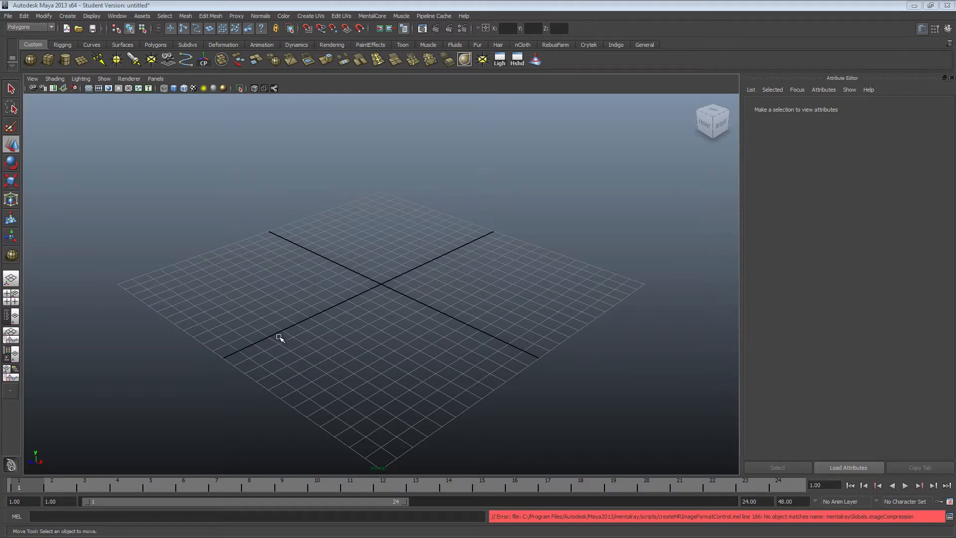
left_click_drag(232, 337, 292, 335, "alt")
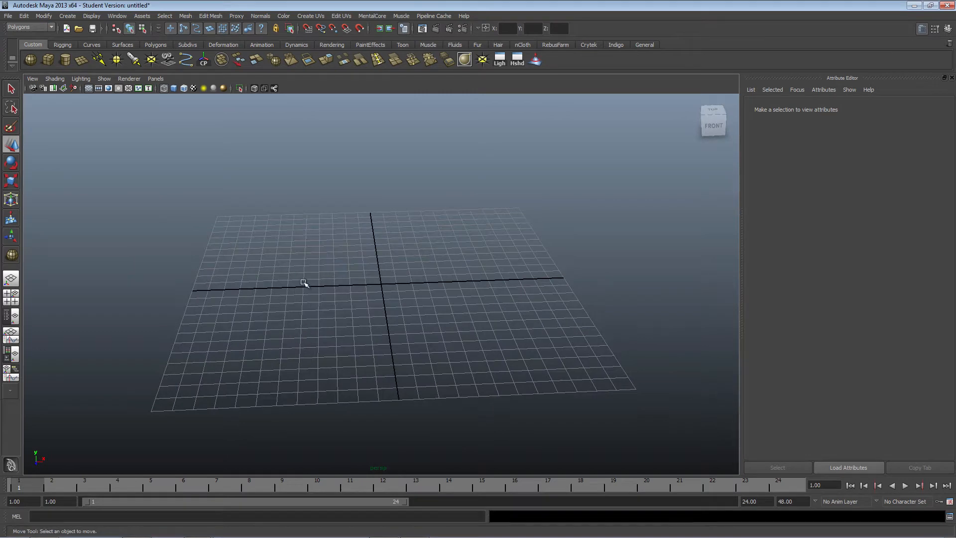
left_click_drag(304, 283, 346, 268, "alt")
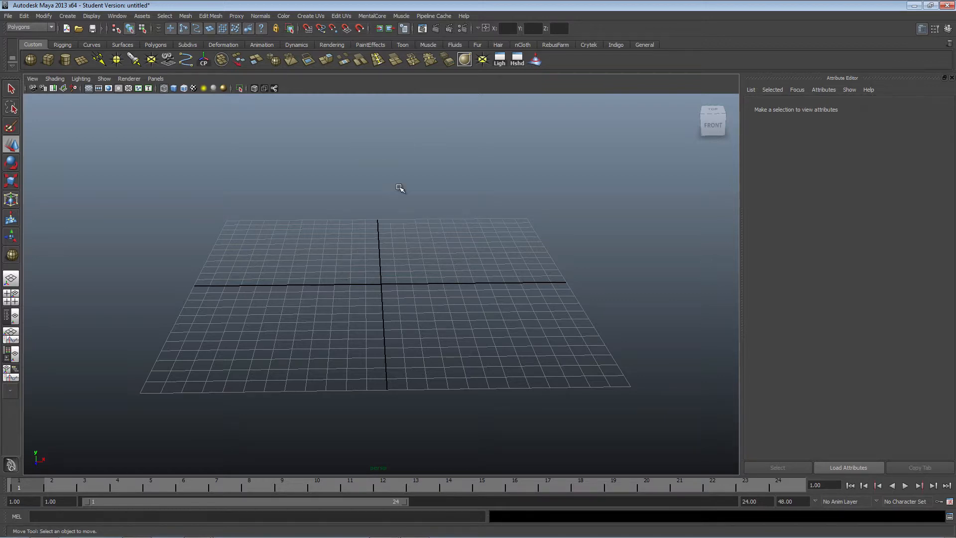
mouse_move(390, 254)
left_mouse_down("alt")
mouse_move(316, 263)
mouse_move(421, 252)
mouse_move(395, 248)
mouse_move(391, 261)
left_mouse_up("alt")
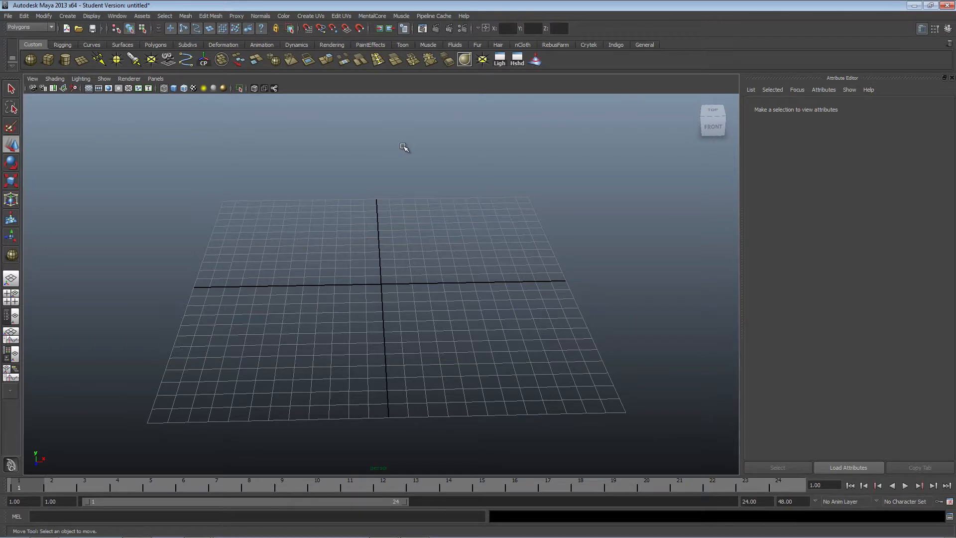
mouse_move(397, 288)
left_mouse_down("alt")
mouse_move(387, 267)
mouse_move(394, 289)
left_mouse_up("alt")
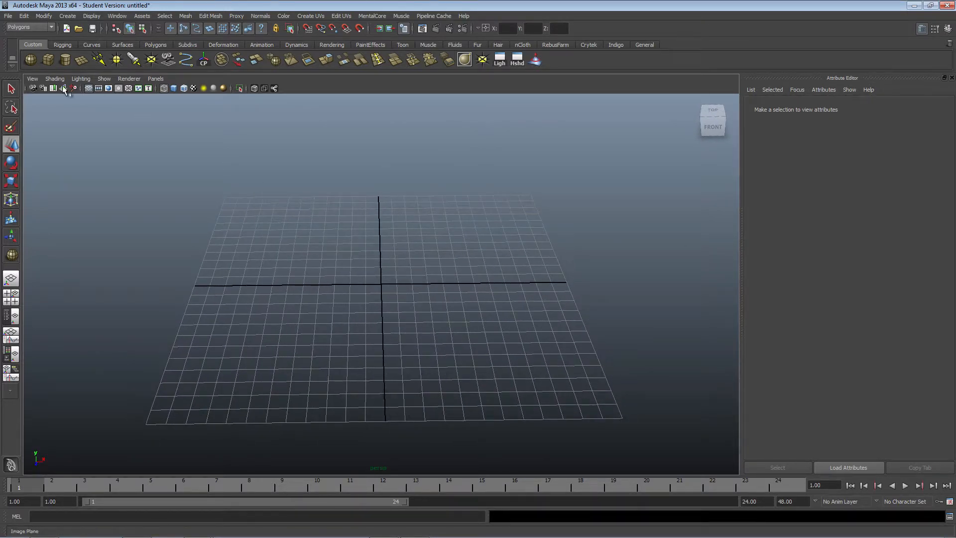
- Create a large polygon sphere centred on the grid origin
left_click(34, 58)
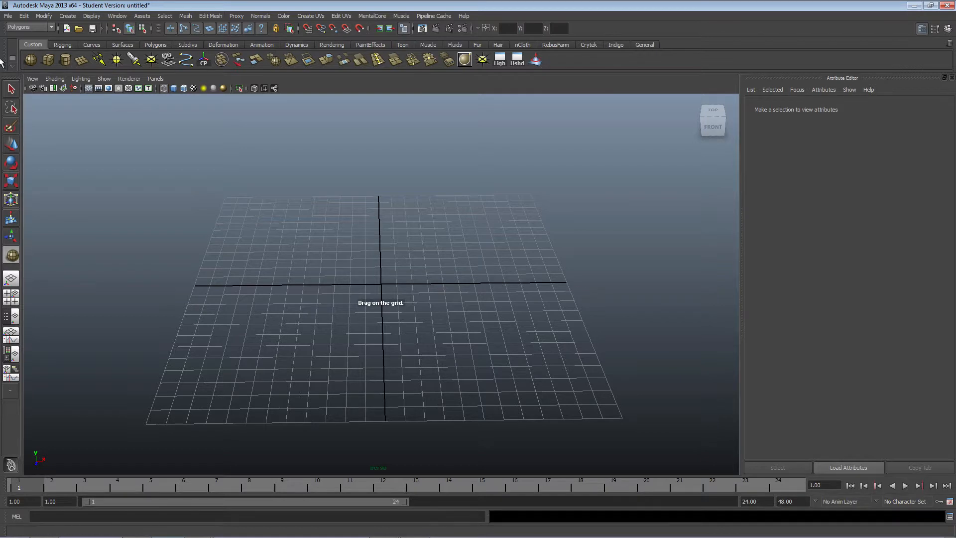
left_click(151, 45)
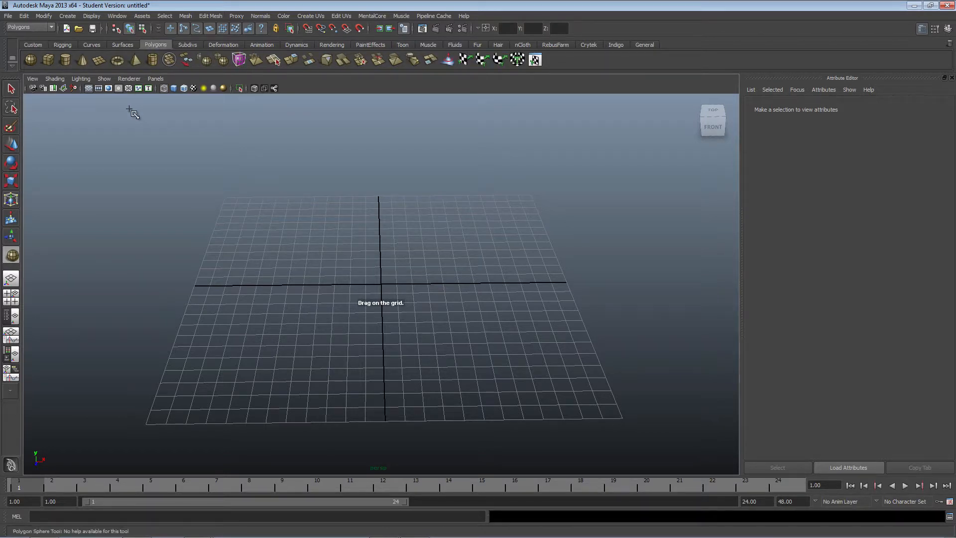
left_click(66, 16)
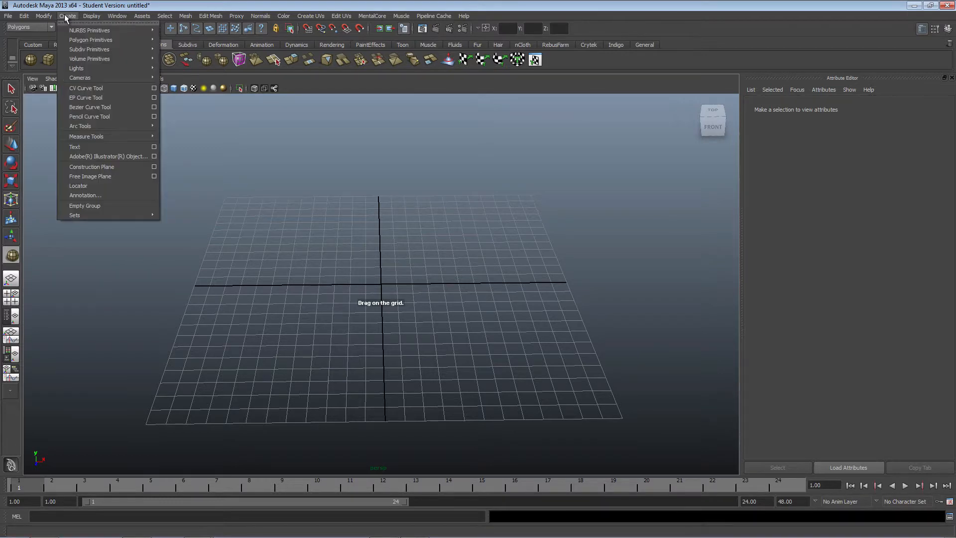
mouse_move(125, 39)
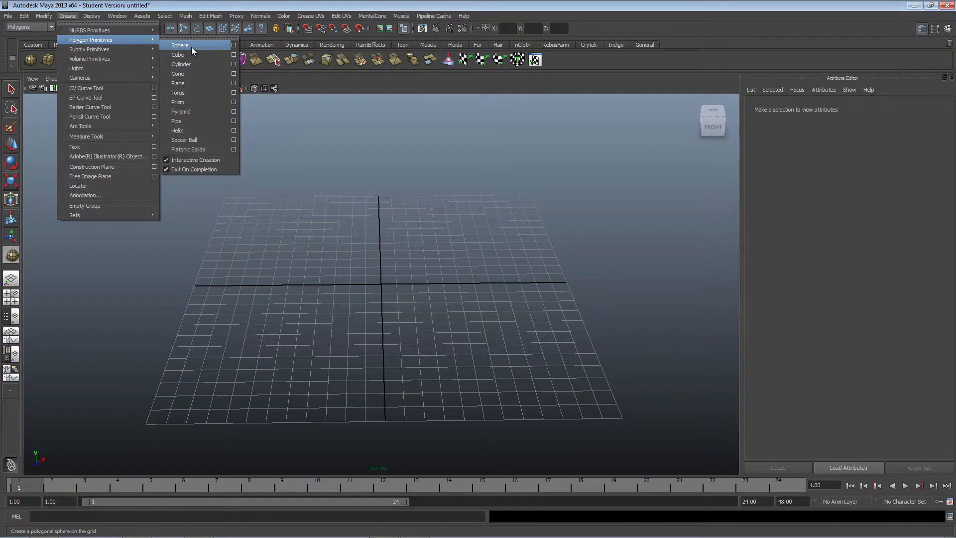
left_click(205, 44)
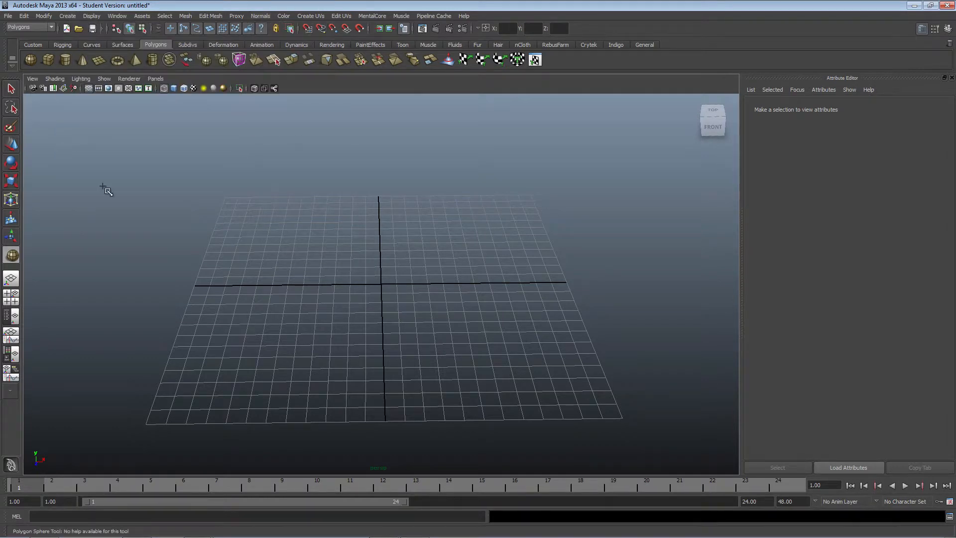
left_click(31, 45)
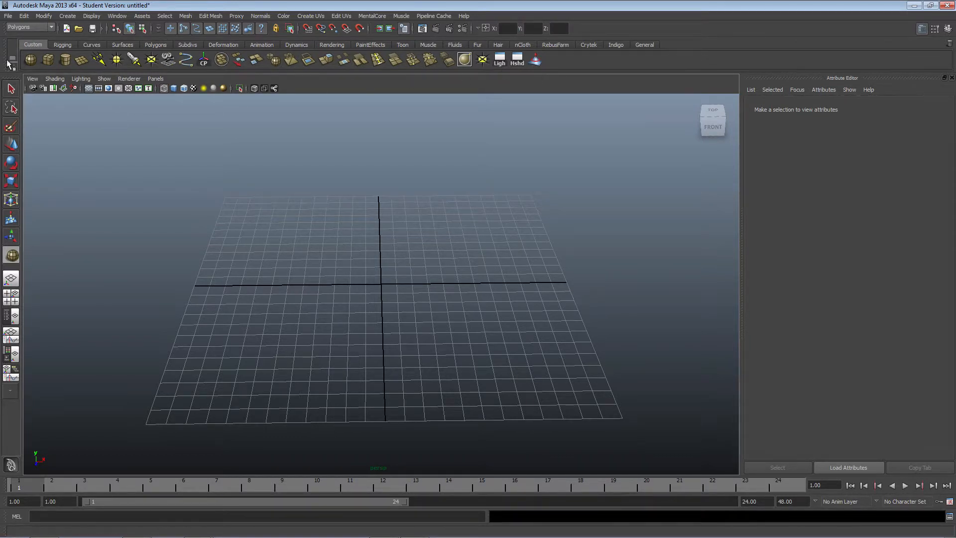
left_click(30, 59)
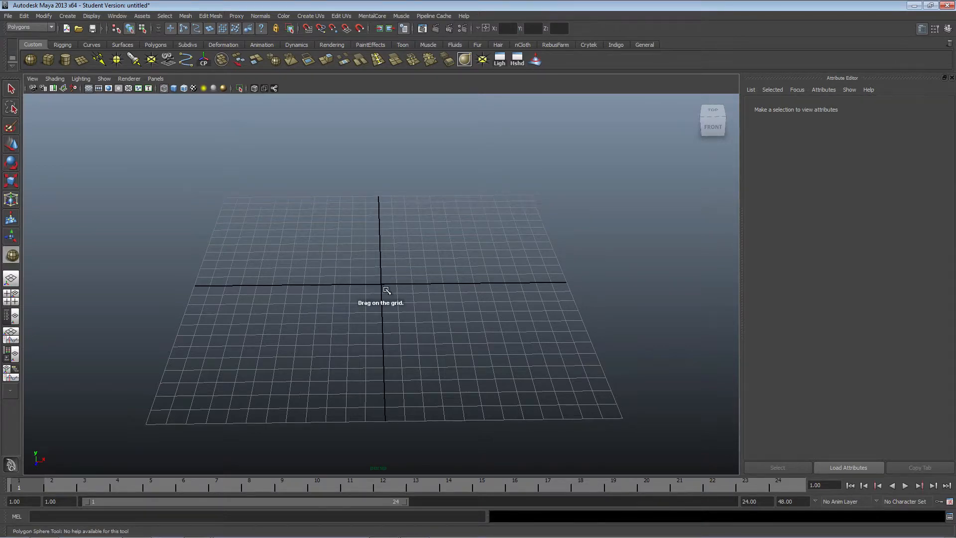
left_click_drag(387, 290, 506, 247)
- Turn on smooth shaded display and inspect the sphere both selected and unselected
mouse_move(278, 331)
left_mouse_down("alt")
mouse_move(286, 299)
mouse_move(274, 356)
mouse_move(336, 322)
mouse_move(297, 316)
mouse_move(293, 324)
left_mouse_up("alt")
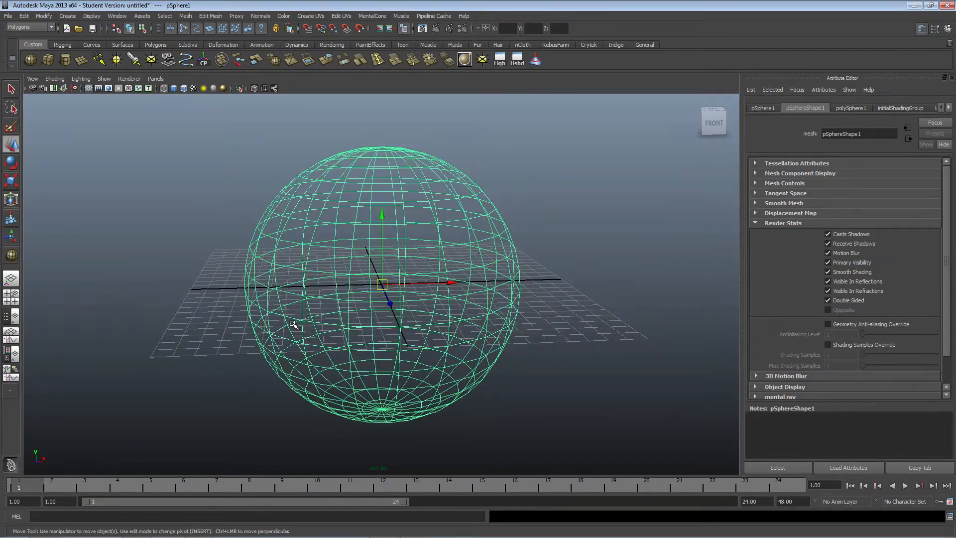
key("5")
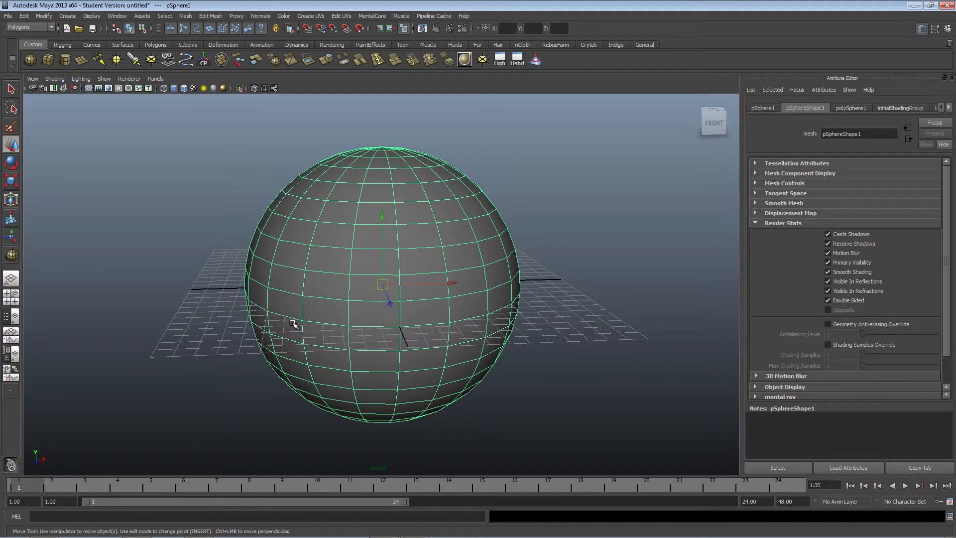
left_click(122, 205)
left_click_drag(573, 216, 478, 235, "alt")
left_click(384, 280)
left_click_drag(383, 280, 433, 258, "alt")
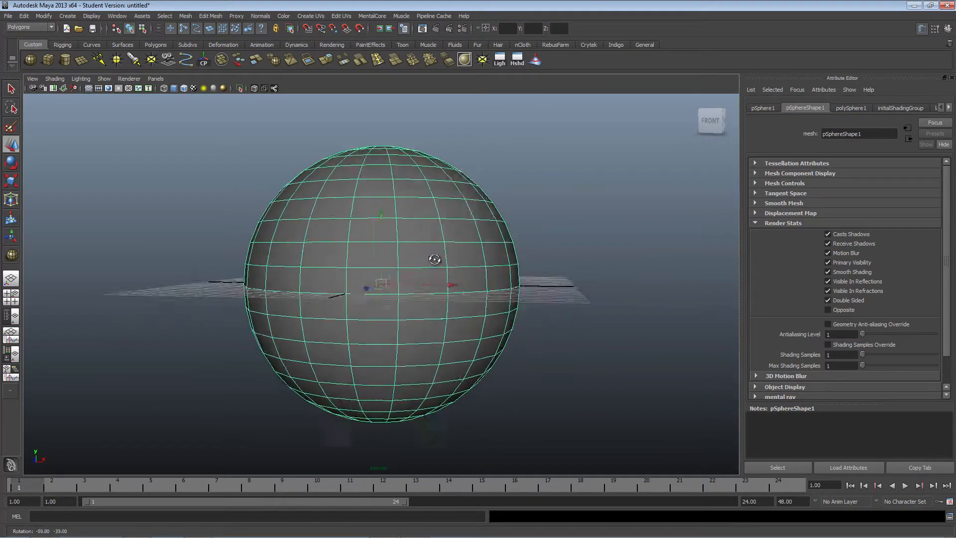
left_click(199, 199)
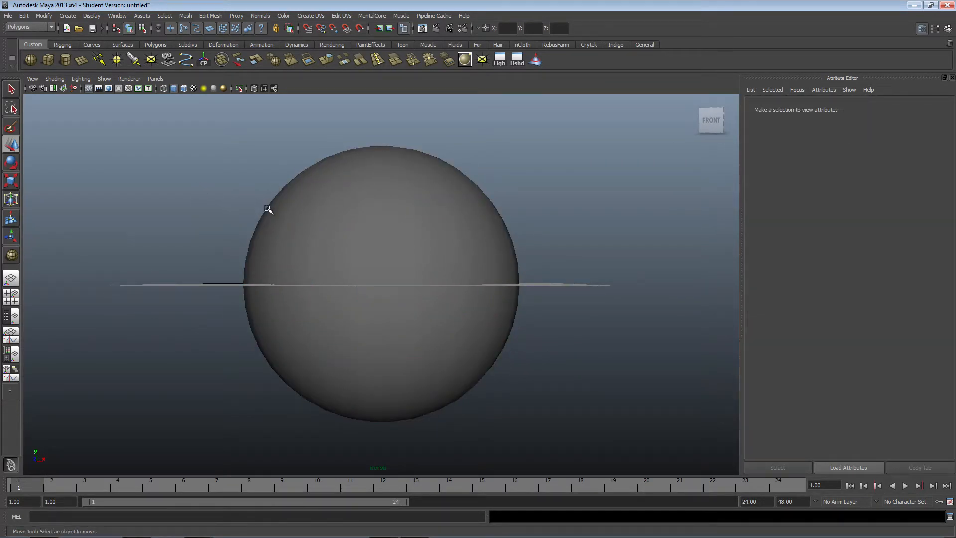
left_click_drag(231, 243, 254, 284, "alt")
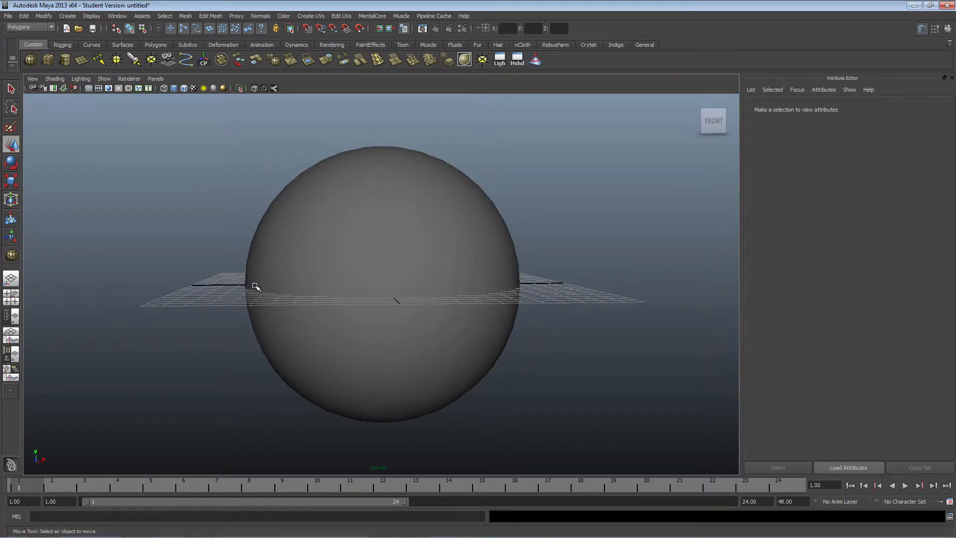
- Preview the selected sphere at display smoothness levels 1, 2 and 3, and inspect its surface
left_click(306, 251)
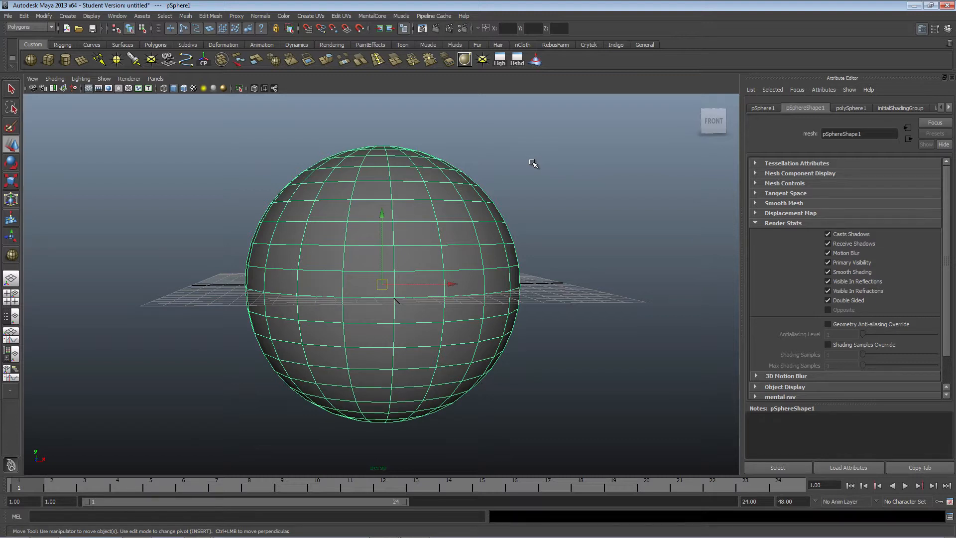
key("1")
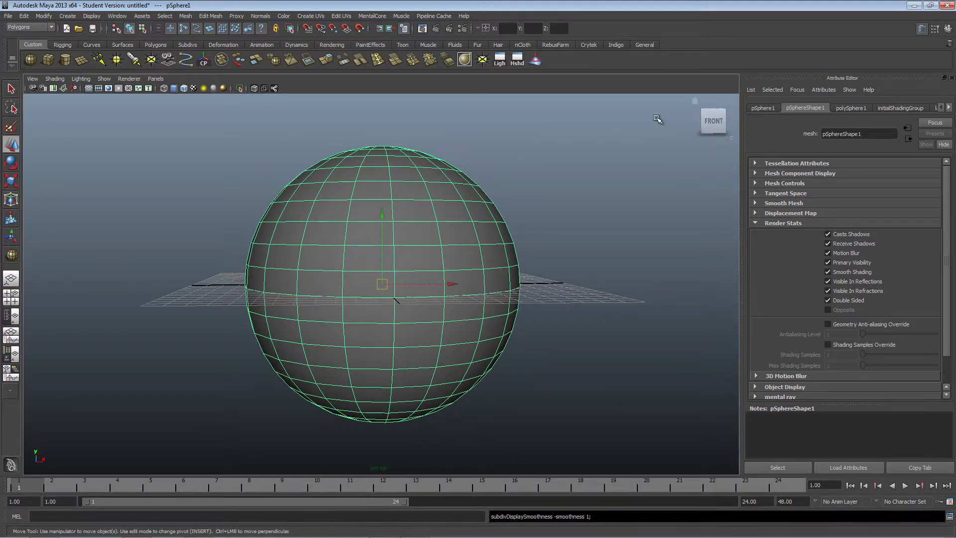
key("2")
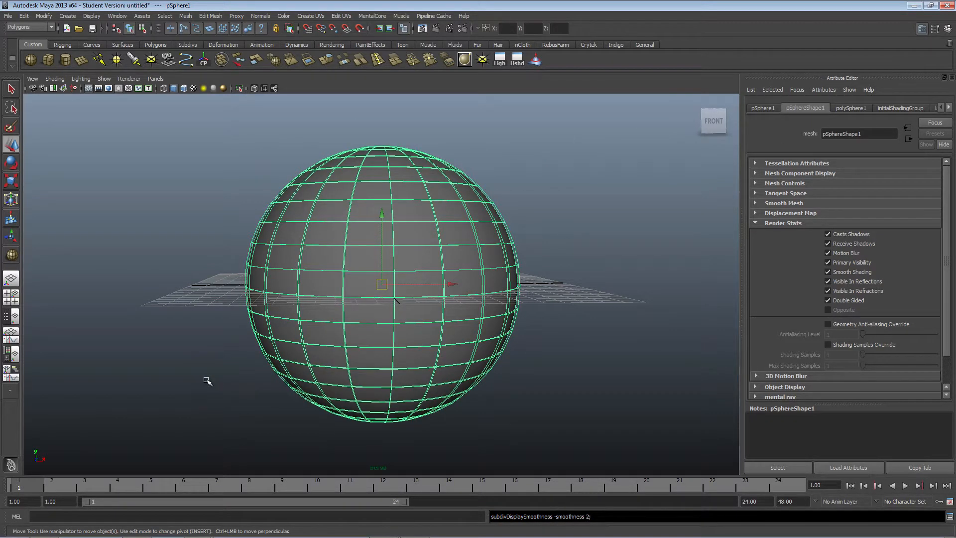
left_click_drag(523, 181, 278, 204, "alt")
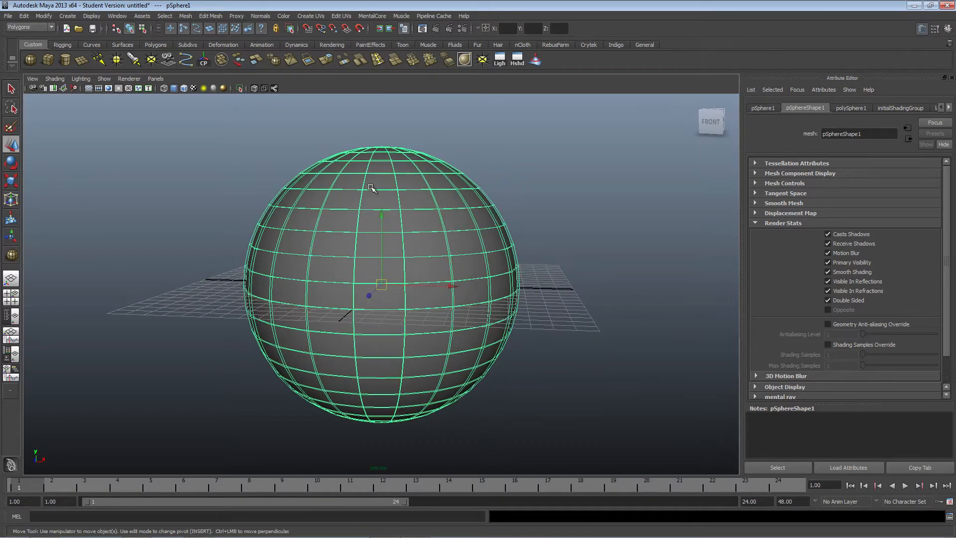
key("3")
left_click_drag(288, 264, 269, 204, "alt")
left_click(269, 205)
left_click_drag(395, 177, 547, 192, "alt")
left_click(470, 218)
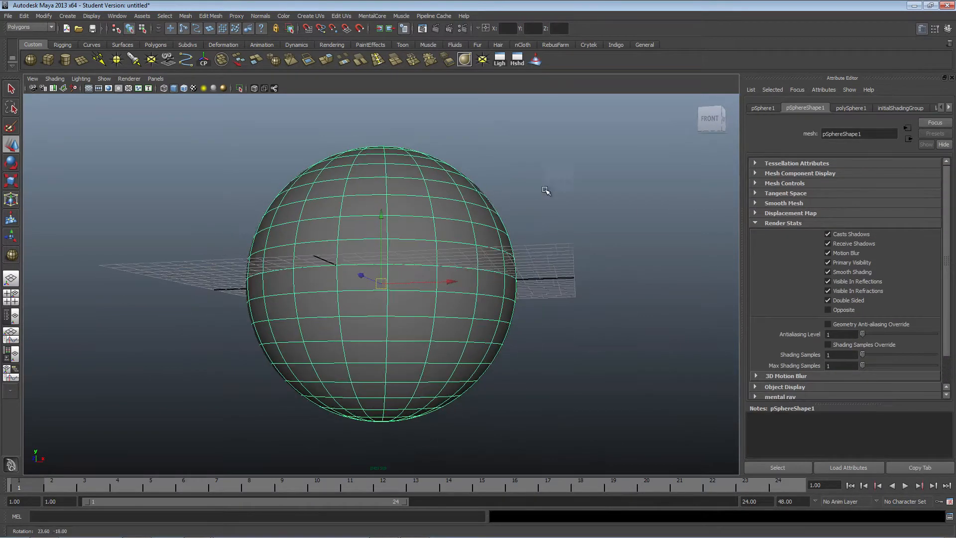
left_click(604, 173)
left_click_drag(605, 174, 301, 327, "alt")
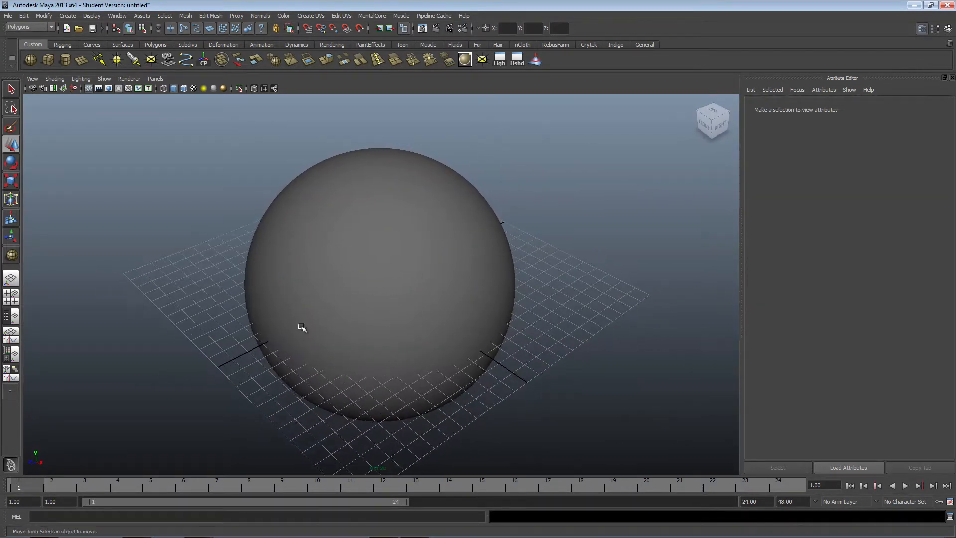
left_click_drag(371, 340, 290, 354, "alt")
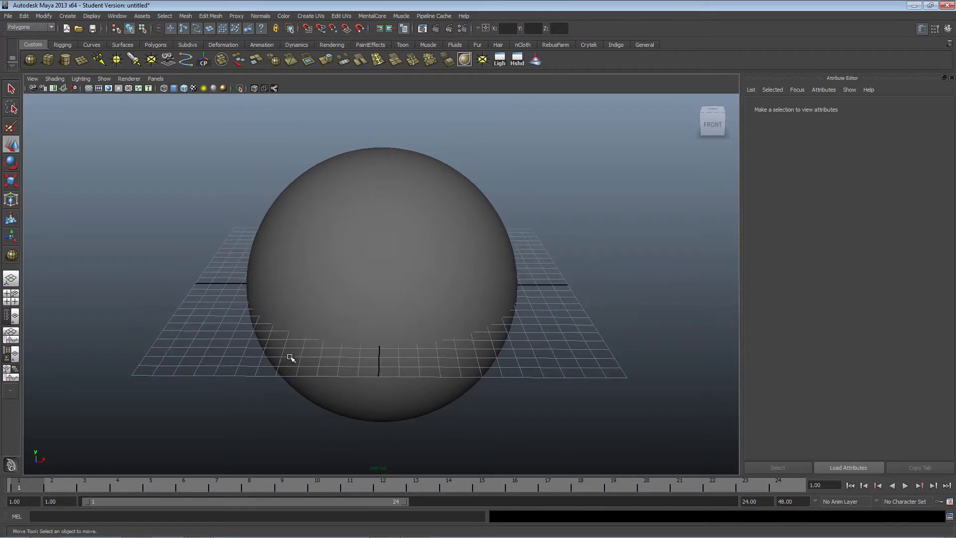
- Switch the sphere to face selection, pick one front face just above the equator, and clear the selection
left_click(252, 302)
left_click_drag(253, 302, 222, 259, "alt")
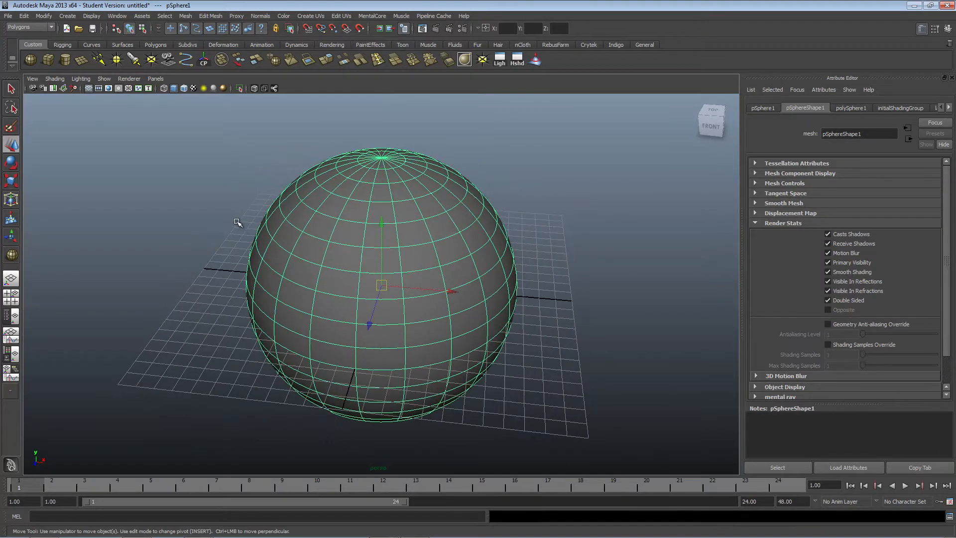
left_click_drag(239, 312, 358, 244, "alt")
scroll(337, 254, "up", 3)
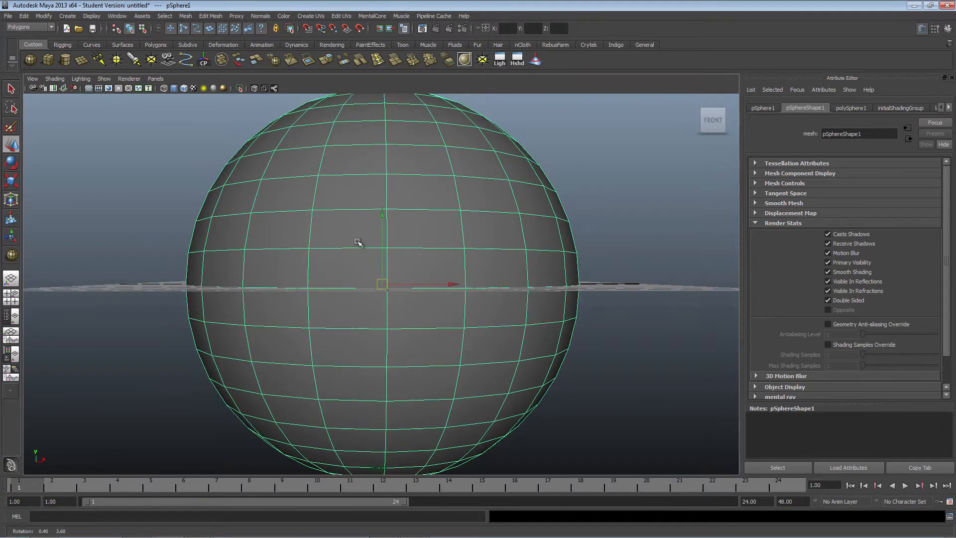
right_click_drag(339, 261, 337, 283)
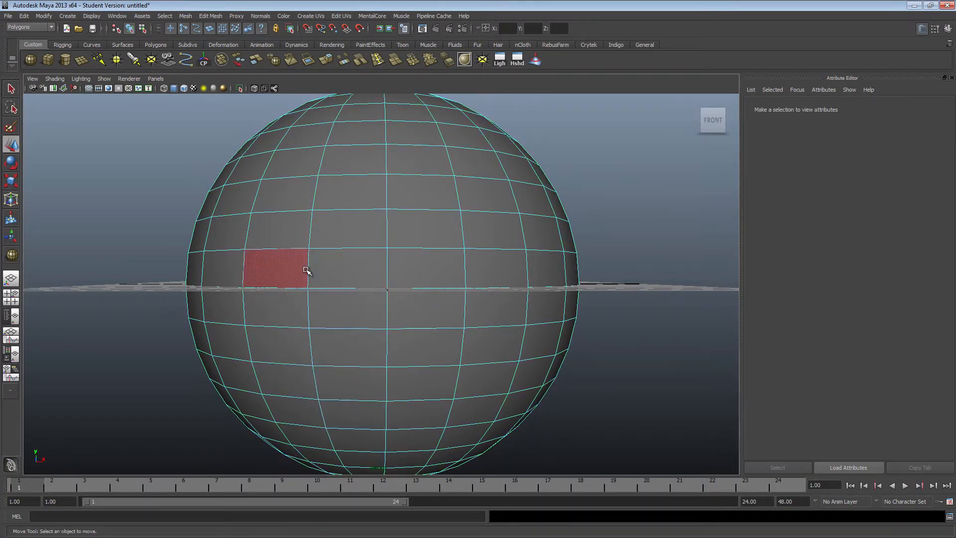
left_click(348, 271)
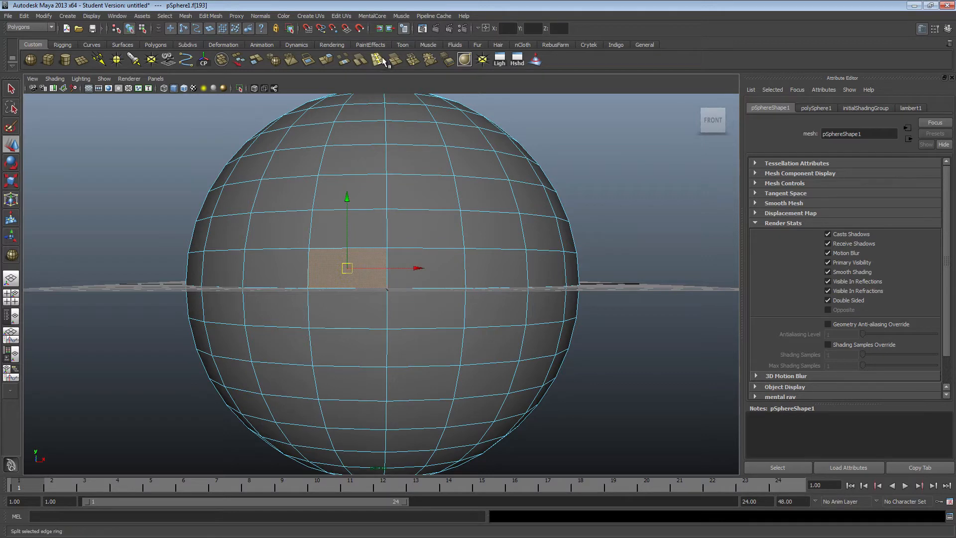
left_click(637, 215)
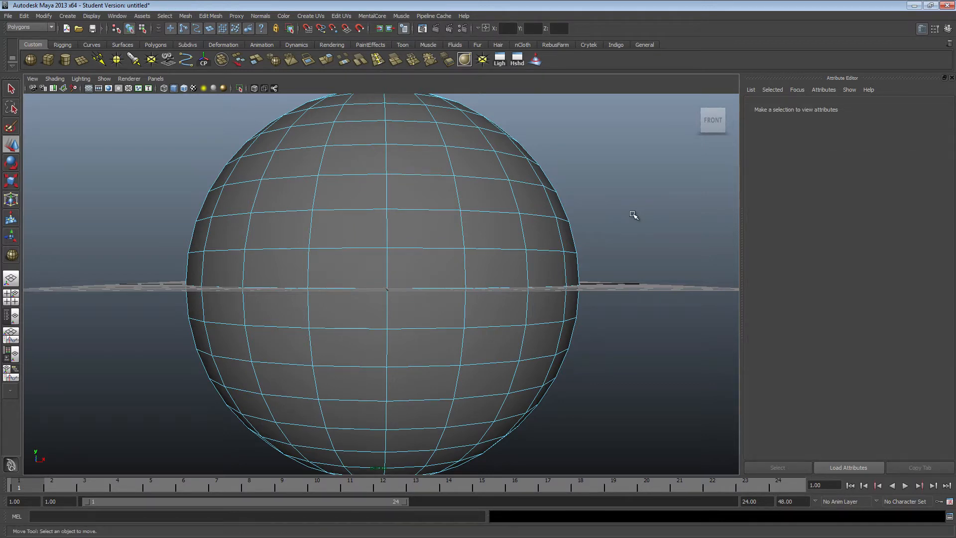
- Insert two edge loops around the sphere, one slightly above and one slightly below the equator
left_click_drag(597, 179, 437, 186, "alt")
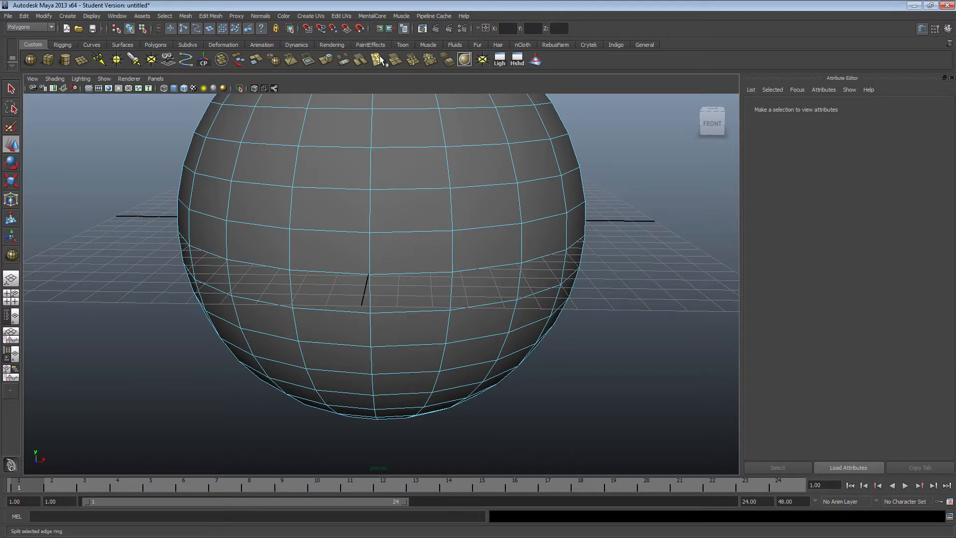
left_click(204, 17)
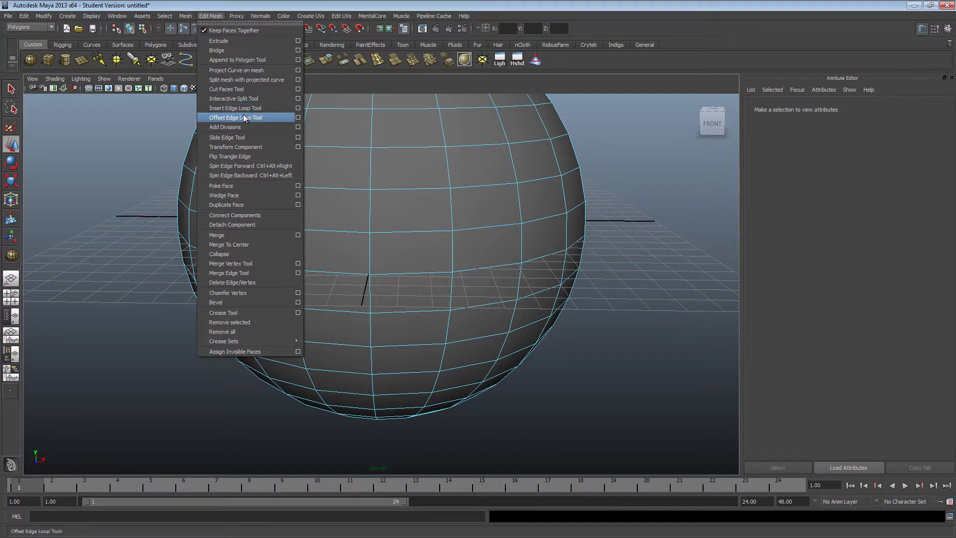
left_click(377, 82)
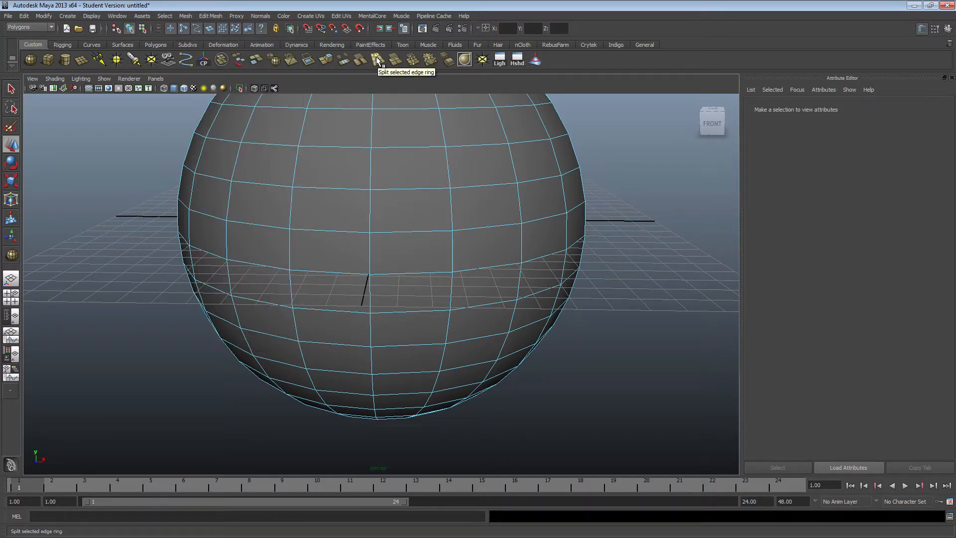
left_click(377, 60)
left_click_drag(366, 278, 391, 245, "alt")
scroll(397, 211, "up", 6)
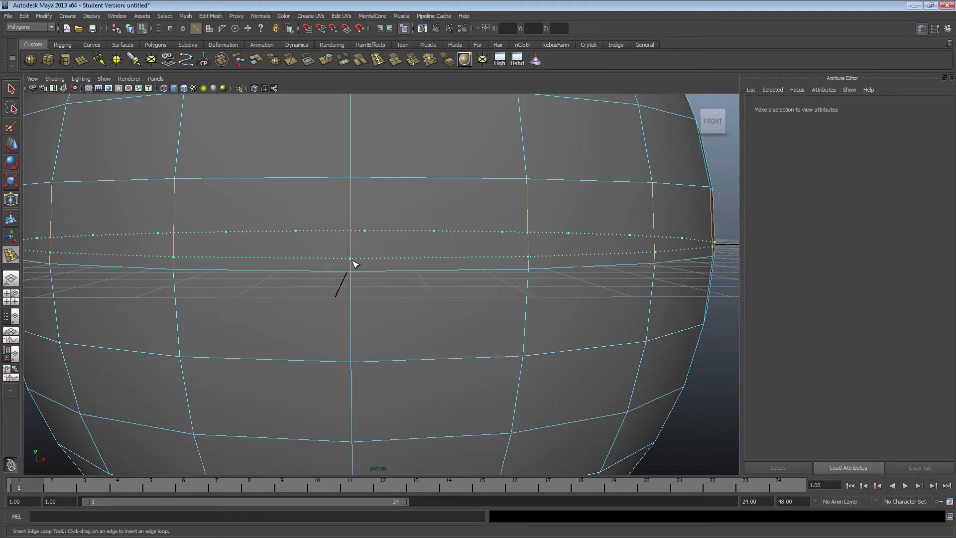
left_click_drag(355, 244, 354, 245)
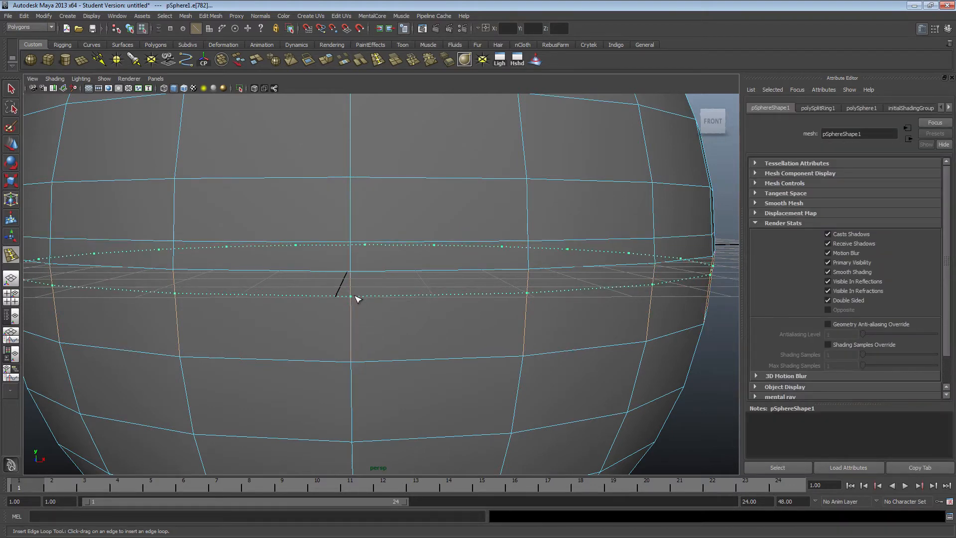
left_click(356, 301)
- Leave the edge loop tool for the Move tool, switch the sphere to face selection, and pick a front face just above the equator
right_click_drag(570, 258, 435, 276, "alt")
scroll(435, 275, "down", 1)
left_click_drag(276, 271, 301, 282, "alt")
scroll(301, 281, "up", 1)
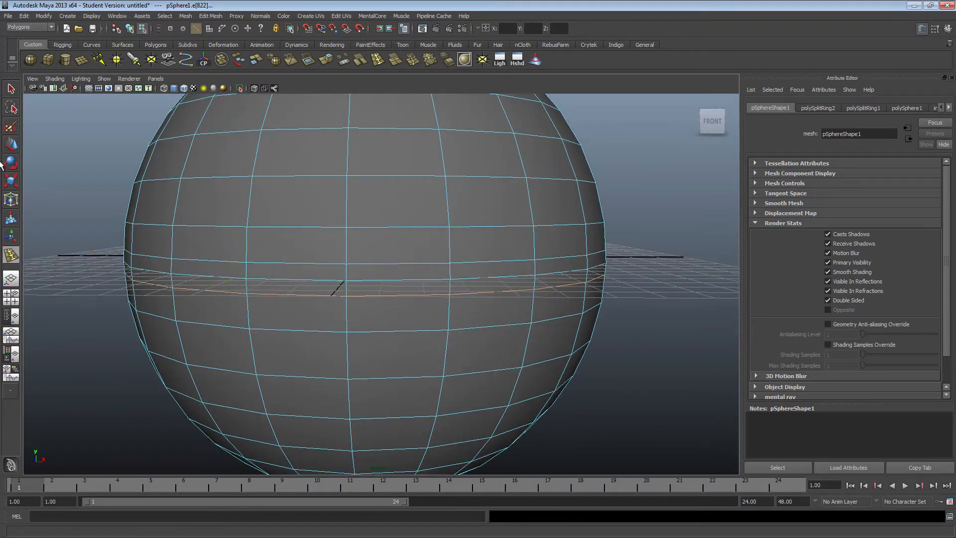
left_click(10, 144)
scroll(235, 284, "up", 2)
right_click_drag(305, 274, 273, 291)
left_click(302, 268)
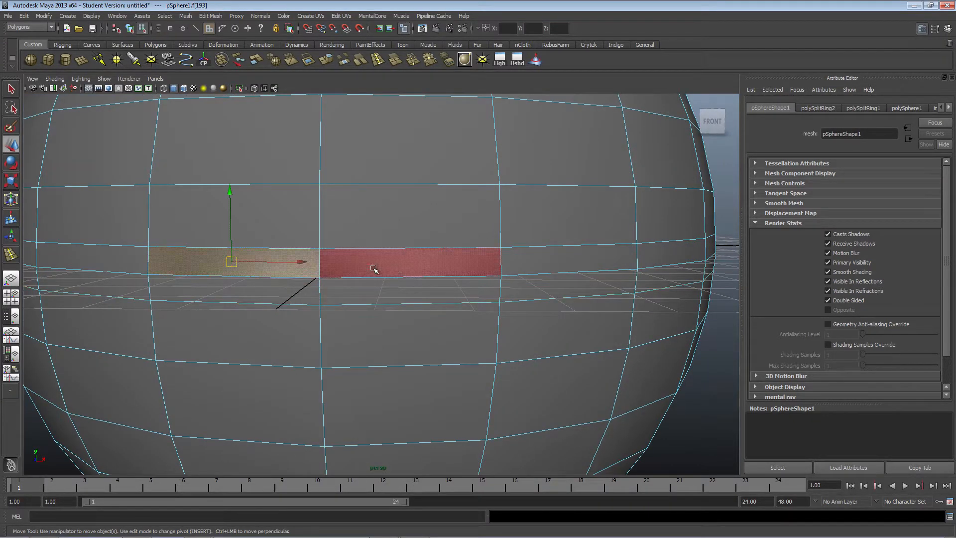
- Try selecting the face ring above the equator, and try adding scattered individual faces to a single front face
double_click(394, 269, "shift")
left_click(272, 268)
left_click(391, 261)
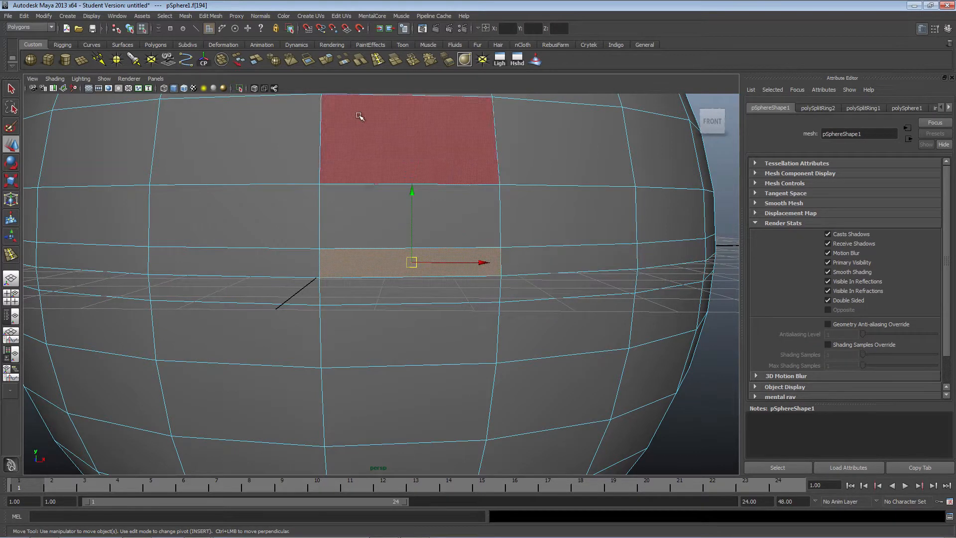
left_click(234, 214, "shift")
left_click(487, 125, "shift")
left_click(518, 292, "shift")
- Select the full rings of faces directly above and below the equator, between the two inserted edge loops
left_click(343, 267)
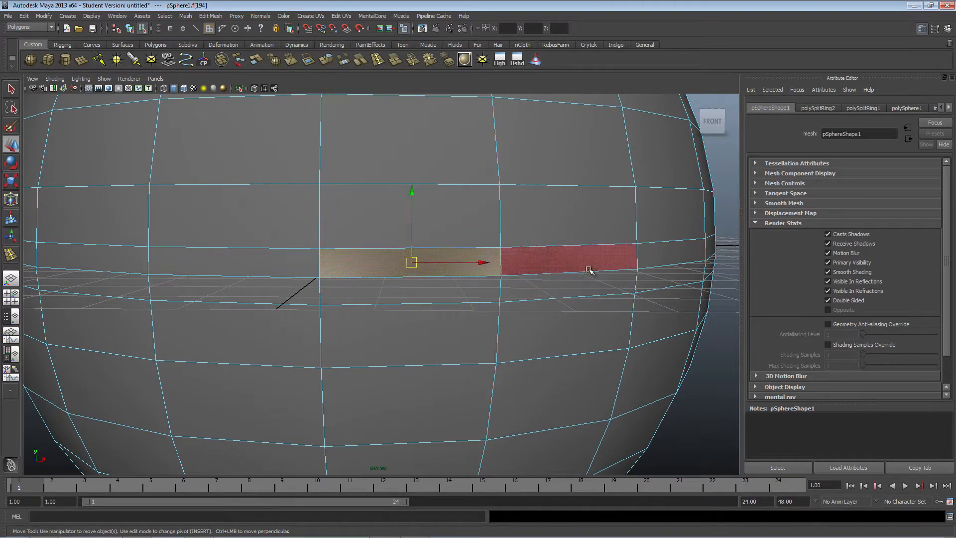
double_click(550, 264, "shift")
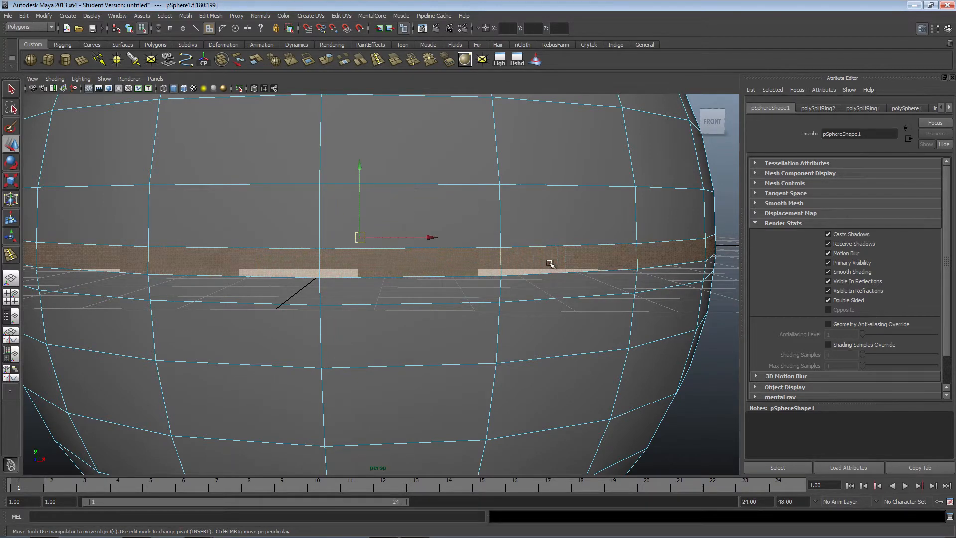
scroll(554, 259, "down", 5)
left_click_drag(617, 267, 461, 267, "alt")
scroll(474, 274, "up", 5)
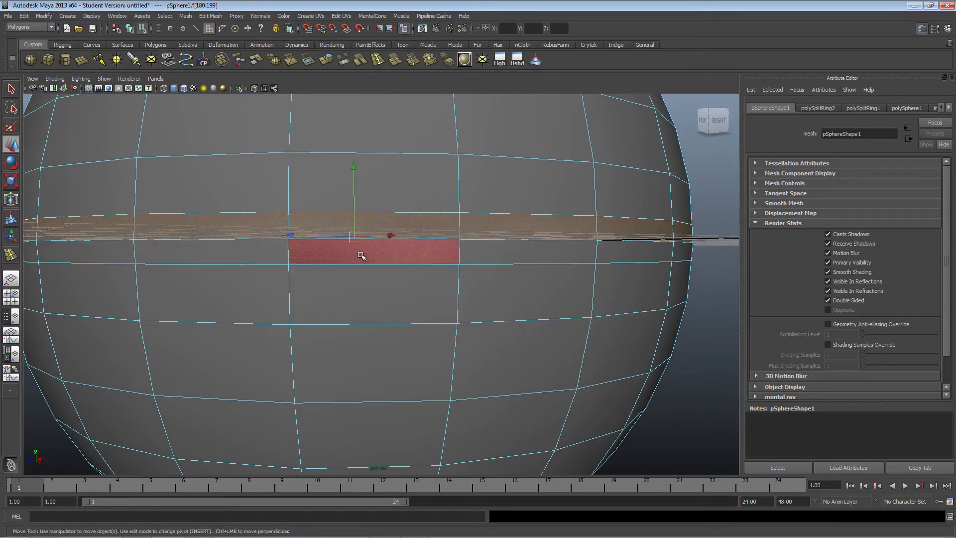
left_click(322, 255, "shift")
double_click(263, 256, "shift")
left_click_drag(534, 254, 549, 269, "alt")
scroll(538, 280, "down", 5)
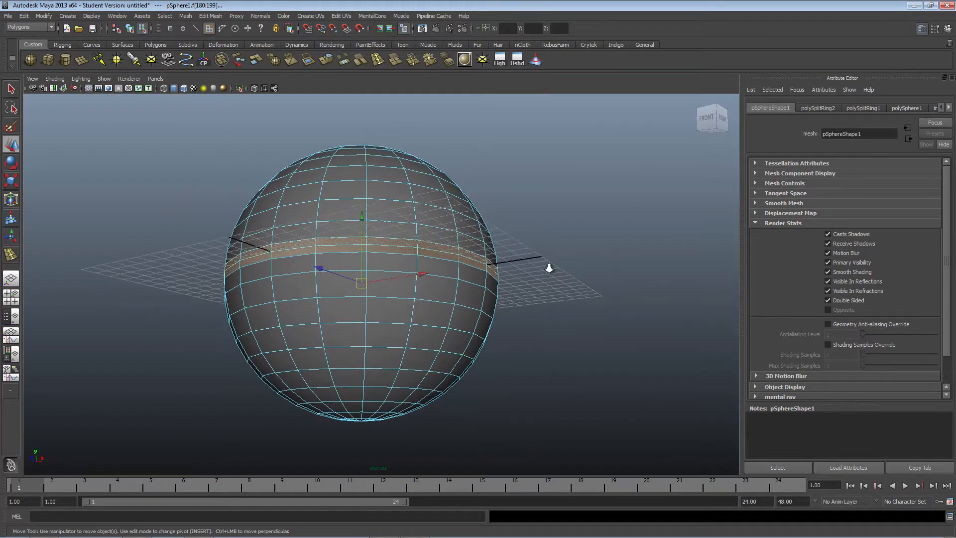
- Inspect the selected face band around the sphere up close and from several angles
scroll(497, 241, "up", 5)
left_click_drag(497, 241, 331, 228, "alt")
mouse_move(438, 231)
left_mouse_down("alt")
mouse_move(397, 250)
mouse_move(455, 231)
left_mouse_up("alt")
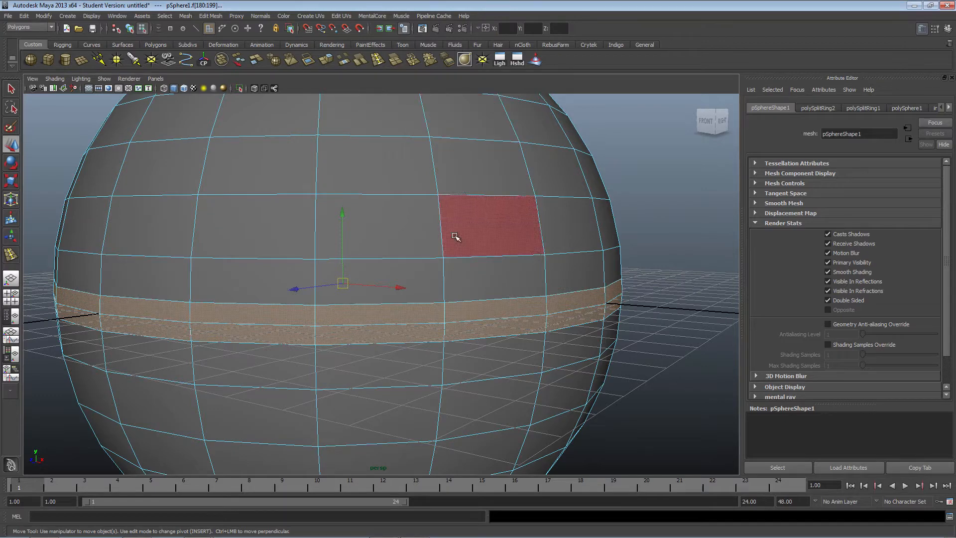
left_click_drag(365, 313, 390, 297, "alt")
scroll(390, 297, "down", 4)
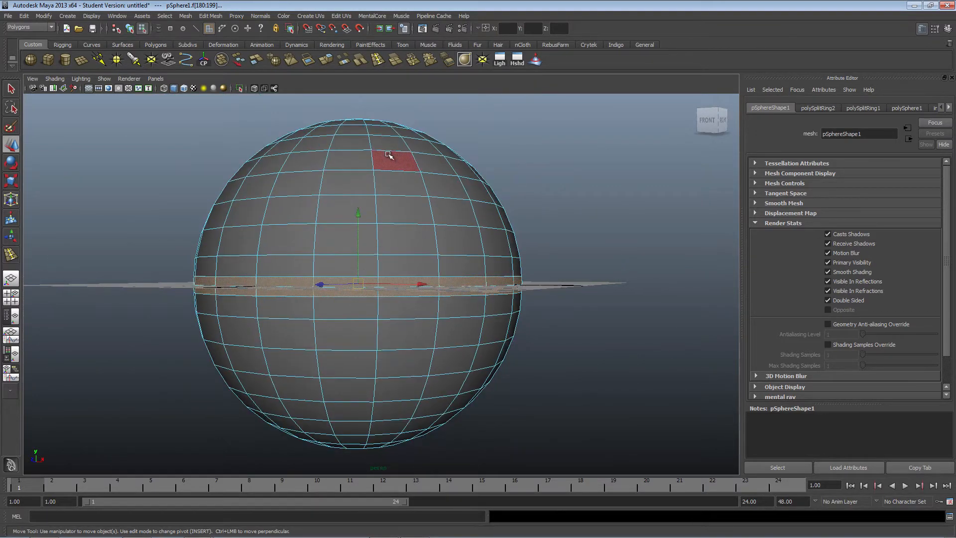
mouse_move(548, 179)
left_mouse_down("alt")
mouse_move(552, 207)
mouse_move(544, 179)
mouse_move(585, 179)
mouse_move(551, 180)
left_mouse_up("alt")
scroll(566, 206, "up", 5)
left_click_drag(635, 228, 590, 228, "alt")
scroll(576, 216, "down", 5)
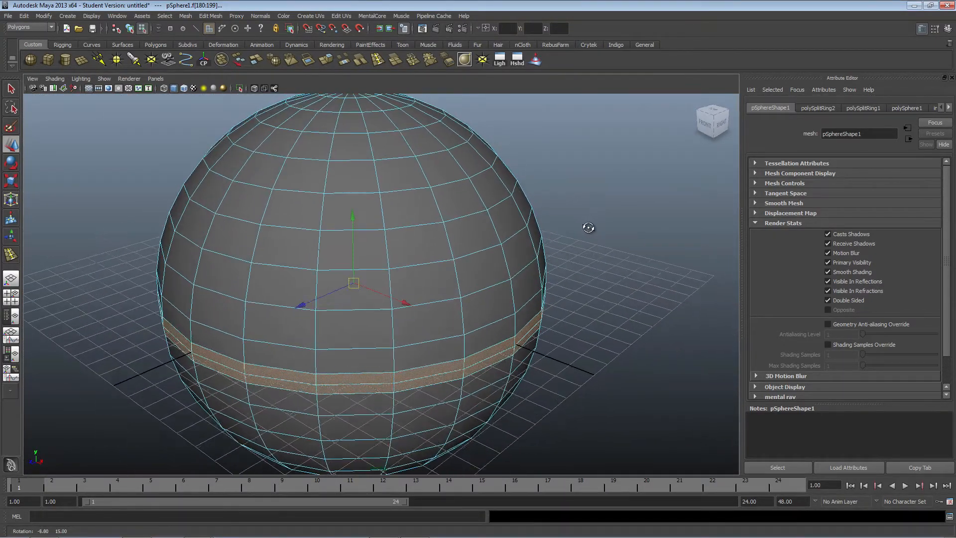
left_click_drag(359, 325, 377, 314, "alt")
left_click_drag(422, 256, 416, 219, "alt")
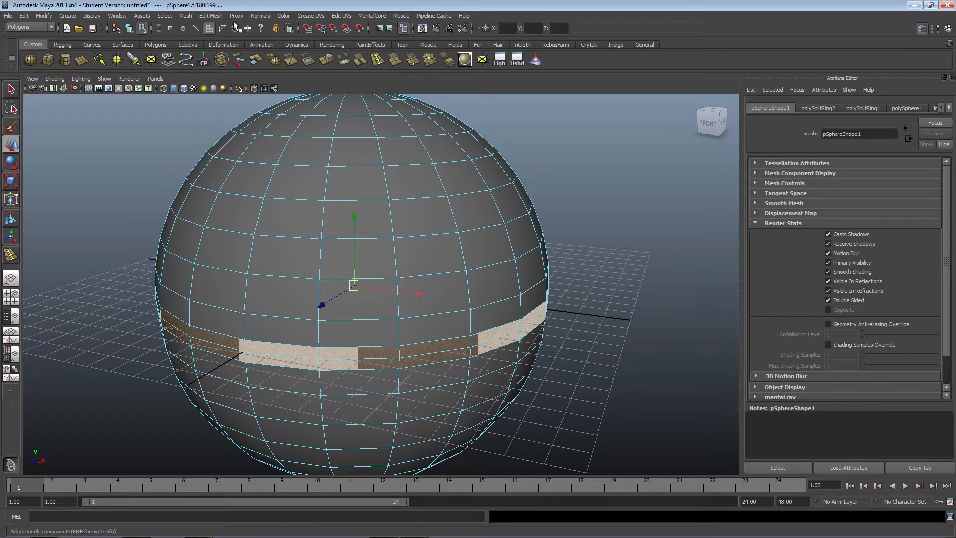
- Extrude the selected face band inward with a local Z translation of about -0.515, and clear the selection
left_click(214, 16)
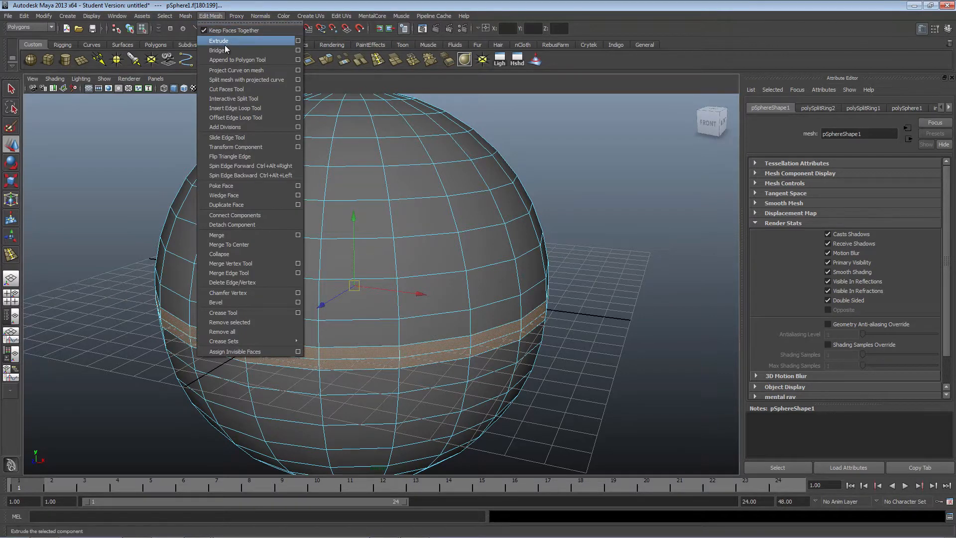
left_click(18, 28)
left_click(211, 15)
left_click(263, 6)
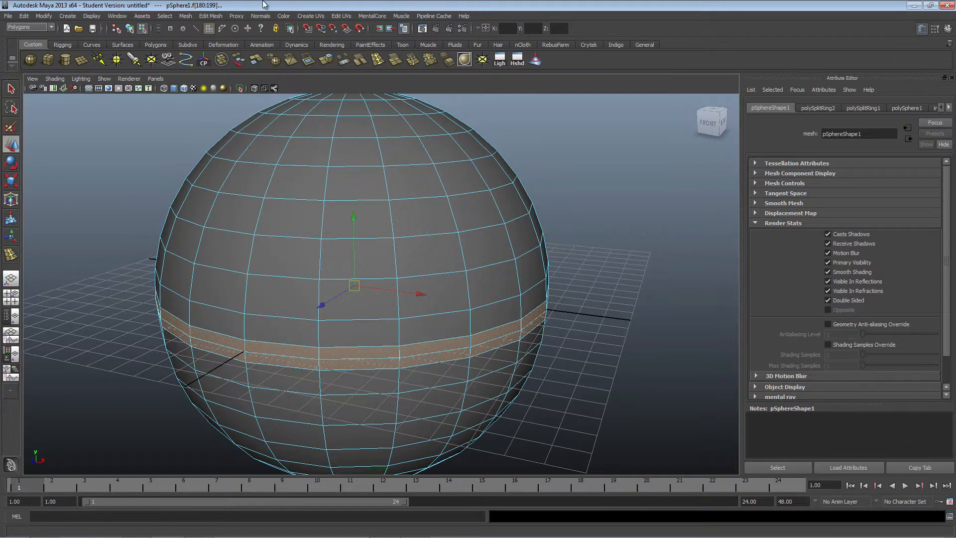
left_click(325, 60)
left_click_drag(571, 228, 497, 195, "alt")
left_click_drag(362, 311, 349, 242, "alt")
scroll(512, 241, "down", 5)
left_click_drag(512, 234, 492, 288, "alt")
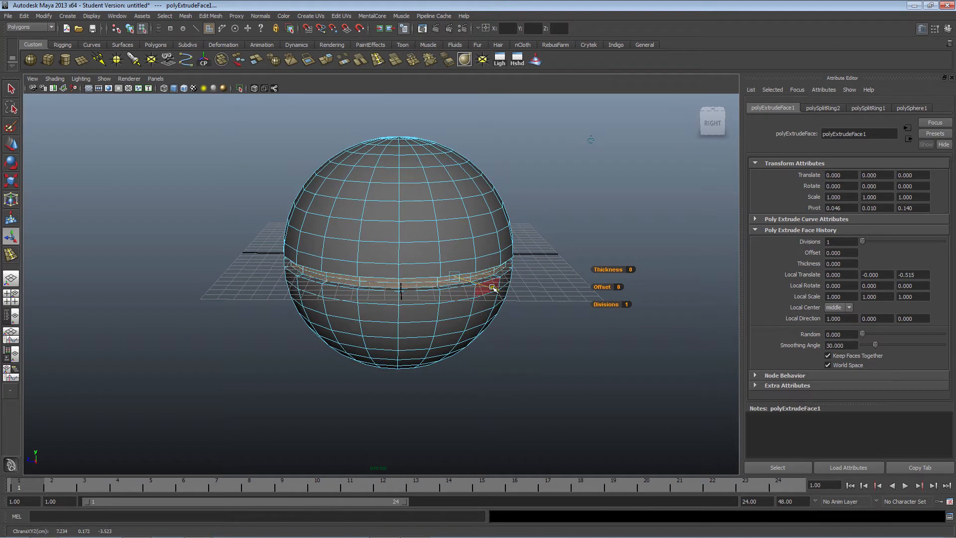
left_click(602, 209)
- Return the sphere to object mode, select it whole, and view the groove around its equator
left_click_drag(456, 304, 376, 260, "alt")
right_click(376, 261)
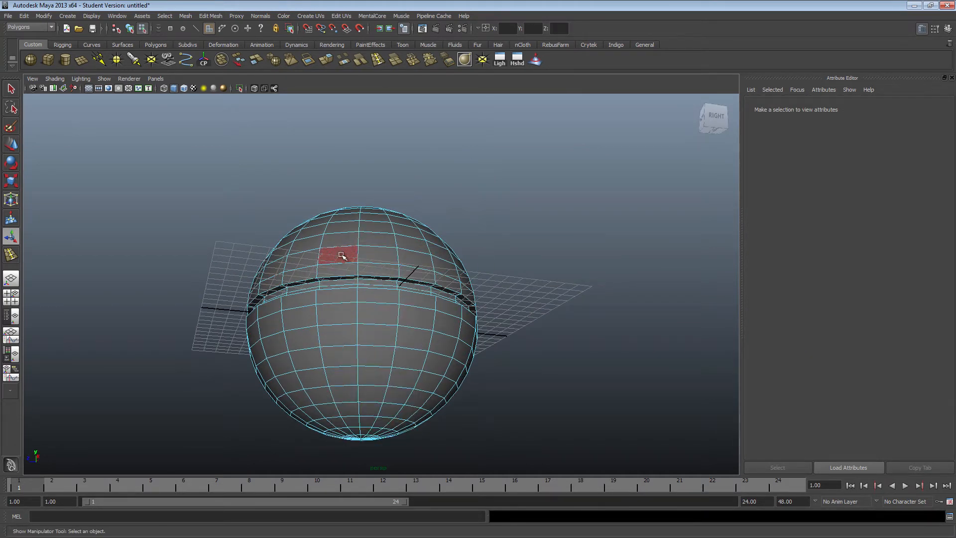
right_click_drag(373, 257, 405, 244)
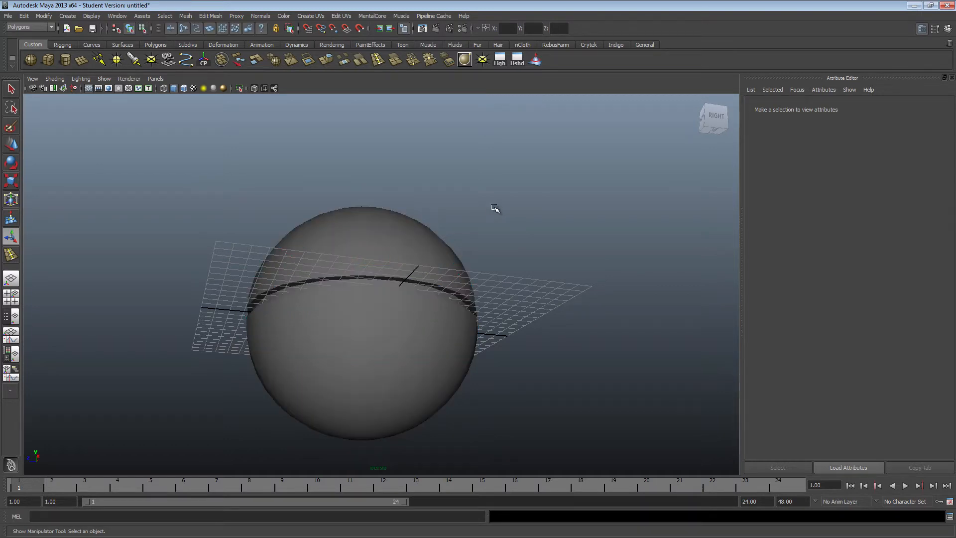
left_click(380, 253)
left_click_drag(376, 254, 358, 303, "alt")
scroll(371, 273, "up", 5)
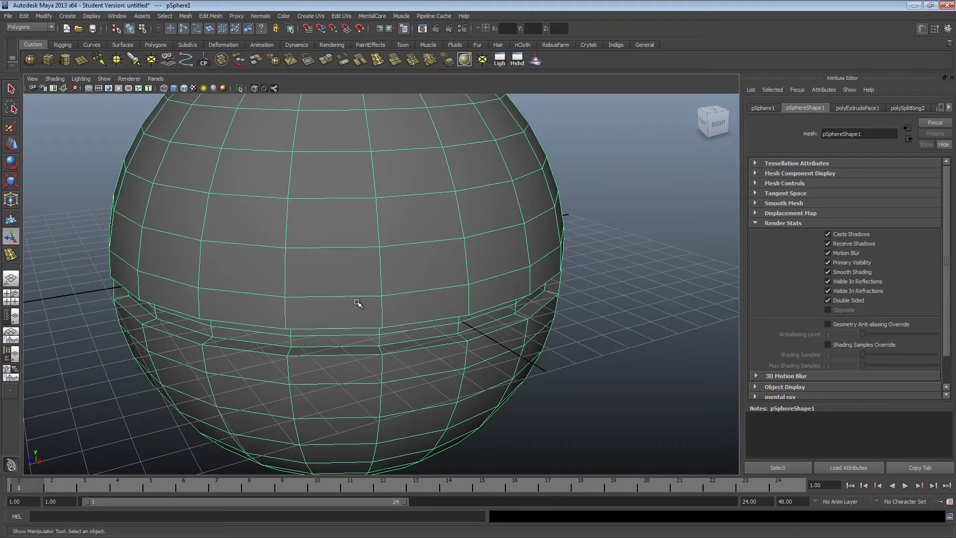
- Switch the sphere to face selection, pick individual faces above the groove, return to object mode, and clear the selection
right_click(347, 276)
right_click(347, 275)
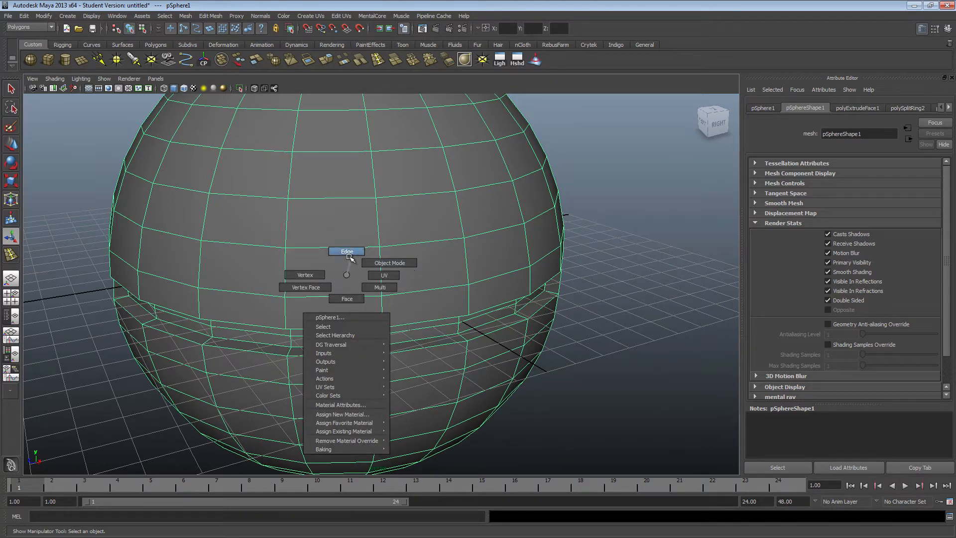
left_click(347, 298)
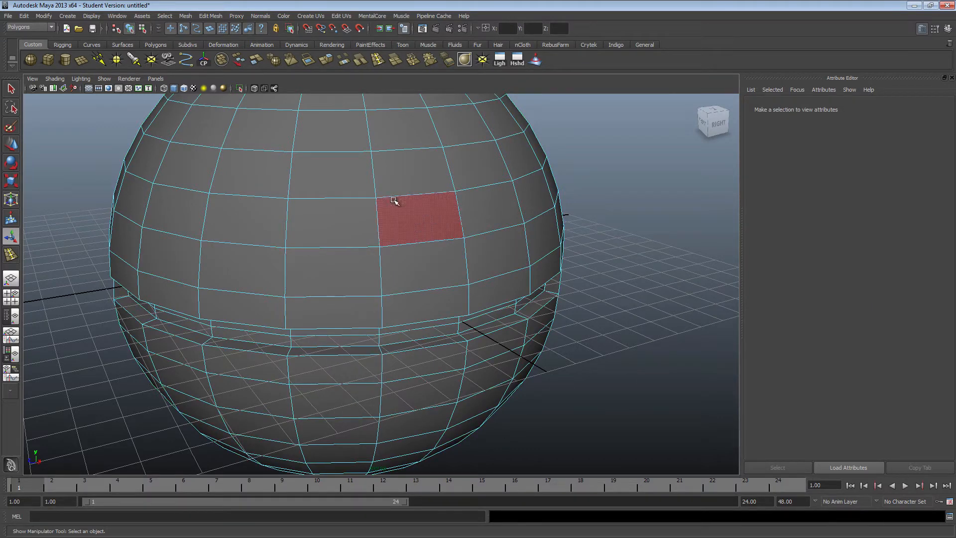
left_click(188, 167)
left_click(416, 217)
left_click(396, 259)
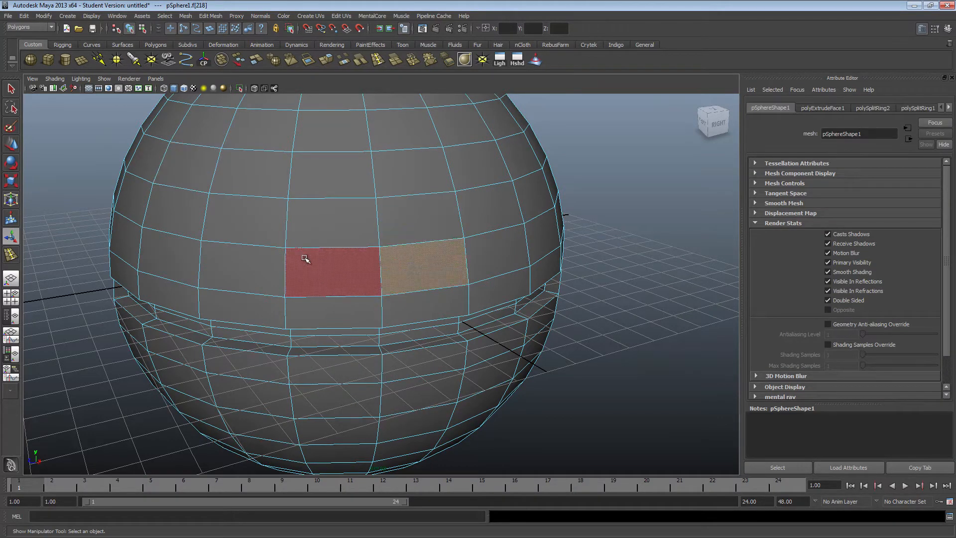
left_click(309, 259)
right_click_drag(334, 202, 363, 188)
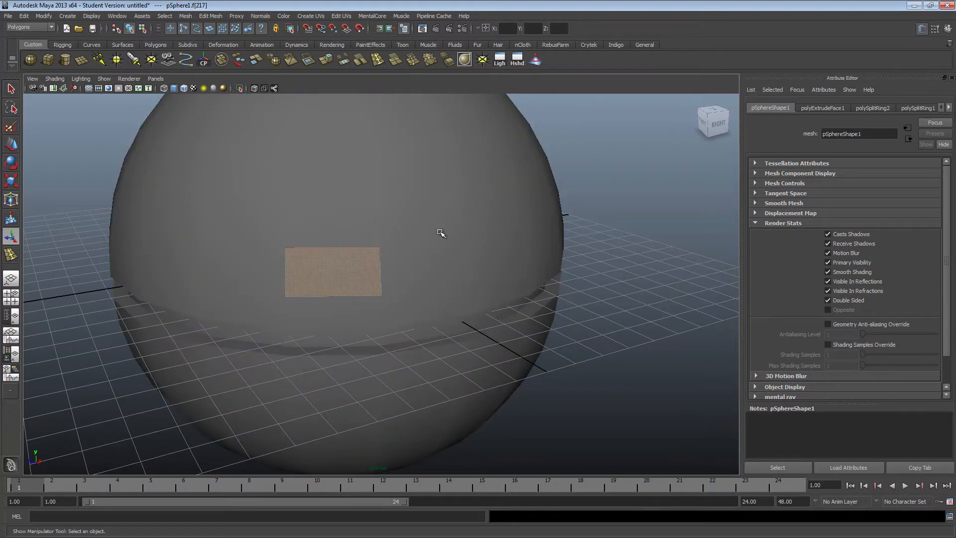
left_click(586, 202)
- Preview the grooved sphere with smoothing, inspect it selected and unselected, and return to the unsmoothed display
left_click_drag(585, 202, 316, 282, "alt")
left_click(476, 294)
key("f")
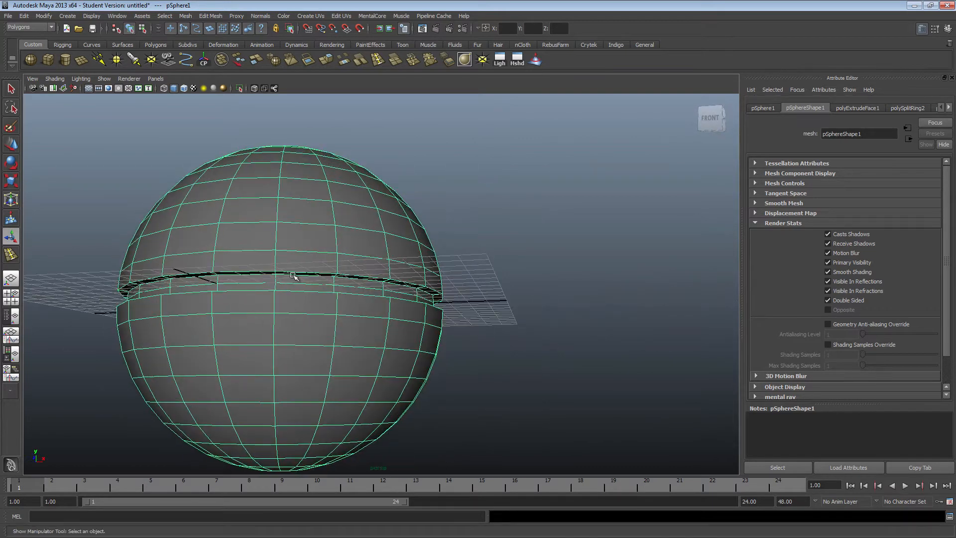
left_click(134, 175)
left_click_drag(482, 185, 342, 274, "alt")
left_click_drag(375, 339, 341, 307, "alt")
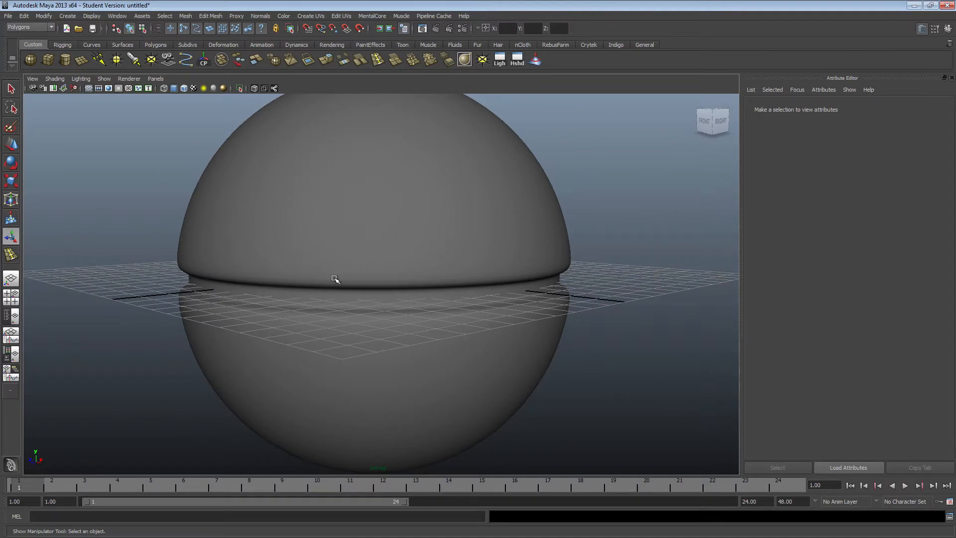
left_click(334, 294)
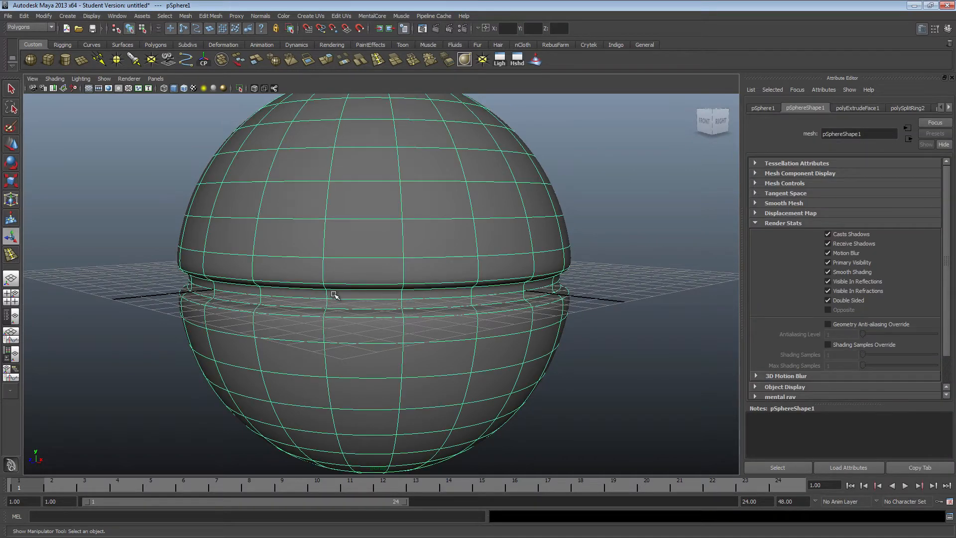
mouse_move(334, 294)
left_mouse_down("alt")
mouse_move(384, 277)
mouse_move(342, 297)
left_mouse_up("alt")
key("1")
left_click_drag(460, 250, 412, 322, "alt")
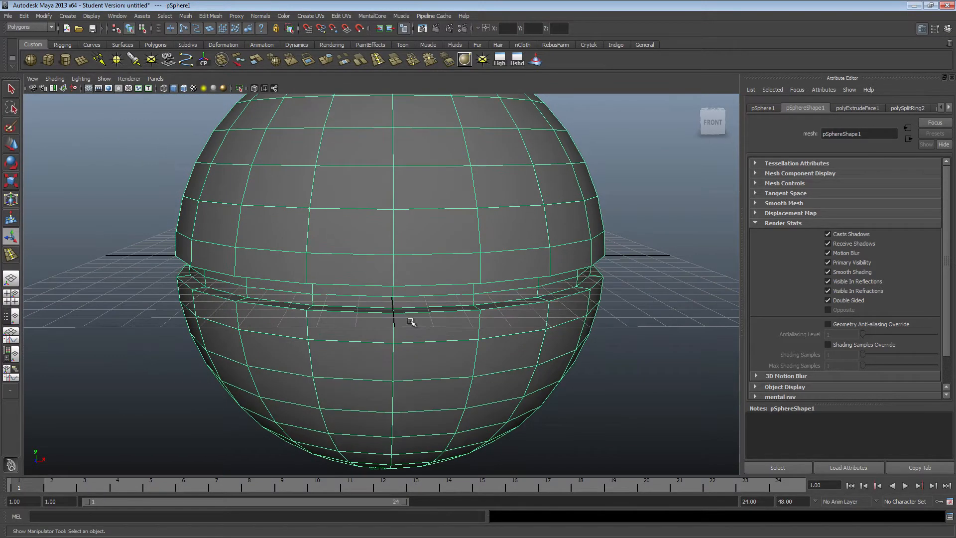
- Try rotating the whole sphere slightly about its vertical axis, and undo the change
scroll(411, 322, "up", 6)
middle_click_drag(365, 329, 354, 299, "alt")
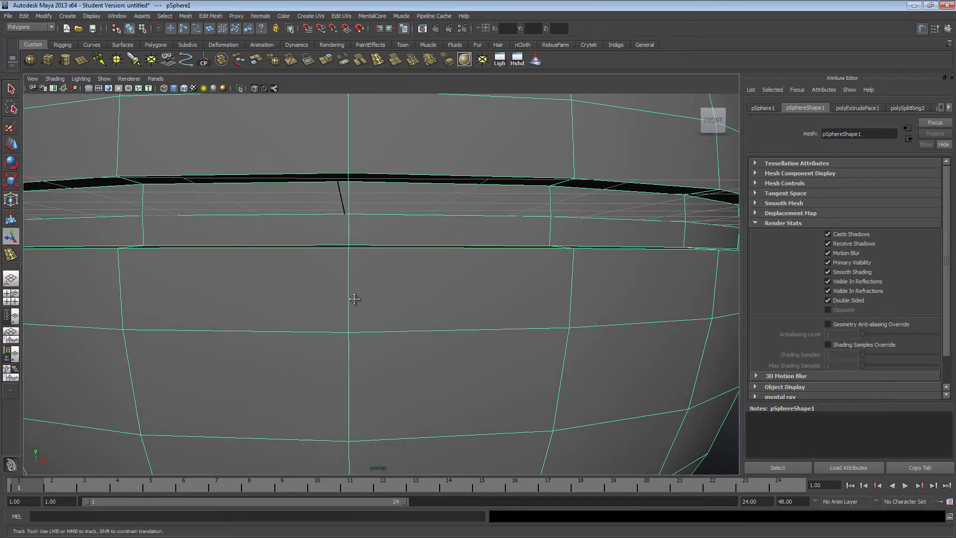
scroll(354, 299, "down", 6)
left_click_drag(354, 331, 374, 319, "alt")
scroll(374, 320, "up", 4)
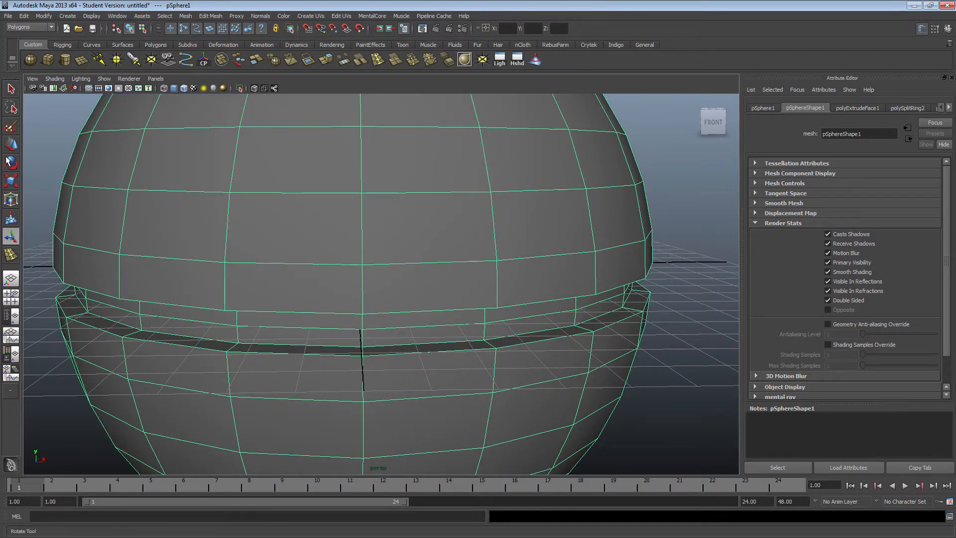
left_click(10, 162)
left_click_drag(402, 282, 401, 283)
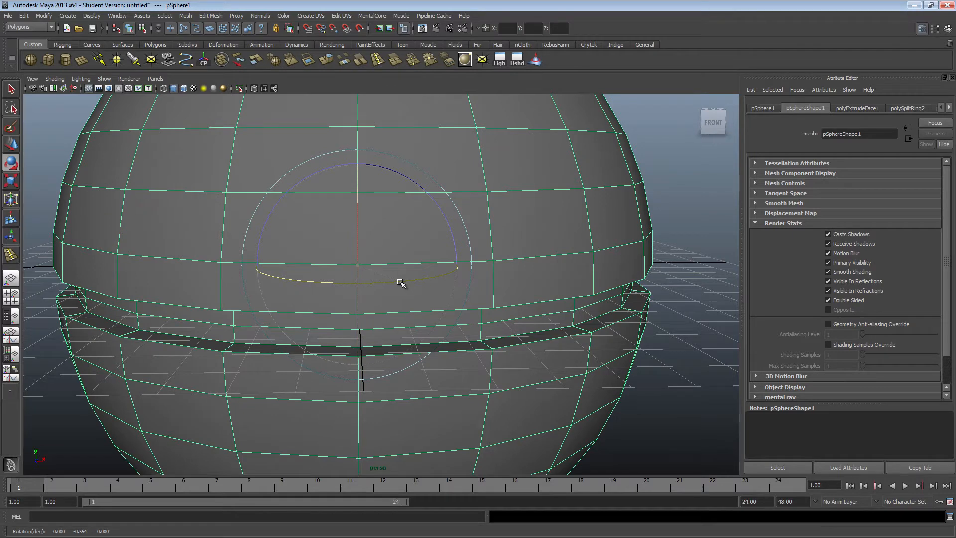
left_click_drag(402, 283, 402, 283)
left_click(717, 201)
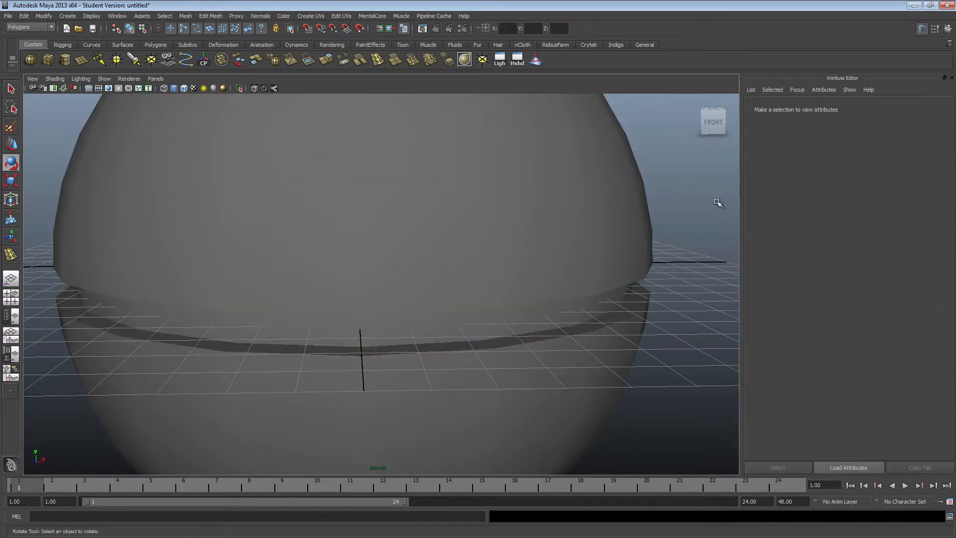
key("ctrl+z")
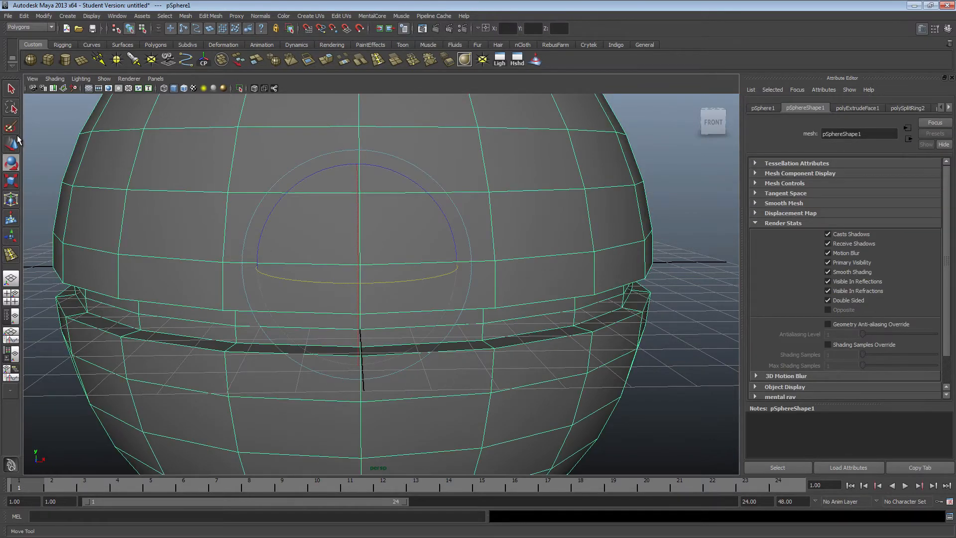
- Activate the Move tool and switch the sphere to vertex selection
left_click(15, 148)
left_click_drag(391, 283, 351, 256, "alt")
right_click(397, 253)
left_click(366, 253)
right_click(403, 245)
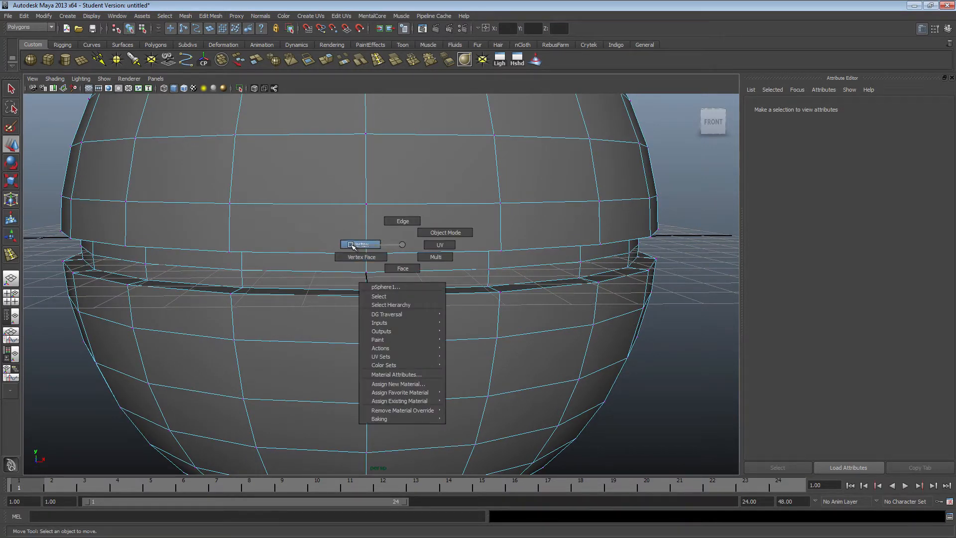
left_click(352, 245)
left_click_drag(470, 285, 422, 294, "alt")
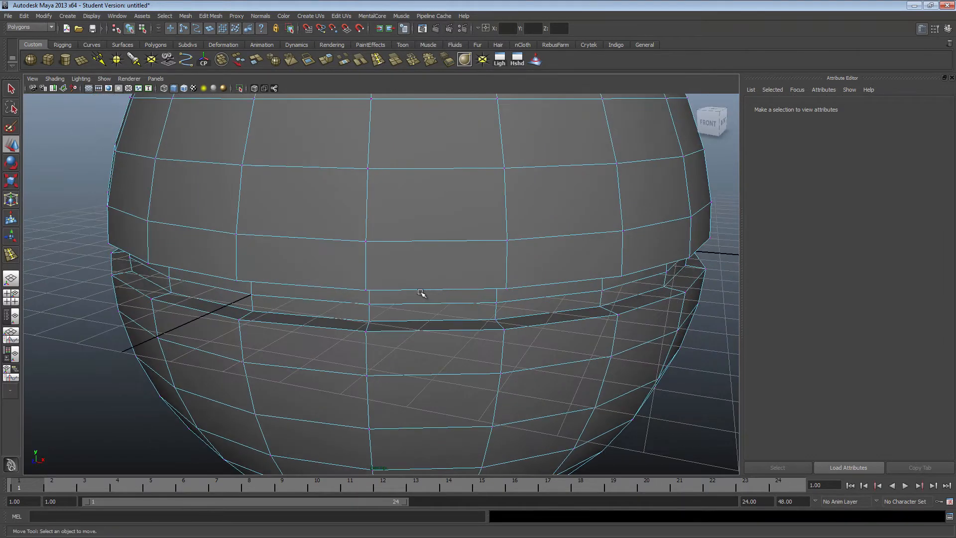
- Select the groove's vertices along one vertical edge line near the front, including those on its lower and upper rims
scroll(186, 336, "up", 5)
middle_click_drag(130, 341, 389, 290, "alt")
left_click(457, 297)
left_click(477, 273, "shift")
left_click_drag(464, 256, 395, 380, "alt")
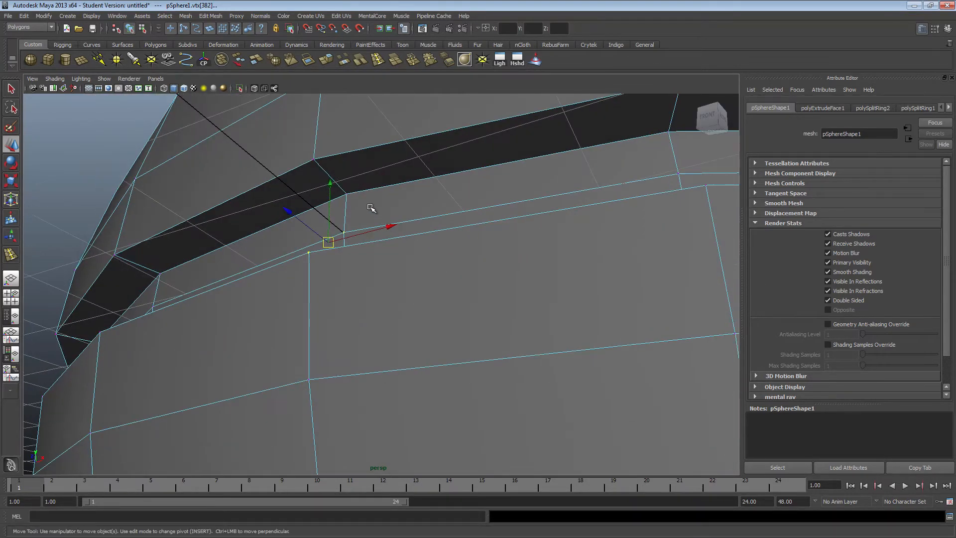
left_click(311, 163, "shift")
left_click_drag(243, 182, 256, 208, "alt")
middle_click_drag(354, 254, 332, 218, "alt")
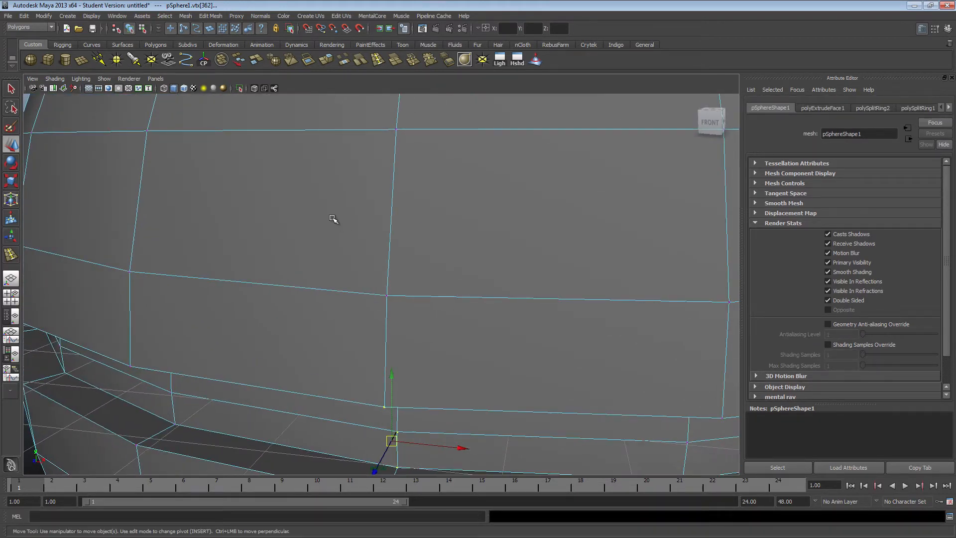
left_click_drag(374, 323, 248, 294, "alt")
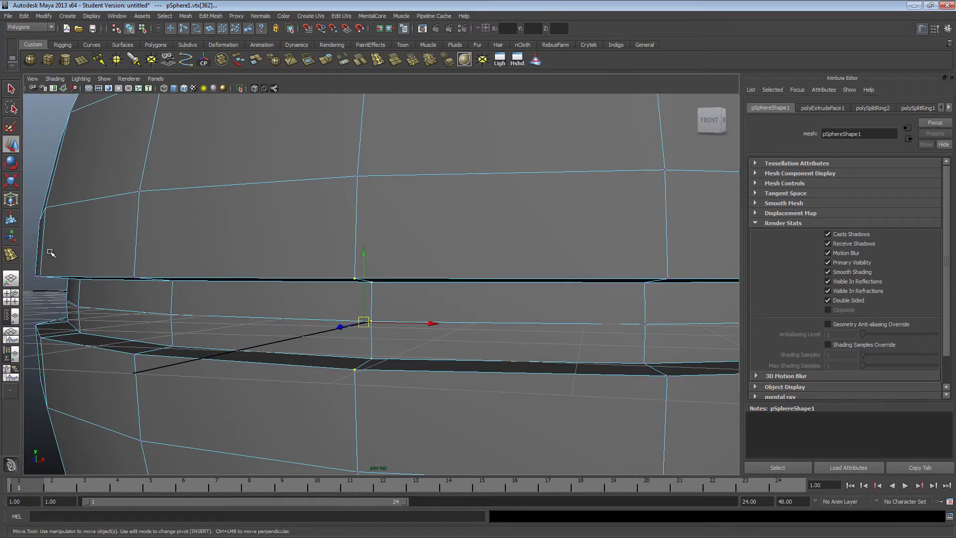
- Scale the selected groove vertices vertically apart to open the groove wider along this edge line
left_click_drag(463, 326, 430, 312, "alt")
left_click_drag(345, 216, 354, 98)
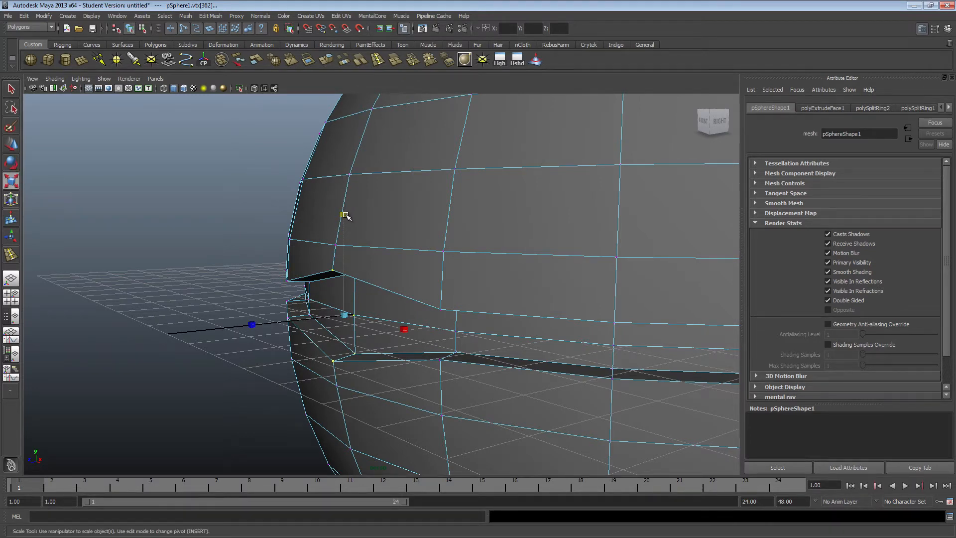
left_click_drag(346, 216, 346, 175)
left_click_drag(395, 240, 354, 224, "alt")
middle_click_drag(354, 224, 446, 209, "alt")
right_click_drag(446, 209, 462, 247, "alt")
middle_click_drag(462, 247, 395, 271, "alt")
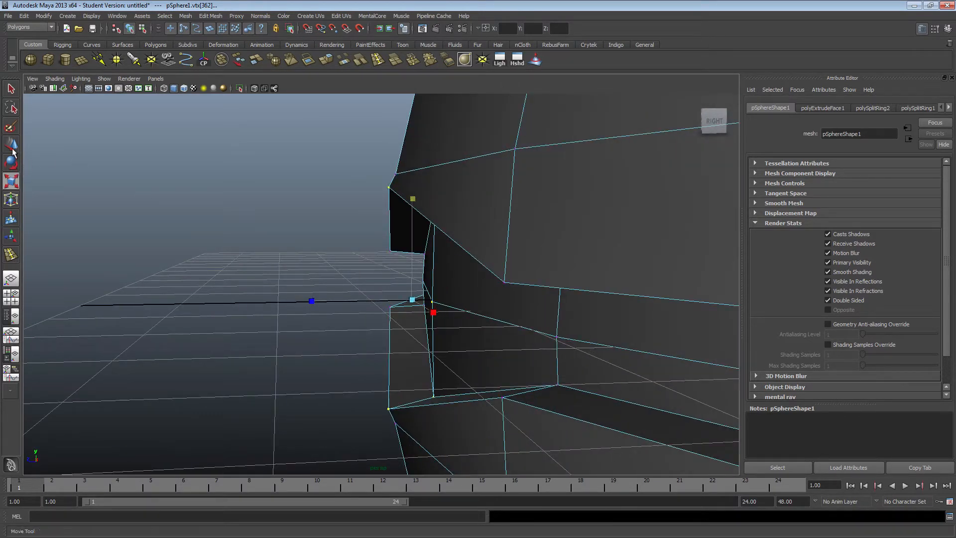
- Move the selected groove vertices along the depth axis to line up with the sphere's surface, and return to object mode
left_click(12, 148)
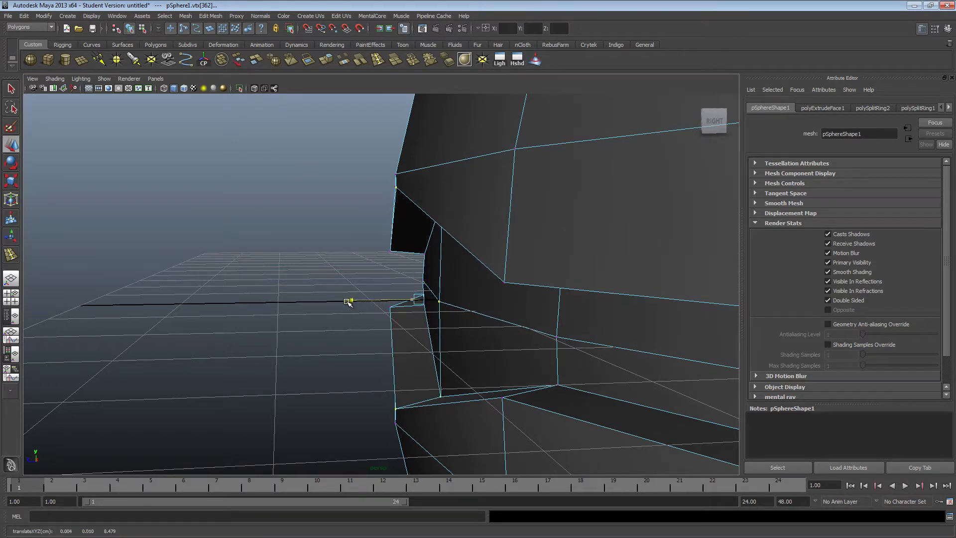
left_click_drag(350, 300, 309, 296, "alt")
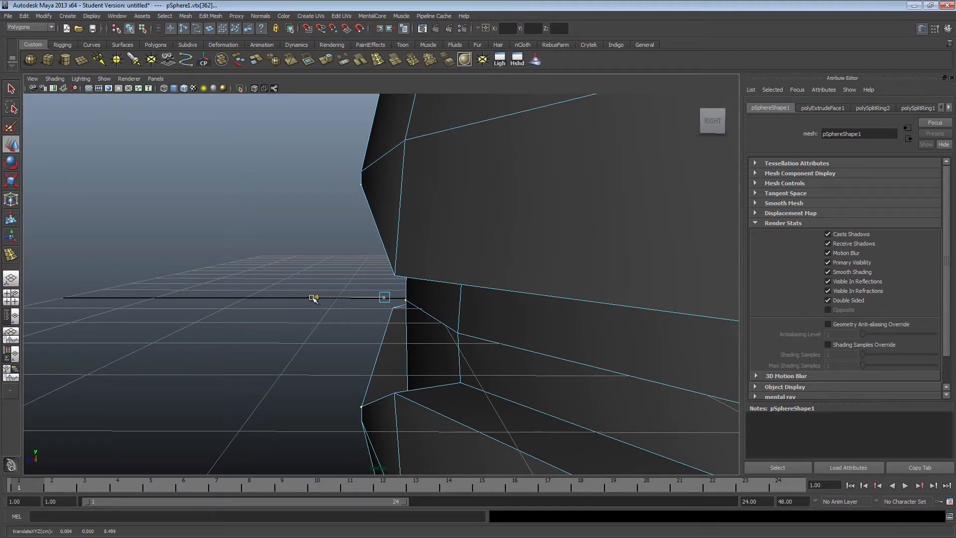
left_click_drag(319, 249, 399, 259, "alt")
right_click_drag(399, 259, 429, 247)
left_click(481, 294)
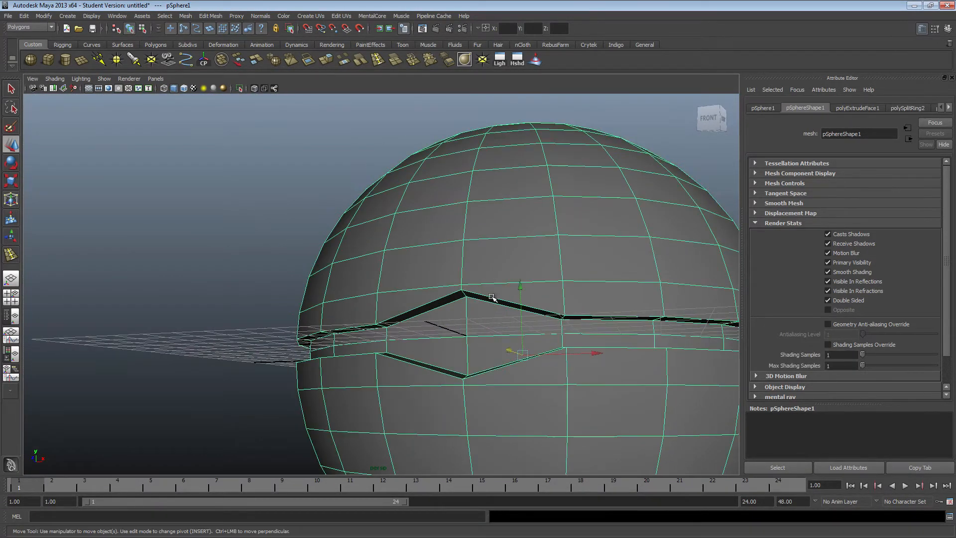
- Preview the sphere with smoothing, inspect the widened groove section, and return to the unsmoothed display
key("3")
left_click(218, 192)
left_click_drag(218, 192, 479, 258, "alt")
left_click(485, 363)
left_click_drag(485, 364, 429, 324, "alt")
key("1")
- In vertex selection, select the groove's vertices along the front centre line plus the adjacent vertices above and below its rims
scroll(428, 323, "up", 4)
right_click(332, 297)
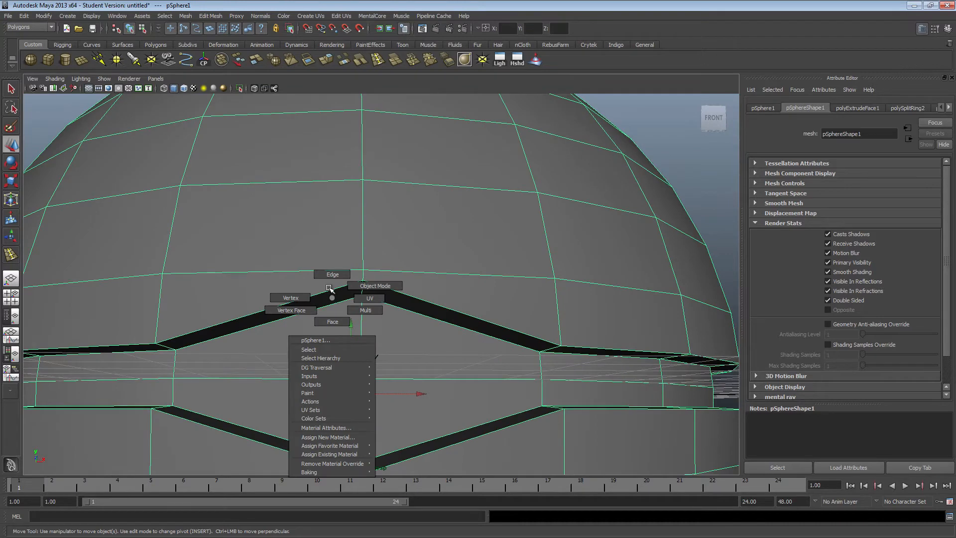
left_click(332, 321)
scroll(351, 306, "up", 3)
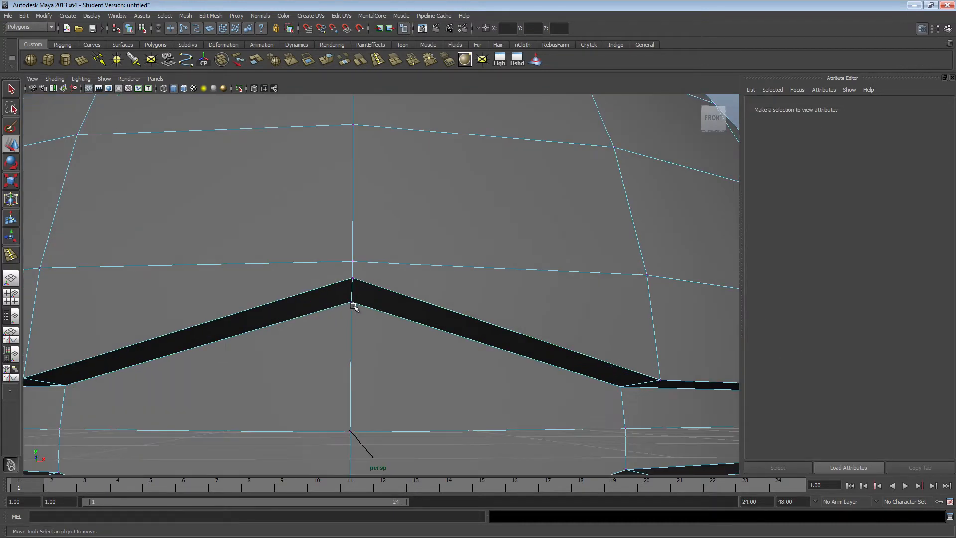
left_click(351, 302)
mouse_move(389, 278)
left_mouse_down("alt")
mouse_move(367, 278)
mouse_move(400, 268)
left_mouse_up("alt")
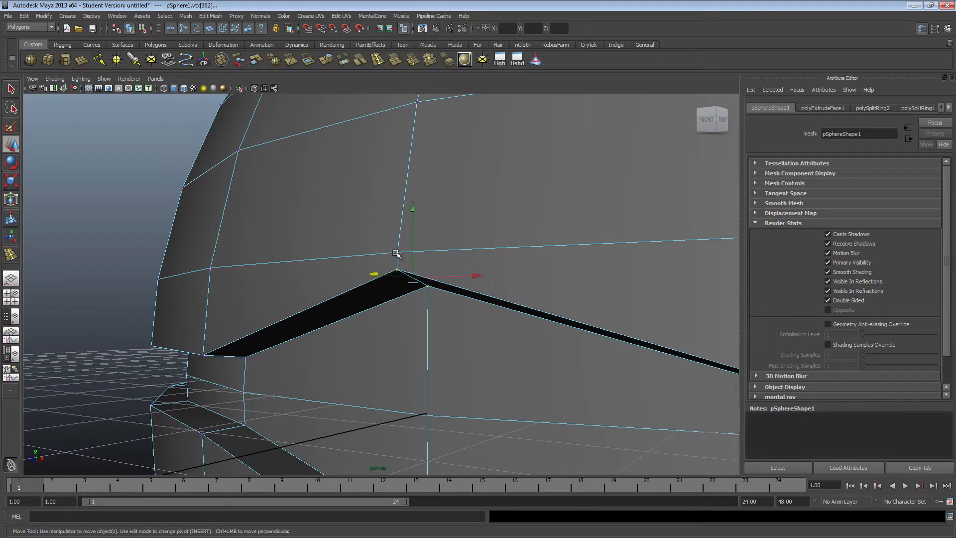
left_click_drag(423, 343, 427, 167, "alt")
left_click(429, 261, "shift")
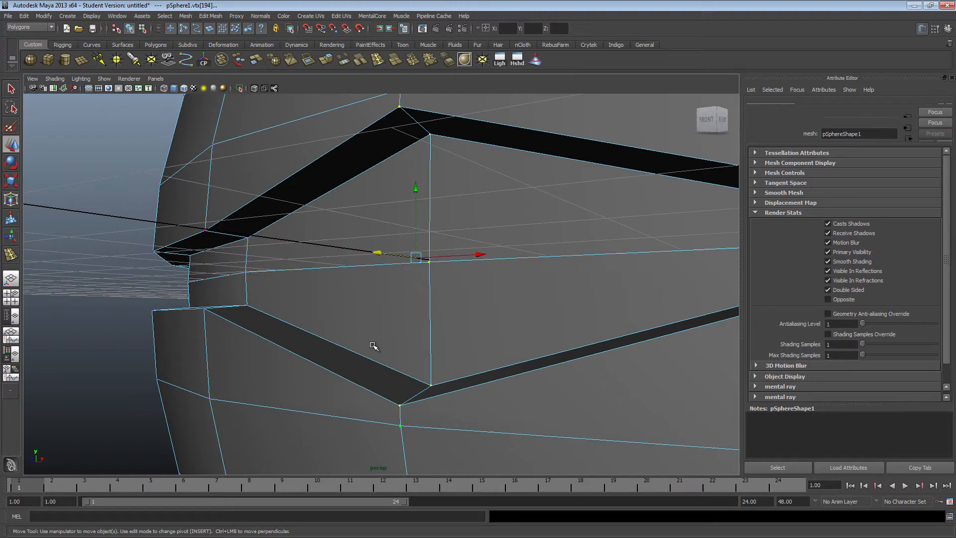
mouse_move(314, 316)
left_mouse_down("alt")
mouse_move(418, 315)
mouse_move(310, 333)
mouse_move(302, 317)
left_mouse_up("alt")
scroll(302, 317, "down", 4)
scroll(401, 323, "up", 4)
left_click_drag(401, 323, 63, 217, "alt")
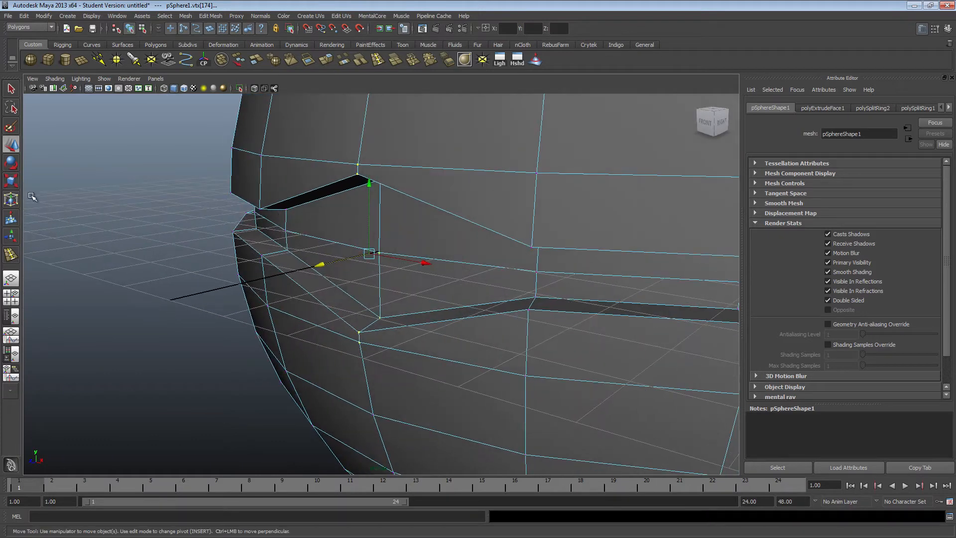
- Scale the selected front vertices vertically by about 1.41 to widen the diamond opening, reactivate the Move tool and clear the selection
left_click(11, 181)
left_click_drag(259, 214, 382, 283, "alt")
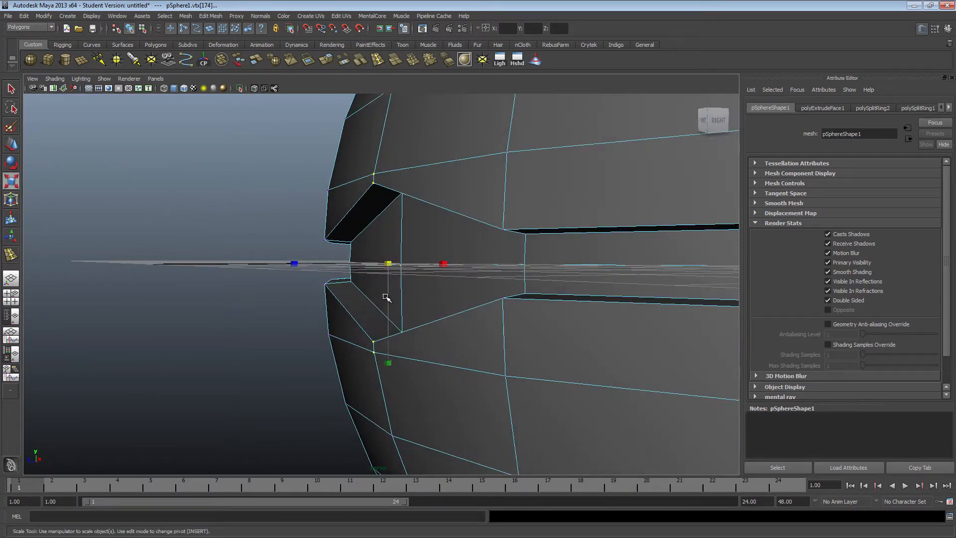
left_click_drag(389, 364, 389, 404)
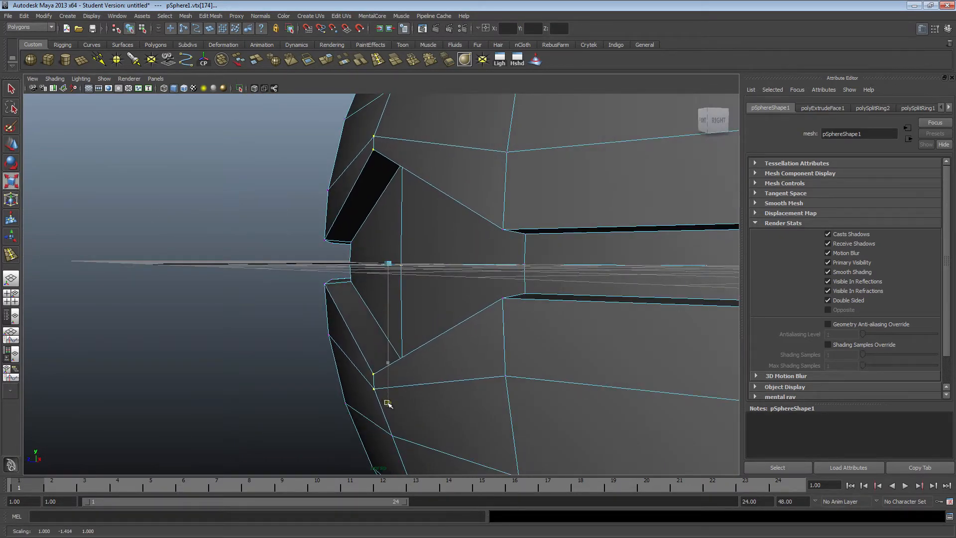
left_click(8, 145)
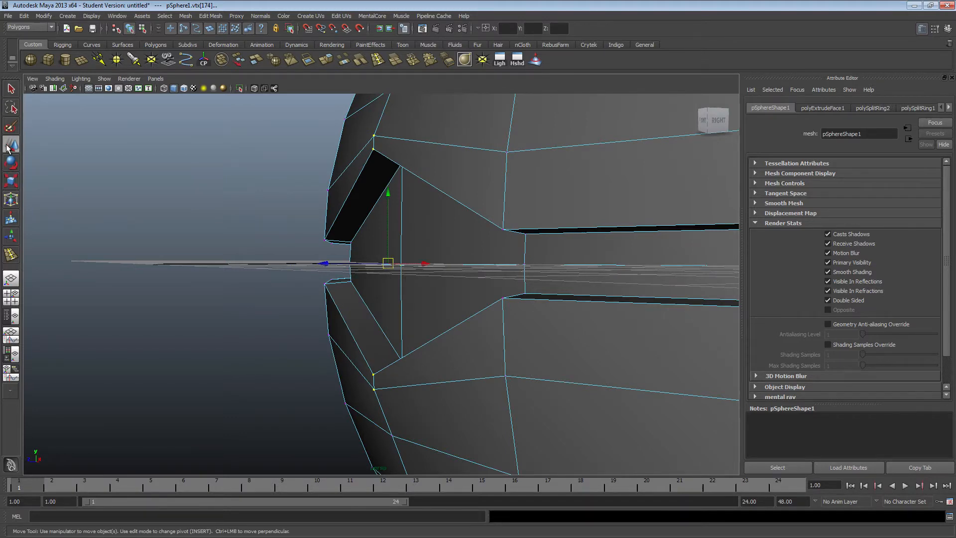
left_click_drag(278, 235, 349, 239, "alt")
left_click(384, 279)
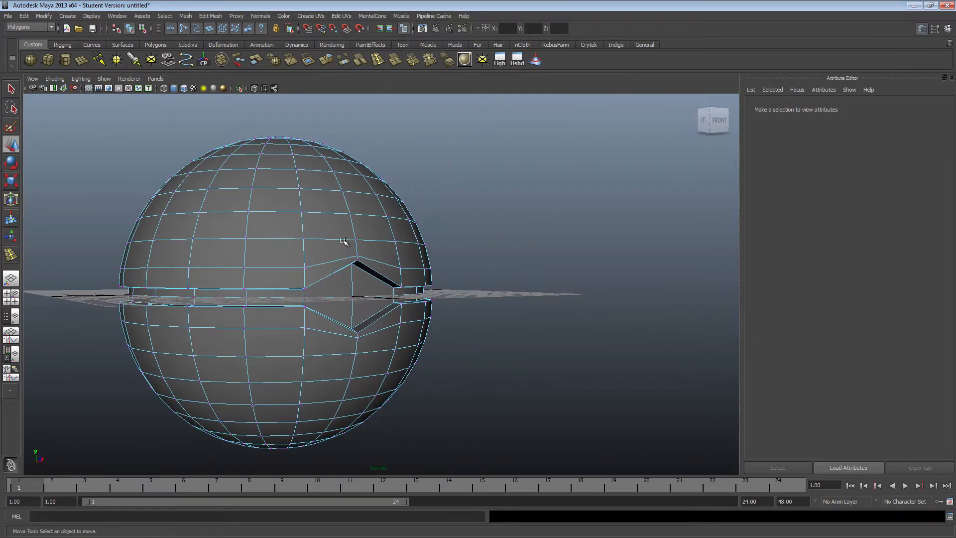
- Return to object mode and select the whole sphere
key("F8")
left_click_drag(525, 213, 408, 349, "alt")
left_click(356, 286)
left_click_drag(493, 275, 190, 260, "alt")
left_click_drag(248, 280, 183, 273, "alt")
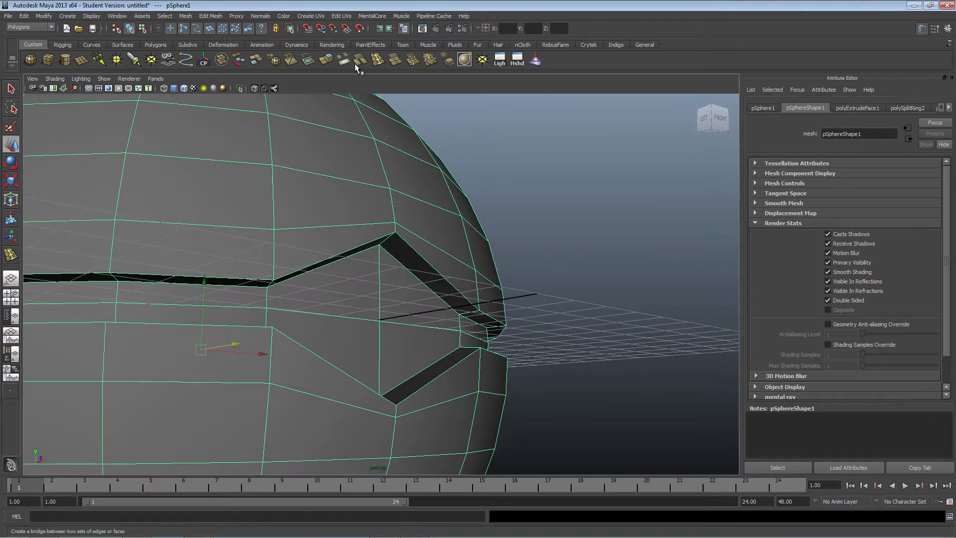
- Insert an edge loop around the sphere just above the groove's upper rim with the Insert Edge Loop tool
left_click(377, 59)
left_click_drag(335, 219, 250, 228, "alt")
key("3")
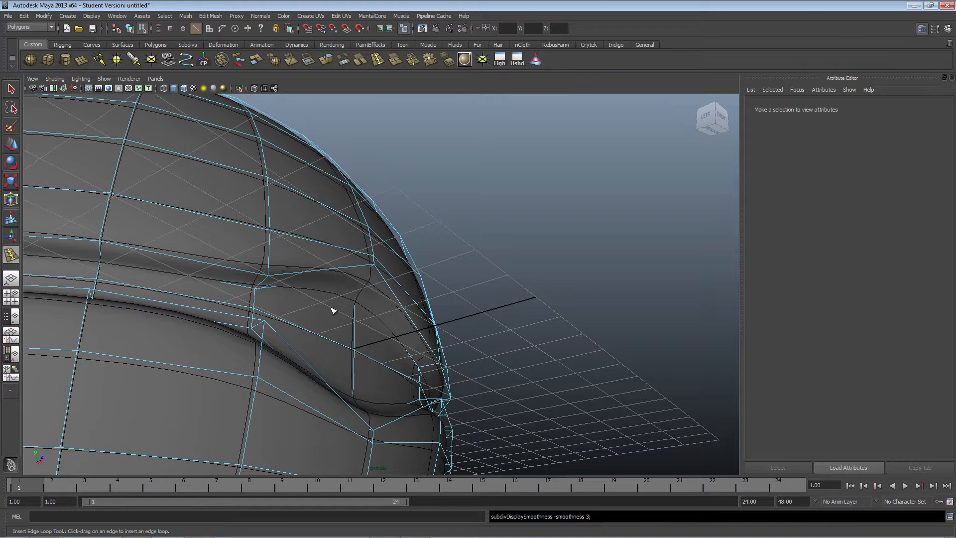
key("1")
middle_click_drag(284, 294, 448, 330, "alt")
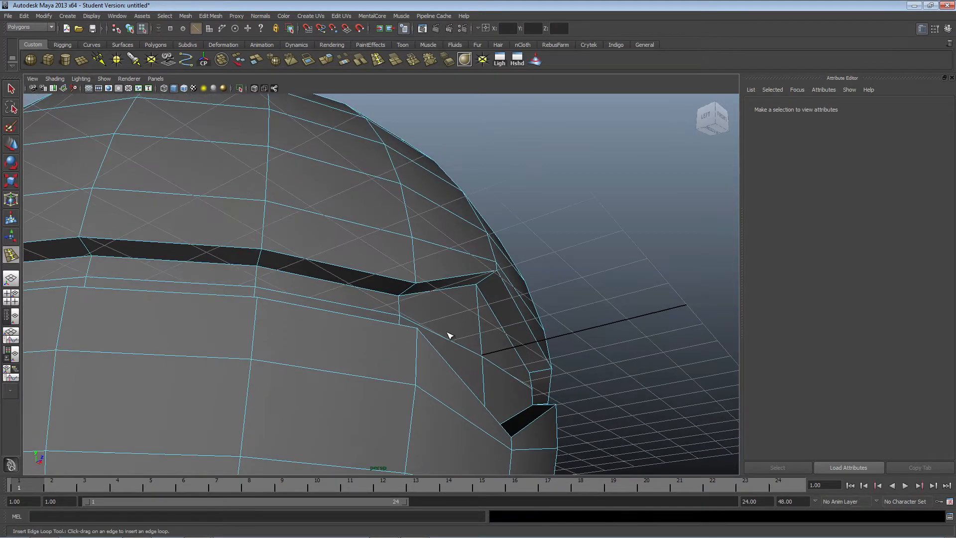
scroll(455, 338, "up", 3)
left_click_drag(498, 273, 456, 271, "alt")
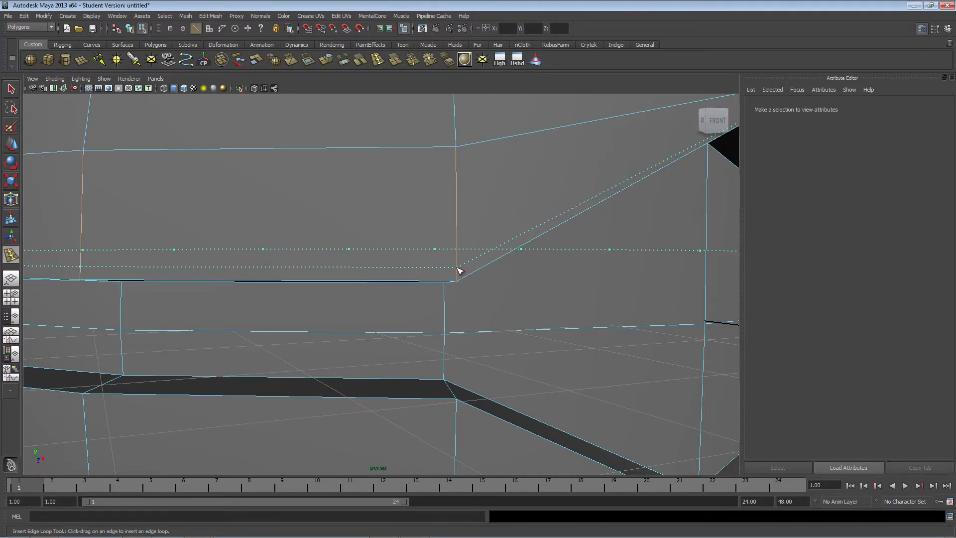
left_click(456, 266)
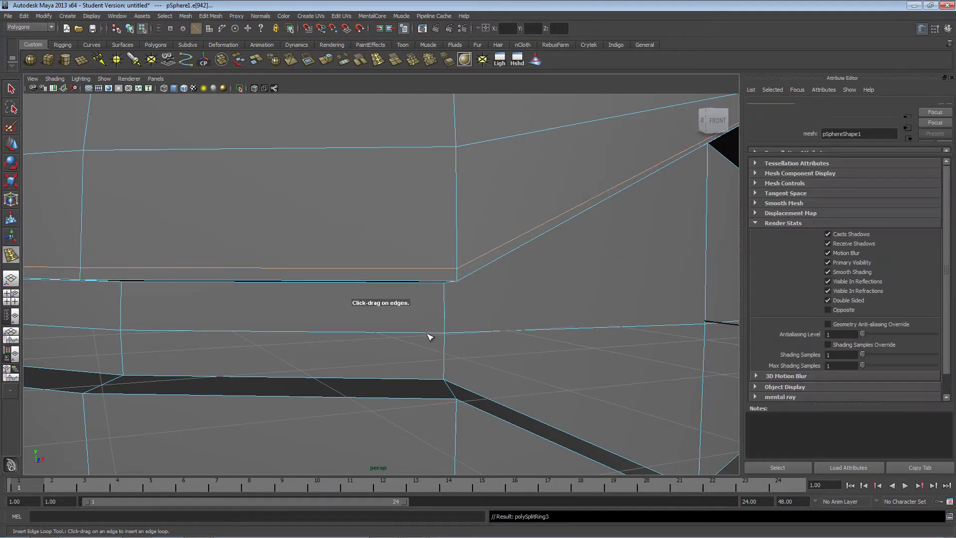
- Examine how the new loop sharpens the groove's upper rim in the smoothed preview, and return to the unsmoothed display
middle_click_drag(429, 336, 377, 274, "alt")
scroll(391, 304, "down", 3)
left_click_drag(363, 292, 461, 234, "alt")
left_click_drag(421, 189, 491, 212, "alt")
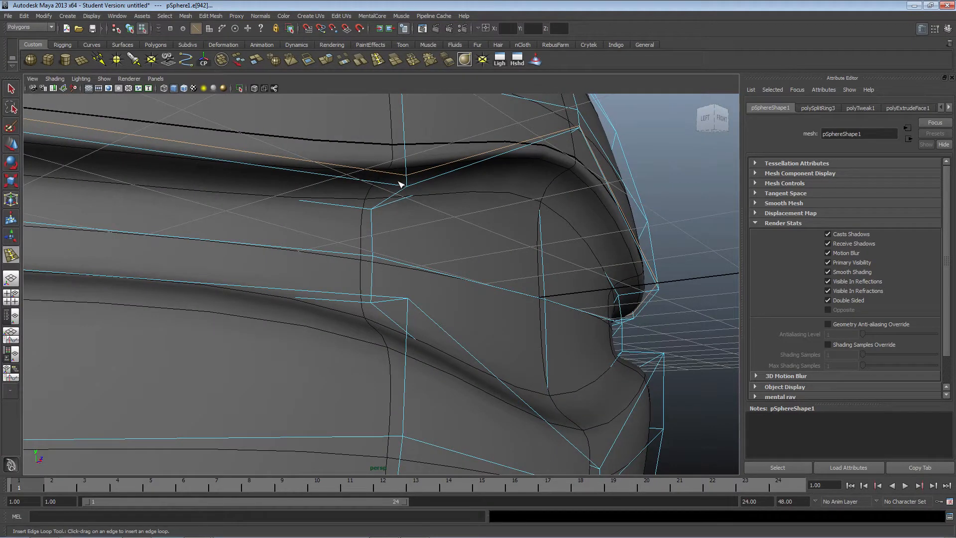
left_click_drag(475, 190, 432, 247, "alt")
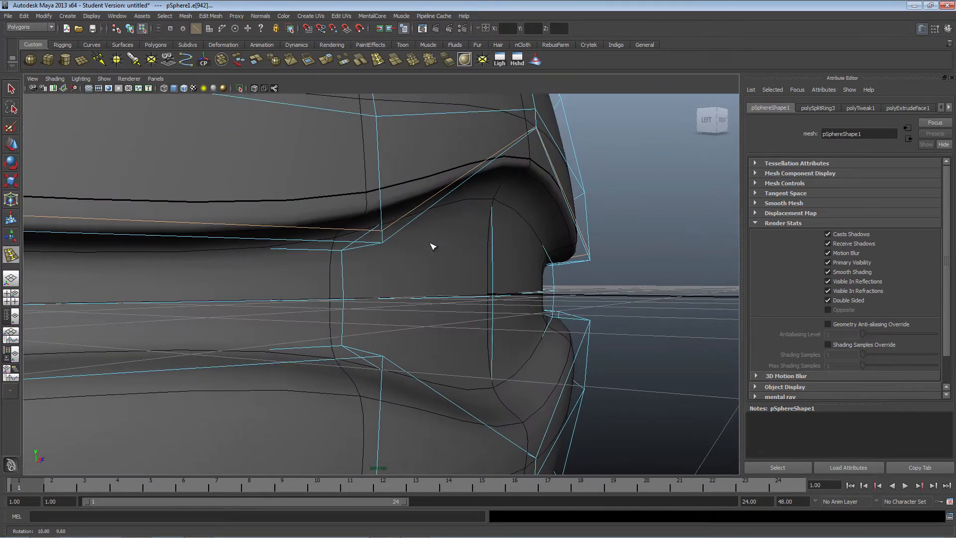
left_click_drag(336, 269, 356, 258, "alt")
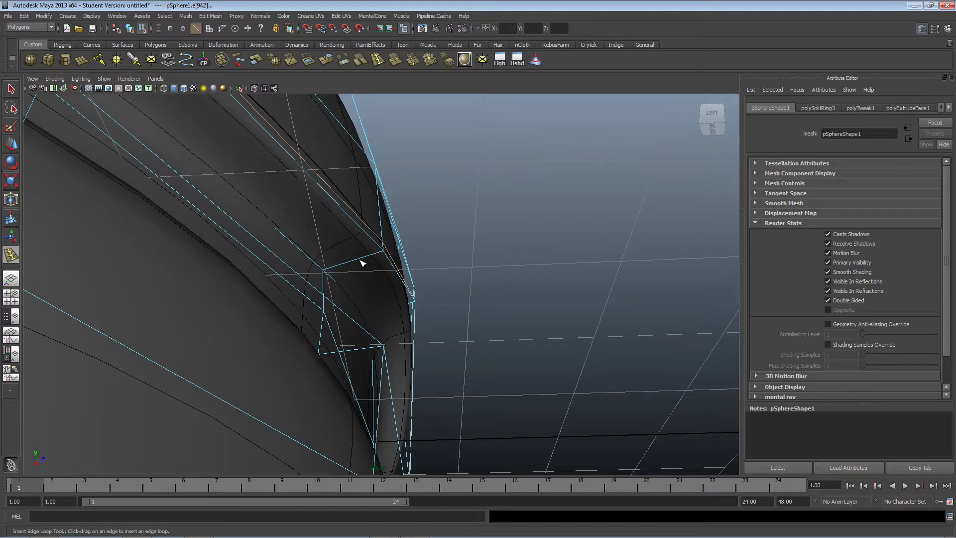
left_click_drag(529, 262, 521, 243, "alt")
key("1")
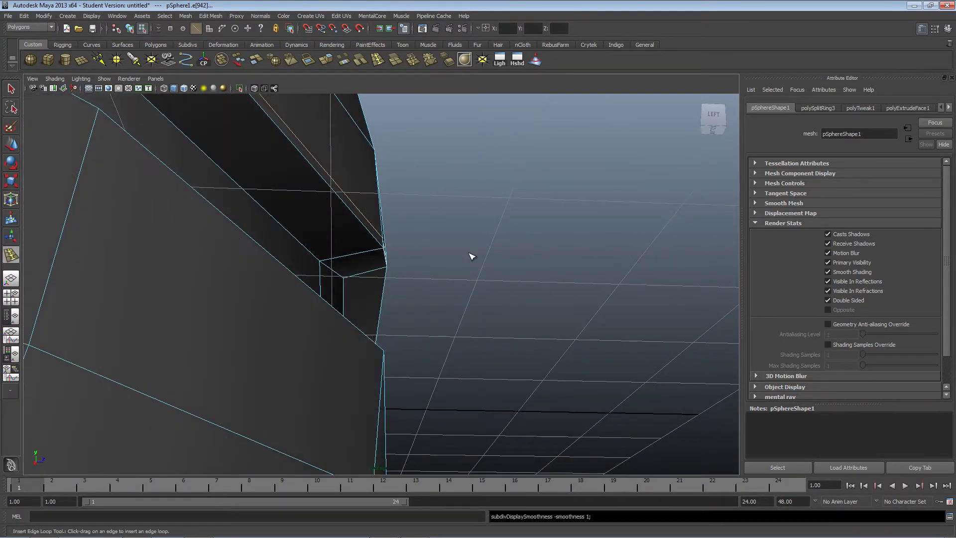
- Insert supporting edge loops just inside the groove's upper rim, on both sides of its lower rim, and along its inner corner
left_click(375, 252)
left_click_drag(478, 254, 368, 318, "alt")
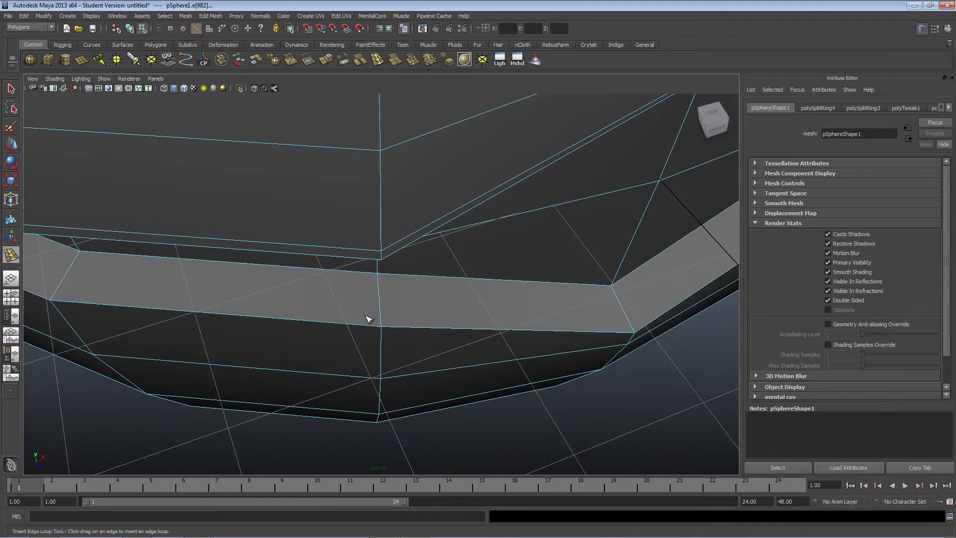
left_click(382, 337)
left_click_drag(382, 337, 359, 273, "alt")
key("3")
key("1")
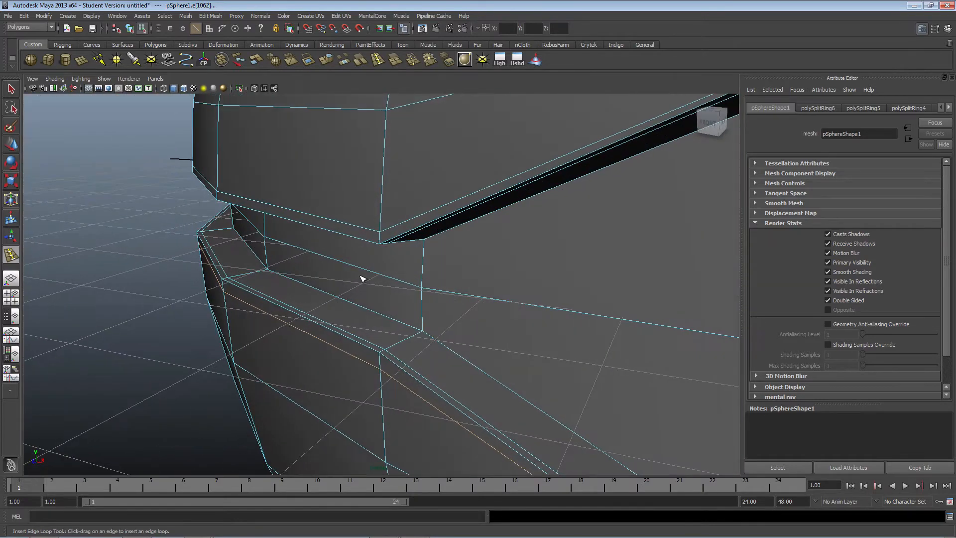
left_click(417, 337)
left_click_drag(417, 337, 179, 227, "alt")
- Activate the Move tool, return the sphere to object mode and deselect it
left_click(7, 146)
right_click_drag(448, 167, 478, 155)
left_click(184, 199)
- Examine the smoothed sphere and its sharpened groove from the front and side
left_click_drag(183, 199, 592, 261, "alt")
left_click_drag(422, 264, 479, 254, "alt")
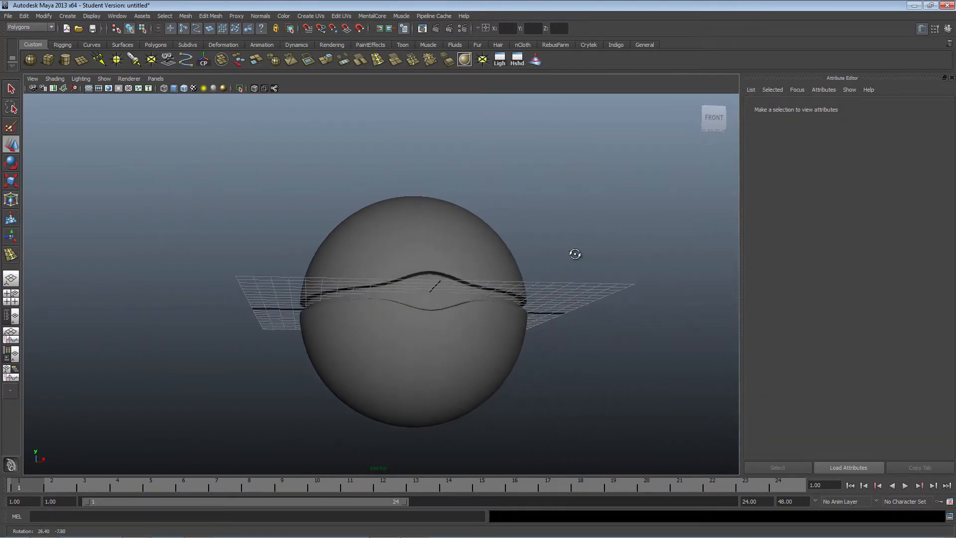
left_click(299, 253)
left_click_drag(329, 250, 423, 238, "alt")
left_click(563, 219)
left_click_drag(563, 220, 354, 233, "alt")
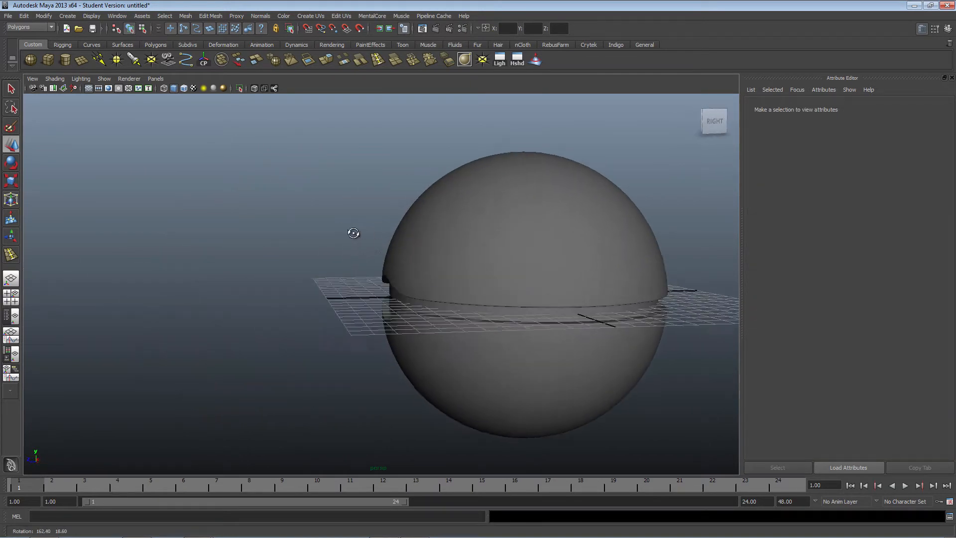
- Select the smoothed sphere and inspect the edge loops around the groove's raised front section up close
right_click_drag(447, 234, 588, 239, "alt")
right_click_drag(397, 243, 544, 258, "alt")
middle_click_drag(463, 262, 329, 273, "alt")
left_click_drag(336, 274, 325, 285, "alt")
scroll(334, 290, "up", 5)
left_click(256, 267)
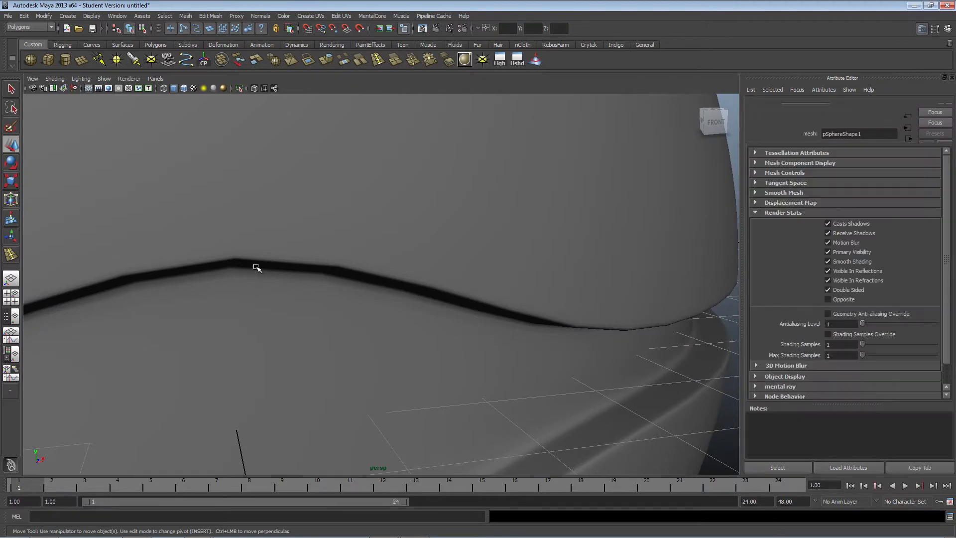
left_click_drag(256, 267, 279, 267, "alt")
left_click_drag(463, 268, 534, 266, "alt")
left_click_drag(518, 268, 523, 271, "alt")
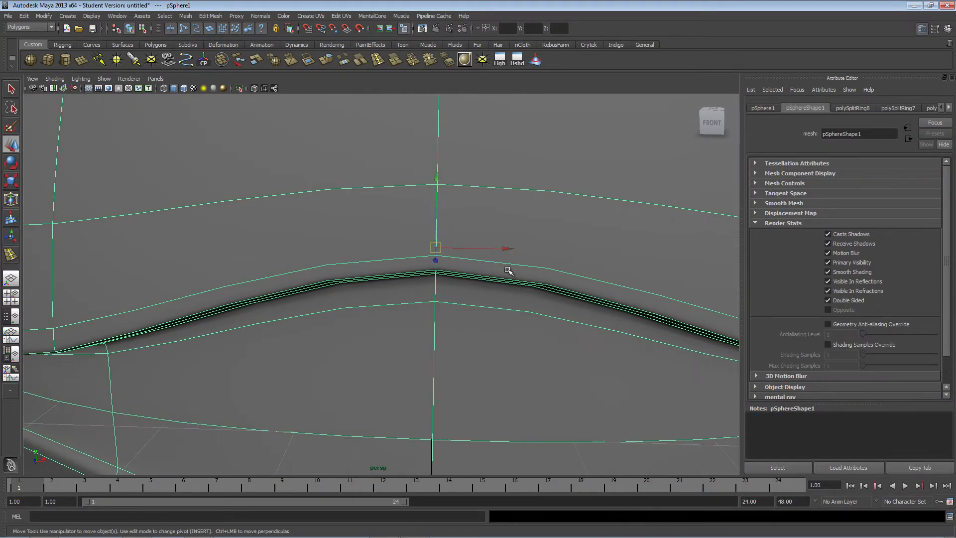
right_click_drag(541, 281, 407, 252, "alt")
left_click_drag(407, 252, 427, 245, "alt")
right_click_drag(427, 245, 212, 201, "alt")
- Inspect the whole smoothed sphere from several sides, both selected and unselected
left_click(253, 219)
left_click_drag(254, 219, 327, 226, "alt")
left_click(460, 262)
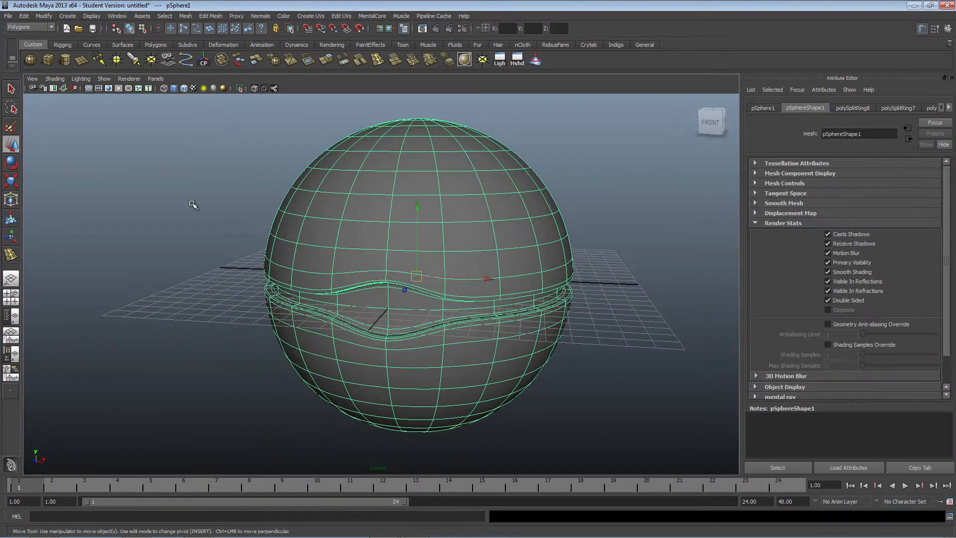
left_click(192, 208)
left_click(417, 154)
left_click_drag(110, 308, 173, 259, "alt")
left_click(188, 243)
left_click_drag(383, 197, 372, 229, "alt")
scroll(372, 228, "up", 3)
left_click_drag(340, 318, 586, 268, "alt")
scroll(517, 297, "down", 5)
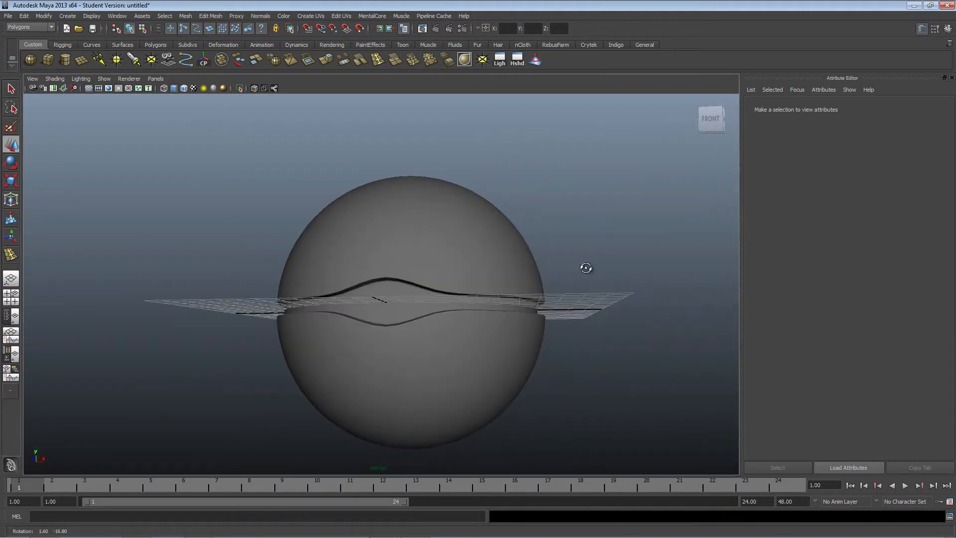
left_click(425, 272)
left_click_drag(424, 271, 441, 307, "alt")
left_click(229, 363)
left_click_drag(229, 363, 397, 289, "alt")
scroll(213, 325, "down", 5)
left_click_drag(522, 248, 538, 246, "alt")
left_click(341, 237)
left_click_drag(341, 237, 390, 200, "alt")
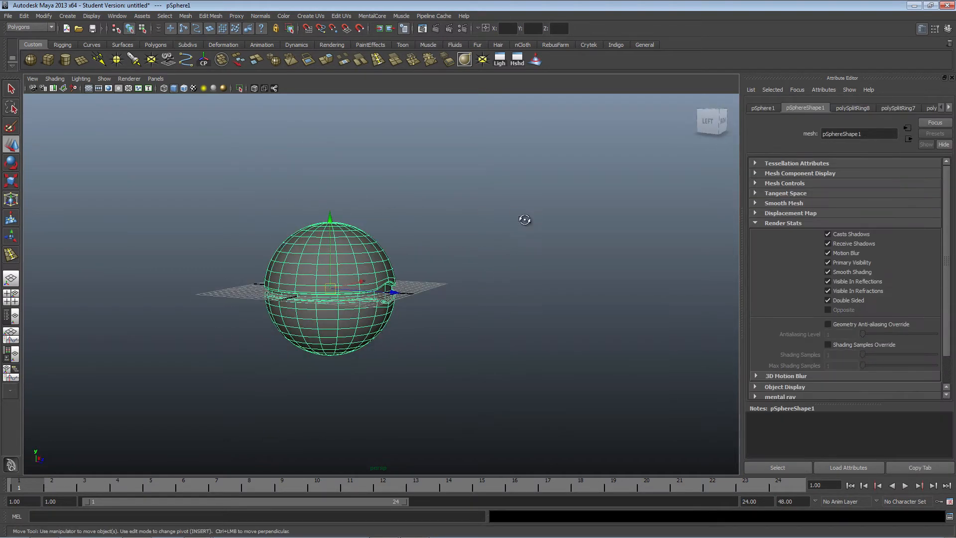
left_click_drag(525, 221, 309, 216, "alt")
left_click_drag(296, 283, 324, 279, "alt")
left_click(286, 272)
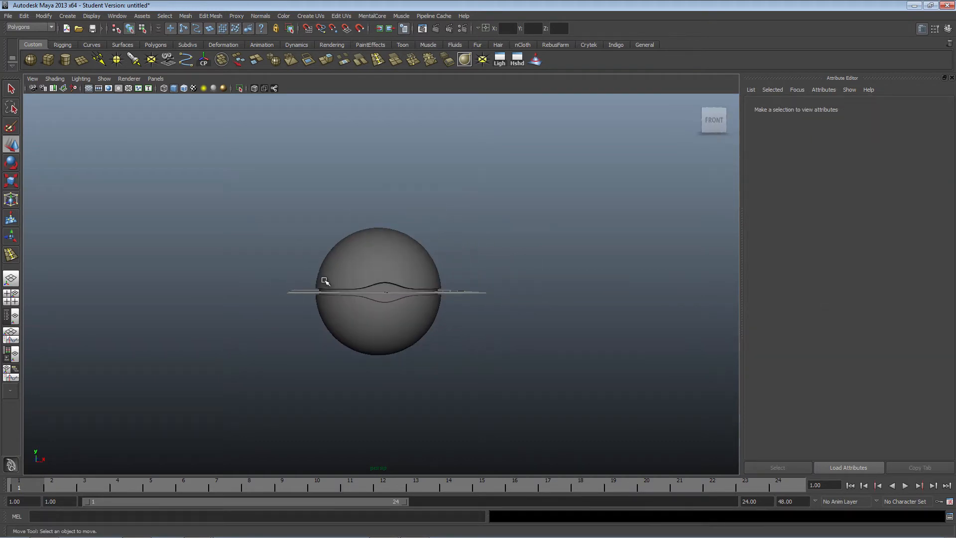
- Start an interactive polygon cylinder and lay out its circular base on the grid in front of the groove's raised section
scroll(324, 279, "up", 5)
left_click_drag(451, 271, 427, 292, "alt")
scroll(427, 292, "up", 2)
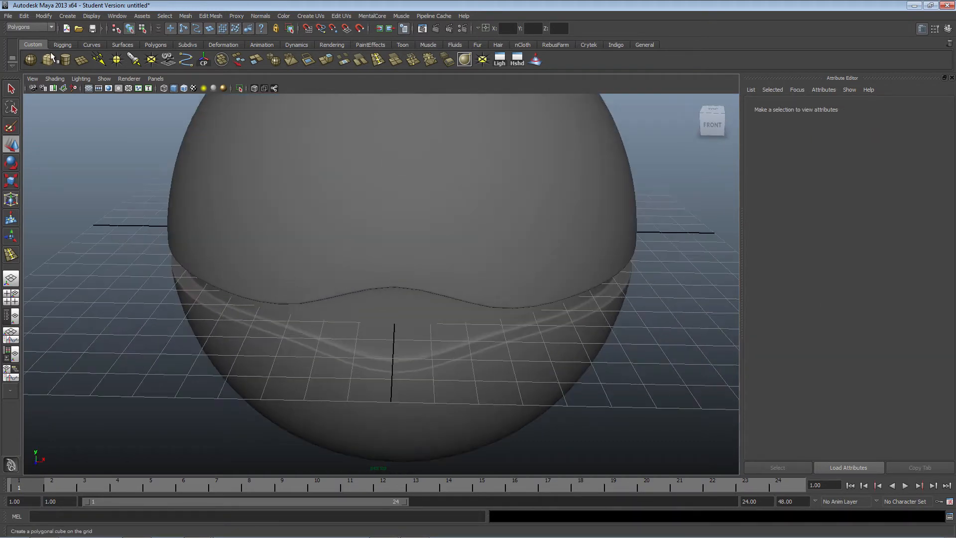
left_click(66, 59)
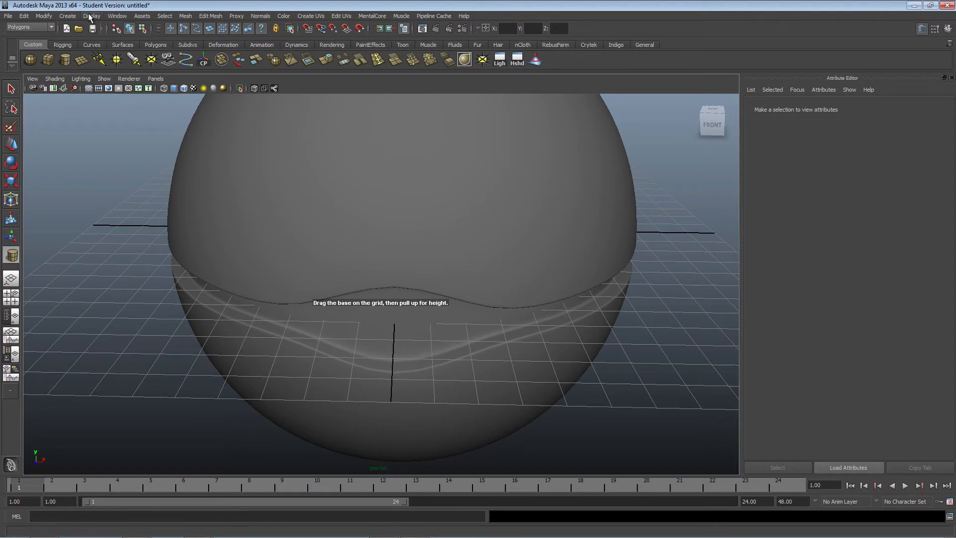
left_click(73, 16)
mouse_move(89, 39)
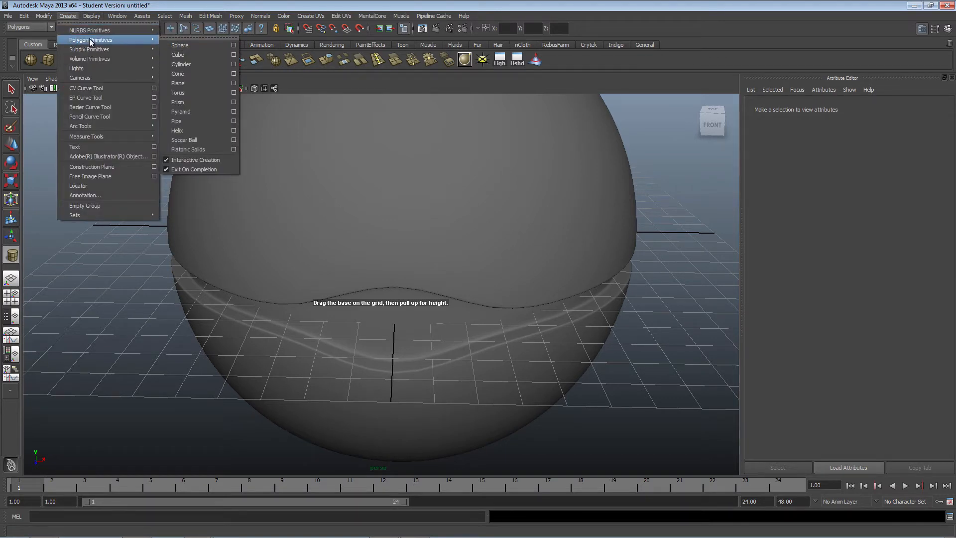
left_click(178, 61)
left_click_drag(421, 346, 434, 393, "alt")
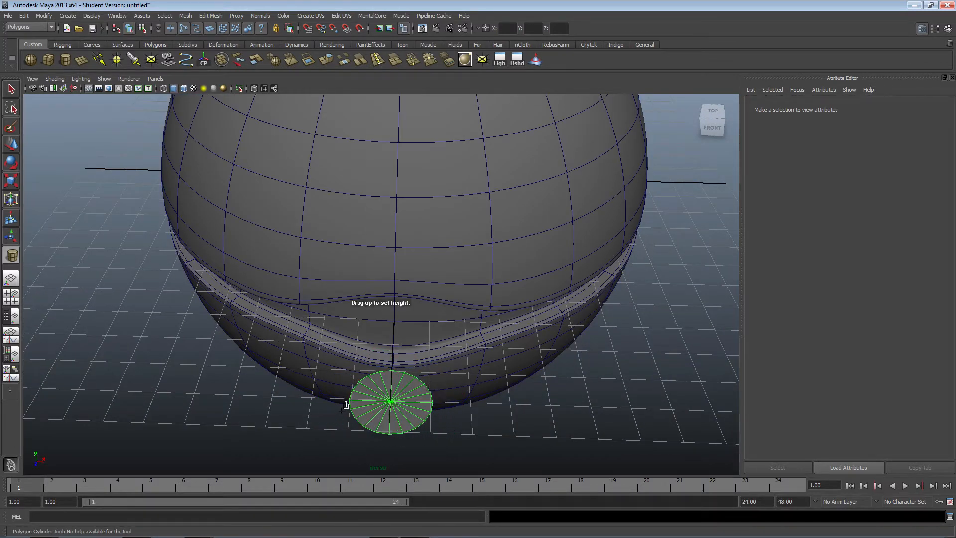
- Give the cylinder a low height so it forms a thin disc in front of the sphere
left_click_drag(349, 404, 352, 388, "alt")
scroll(450, 417, "up", 3)
middle_click_drag(450, 417, 417, 331, "alt")
scroll(416, 332, "up", 3)
left_click_drag(410, 349, 412, 298)
left_click_drag(538, 239, 496, 304, "alt")
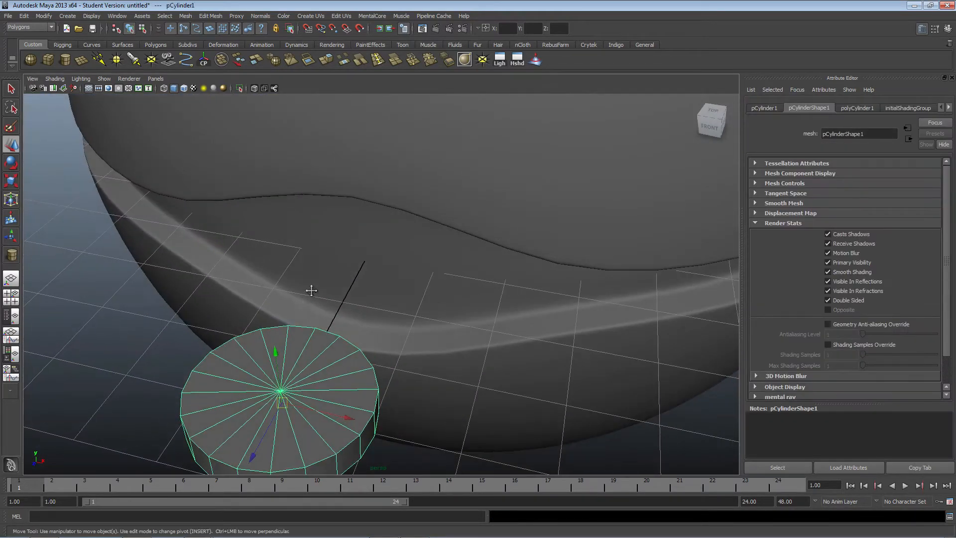
middle_click_drag(305, 301, 343, 253, "alt")
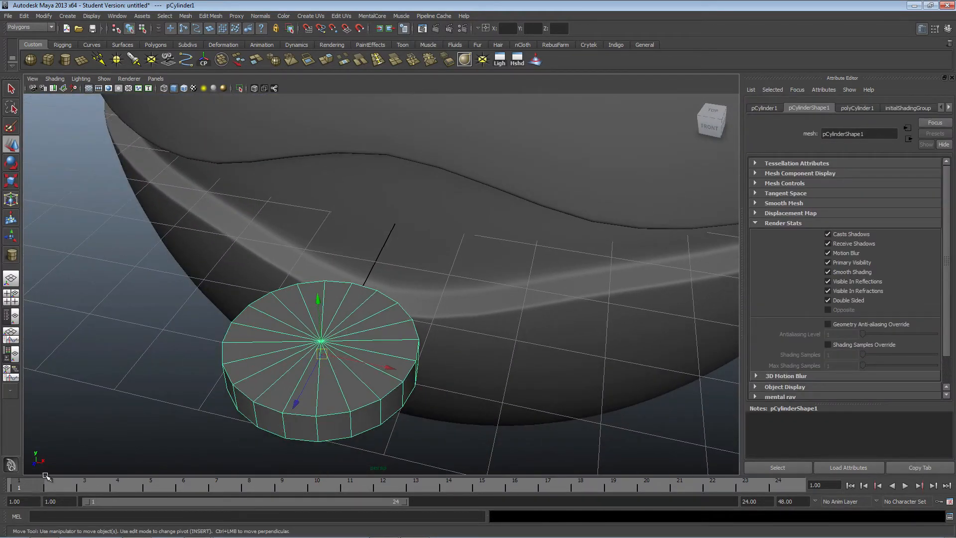
- Set the cylinder's X rotation to 90 degrees
left_click(947, 31)
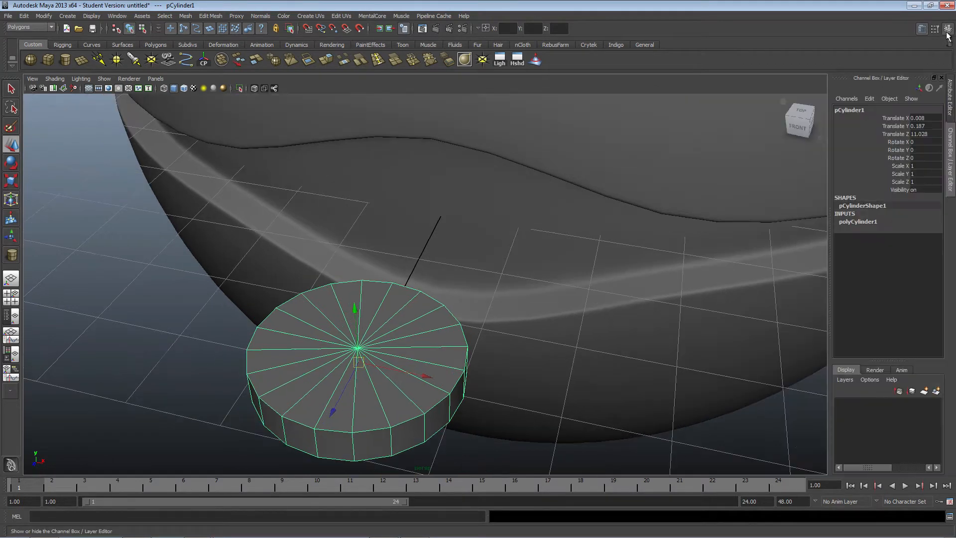
left_click(923, 143)
type("90")
key("Return")
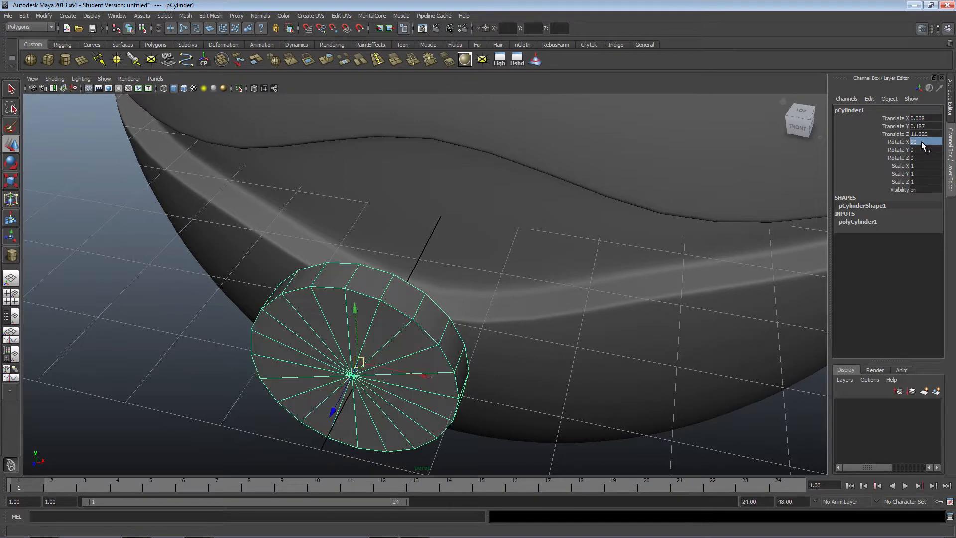
- Move the cylinder into the widened front of the groove, to about -0.003 in Y and 8.113 in Z
left_click_drag(495, 336, 505, 333, "alt")
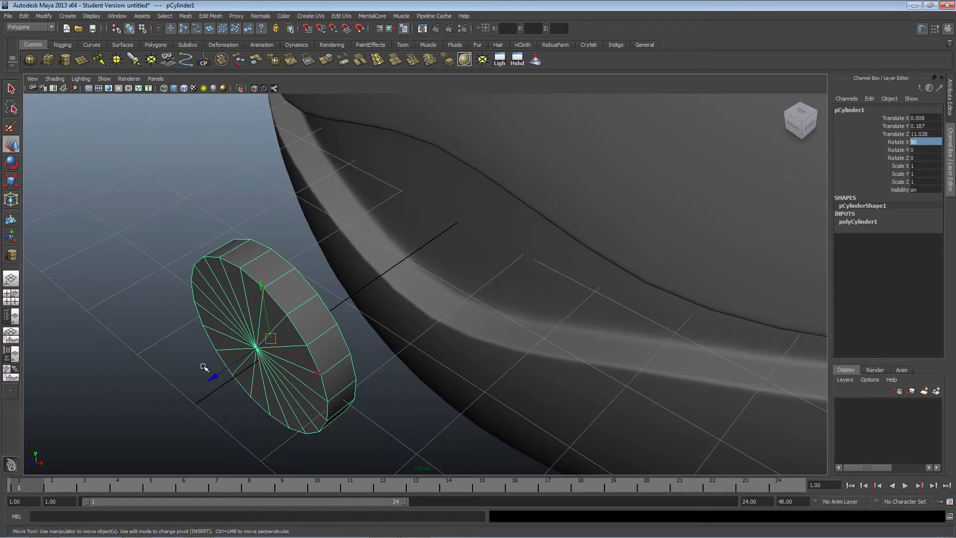
left_click_drag(213, 374, 441, 236)
left_click_drag(451, 149, 427, 162)
- Scale the cylinder uniformly to about 1.167 and move it slightly forward to about 8.197 in Z
left_click(11, 186)
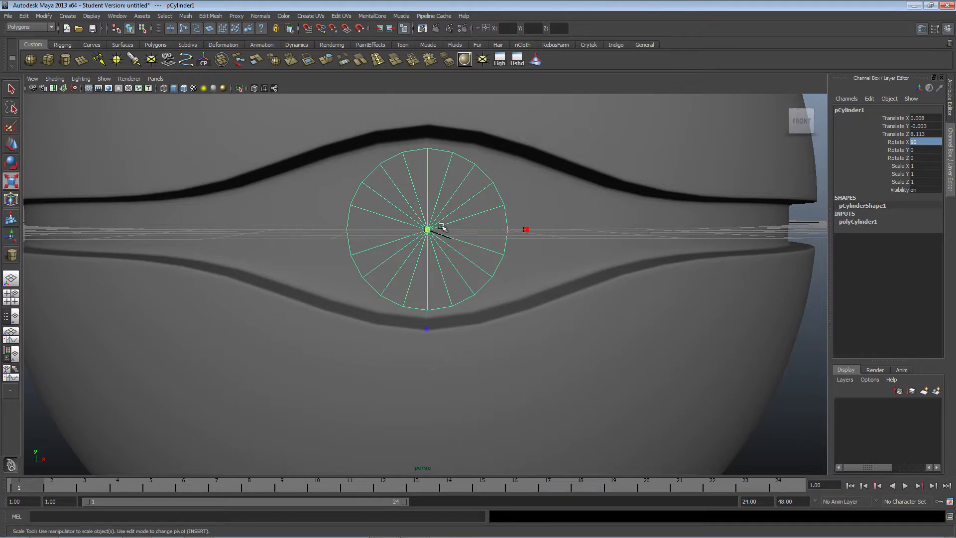
left_click_drag(427, 229, 50, 109)
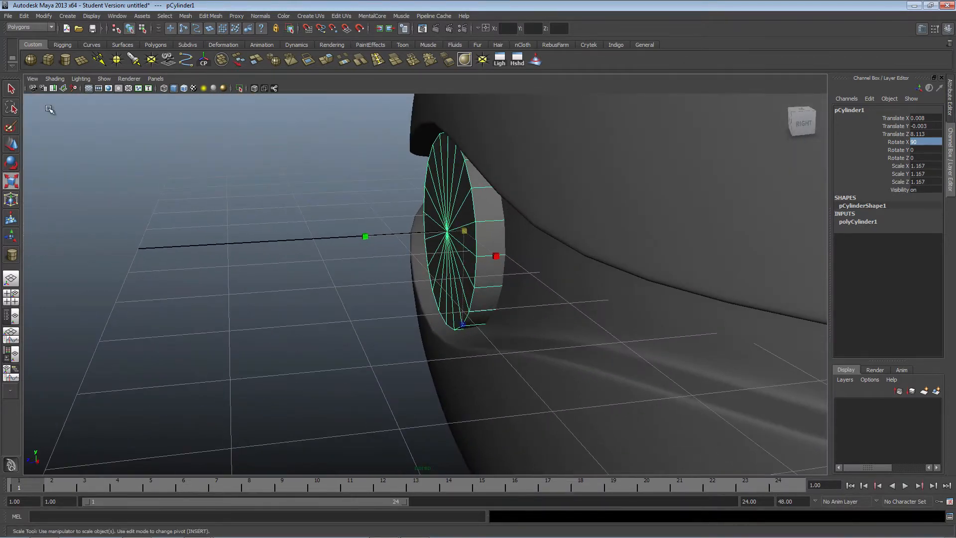
left_click(5, 143)
left_click_drag(396, 235, 369, 215)
- Switch the cylinder to face mode and select all the faces of its front cap
right_click_drag(452, 200, 440, 221)
left_click_drag(343, 220, 372, 273, "alt")
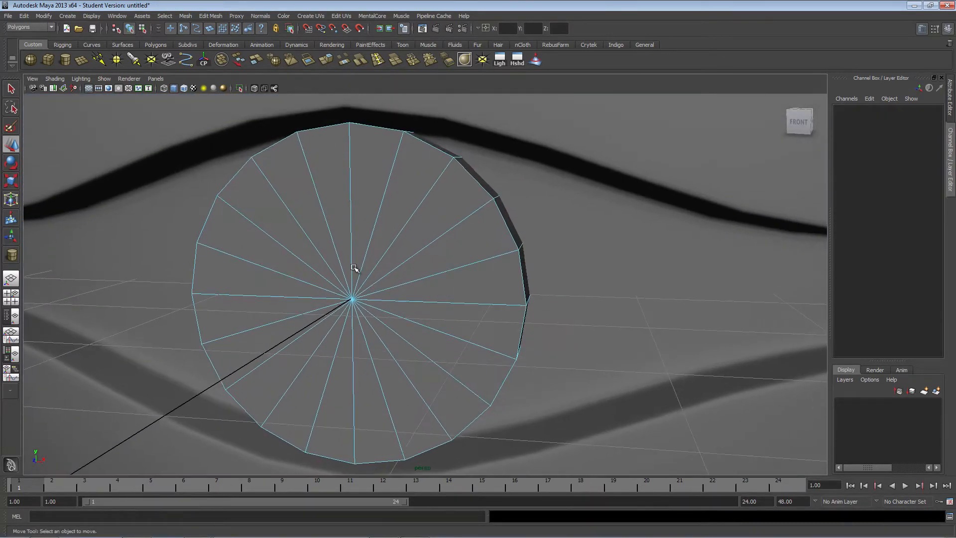
mouse_move(306, 192)
left_mouse_down()
mouse_move(352, 139)
mouse_move(434, 171)
mouse_move(463, 230)
mouse_move(481, 269)
mouse_move(475, 338)
mouse_move(412, 410)
mouse_move(339, 424)
mouse_move(310, 416)
mouse_move(289, 391)
mouse_move(271, 390)
mouse_move(241, 336)
mouse_move(243, 246)
mouse_move(416, 209)
mouse_move(410, 242)
mouse_move(442, 222)
mouse_move(475, 227)
mouse_move(348, 153)
left_mouse_up()
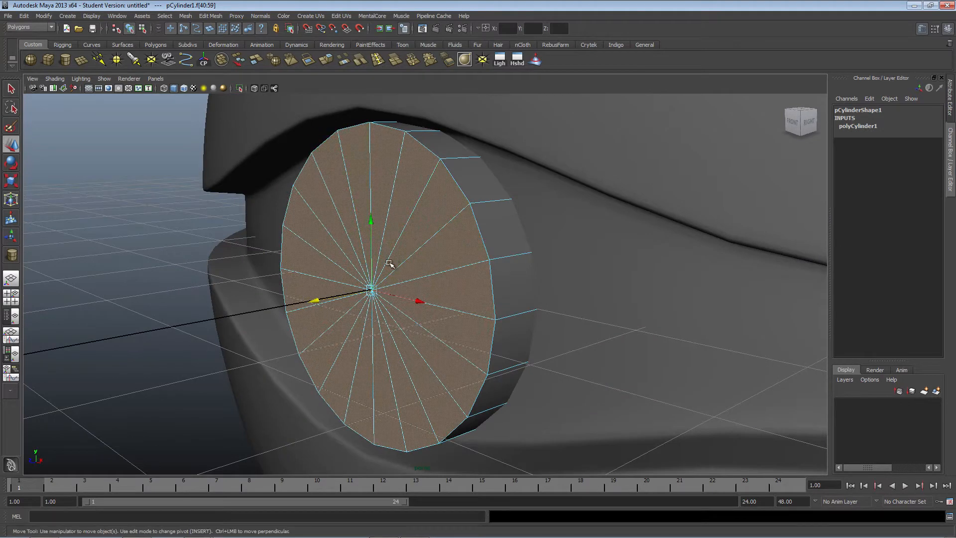
left_click_drag(130, 120, 336, 290, "alt")
left_click_drag(402, 234, 508, 241, "alt")
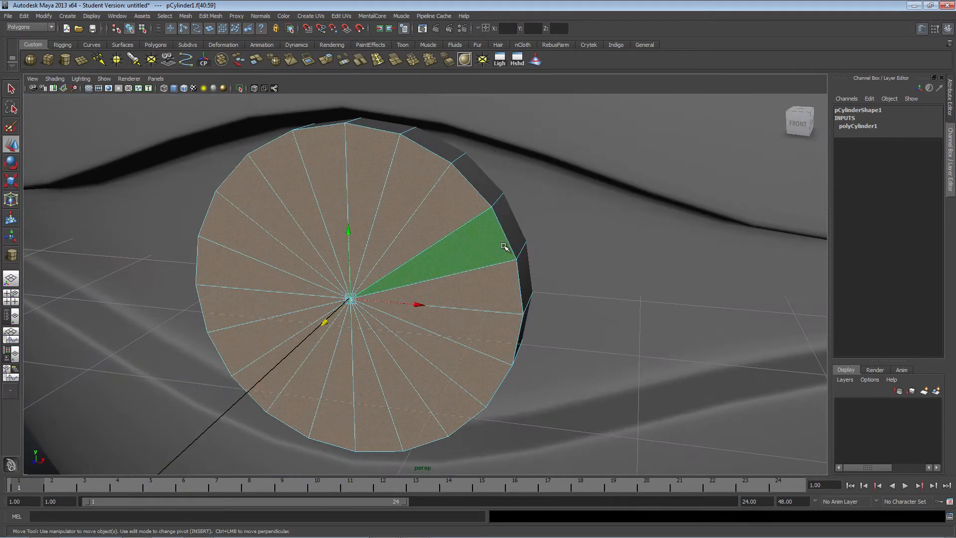
- Extrude the front cap faces and scale them inward to about 0.896 to leave an outer ring
left_click(321, 63)
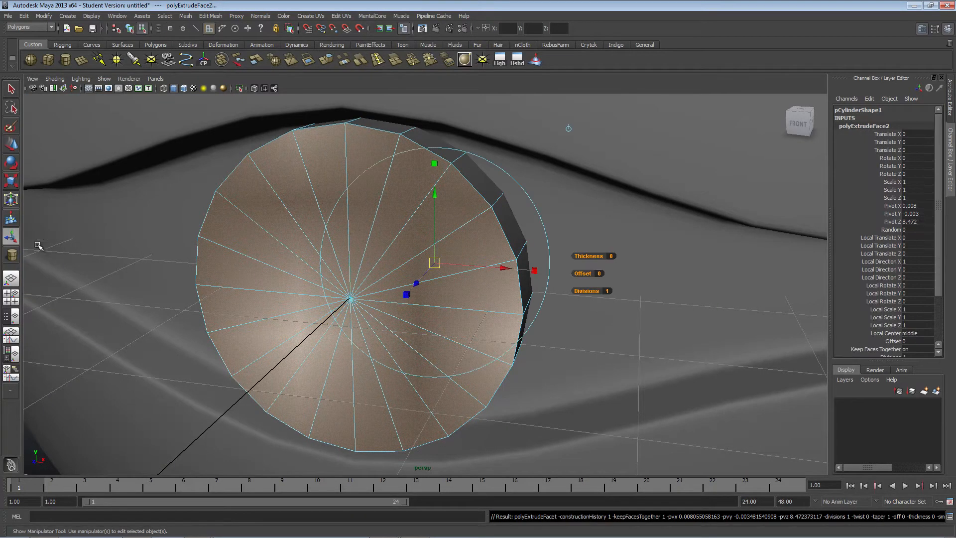
left_click(10, 178)
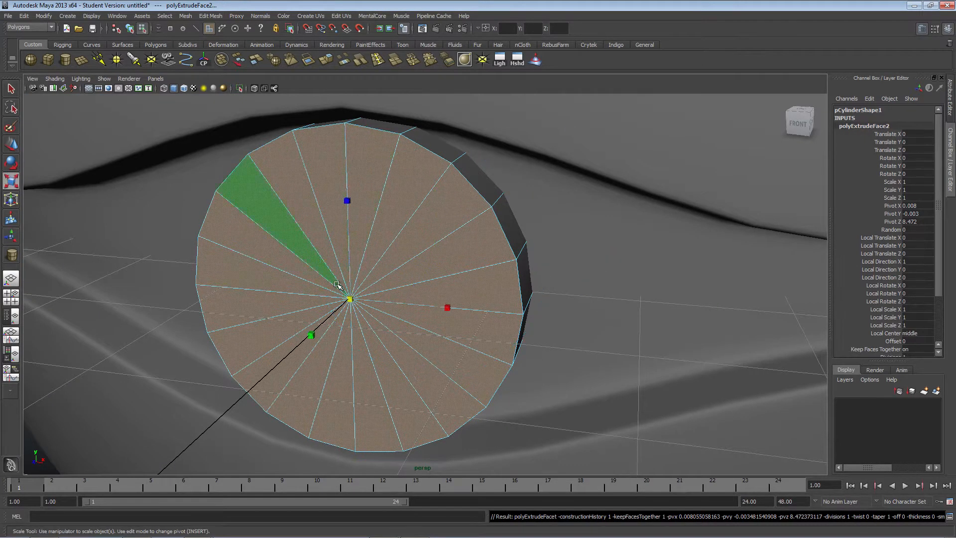
left_click_drag(350, 301, 324, 308)
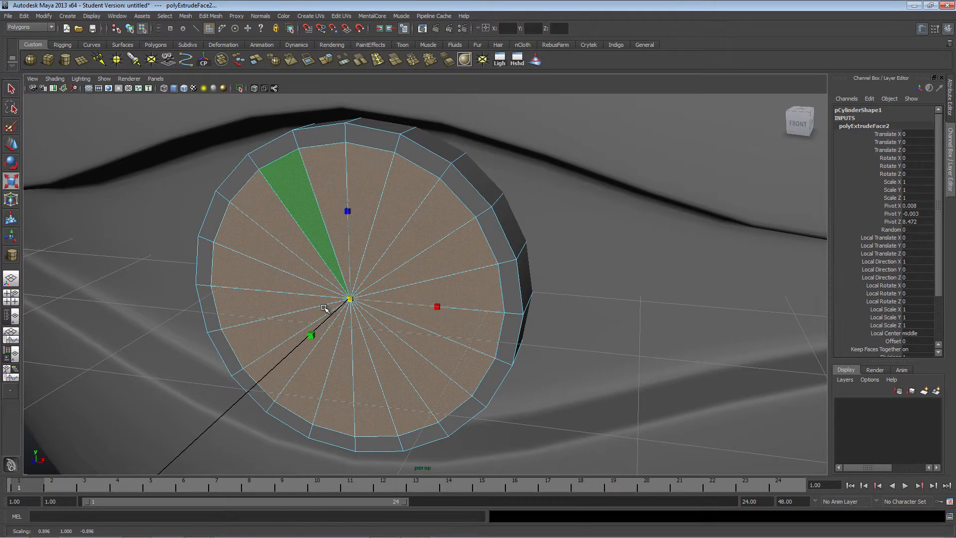
- Extrude the inner cap faces slightly outward, then extrude them again and scale them in to form a raised ring
left_click(326, 58)
left_click_drag(538, 119, 561, 123, "alt")
left_click_drag(414, 149, 347, 289, "alt")
key("g")
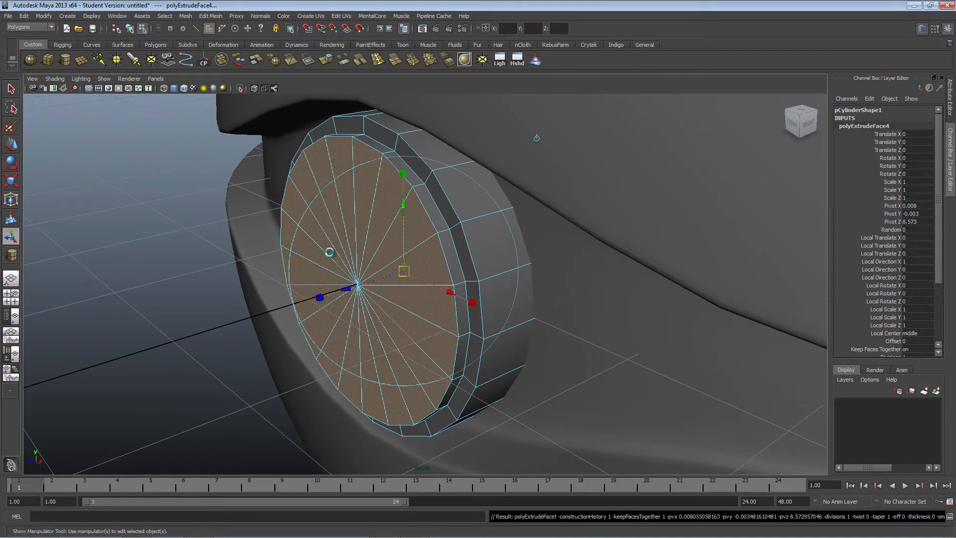
left_click(11, 184)
left_click_drag(355, 286, 316, 303)
- Extrude the inner cap faces slightly into the cylinder, then extrude them again and scale them to about 0.943
key("ctrl+e")
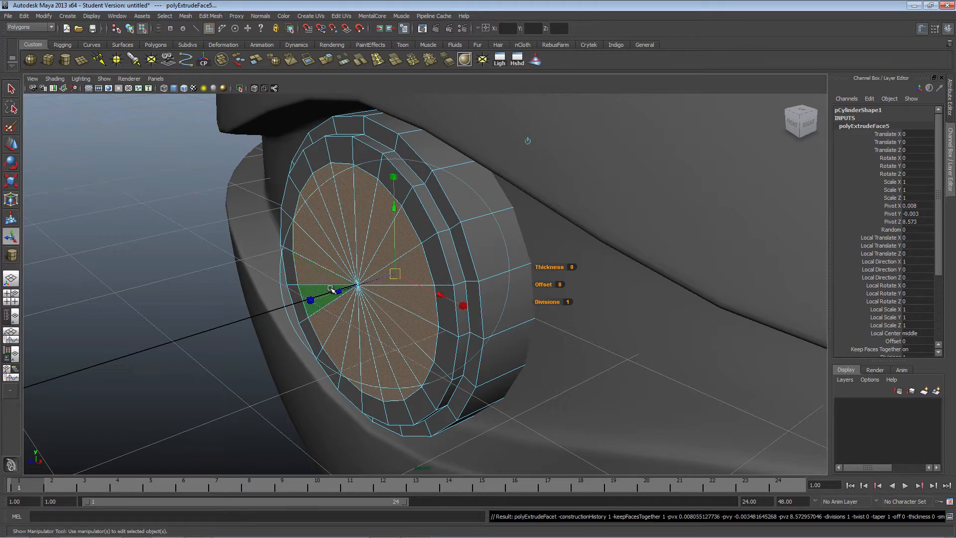
left_click_drag(337, 293, 355, 283)
key("ctrl+e")
left_click(10, 181)
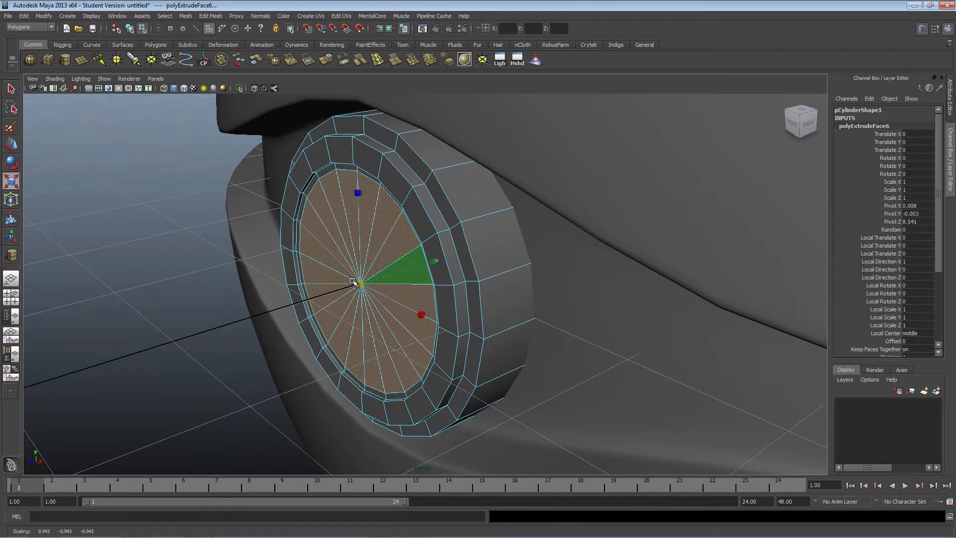
- Extrude the central cap faces slightly outward to leave a narrow groove around the middle disc
key("ctrl+e")
left_click_drag(342, 296, 332, 268)
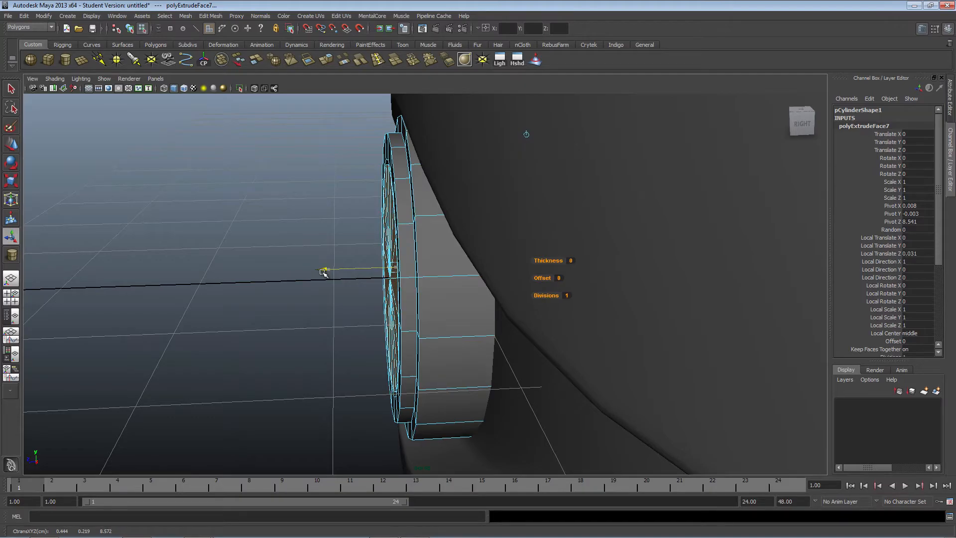
mouse_move(249, 250)
left_mouse_down("alt")
mouse_move(448, 237)
mouse_move(405, 231)
mouse_move(270, 246)
mouse_move(408, 234)
mouse_move(335, 219)
mouse_move(391, 235)
mouse_move(293, 257)
mouse_move(259, 239)
left_mouse_up("alt")
- Activate the Move tool, return the cylinder to object mode and deselect it
left_click(10, 146)
left_click_drag(179, 230, 235, 216, "alt")
right_click_drag(354, 200, 363, 160)
left_click_drag(401, 192, 278, 219, "alt")
left_click(121, 209)
left_click_drag(178, 216, 406, 239, "alt")
- Insert an edge loop near the back edge of the cylinder's side wall and turn on its smooth preview
left_click(407, 242)
scroll(407, 248, "up", 3)
scroll(407, 248, "up", 3)
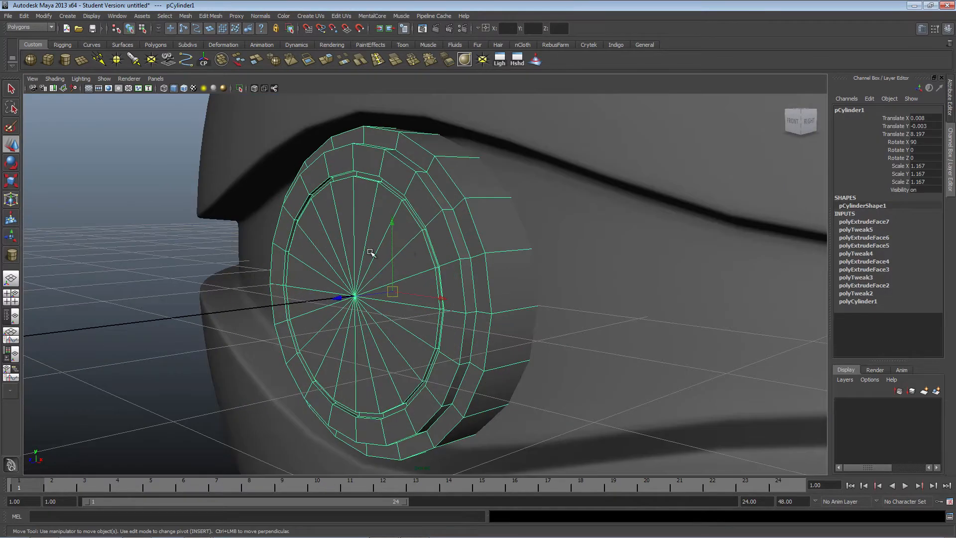
left_click_drag(393, 104, 338, 120, "alt")
left_click(377, 60)
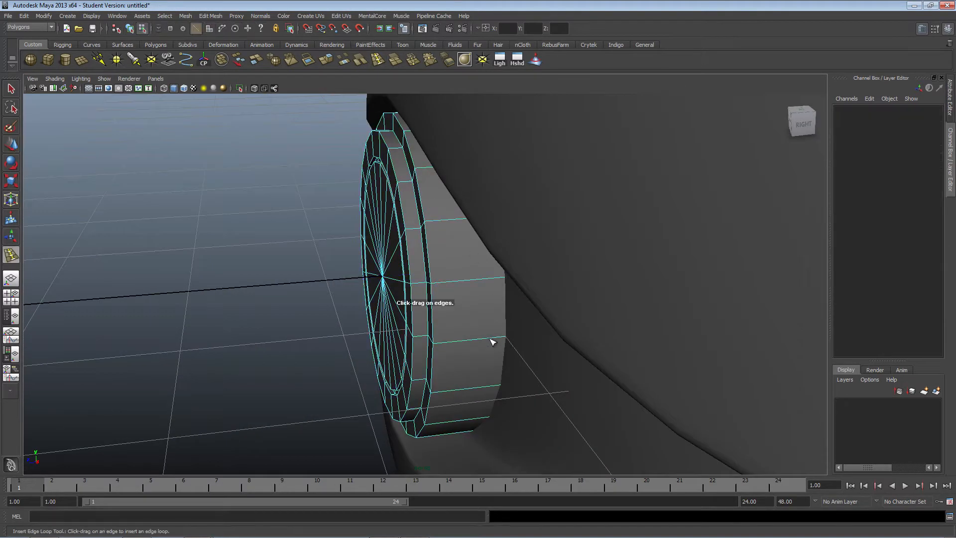
left_click_drag(498, 342, 508, 343)
left_click_drag(508, 343, 433, 348, "alt")
key("3")
left_click_drag(525, 313, 542, 323, "alt")
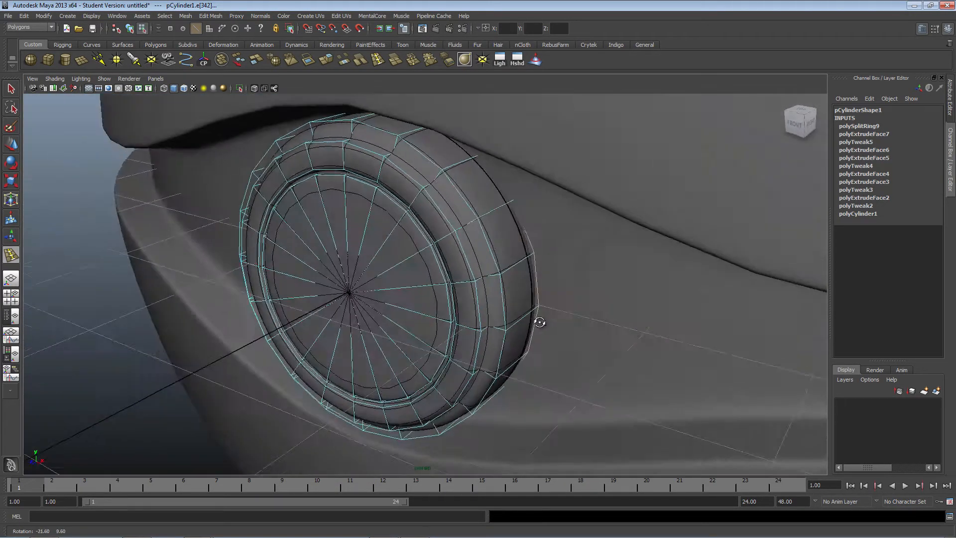
- Insert edge loops beside the stepped edges of the cylinder's outer rim and raised ring to sharpen them
left_click_drag(478, 289, 459, 282, "alt")
scroll(468, 269, "up", 3)
left_click_drag(486, 222, 522, 249)
left_click_drag(521, 249, 481, 252, "alt")
scroll(429, 284, "up", 4)
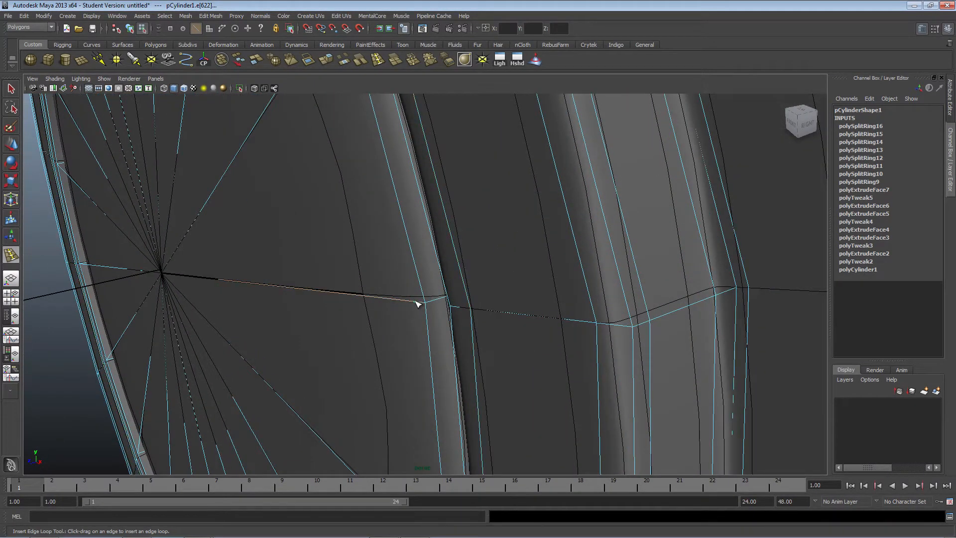
- Undo the last action and insert three edge loops around the middle disc's rim and its narrow groove
key("ctrl+z")
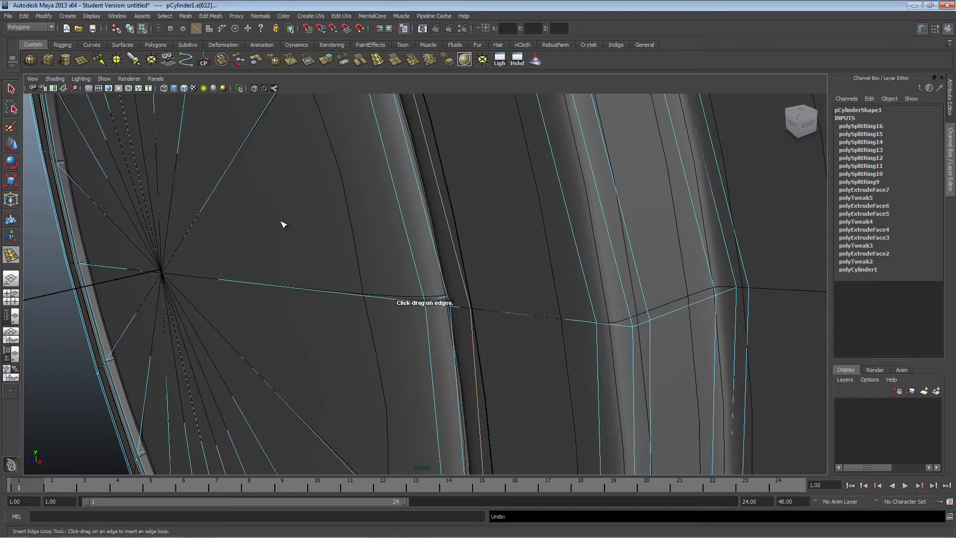
left_click_drag(443, 300, 496, 297)
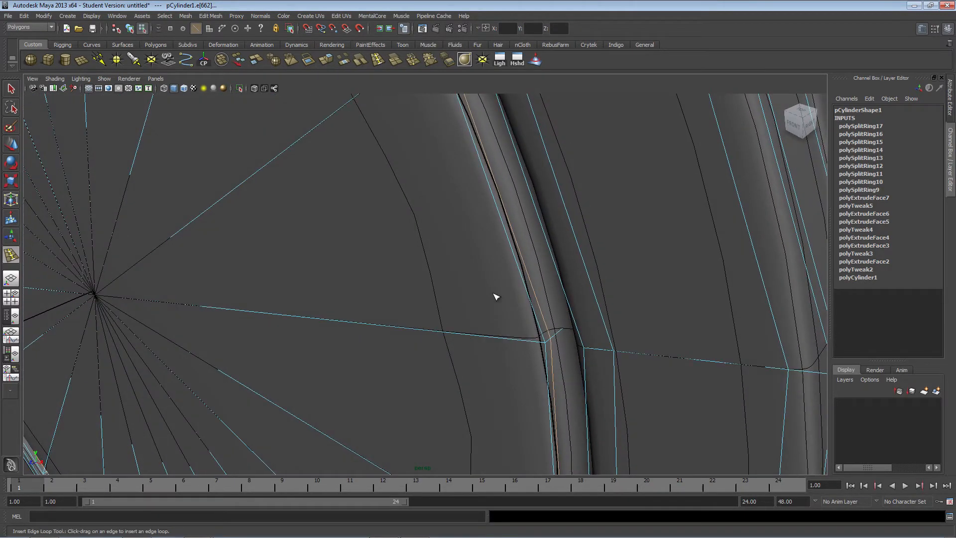
left_click(568, 335)
left_click_drag(542, 318, 642, 289, "alt")
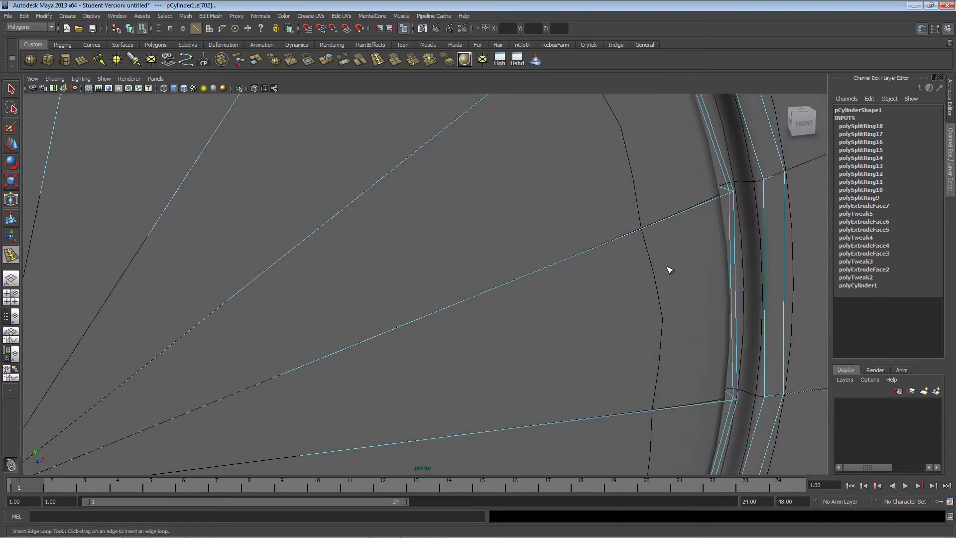
left_click(752, 182)
left_click_drag(754, 192, 693, 194, "alt")
left_click_drag(618, 222, 578, 234, "alt")
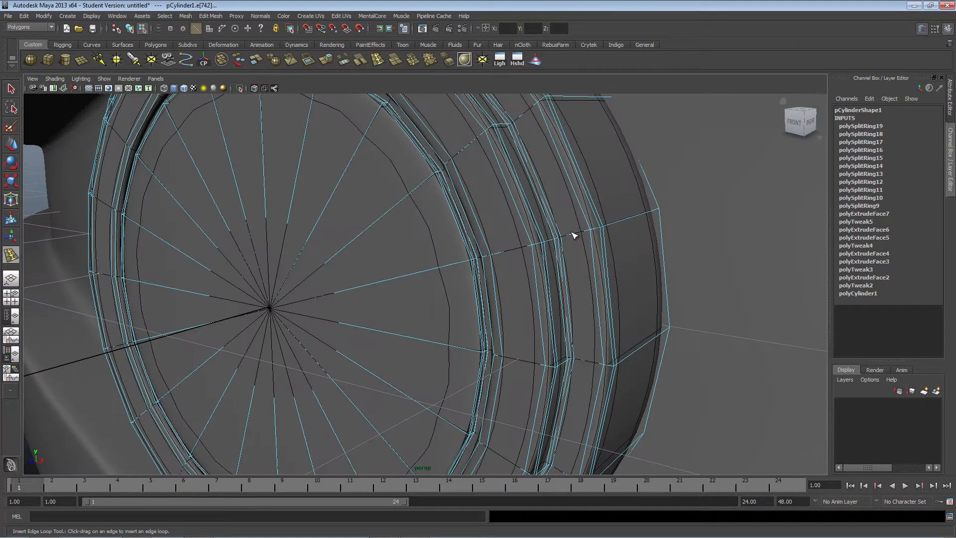
- Leave the Insert Edge Loop tool for the Move tool, return the smoothed cylinder to object mode and deselect it
right_click_drag(536, 242, 23, 216, "alt")
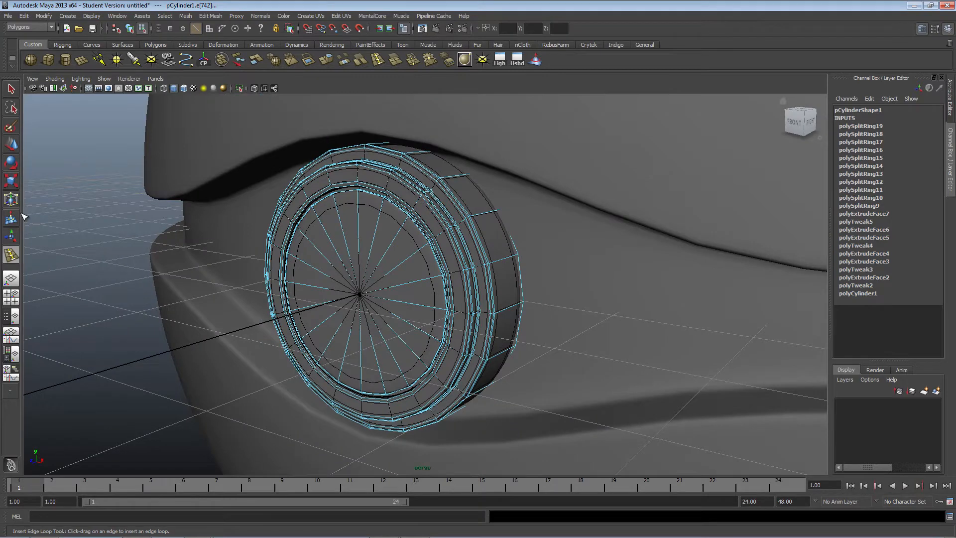
left_click(12, 145)
right_click_drag(446, 235, 480, 219)
right_click_drag(468, 219, 239, 211, "alt")
left_click(170, 264)
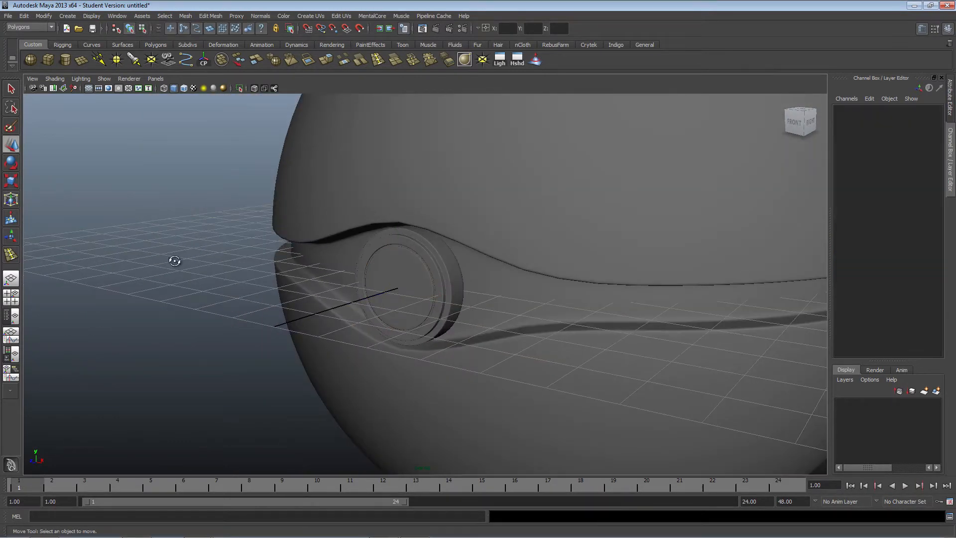
- Examine the sphere and its fitted button-like cylinder from the front, sides and above, both close up and as a whole
left_click_drag(170, 264, 254, 232, "alt")
scroll(256, 230, "down", 5)
mouse_move(595, 249)
left_mouse_down("alt")
mouse_move(525, 277)
mouse_move(600, 252)
left_mouse_up("alt")
scroll(573, 295, "up", 5)
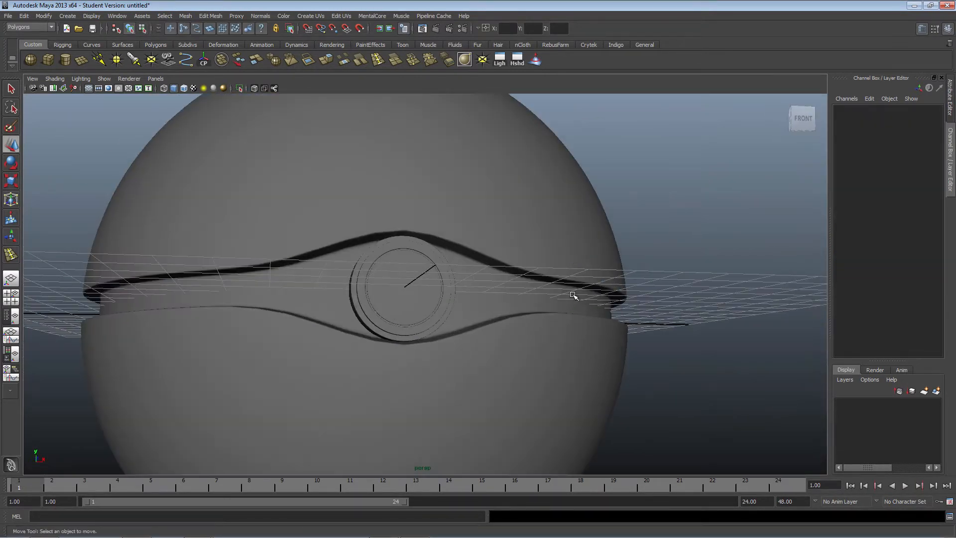
scroll(573, 296, "up", 4)
left_click_drag(667, 262, 623, 305, "alt")
scroll(604, 304, "down", 5)
left_click_drag(593, 339, 411, 285, "alt")
left_click(412, 285)
left_click(314, 228)
left_click_drag(315, 228, 421, 206, "alt")
left_click_drag(87, 234, 199, 207, "alt")
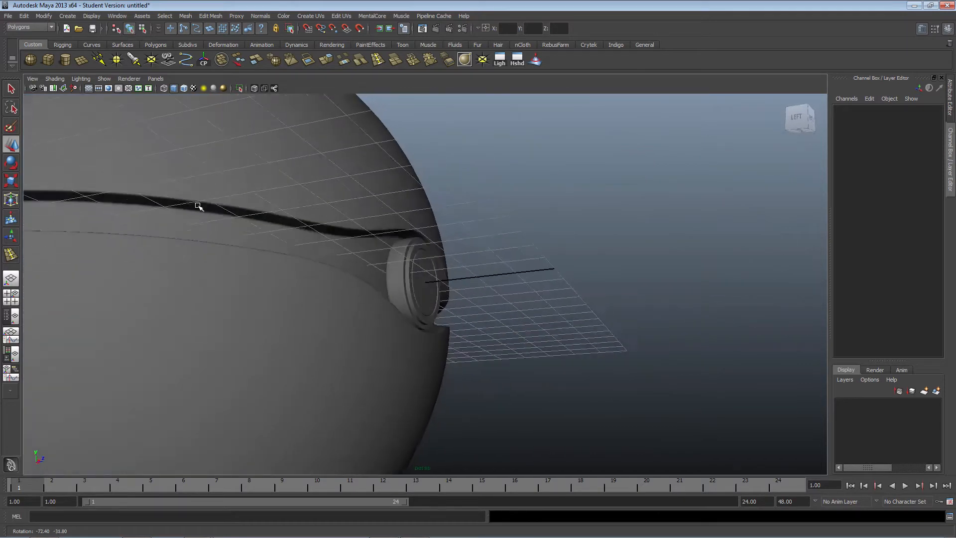
scroll(546, 252, "down", 5)
left_click_drag(578, 252, 489, 296, "alt")
scroll(491, 296, "up", 6)
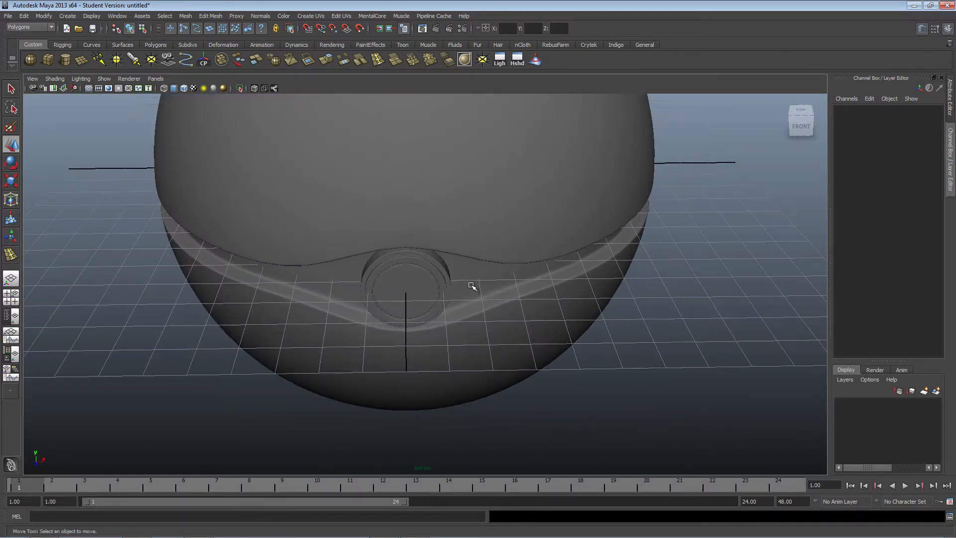
left_click_drag(524, 333, 495, 294, "alt")
scroll(493, 294, "down", 5)
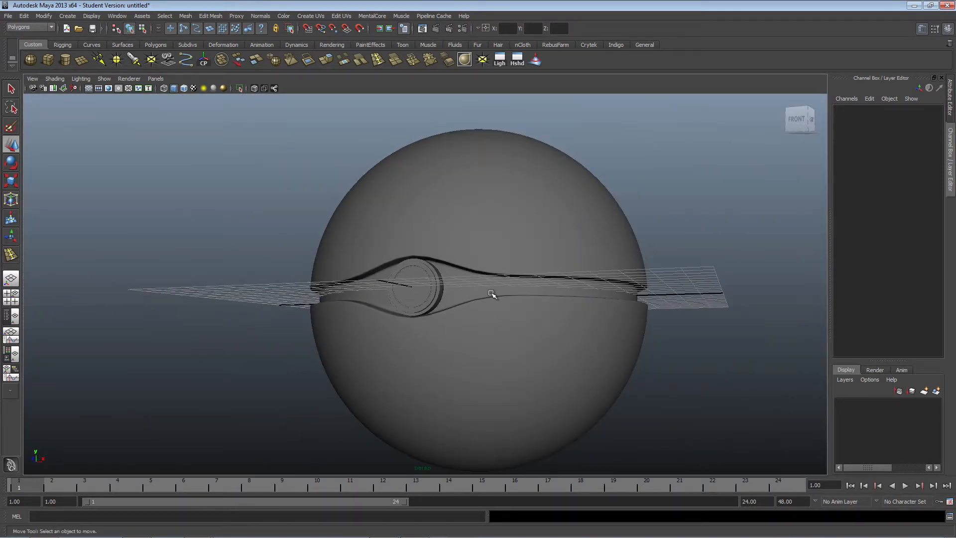
left_click(13, 317)
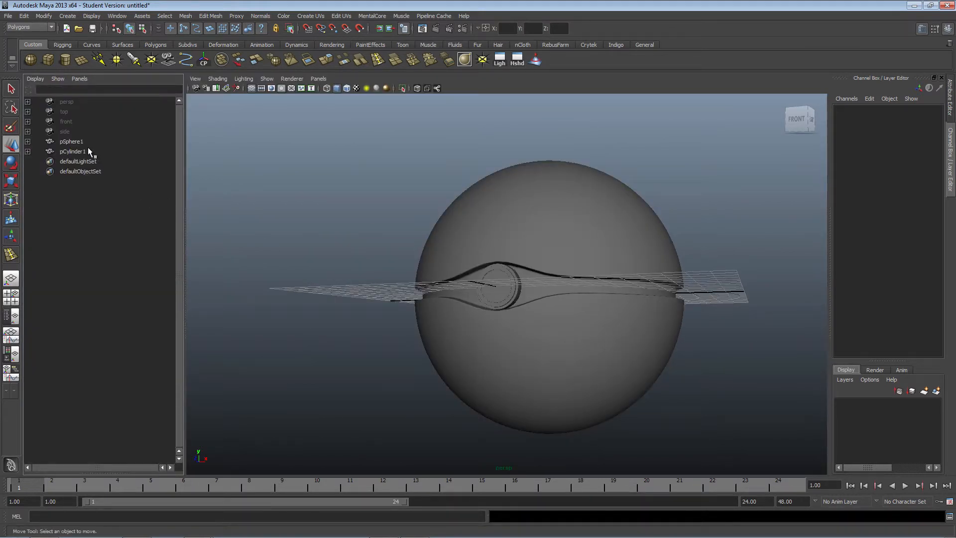
left_click(72, 141)
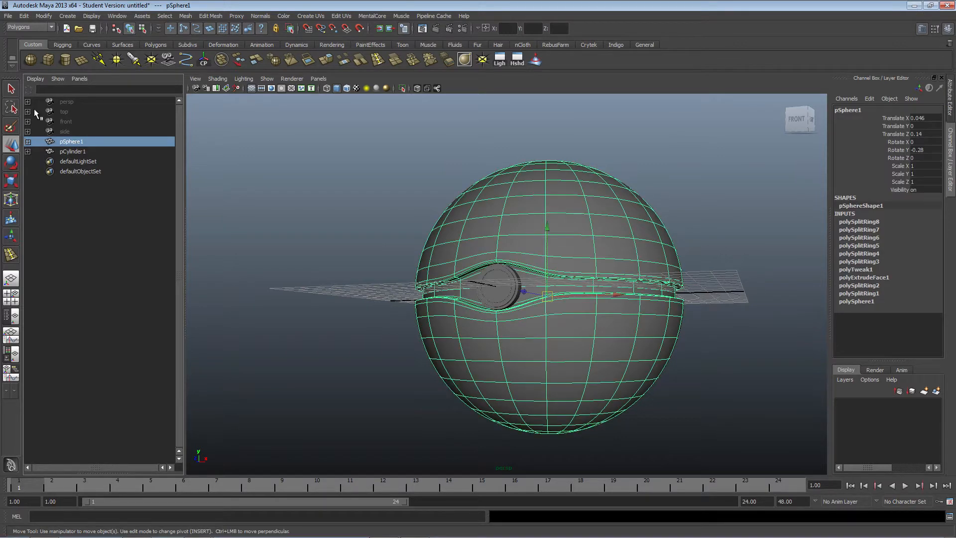
key("space")
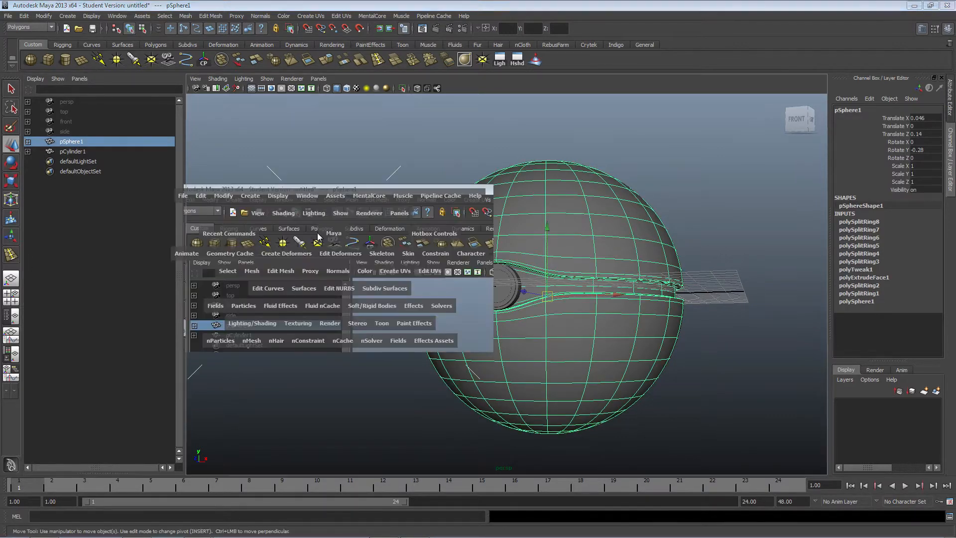
left_click(128, 272)
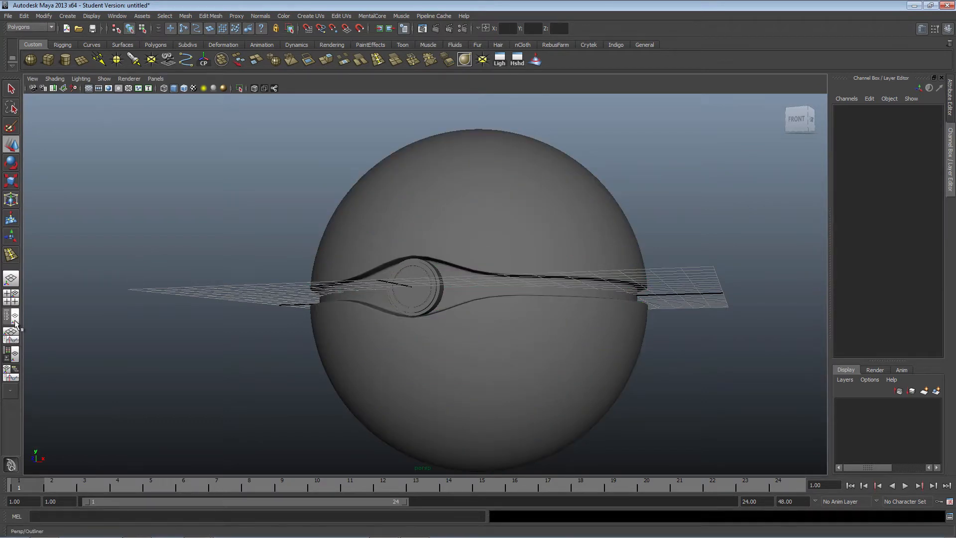
- Show the Outliner beside the perspective view and rename the sphere to Pokeball_main_body
left_click(15, 319)
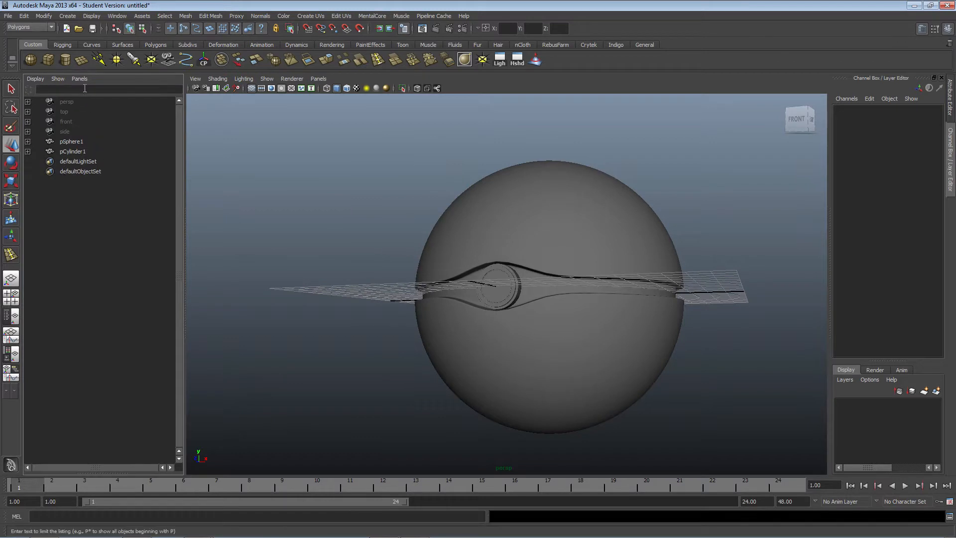
left_click(70, 142)
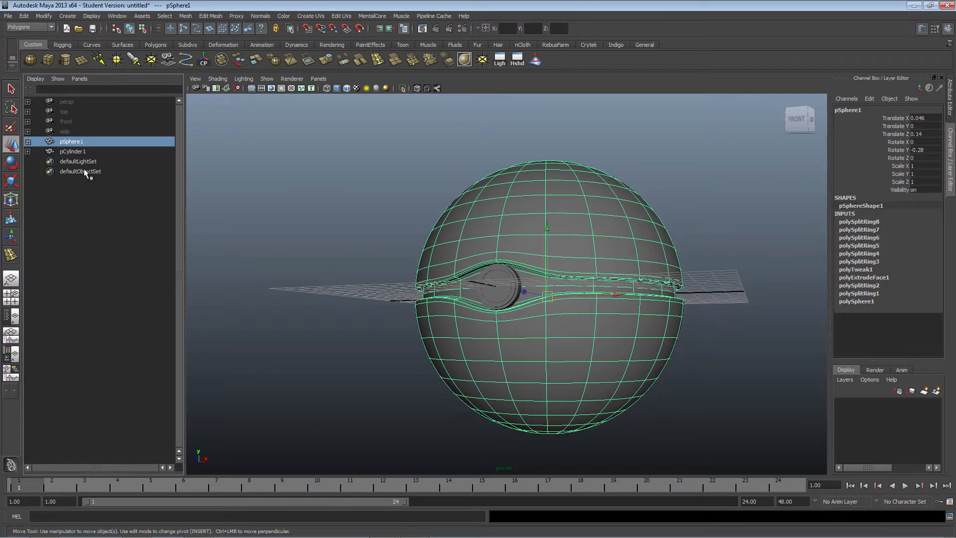
left_click(82, 149)
left_click(78, 142)
double_click(74, 142)
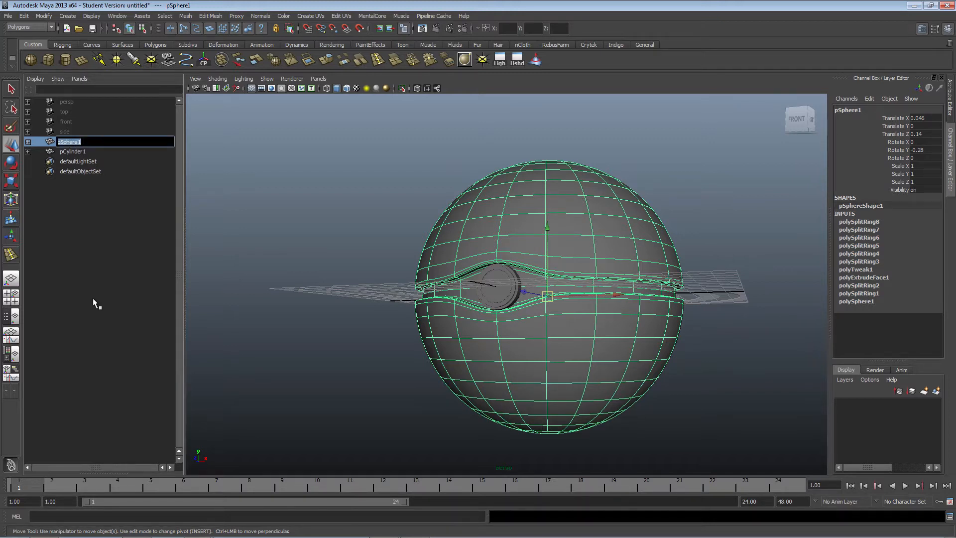
type("Pokeball_main_body")
key("Return")
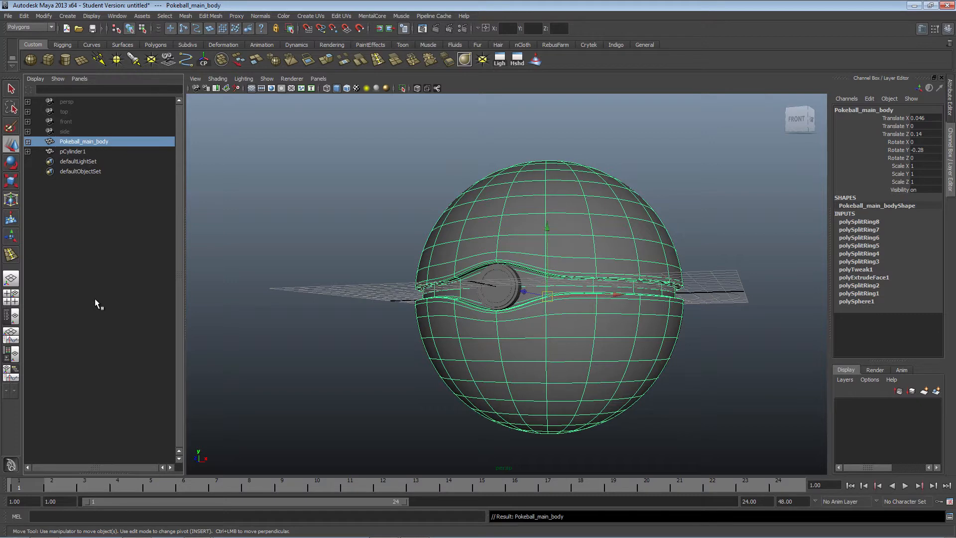
- Rename the cylinder to Pokeball_Button in the Outliner
left_click(79, 155)
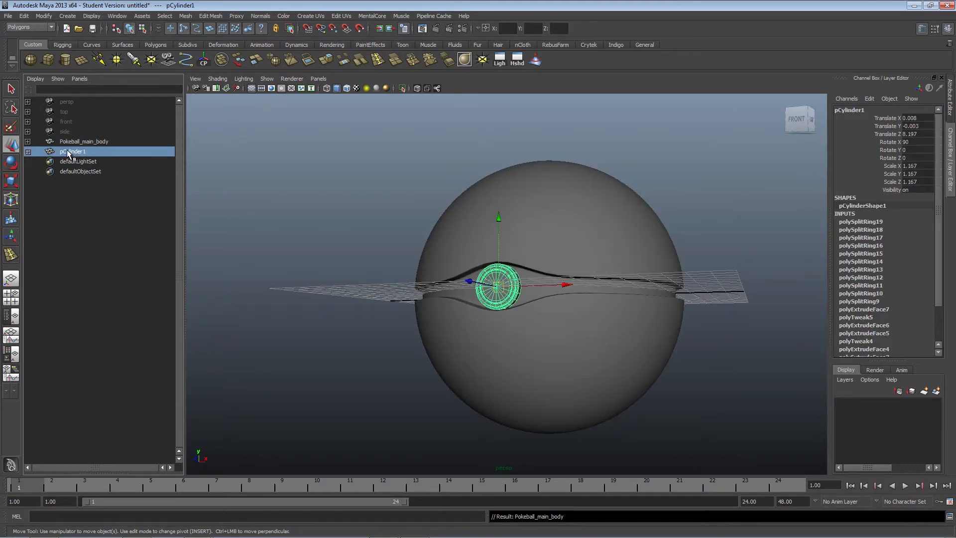
double_click(68, 152)
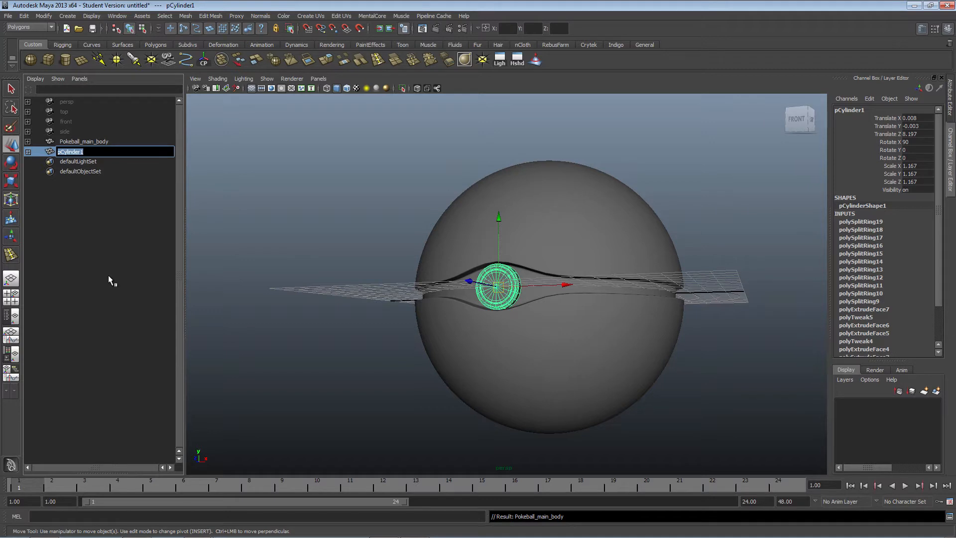
type("Pokeball_")
type("Button")
key("Return")
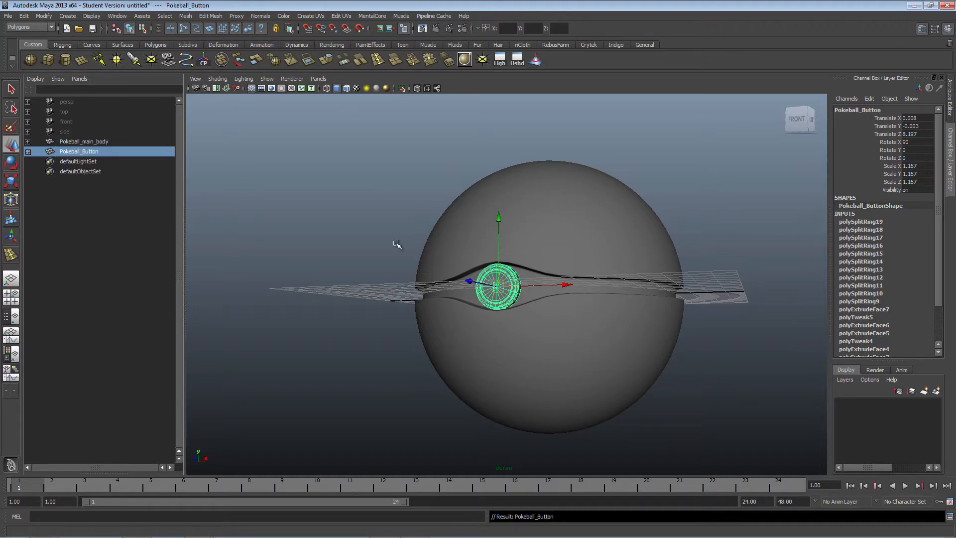
- Deselect the button and examine the smoothed ball from above, from the side and close up around the button
left_click_drag(323, 202, 305, 192, "alt")
left_click(305, 192)
middle_click_drag(391, 194, 333, 365, "alt")
left_click_drag(333, 365, 351, 309, "alt")
middle_click_drag(424, 340, 480, 239, "alt")
left_click_drag(480, 239, 472, 284, "alt")
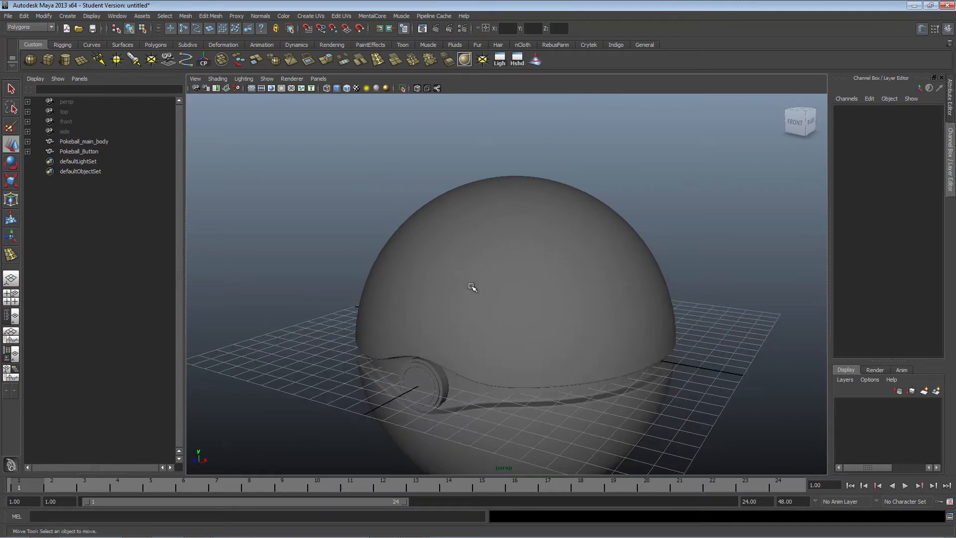
left_click(522, 299)
middle_click_drag(286, 304, 309, 223, "alt")
left_click(304, 198)
left_click_drag(304, 198, 455, 264, "alt")
scroll(545, 284, "up", 5)
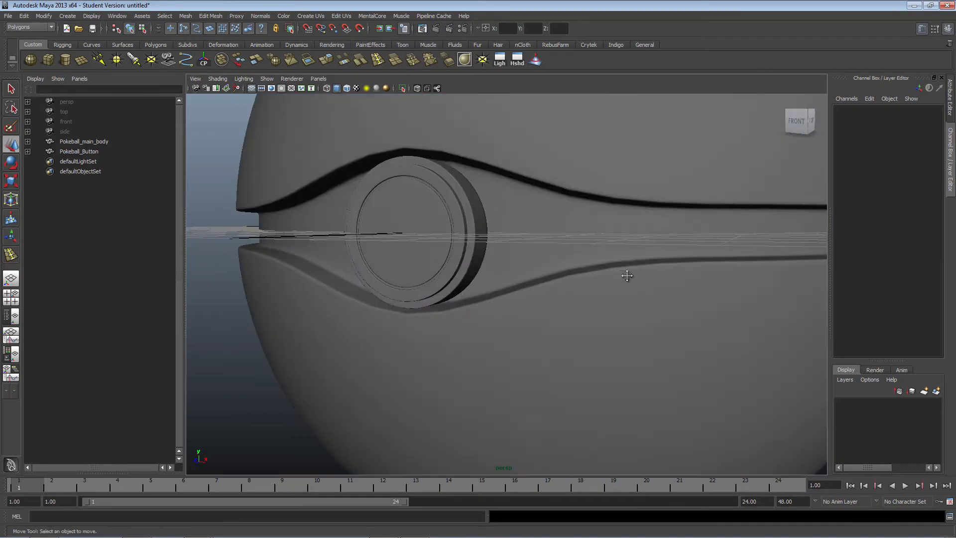
scroll(586, 298, "down", 7)
left_click_drag(609, 298, 674, 320, "alt")
left_click(503, 267)
left_click_drag(503, 267, 444, 397, "alt")
left_click(284, 341)
scroll(393, 397, "up", 8)
scroll(445, 397, "down", 5)
scroll(435, 377, "down", 2)
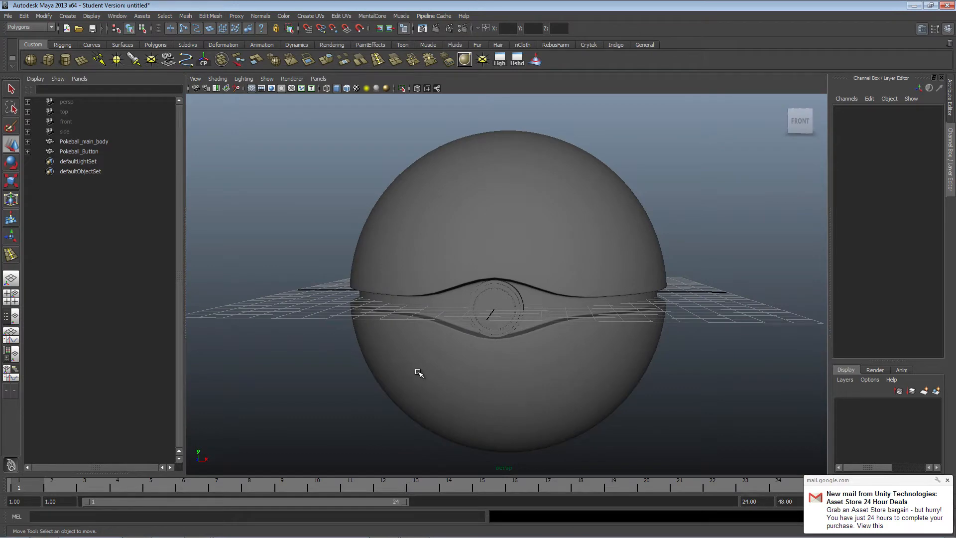
- Examine the widened groove and button from the front, comparing the main body selected and deselected
left_click_drag(563, 378, 510, 368, "alt")
scroll(512, 372, "up", 7)
middle_click_drag(336, 317, 413, 340, "alt")
left_click_drag(413, 340, 434, 335, "alt")
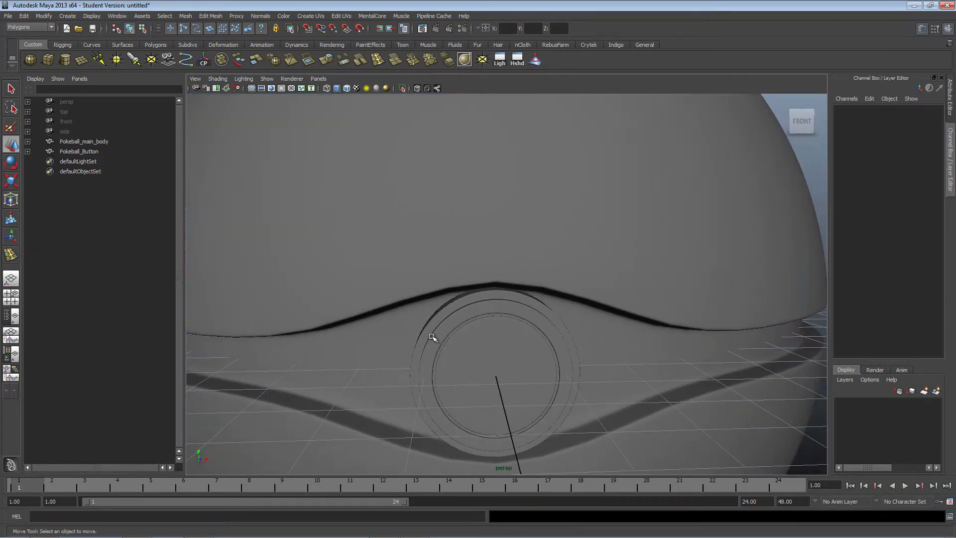
scroll(596, 350, "down", 4)
left_click_drag(597, 351, 518, 346, "alt")
left_click(444, 305)
left_click_drag(444, 306, 482, 300, "alt")
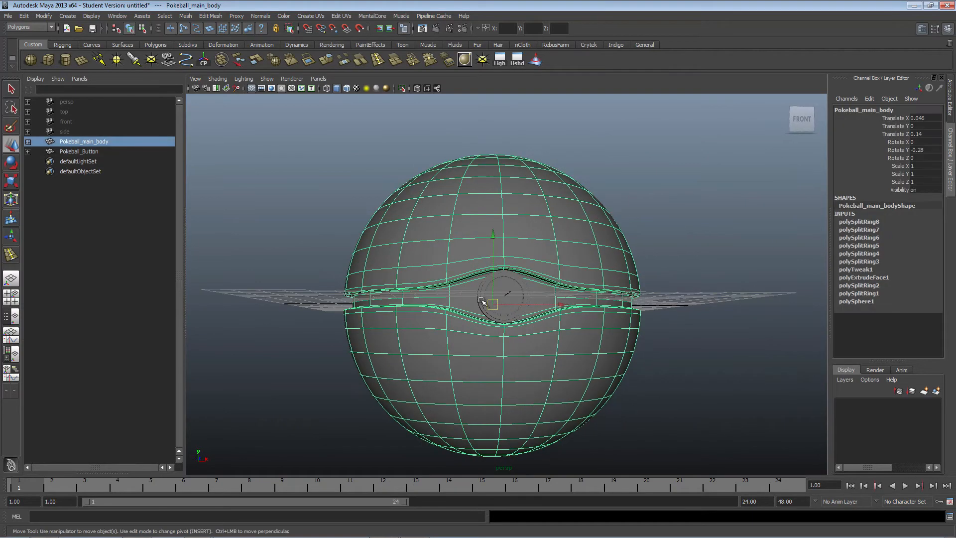
left_click_drag(337, 243, 435, 260, "alt")
left_click(321, 265)
left_click(435, 261)
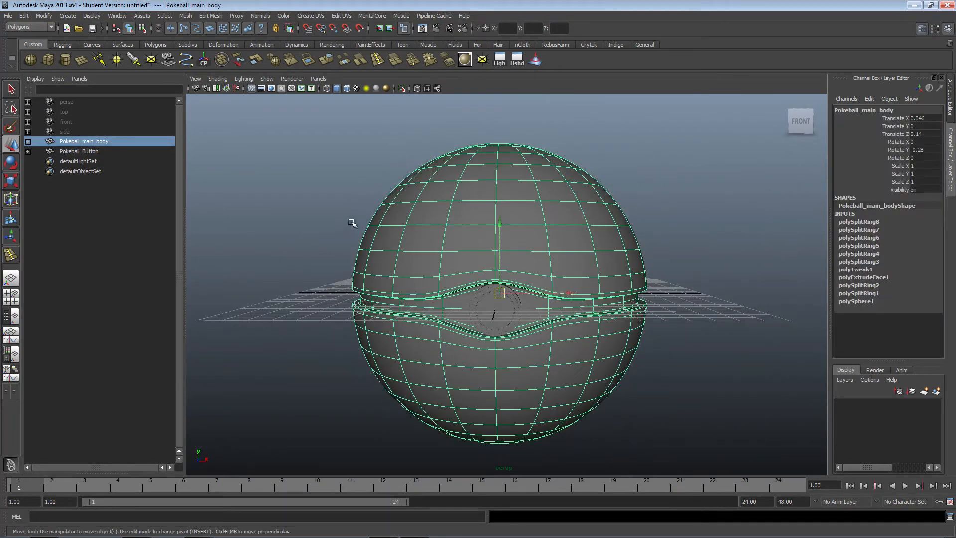
left_click_drag(352, 225, 324, 225, "alt")
left_click(328, 223)
mouse_move(681, 319)
left_mouse_down("alt")
mouse_move(657, 316)
mouse_move(696, 308)
left_mouse_up("alt")
scroll(302, 272, "up", 5)
middle_click_drag(278, 276, 344, 301, "alt")
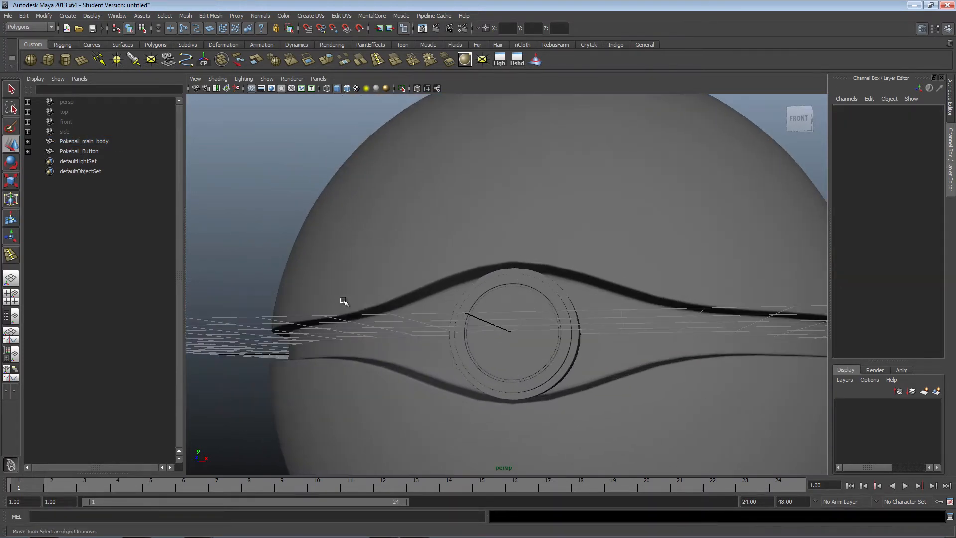
left_click_drag(344, 301, 365, 299, "alt")
scroll(371, 298, "down", 5)
left_click(486, 238)
left_click_drag(485, 237, 416, 259, "alt")
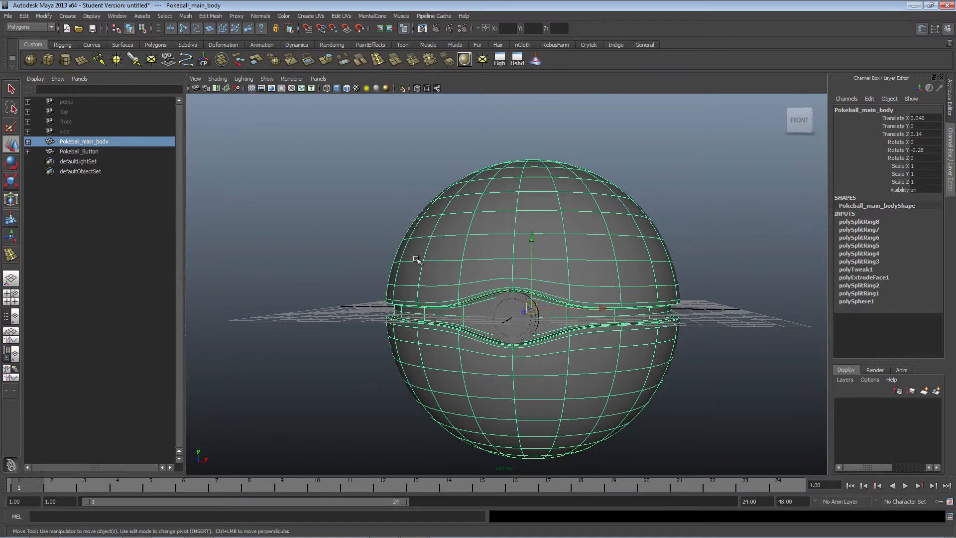
- Examine the main body's edge flow around the button and groove from the side, close up and from the front
left_click_drag(399, 214, 473, 257, "alt")
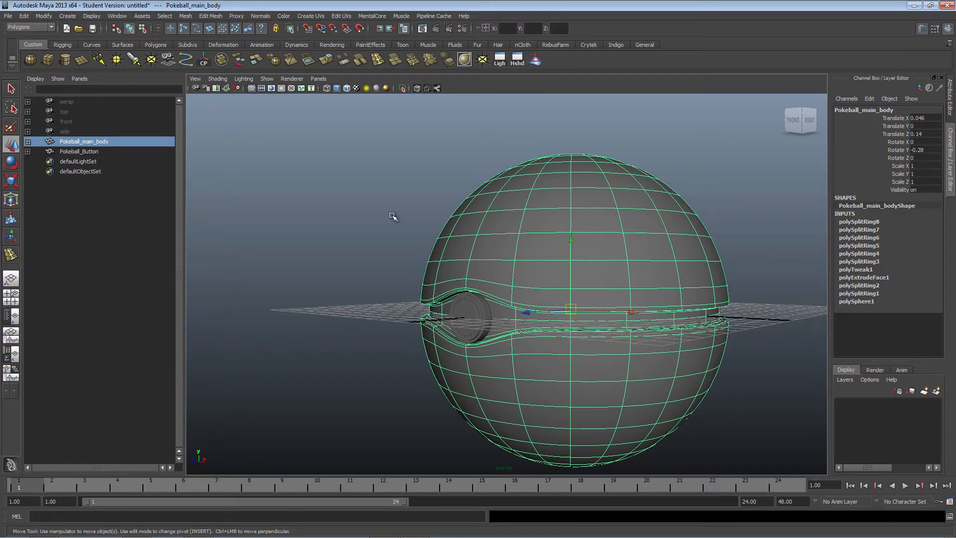
left_click_drag(457, 244, 510, 241, "alt")
right_click_drag(510, 241, 530, 332, "alt")
left_click_drag(647, 334, 593, 349, "alt")
middle_click_drag(593, 349, 537, 211, "alt")
scroll(532, 216, "down", 5)
scroll(427, 248, "up", 4)
middle_click_drag(353, 245, 387, 318, "alt")
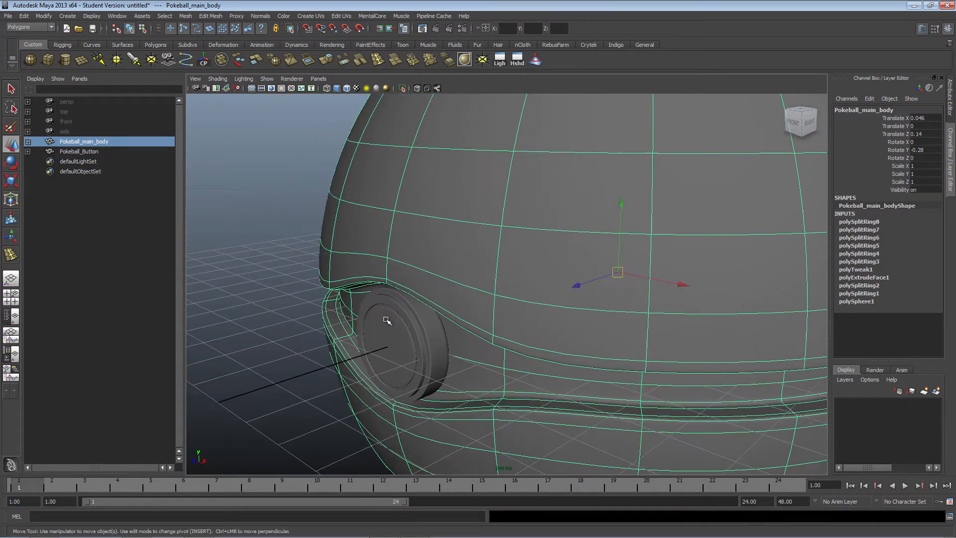
left_click(267, 263)
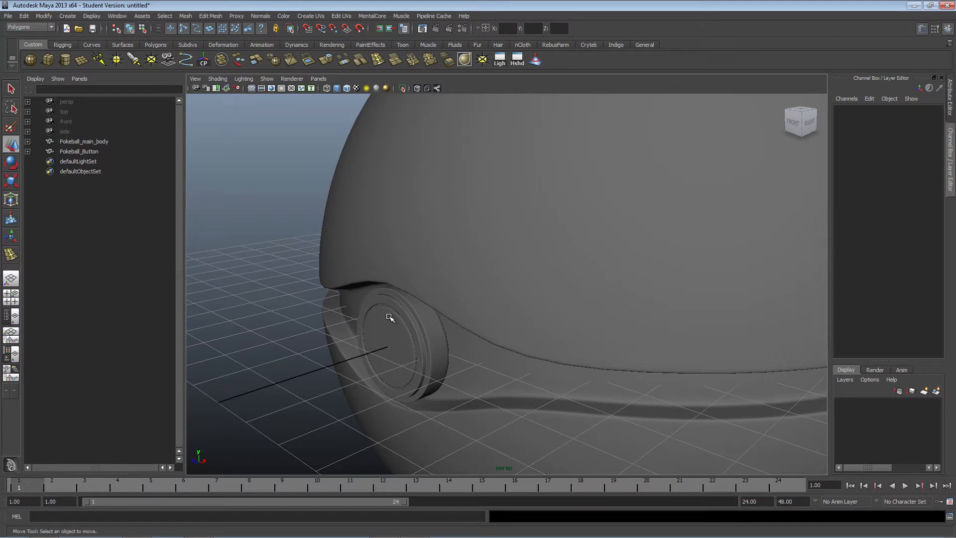
scroll(390, 317, "down", 2)
left_click(467, 273)
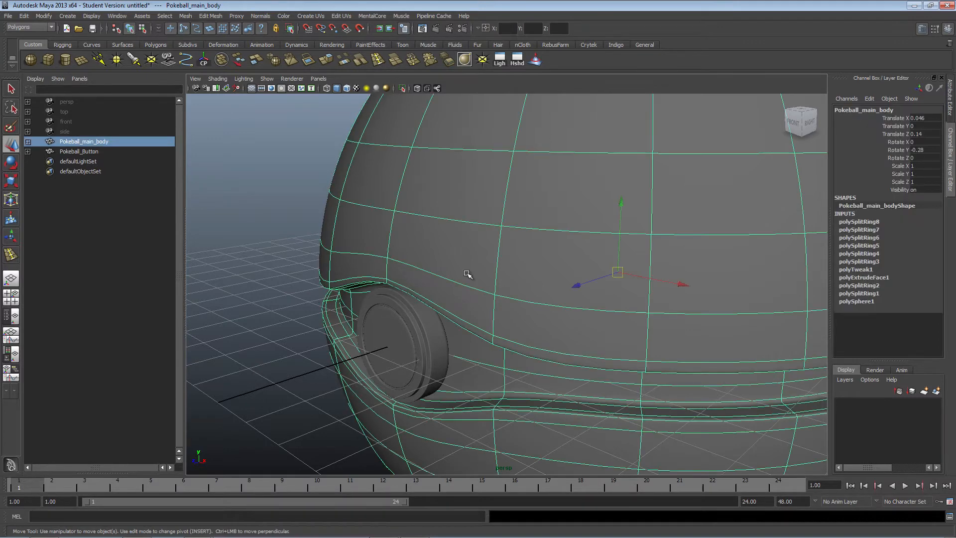
scroll(329, 256, "down", 5)
left_click_drag(329, 256, 380, 302, "alt")
scroll(427, 316, "up", 5)
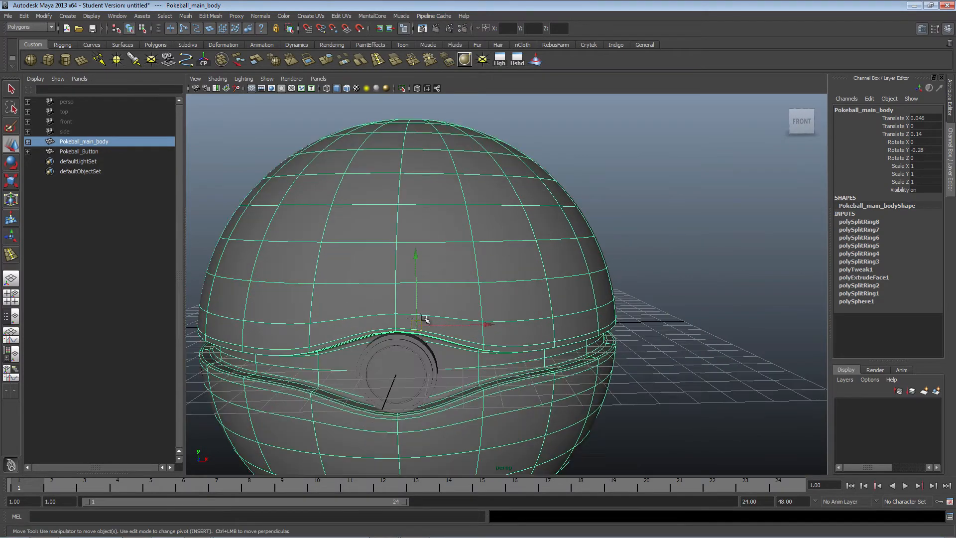
left_click_drag(405, 342, 396, 331, "alt")
left_click_drag(340, 285, 410, 289, "alt")
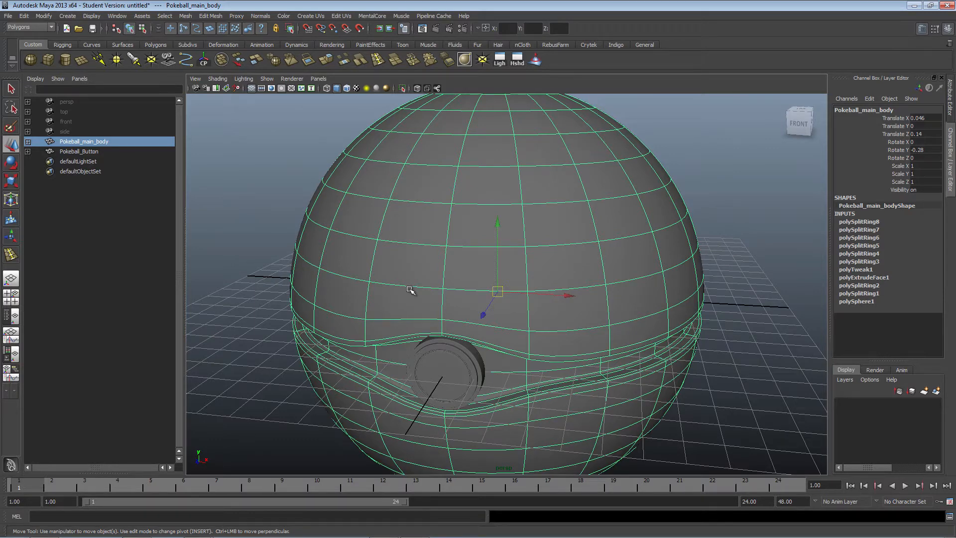
- Deselect the main body and examine the whole ball from a distance and from the side
left_click_drag(473, 330, 498, 284, "alt")
right_click_drag(513, 278, 529, 281, "alt")
middle_click_drag(529, 281, 558, 271, "alt")
left_click_drag(592, 254, 557, 275, "alt")
right_click_drag(557, 275, 495, 275, "alt")
left_click(255, 241)
left_click_drag(598, 237, 553, 241, "alt")
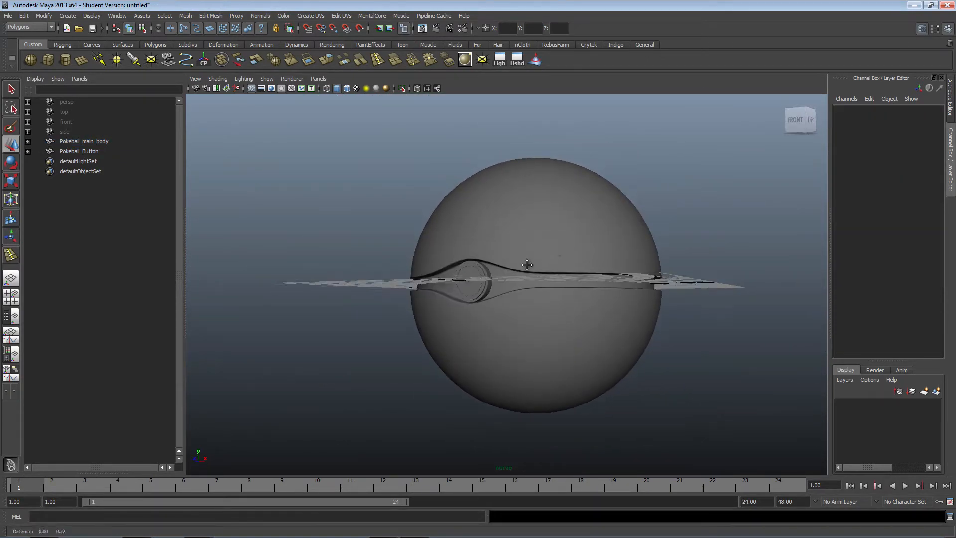
middle_click_drag(546, 252, 441, 301, "alt")
scroll(443, 288, "up", 3)
- Select the main body in a close front view and switch it to face selection mode
left_click(443, 288)
scroll(444, 287, "up", 2)
scroll(474, 280, "down", 1)
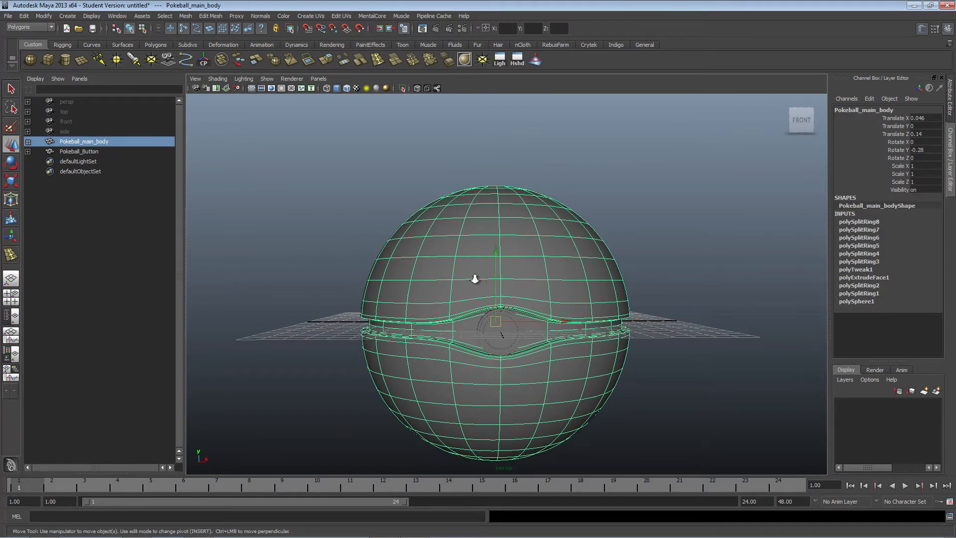
scroll(508, 280, "up", 5)
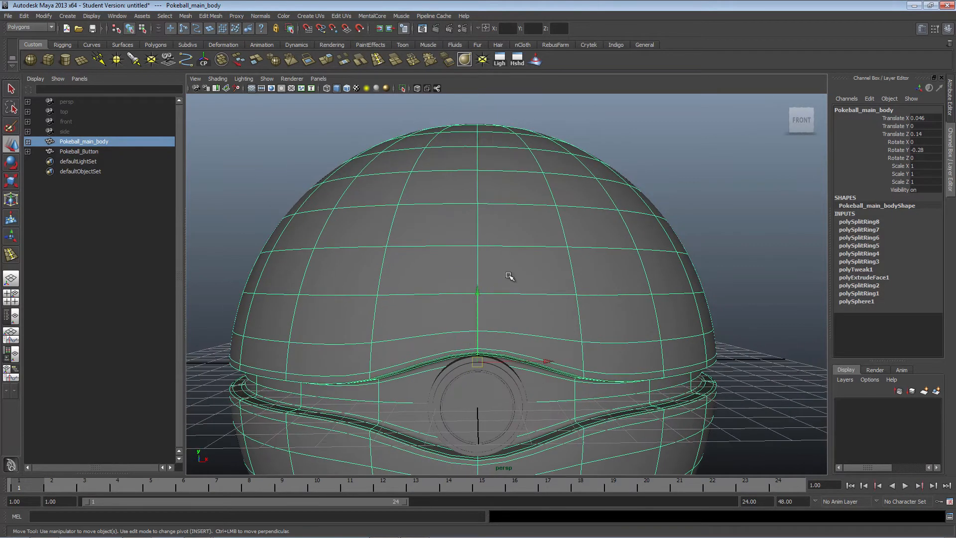
right_click_drag(381, 226, 384, 250)
left_click(380, 226)
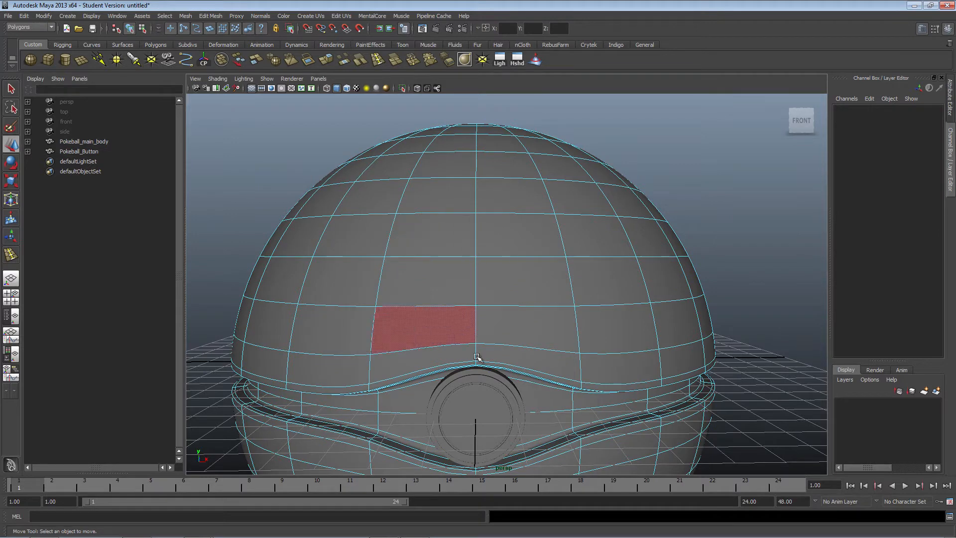
middle_click_drag(427, 347, 427, 253, "alt")
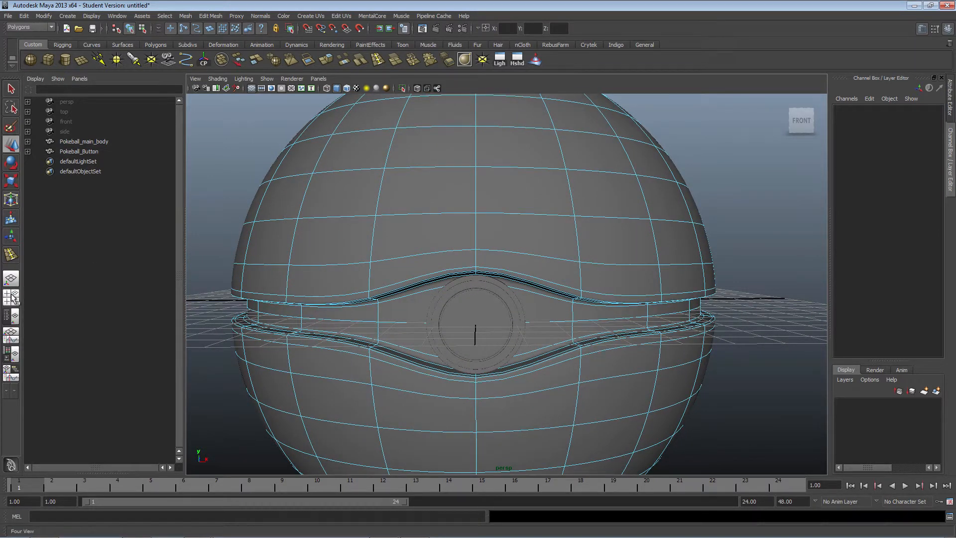
- Switch to the four-view layout and select all faces of the main body's upper half, down to the groove, in the front view
left_click(13, 298)
scroll(332, 358, "up", 2)
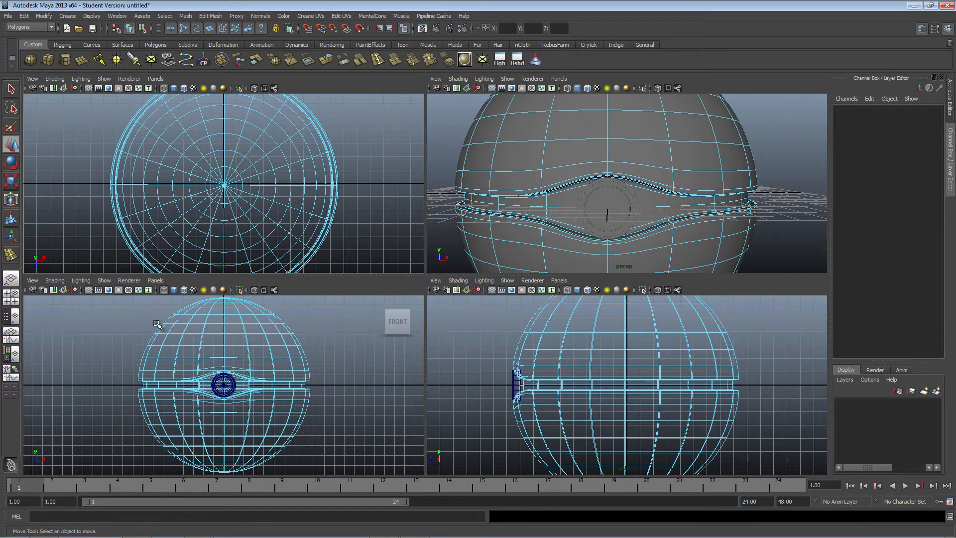
scroll(165, 324, "down", 2)
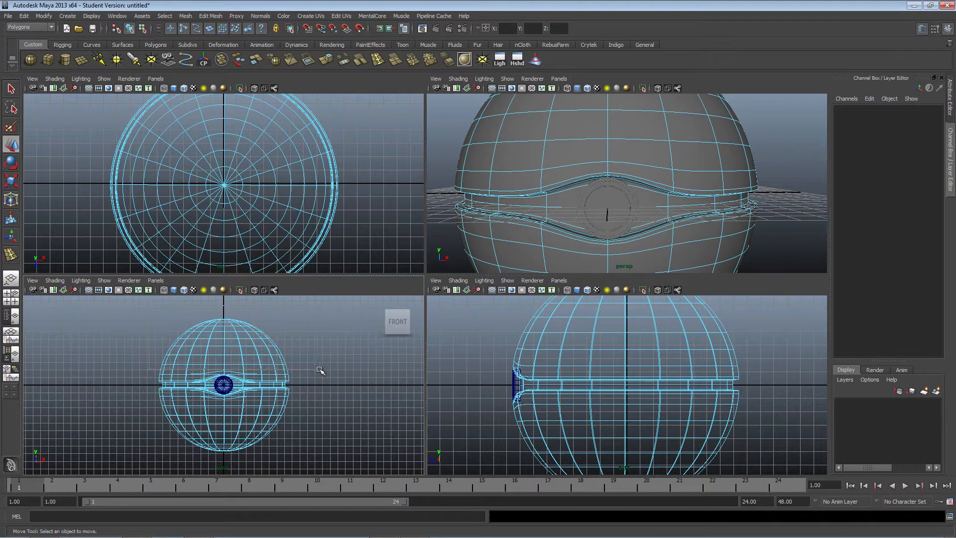
left_click_drag(318, 370, 316, 375)
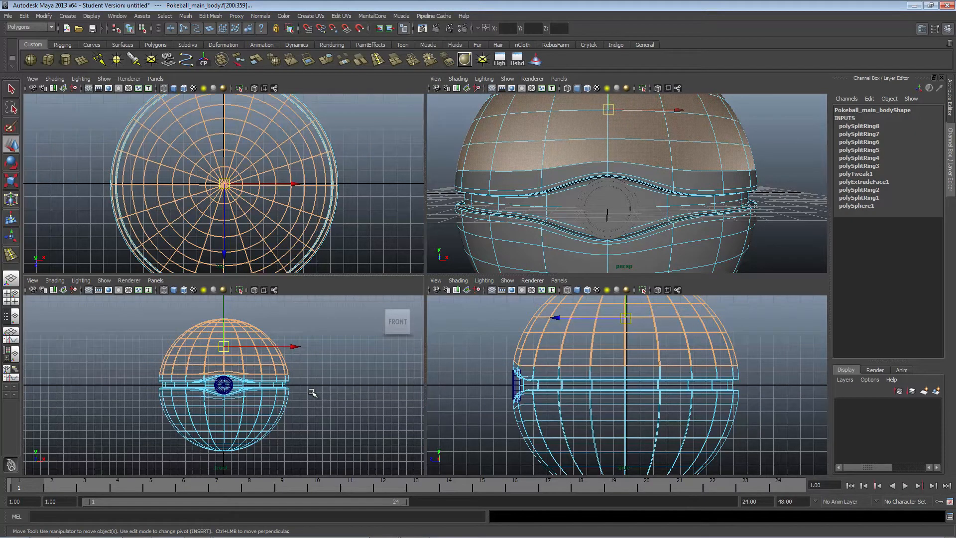
left_click_drag(224, 346, 128, 372)
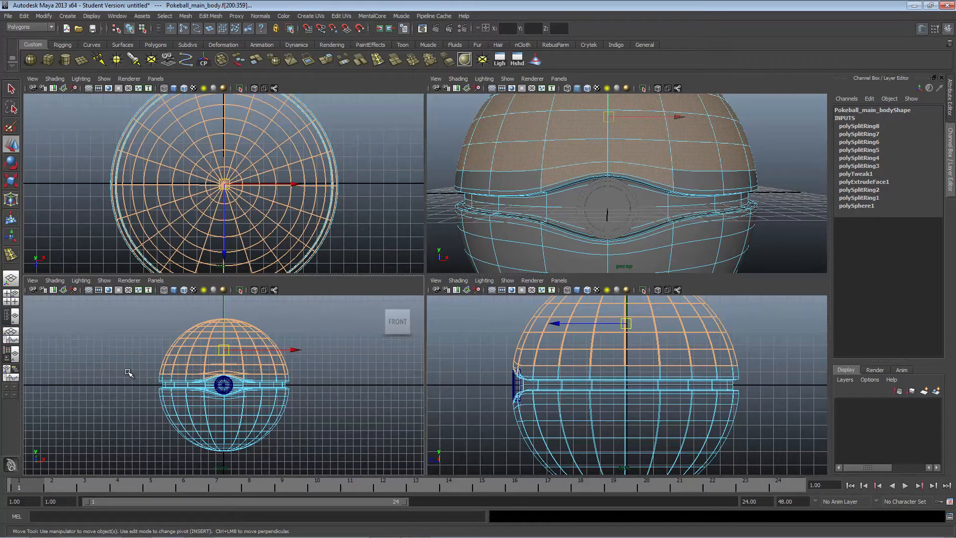
scroll(141, 375, "up", 5)
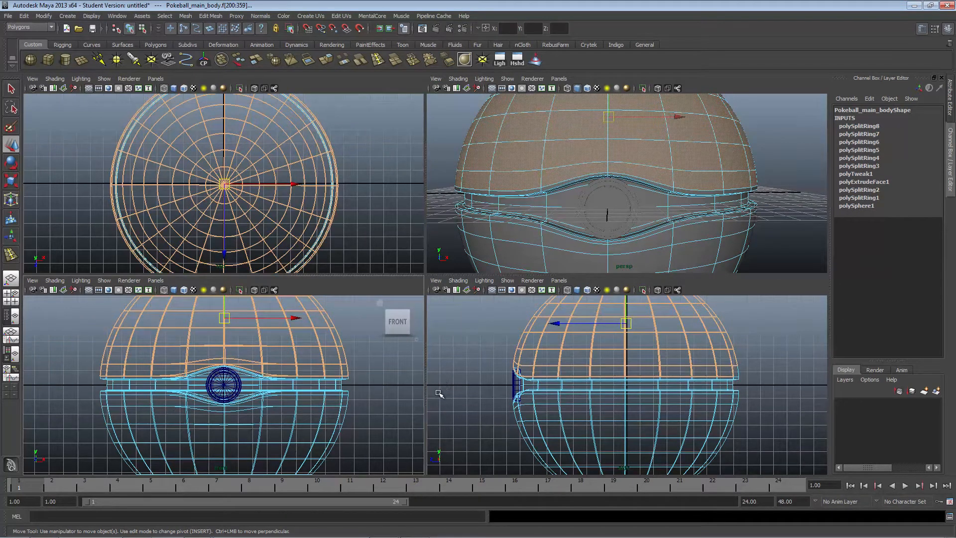
- Examine the selected upper faces along the groove and around the button in the perspective view, close up and from a distance
left_click_drag(448, 209, 682, 213, "alt")
scroll(632, 219, "up", 5)
left_click_drag(611, 233, 599, 218, "alt")
scroll(588, 197, "down", 5)
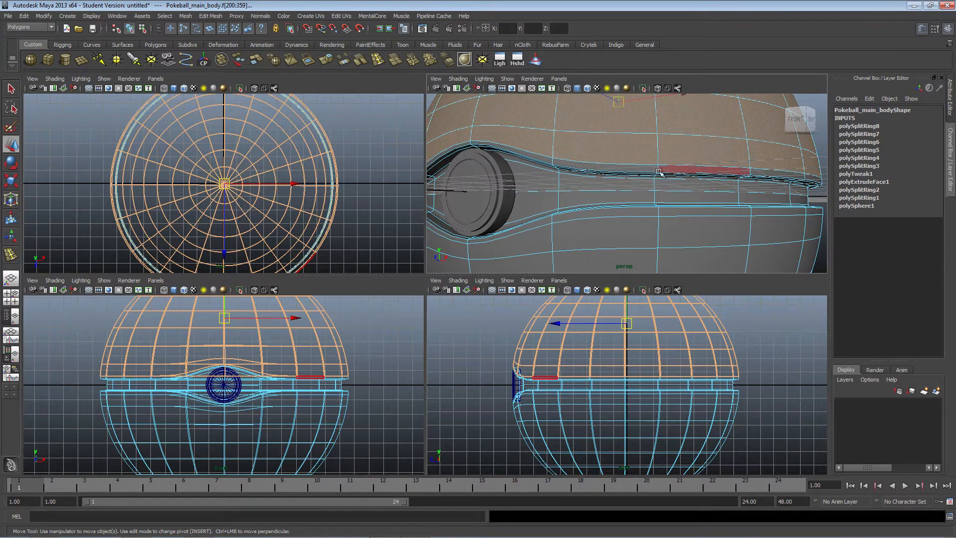
left_click_drag(733, 191, 573, 186, "alt")
middle_click_drag(573, 186, 572, 207, "alt")
scroll(572, 207, "down", 5)
left_click_drag(656, 178, 617, 181, "alt")
- Assign a new mental ray mia_material_x material to the selected upper-half faces
right_click_drag(598, 166, 593, 306)
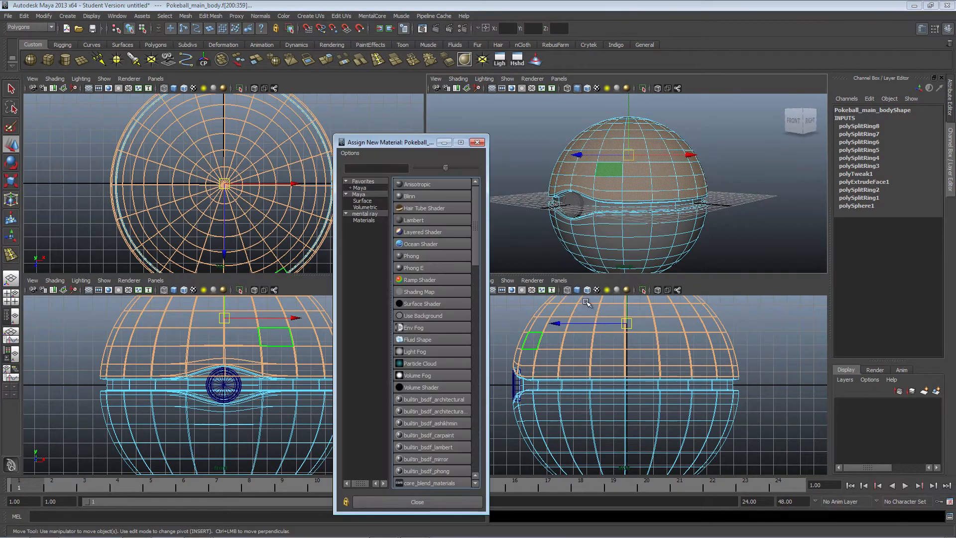
scroll(438, 292, "down", 7)
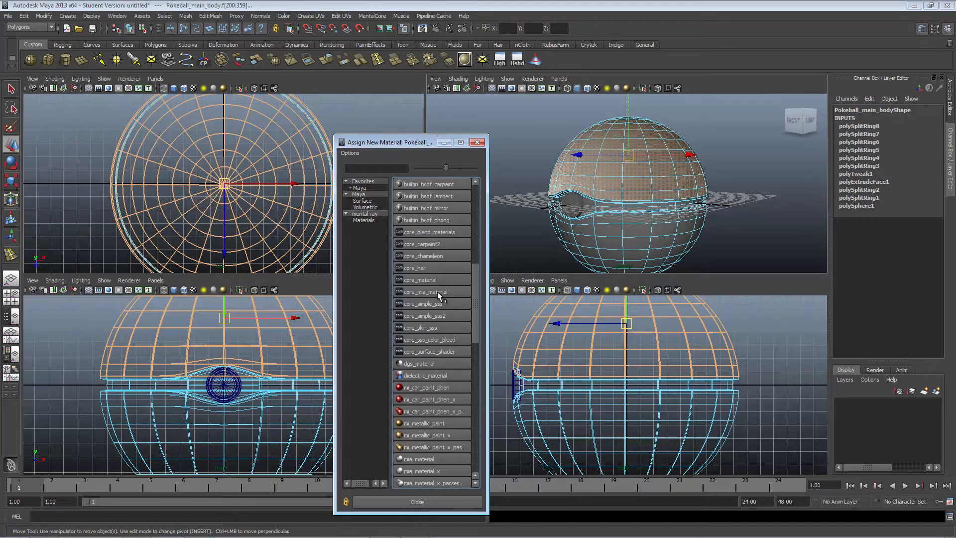
scroll(436, 291, "down", 2)
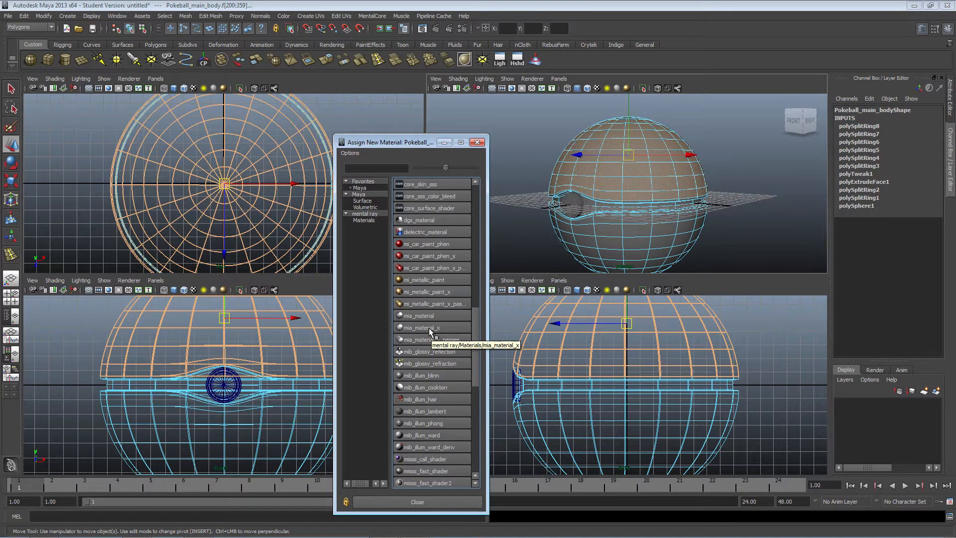
left_click(429, 328)
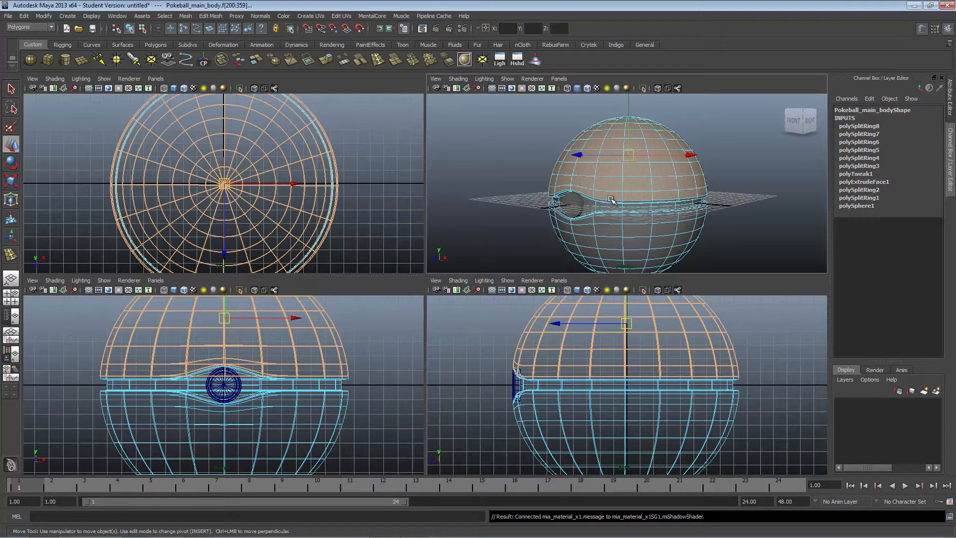
- Show the Attribute Editor and load the new mia_material_x1 attributes from the Hypershade
key("ctrl+a")
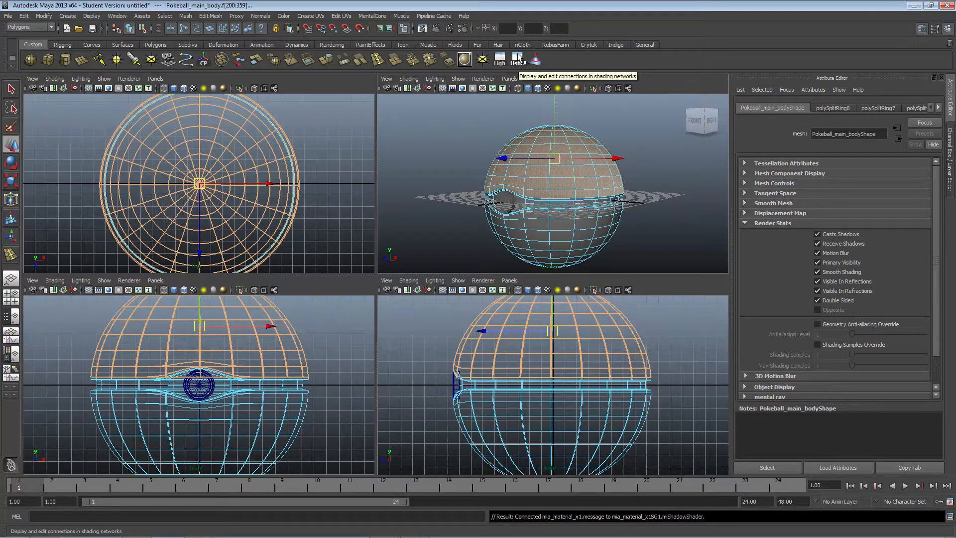
left_click(110, 16)
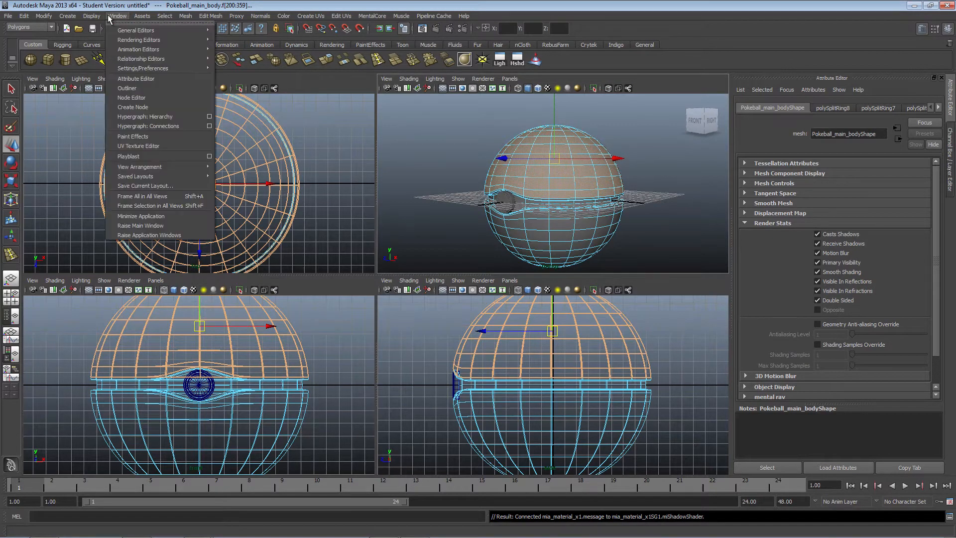
mouse_move(150, 40)
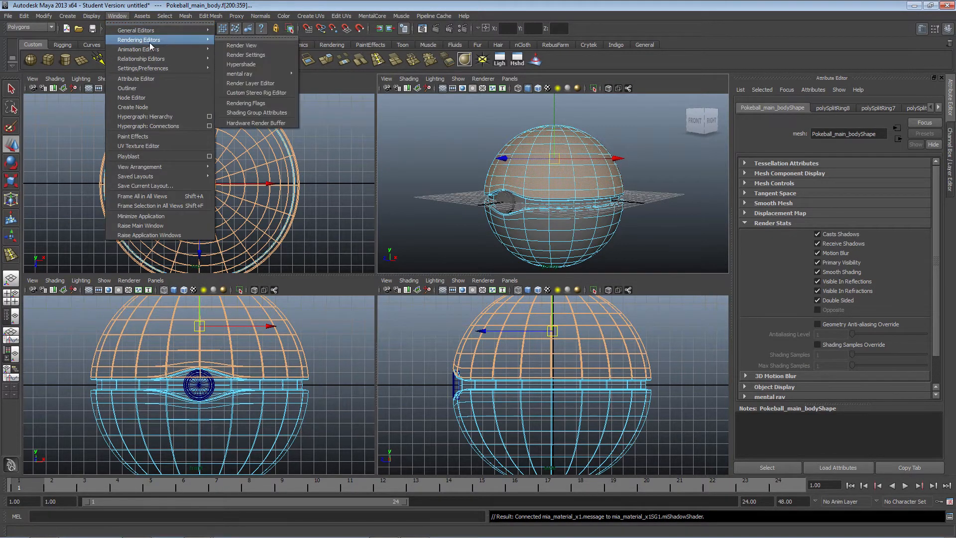
left_click(265, 64)
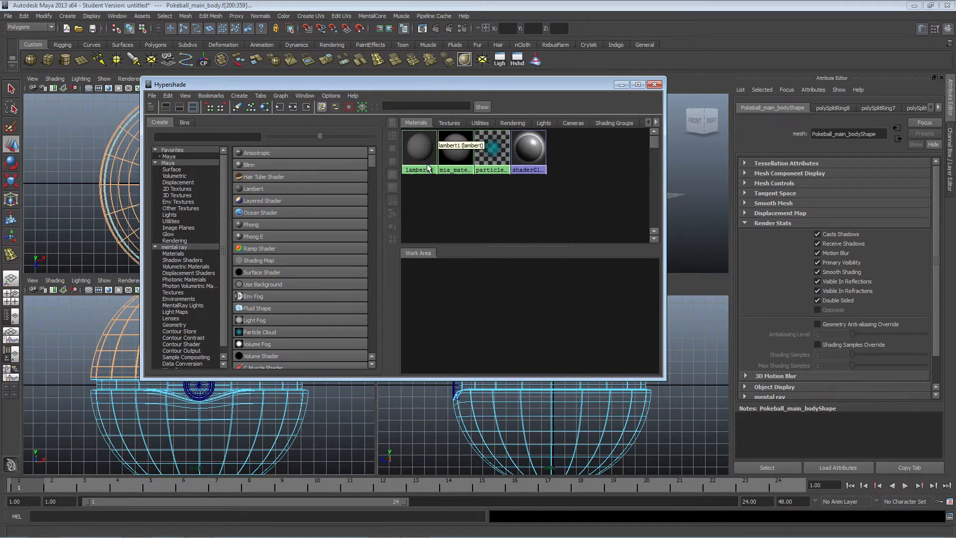
left_click(458, 152)
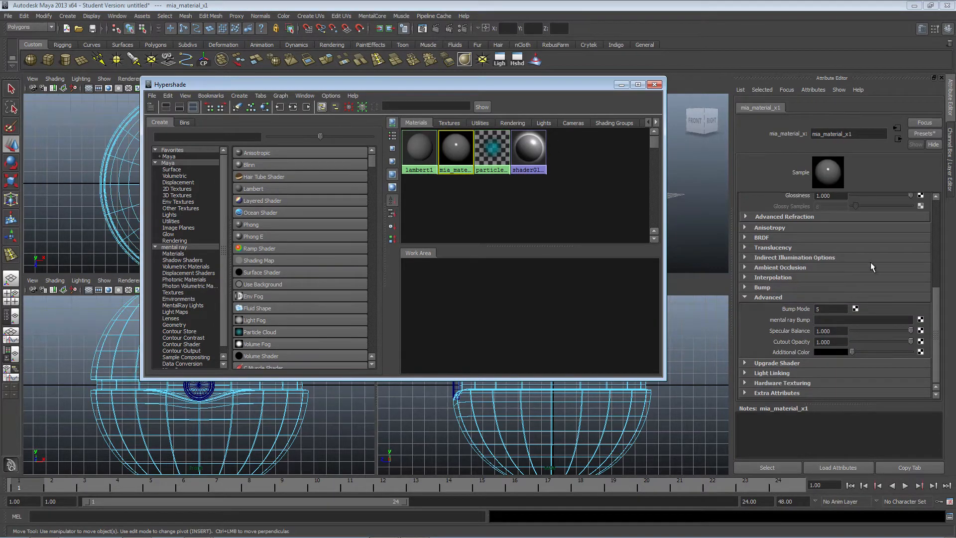
scroll(839, 330, "up", 5)
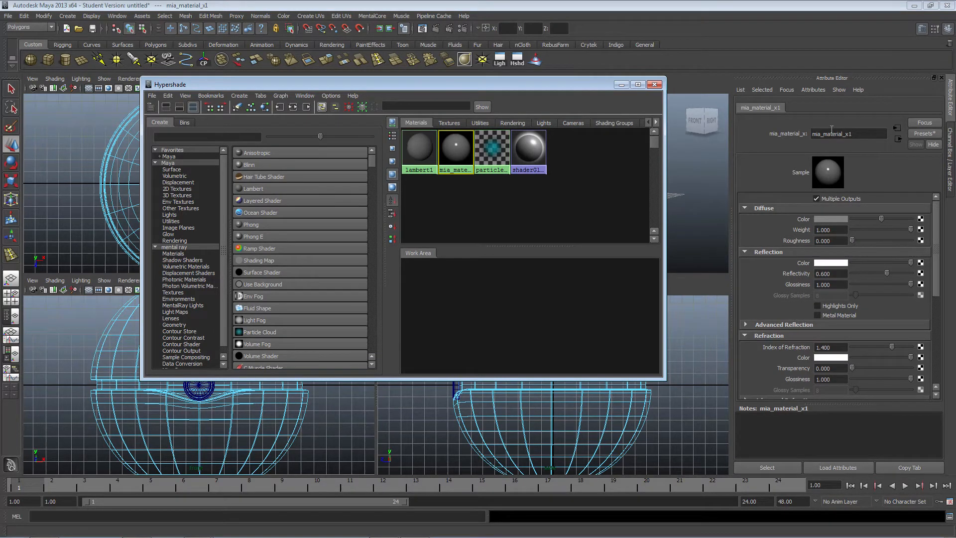
- Rename the mia_material_x1 material as Pokeball_red_mat
double_click(862, 136)
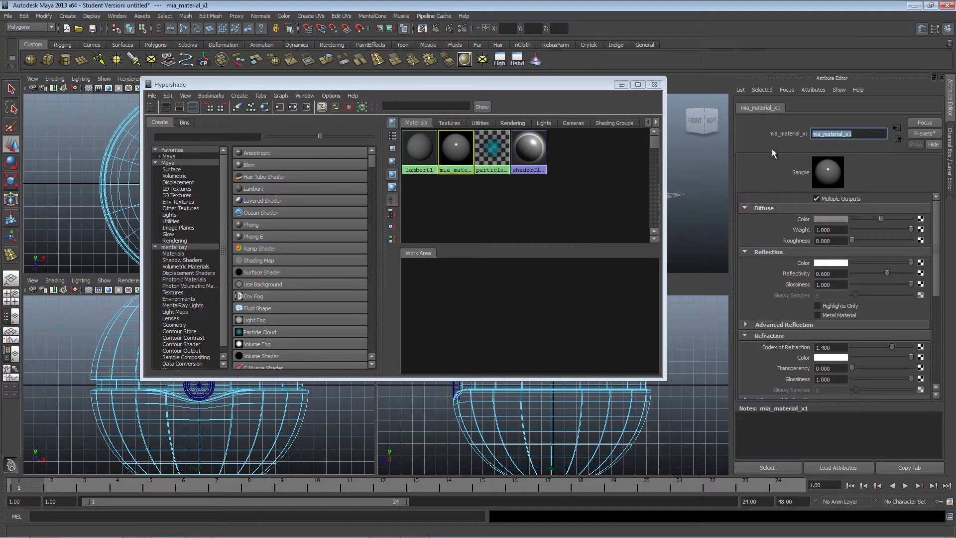
type("Pkeball_red_mat")
key("Return")
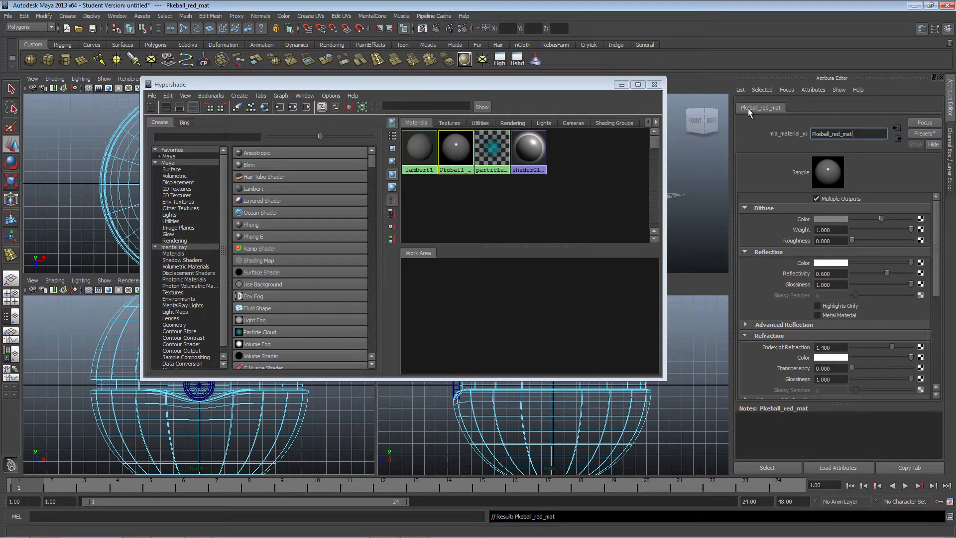
left_click_drag(812, 134, 818, 133)
type("o")
key("Return")
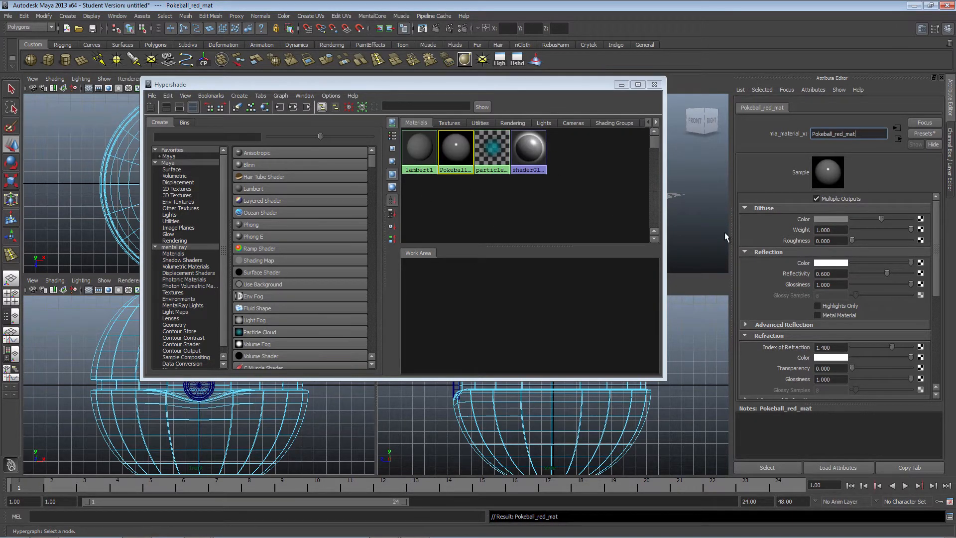
- Minimize the Hypershade and set the material's diffuse color to bright red
left_click(621, 85)
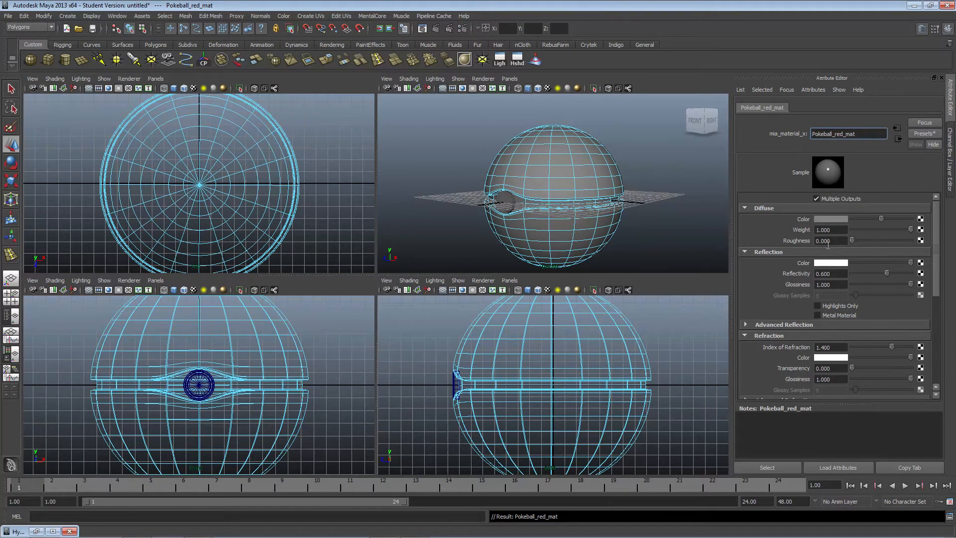
left_click(838, 217)
left_click_drag(918, 207, 925, 231)
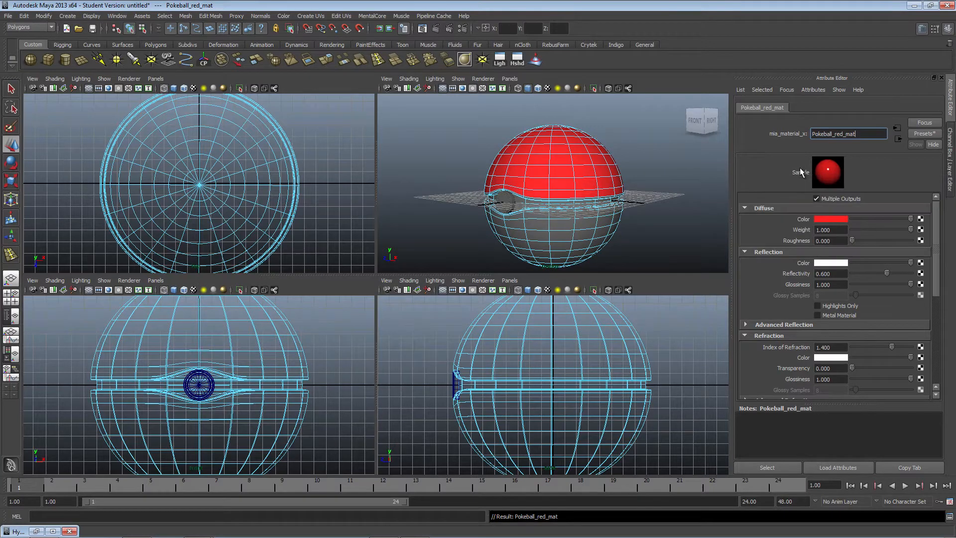
- Examine the red upper half and its boundary at the groove in the perspective view
mouse_move(552, 231)
left_mouse_down("alt")
mouse_move(578, 172)
mouse_move(553, 224)
left_mouse_up("alt")
right_click_drag(551, 223, 552, 214, "alt")
middle_click_drag(553, 175, 536, 207, "alt")
right_click_drag(536, 207, 651, 196, "alt")
mouse_move(651, 196)
left_mouse_down("alt")
mouse_move(528, 217)
mouse_move(647, 194)
left_mouse_up("alt")
right_click_drag(648, 194, 623, 168, "alt")
left_click_drag(622, 168, 604, 205, "alt")
right_click_drag(604, 205, 627, 150, "alt")
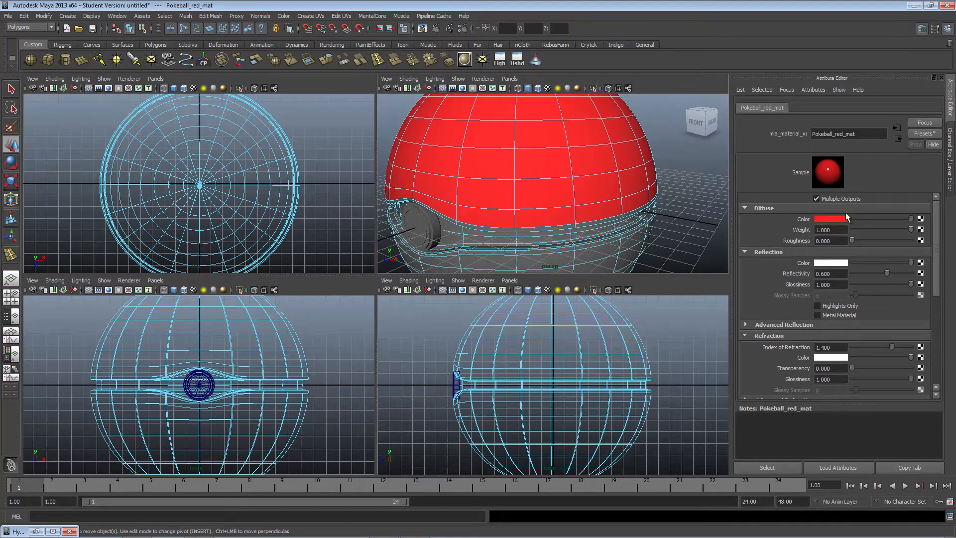
- Set the red material's reflectivity to 0.9
scroll(782, 306, "down", 2)
scroll(757, 278, "up", 2)
left_click_drag(848, 274, 797, 281)
type(".9")
key("Return")
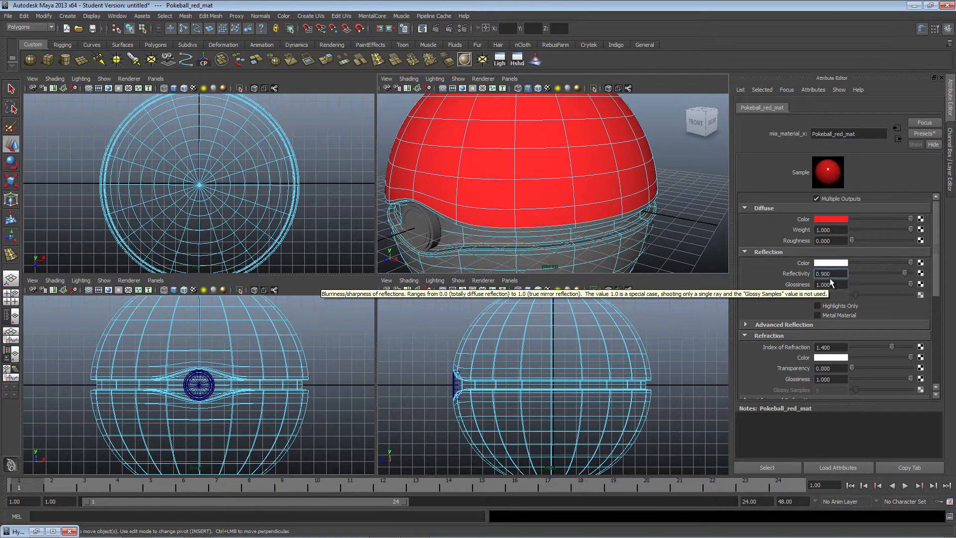
- Set the red material's reflection glossiness to 0.7 and its glossy samples to 16
left_click_drag(841, 284, 766, 294)
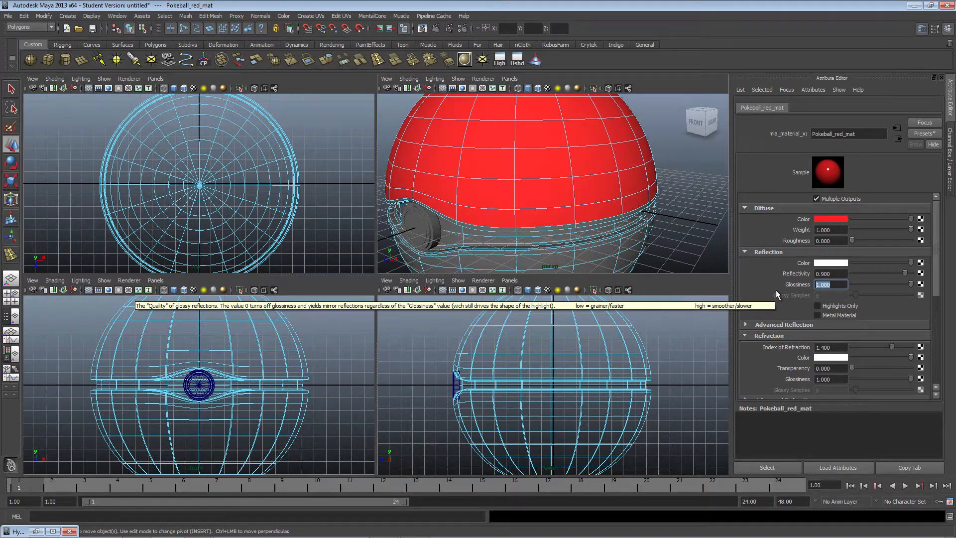
type(".7")
key("Return")
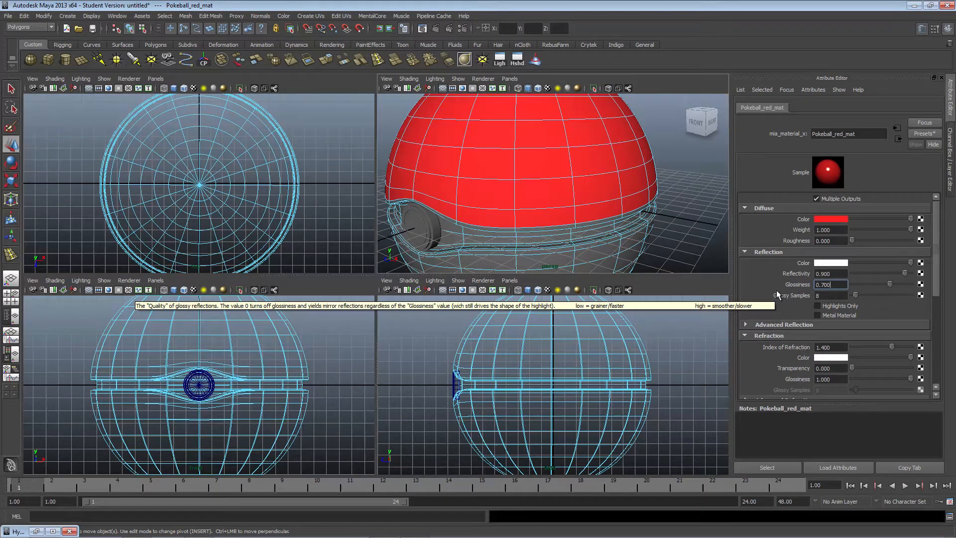
key("Tab")
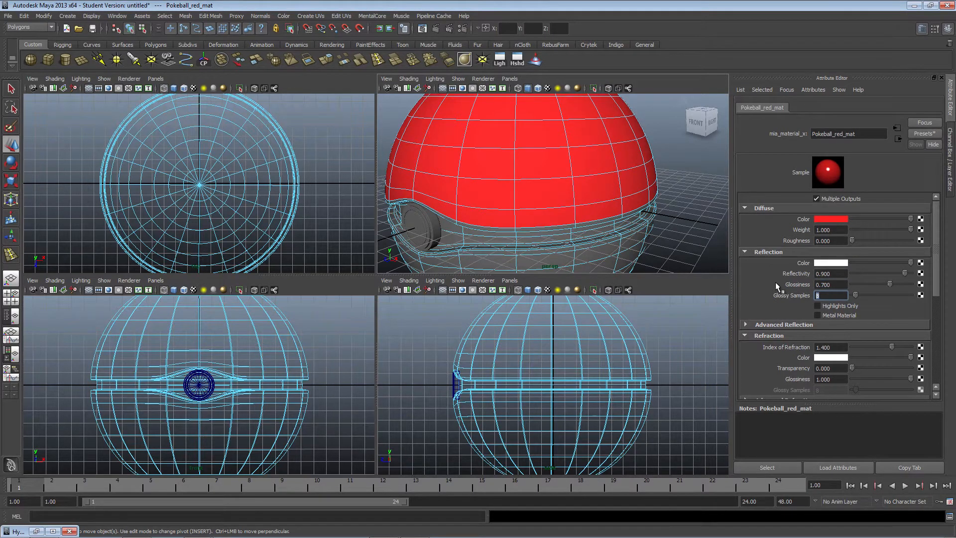
type("16")
key("Return")
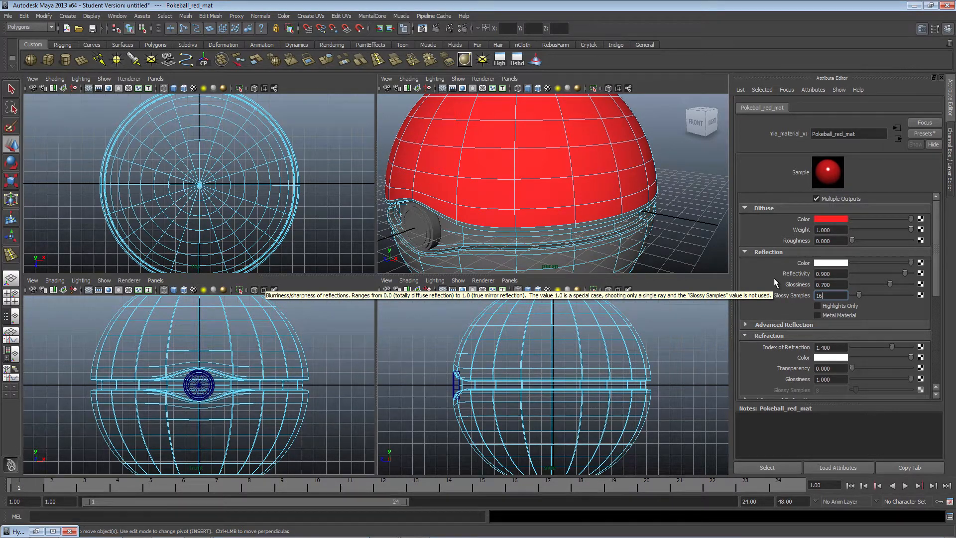
- Expand the red material's BRDF settings and set the 0 Degree Reflection to 0.35
scroll(779, 322, "down", 1)
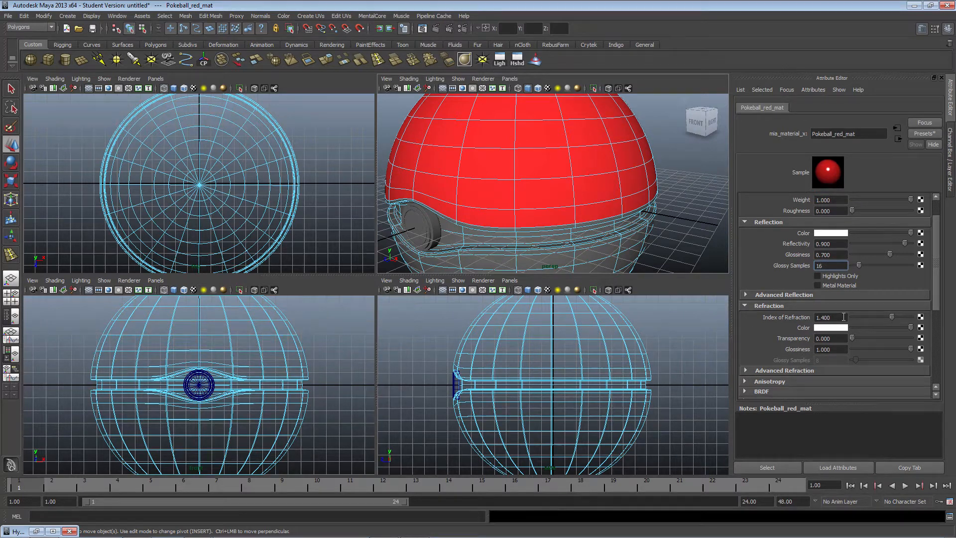
scroll(790, 319, "down", 3)
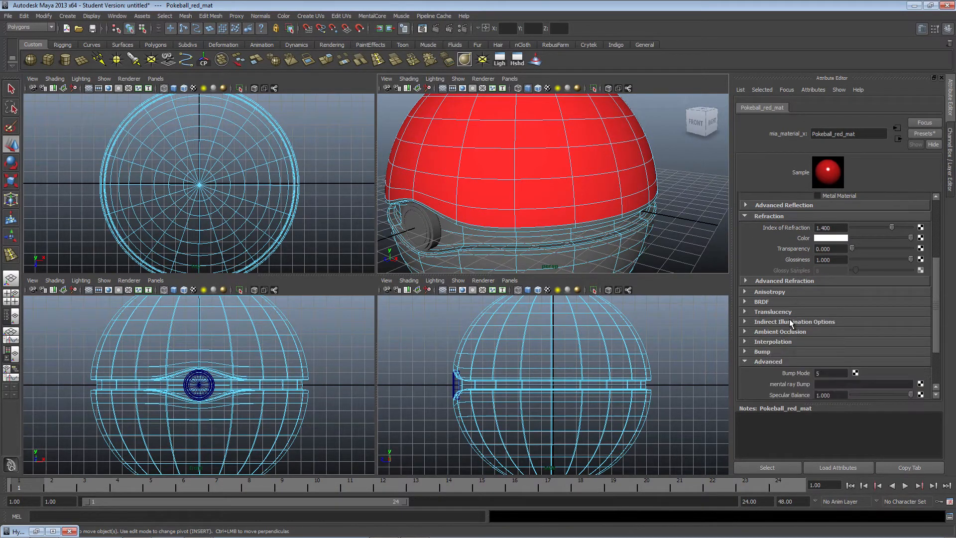
left_click(745, 301)
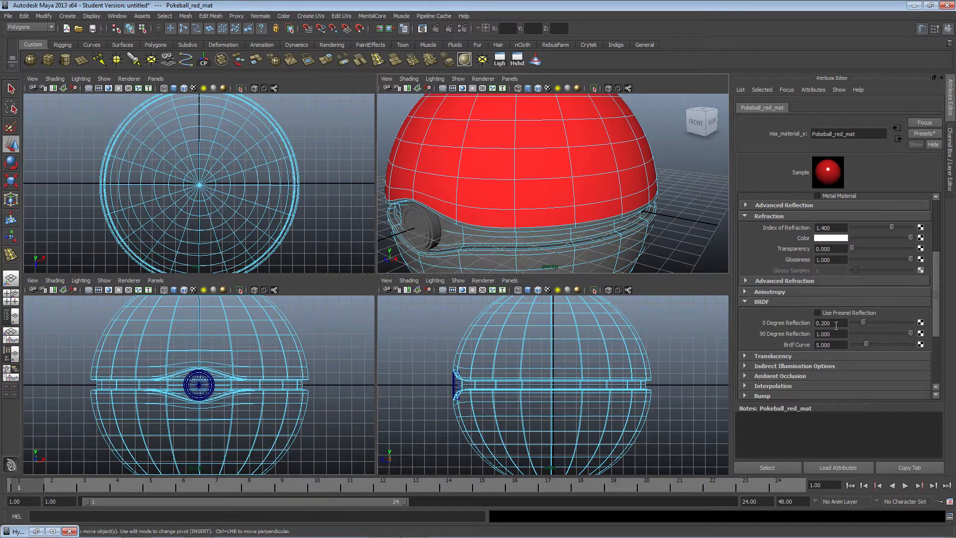
double_click(840, 327)
type(".35")
key("Return")
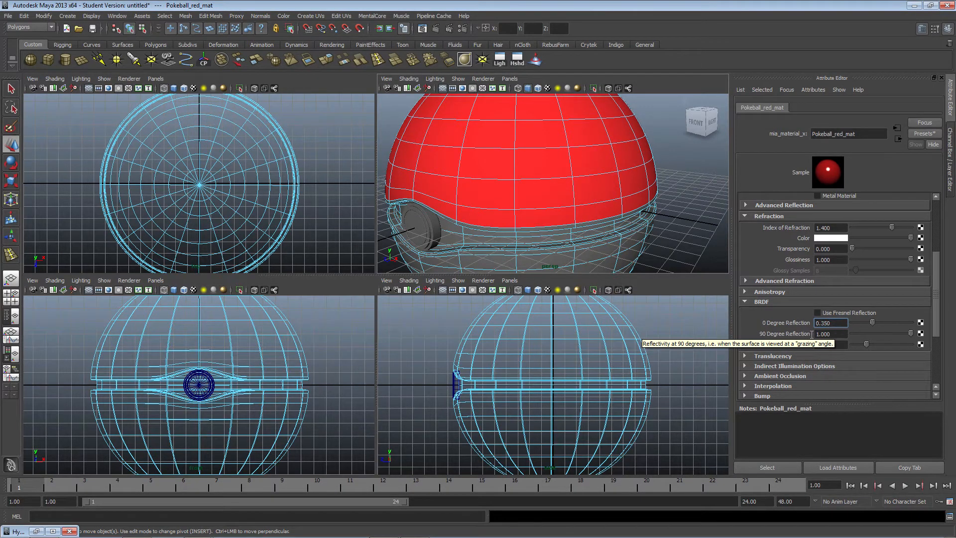
scroll(784, 330, "down", 3)
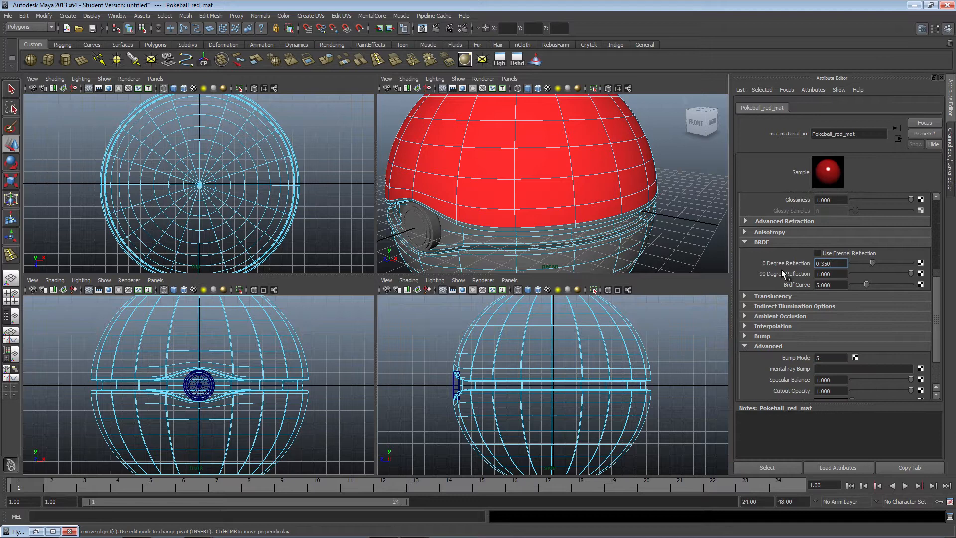
scroll(776, 270, "down", 3)
scroll(773, 294, "up", 10)
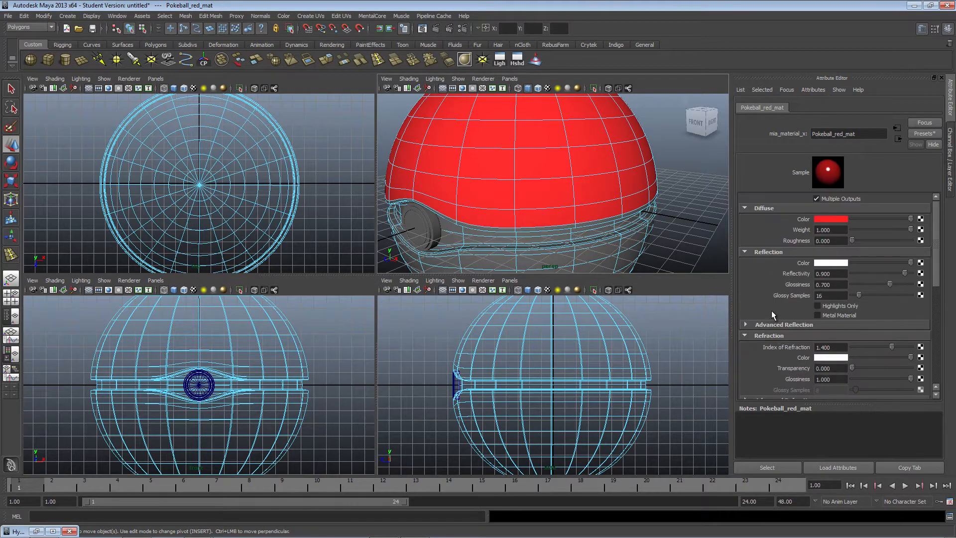
- Select all faces of the main body's lower half up to the edge of the groove, including the row just below it
left_click(866, 130)
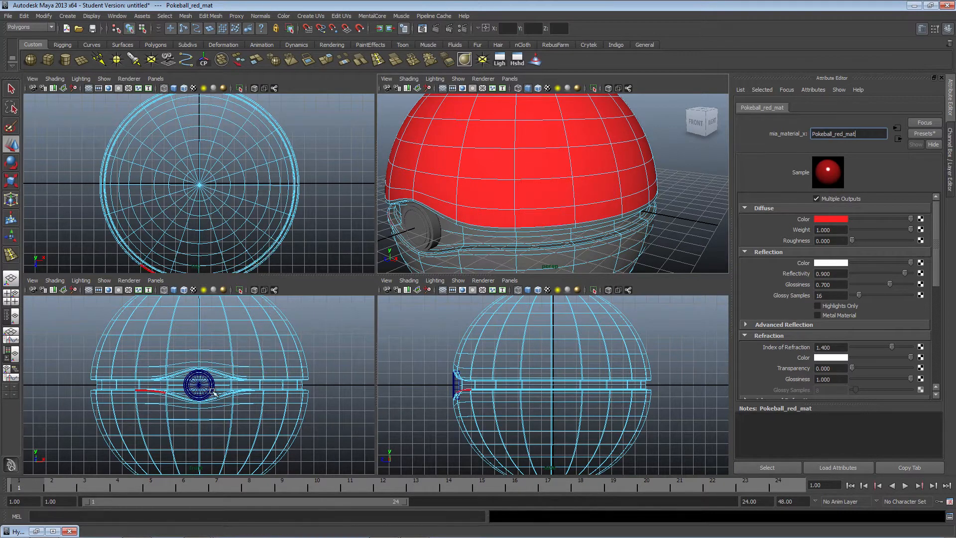
scroll(215, 394, "down", 4)
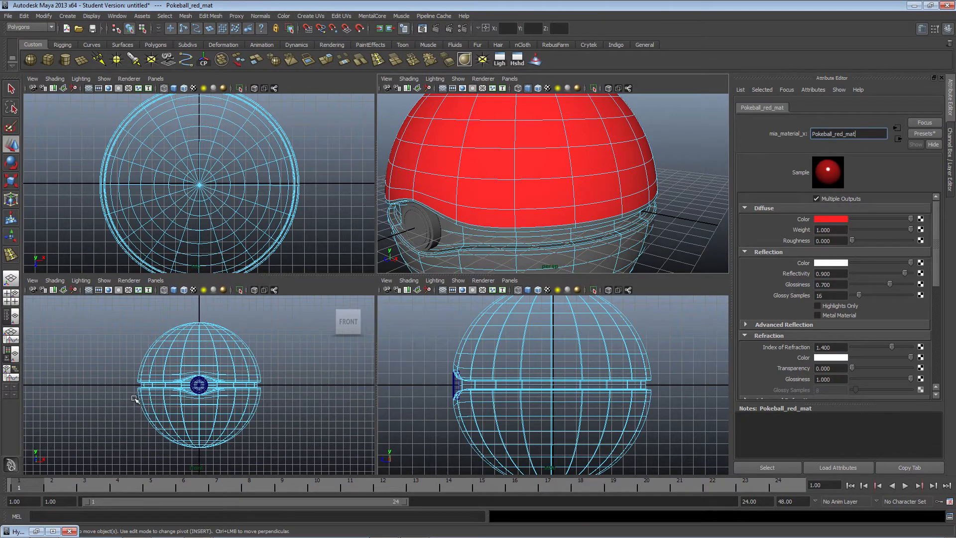
left_click_drag(134, 396, 269, 466)
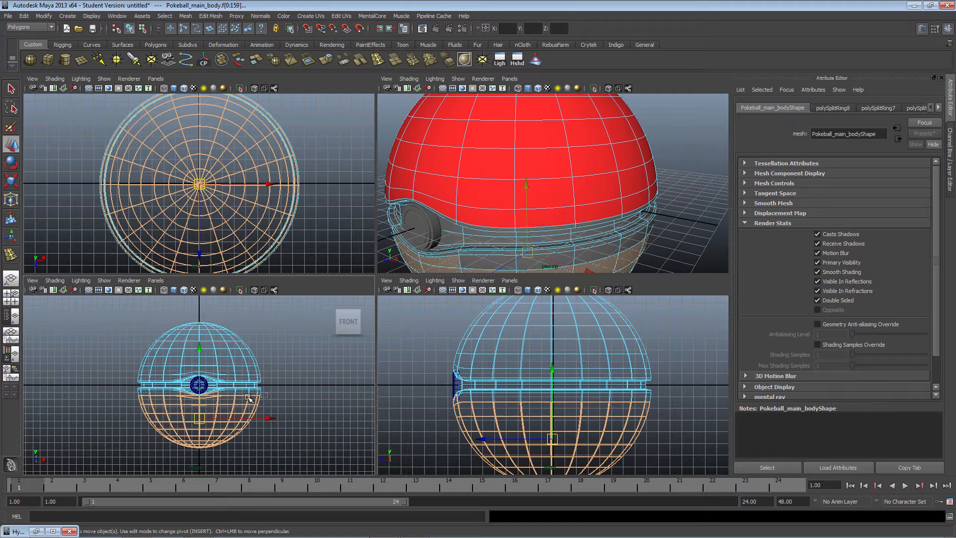
left_click_drag(226, 393, 225, 393, "shift")
left_click_drag(131, 390, 182, 397, "shift")
left_click_drag(593, 192, 468, 222, "alt")
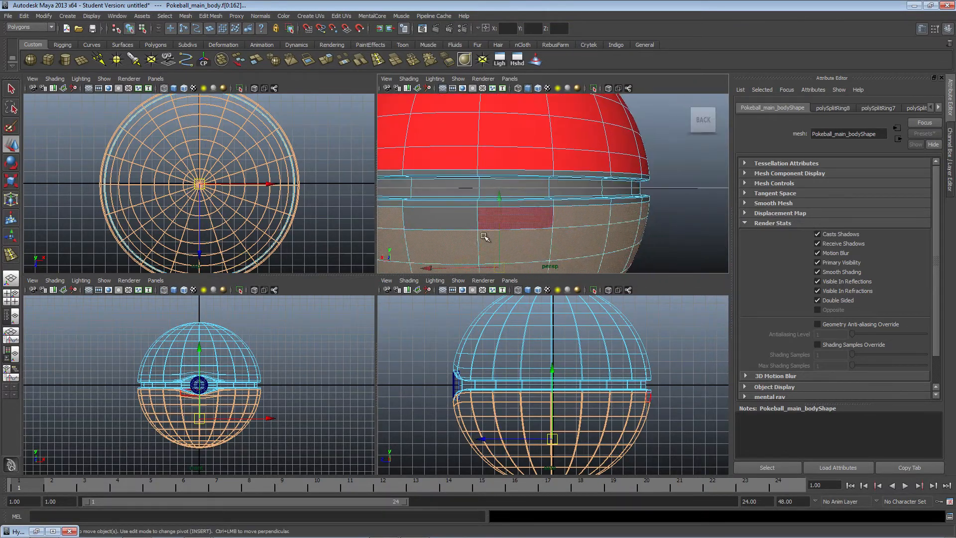
left_click(526, 228, "shift")
left_click_drag(533, 226, 497, 219, "alt")
- Assign a new mia_material_x material to the selected lower-half faces and name it Pokeball_White_mat
right_click_drag(496, 220, 485, 360)
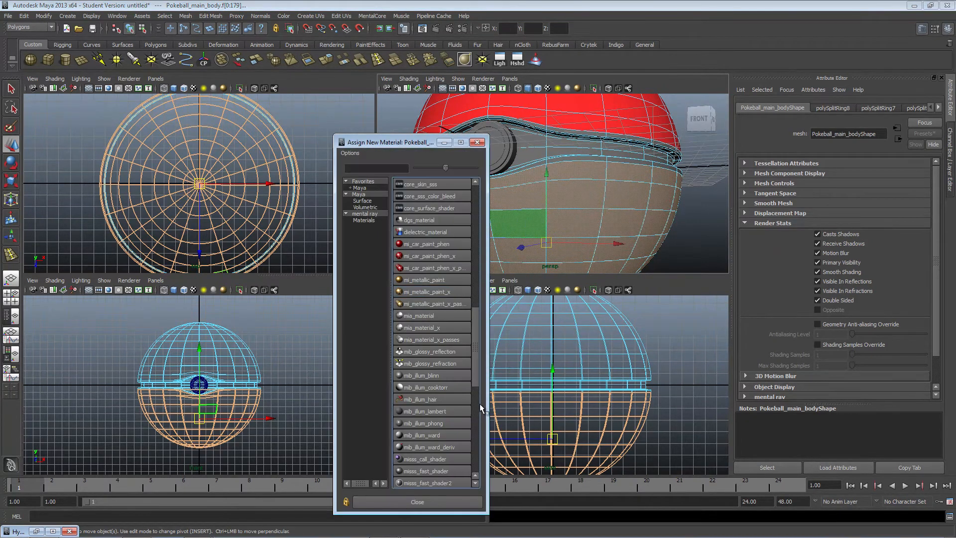
left_click(416, 329)
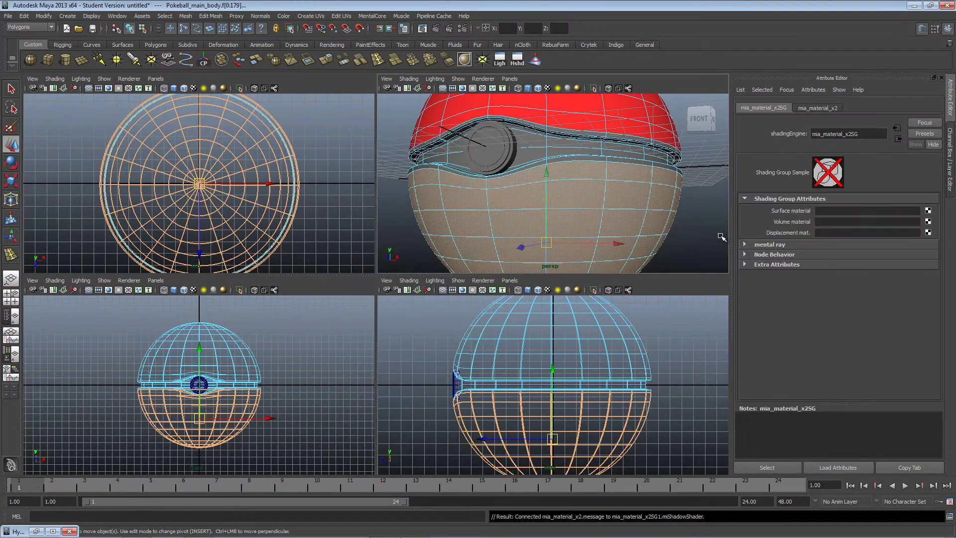
left_click(817, 109)
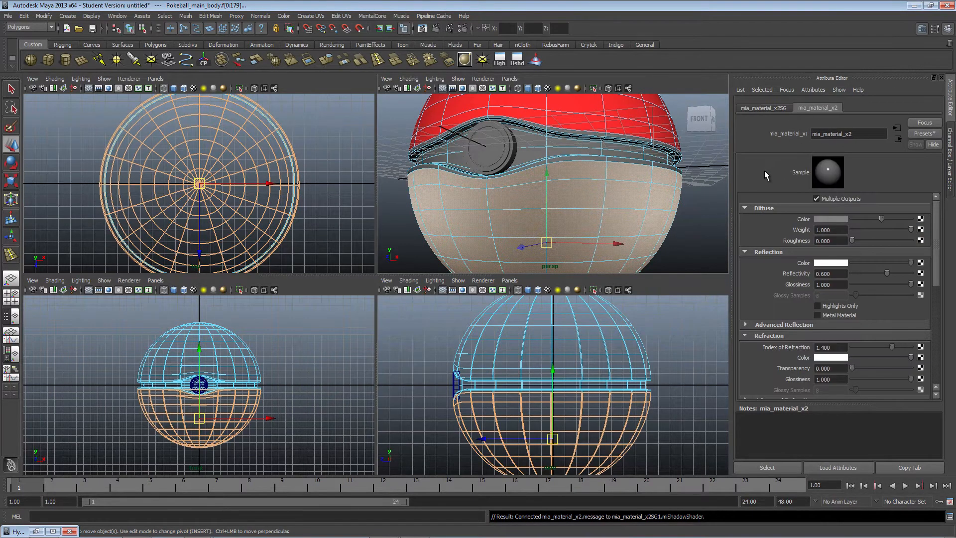
double_click(847, 134)
type("P")
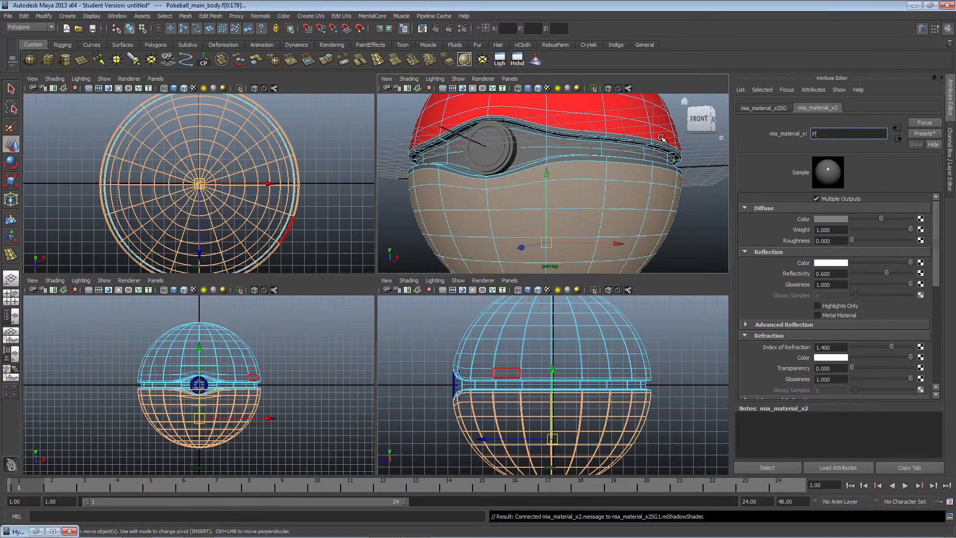
type("okeball_White_mat")
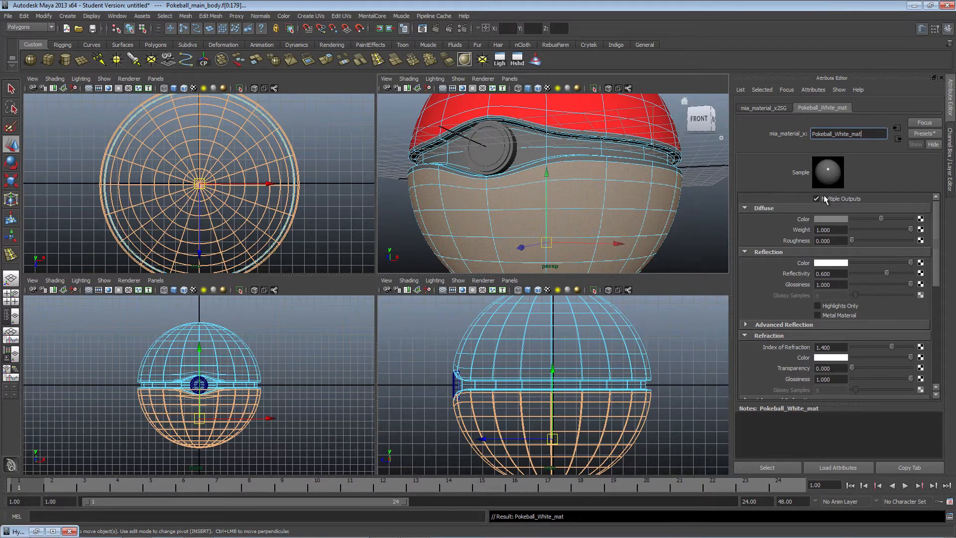
- Set Pokeball_White_mat to a white diffuse color, reflectivity 0.9 and reflection glossiness 0.7, then clear the face selection
left_click_drag(884, 215, 915, 219)
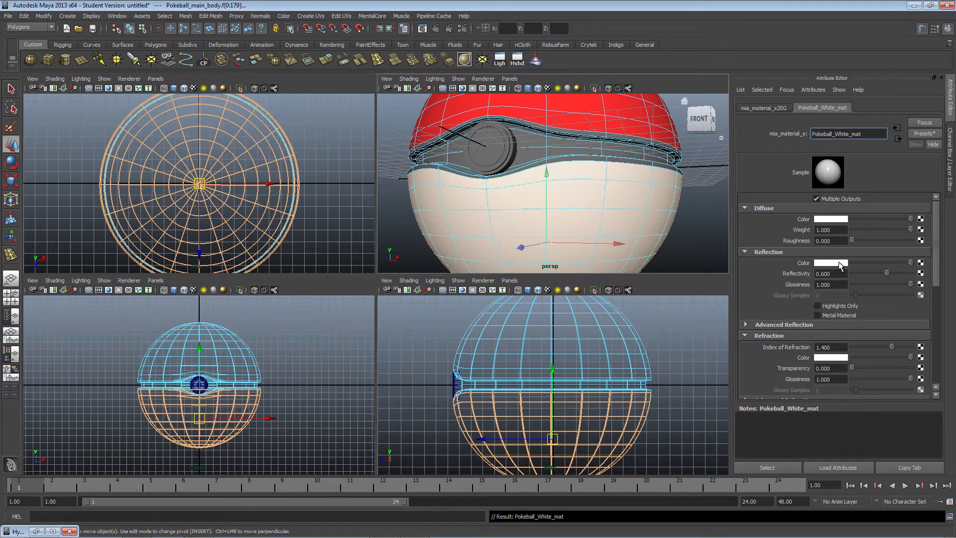
left_click_drag(845, 273, 760, 269)
type("0.9")
key("Return")
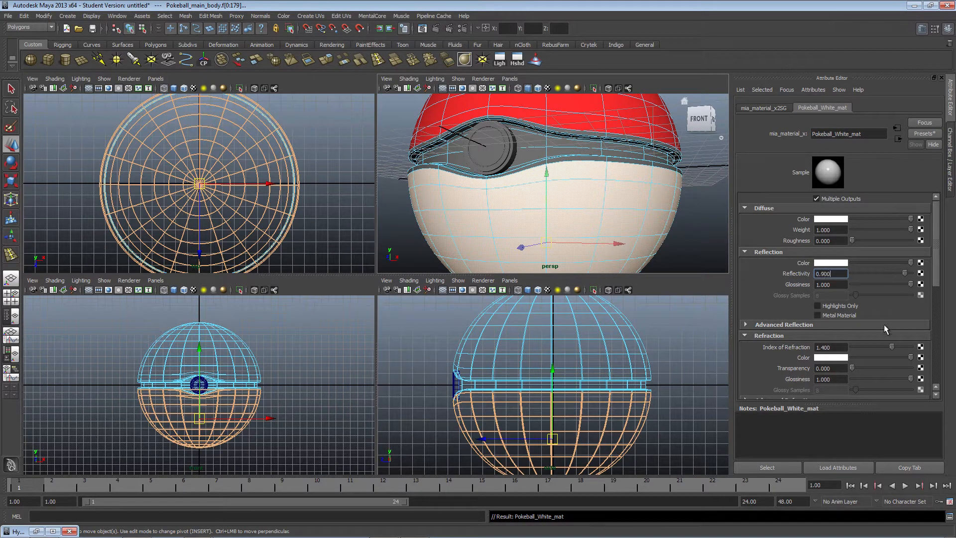
left_click_drag(843, 284, 711, 275)
type("0.7")
key("Return")
key("Tab")
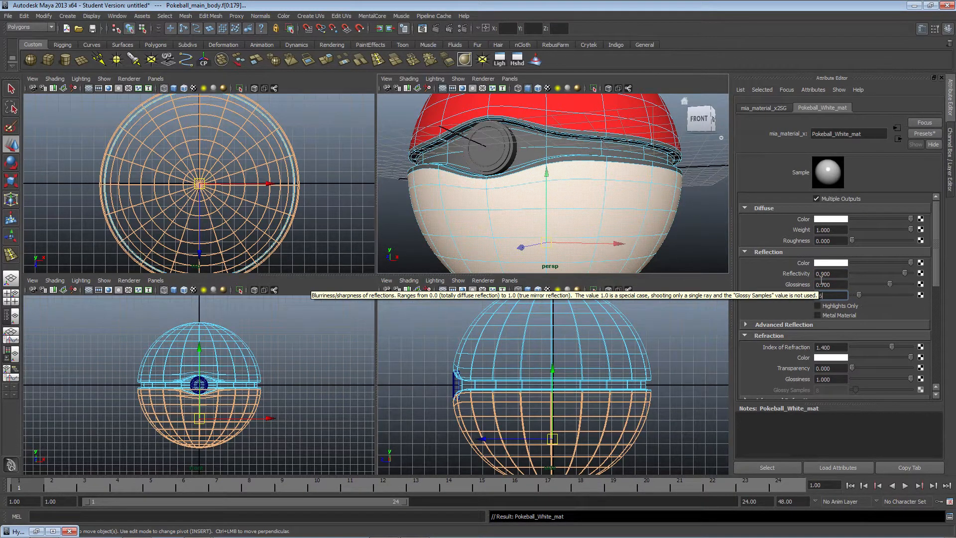
left_click(702, 202)
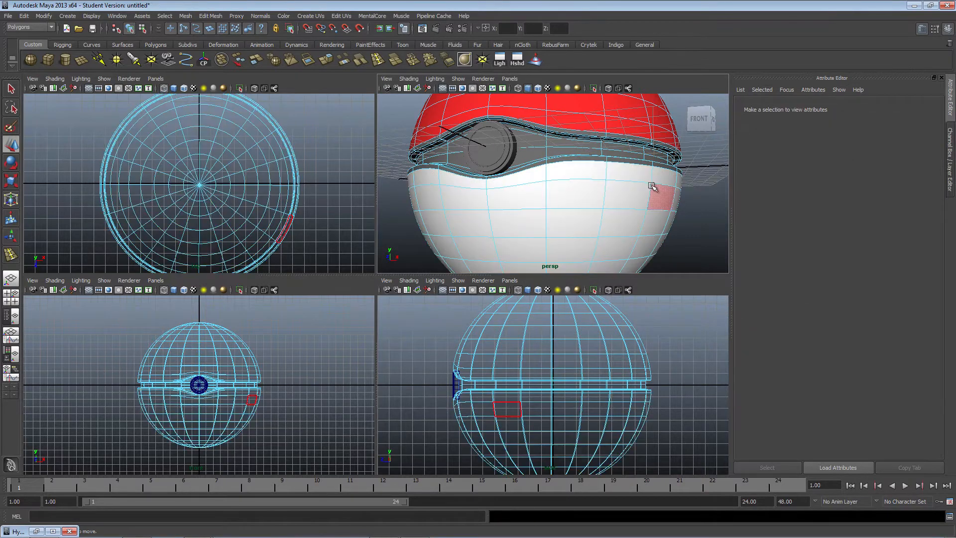
- Return the Pokeball body from face selection to object mode
left_click_drag(650, 135, 673, 142, "alt")
right_click_drag(672, 143, 598, 167, "alt")
mouse_move(598, 166)
left_mouse_down("alt")
mouse_move(419, 162)
mouse_move(585, 167)
left_mouse_up("alt")
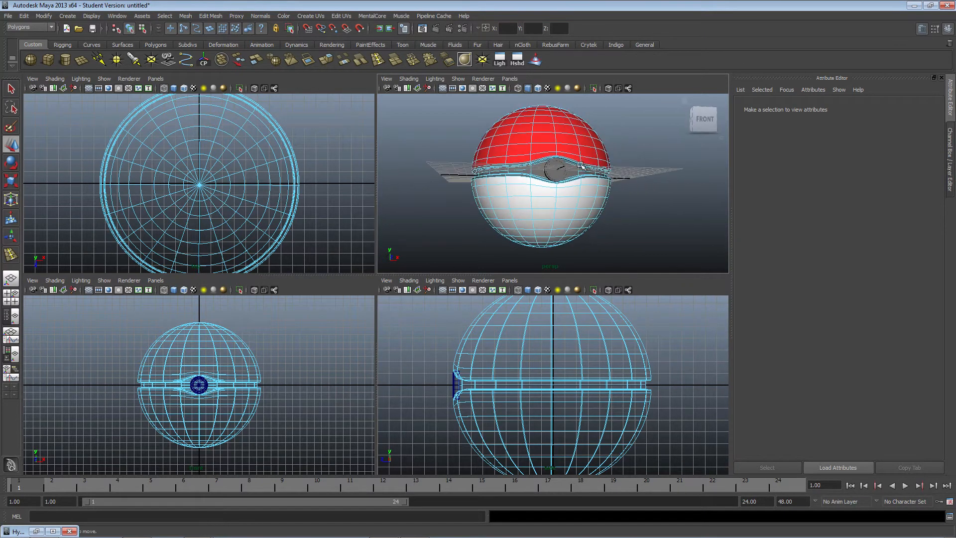
scroll(578, 166, "up", 4)
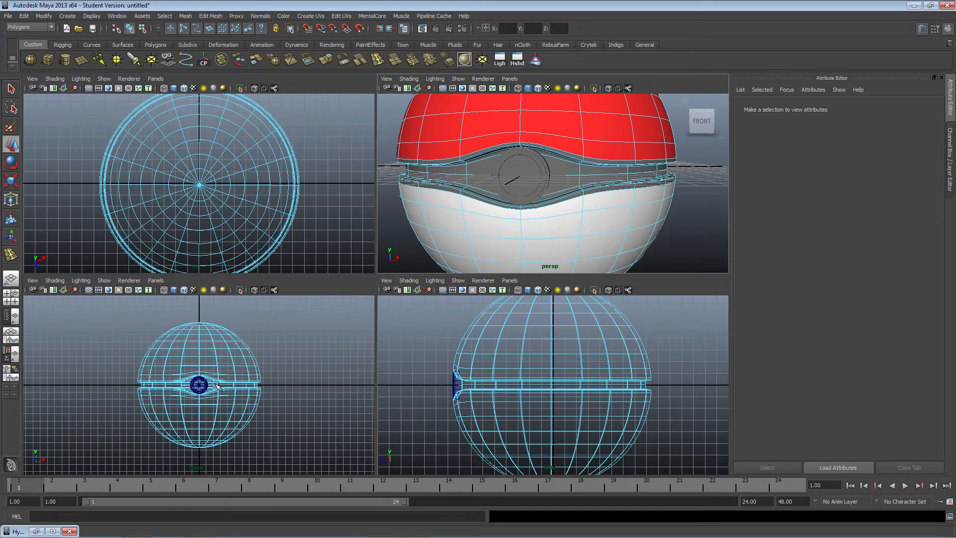
left_click_drag(483, 204, 518, 209, "alt")
right_click_drag(499, 152, 536, 139)
- Examine the Pokeball's middle band and front button up close
scroll(675, 205, "down", 10)
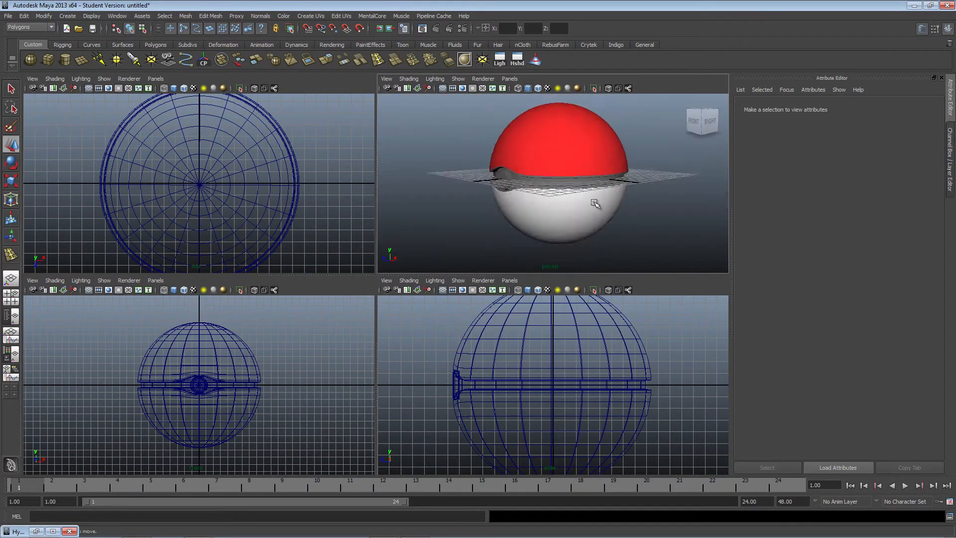
left_click_drag(528, 210, 621, 194, "alt")
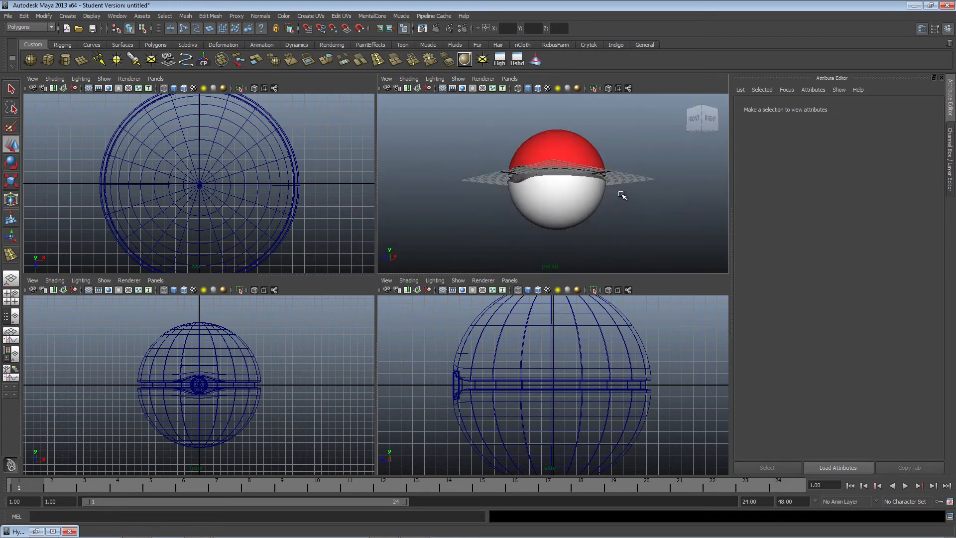
scroll(574, 191, "up", 8)
left_click(508, 146)
key("f")
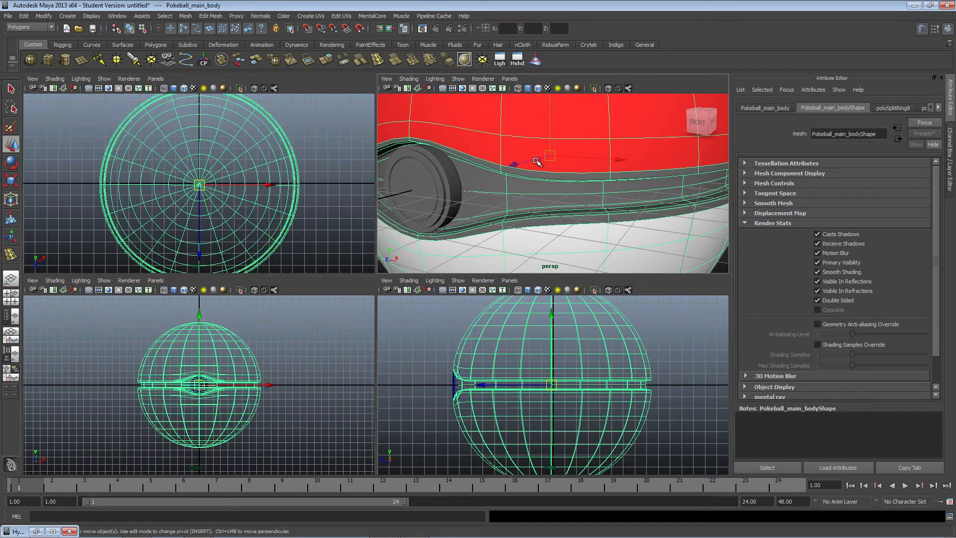
scroll(525, 203, "up", 6)
left_click_drag(518, 204, 513, 171, "alt")
key("f")
right_click_drag(535, 167, 603, 204, "alt")
left_click_drag(508, 195, 525, 168, "alt")
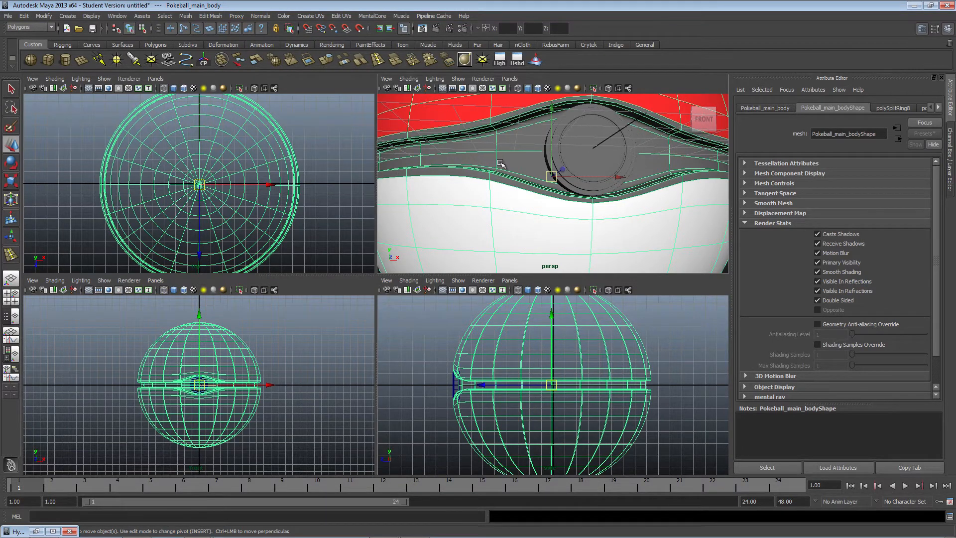
- Restore the Hypershade beside the perspective view and assign a new mia_material_x to the Pokeball button
left_click(44, 531)
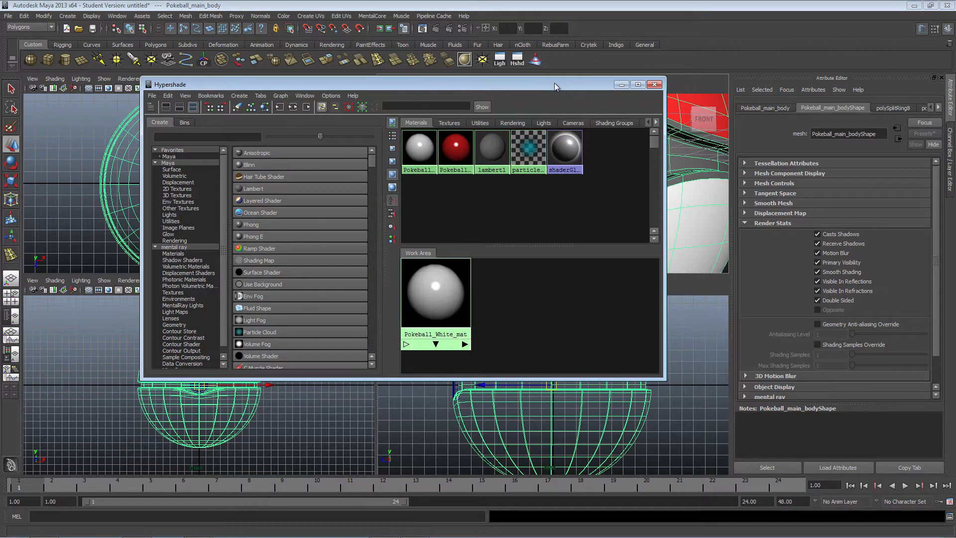
left_click_drag(564, 83, 444, 99)
left_click(572, 133)
right_click_drag(571, 131, 585, 272)
left_click(428, 325)
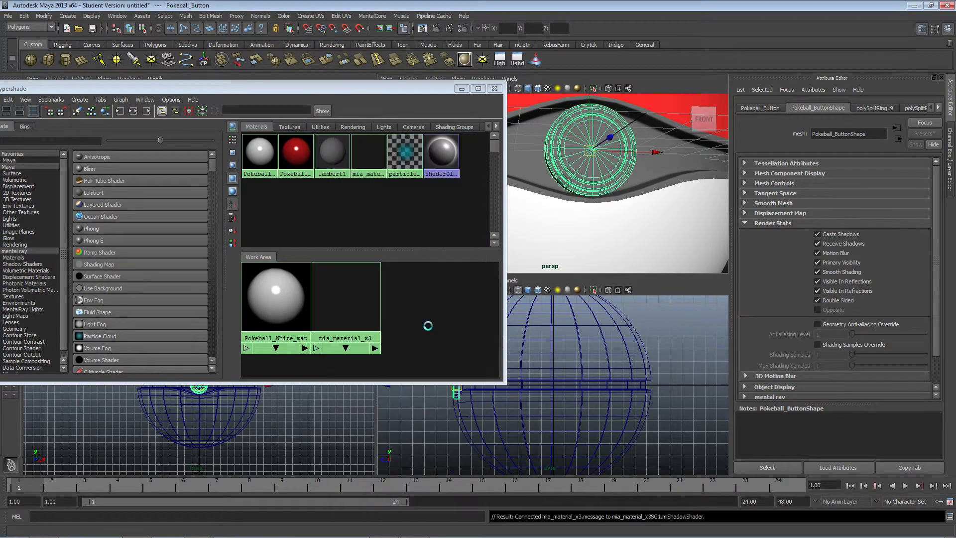
- Rename the button's new material as pokeball_button_mat
left_click(866, 132)
double_click(866, 132)
type("pokeball_b")
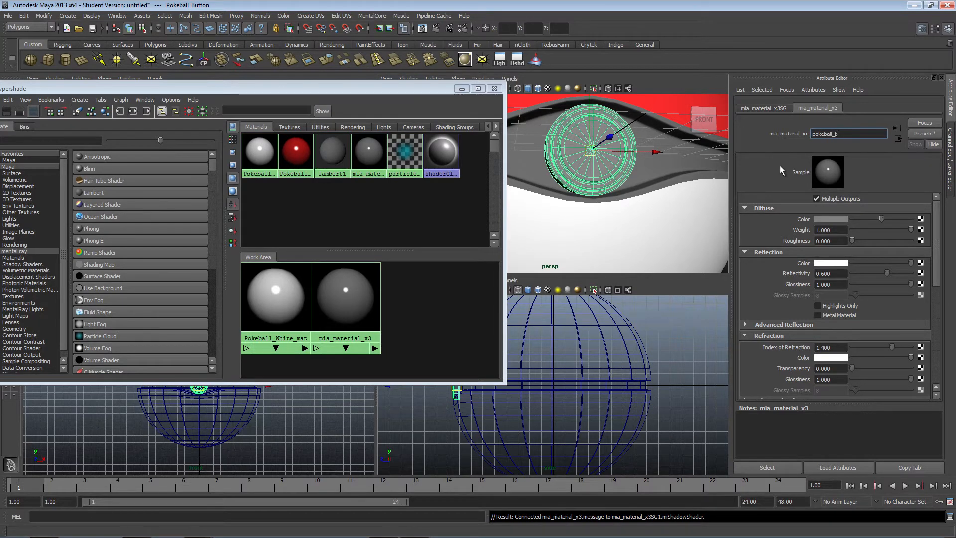
type("utton_mat")
key("Return")
- Give the button material a near-black diffuse color, reflectivity 0.28, reflection glossiness 0.3 and 32 glossy samples
left_click(856, 220)
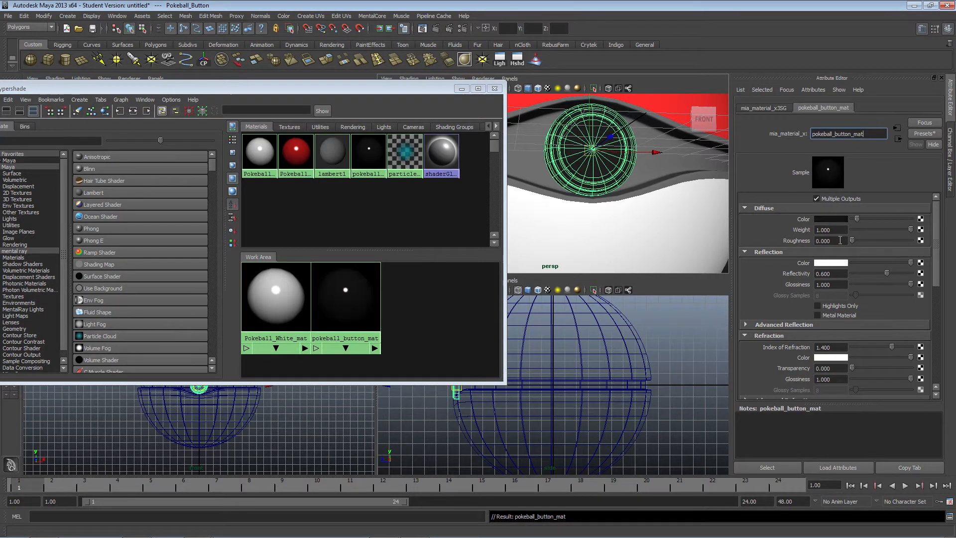
left_click_drag(860, 271, 868, 269)
left_click(830, 285)
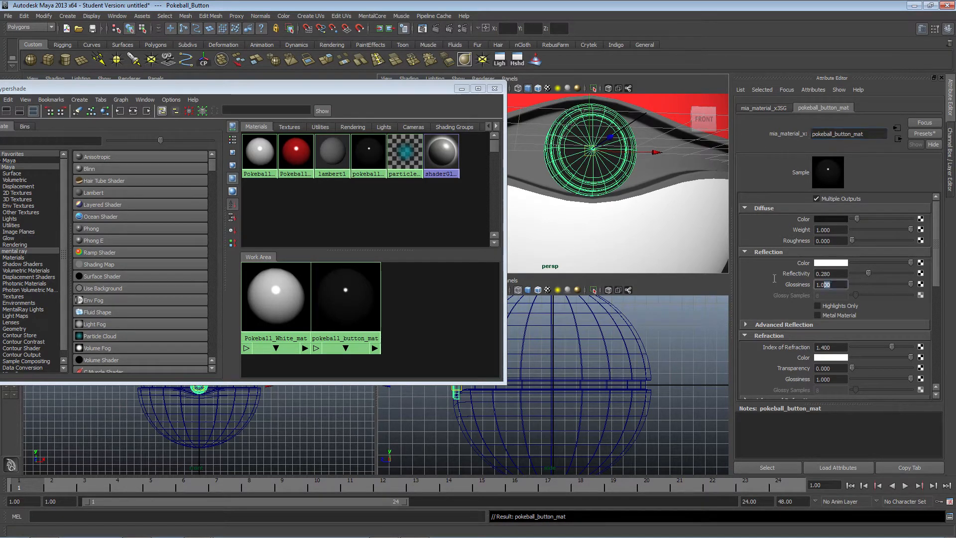
type(".")
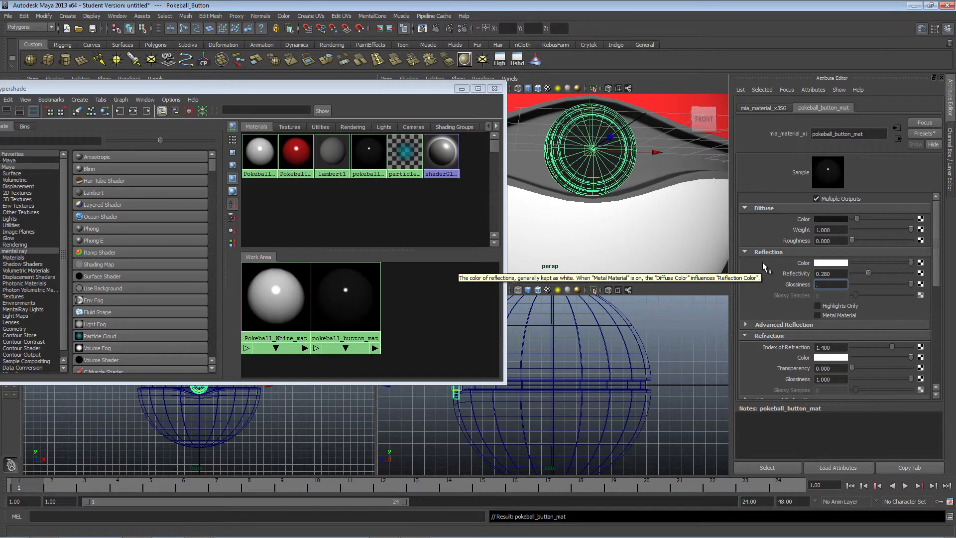
type("3")
key("Return")
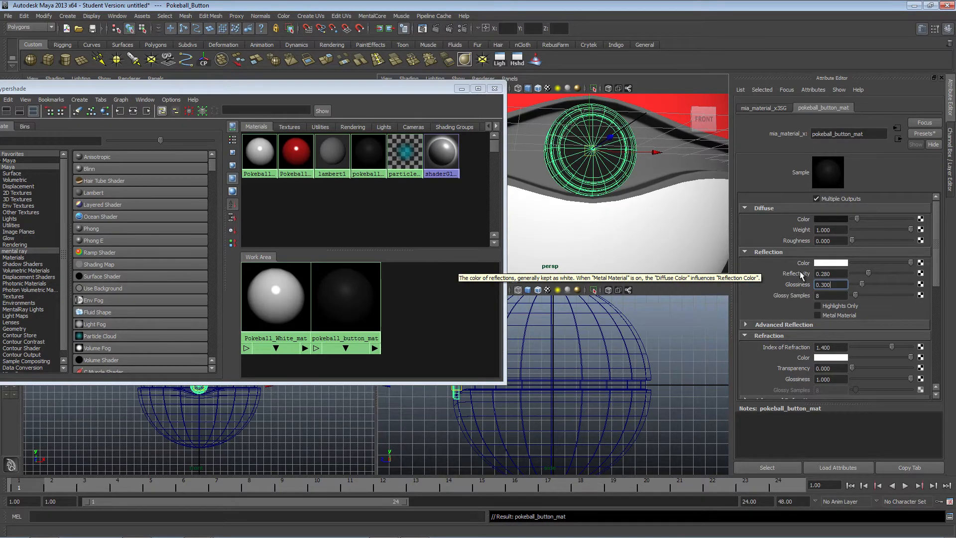
key("Tab")
type("32")
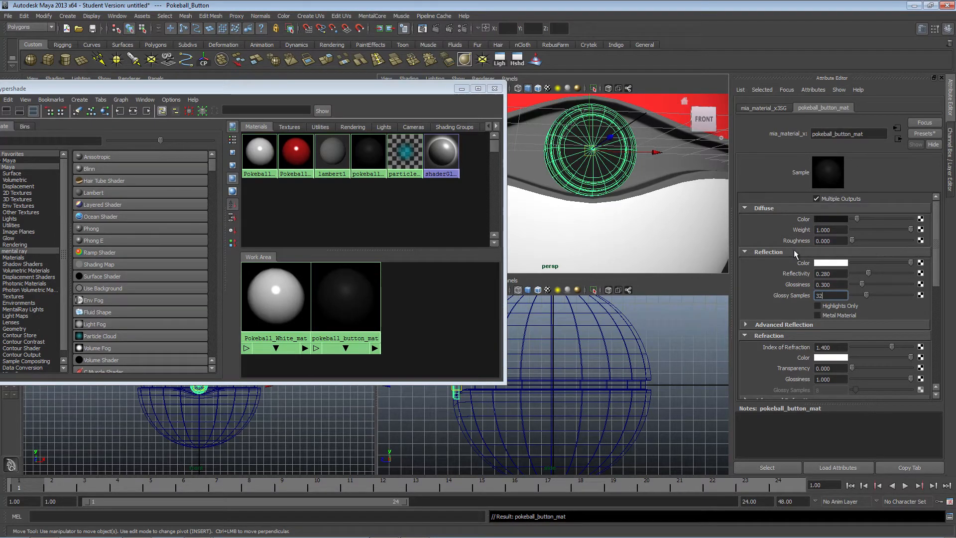
- Change the button material's diffuse color to white
left_click(831, 218)
left_click(889, 213)
mouse_move(891, 215)
left_mouse_down()
mouse_move(867, 224)
mouse_move(875, 218)
left_mouse_up()
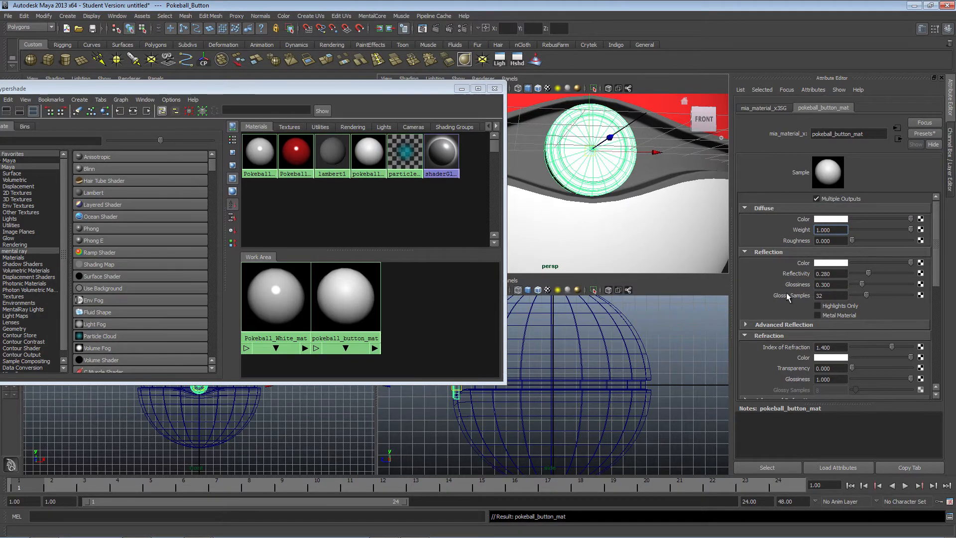
- Select the middle-band faces of the Pokeball body through the objects assigned to lambert1's initialShadingGroup
left_click(657, 158)
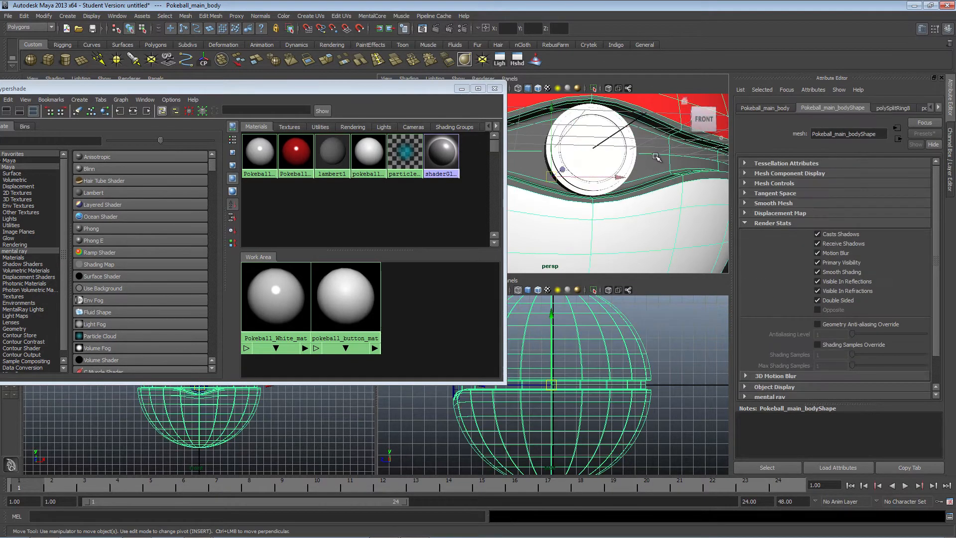
left_click_drag(632, 168, 574, 182, "alt")
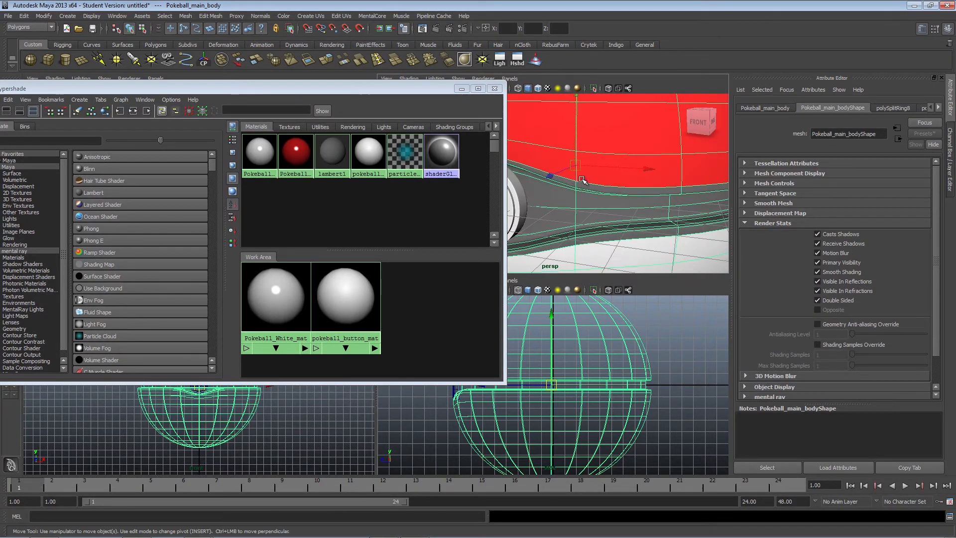
right_click_drag(574, 181, 567, 190, "alt")
middle_click_drag(566, 190, 657, 175, "alt")
left_click_drag(650, 187, 608, 191, "alt")
middle_click_drag(552, 202, 604, 185, "alt")
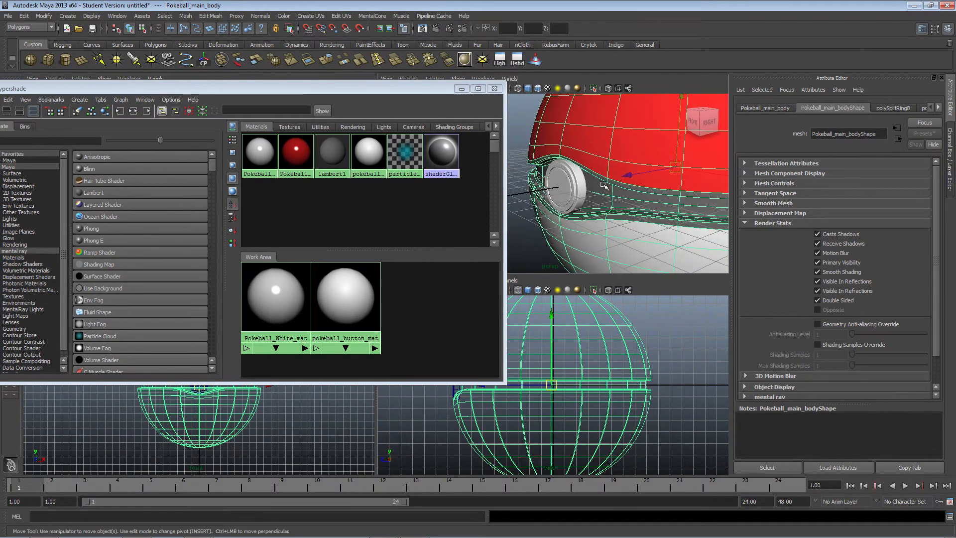
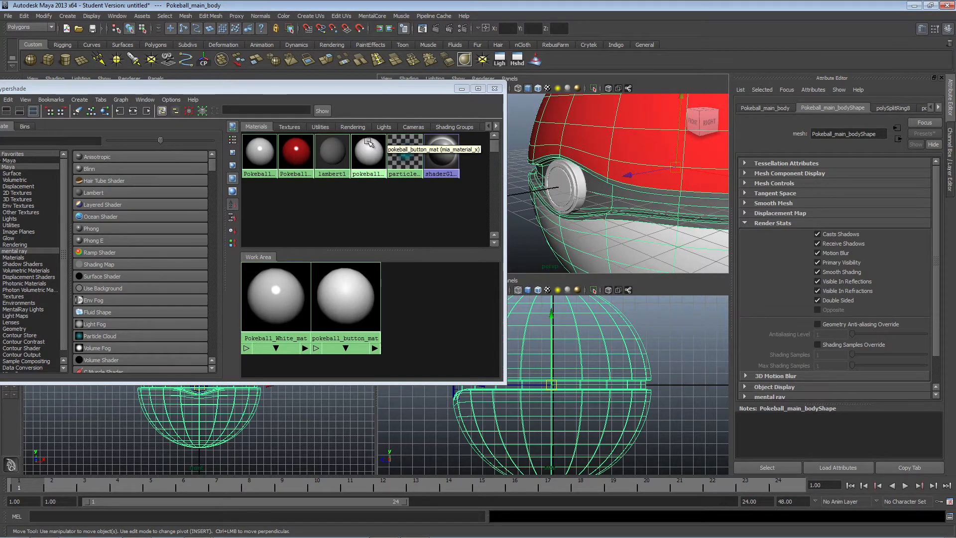
right_click(332, 156)
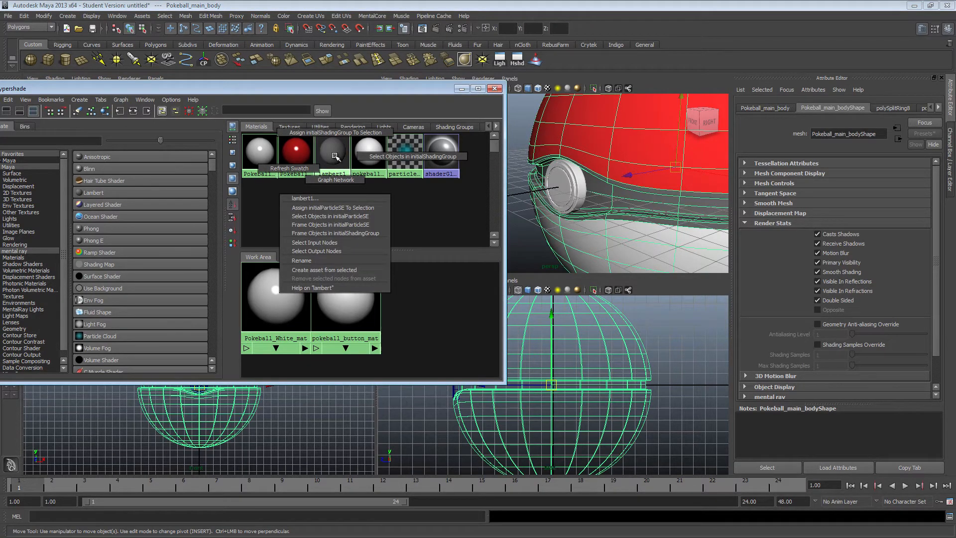
left_click(382, 159)
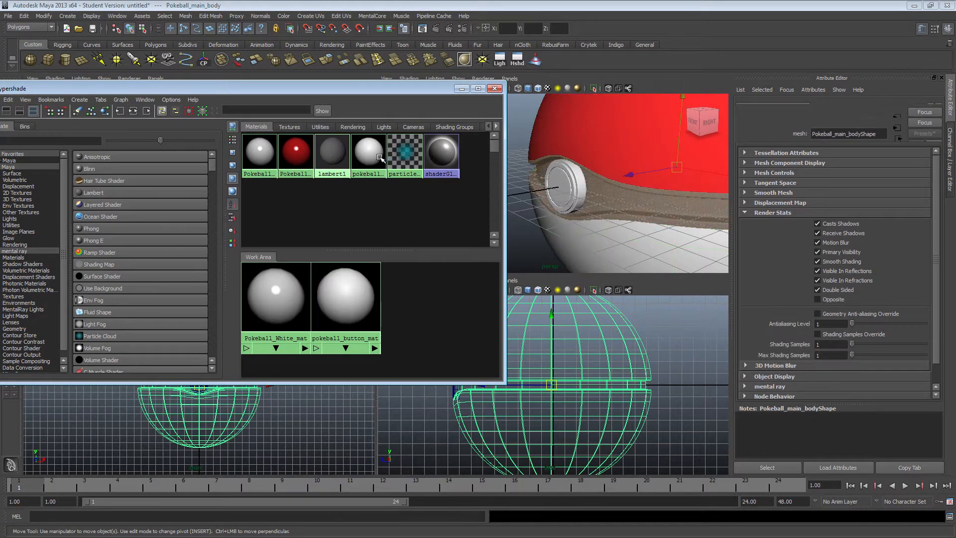
- Assign a new mia_material_x to the selected middle-band faces and minimize the Hypershade
left_click_drag(573, 254, 626, 211, "alt")
middle_click_drag(635, 198, 584, 217, "alt")
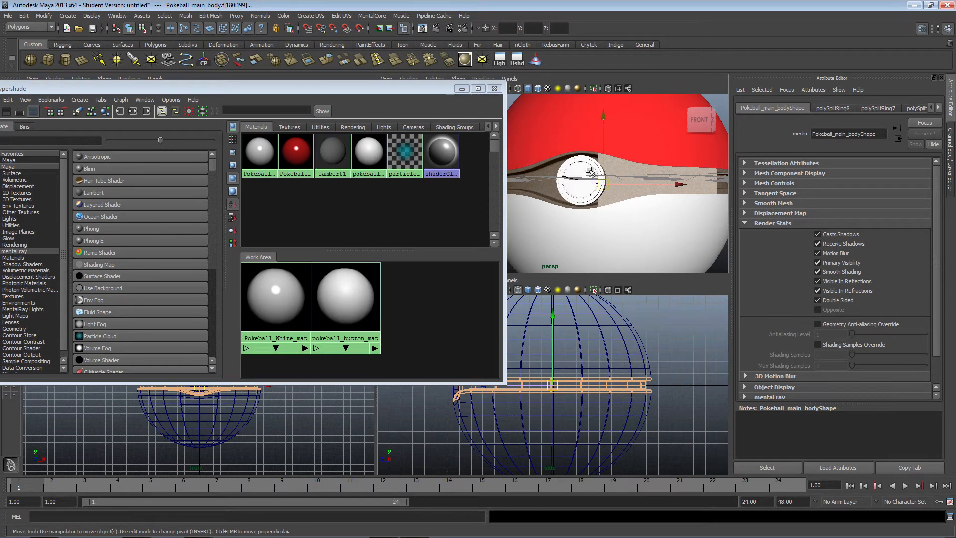
right_click(627, 191)
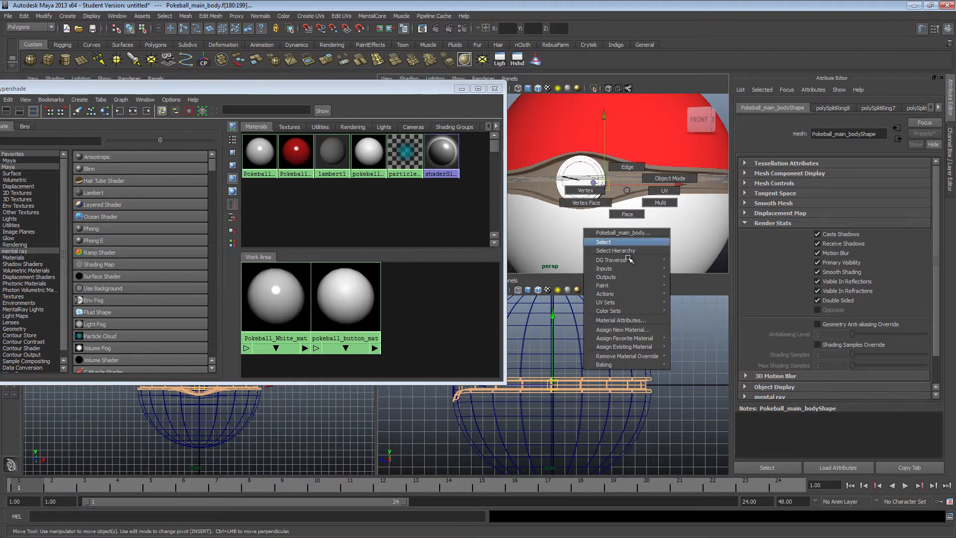
left_click(625, 330)
left_click(429, 329)
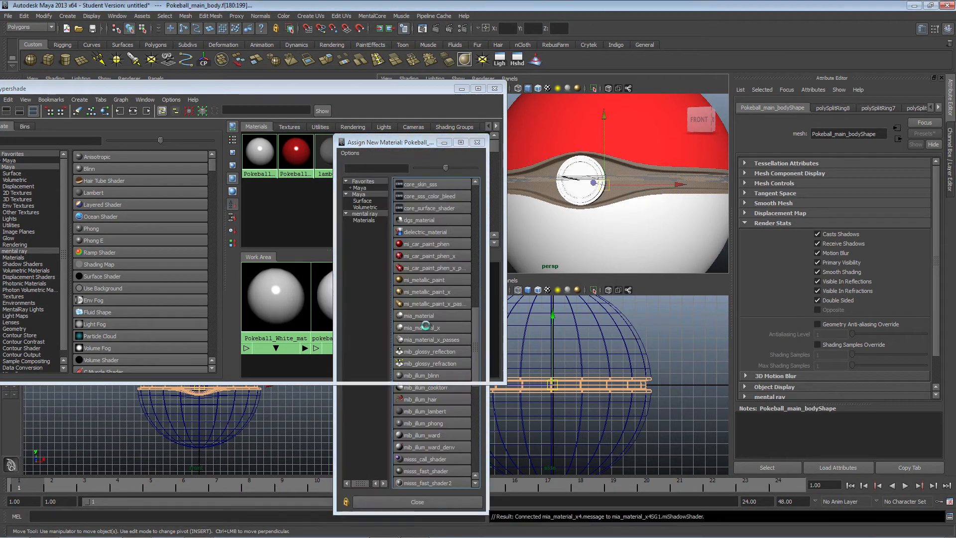
left_click(461, 88)
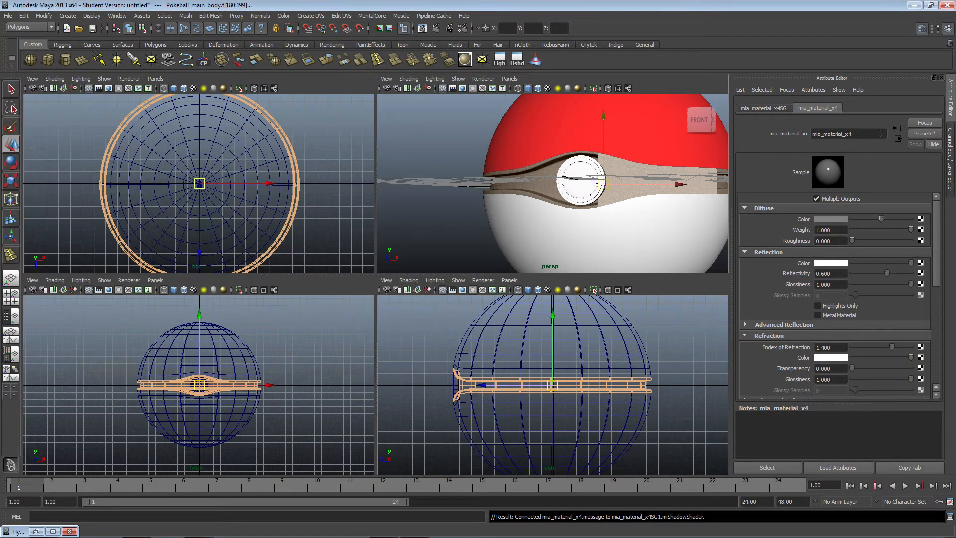
- Rename the middle band's new material as Pokeball_middle_mat
double_click(879, 133)
type("Pokeball_mi")
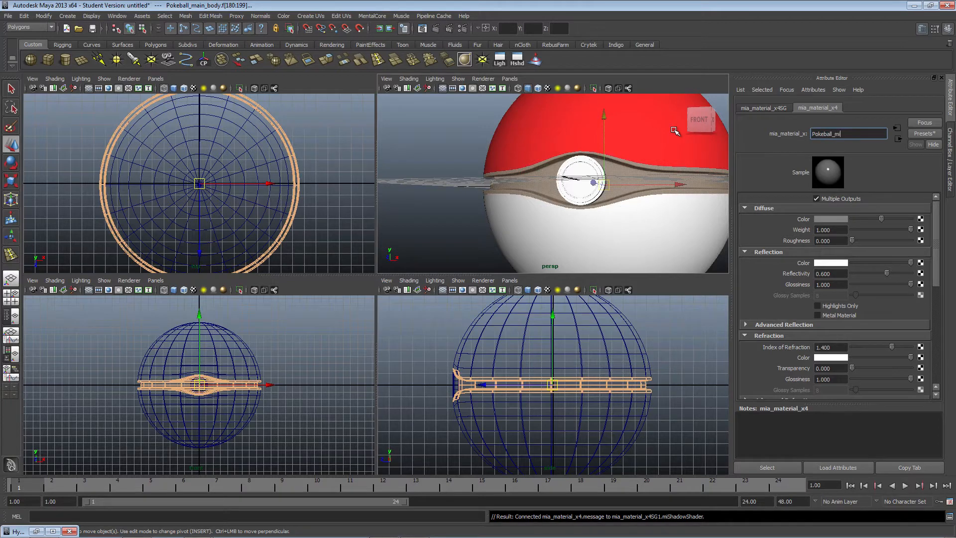
type("ddle_mat")
key("Return")
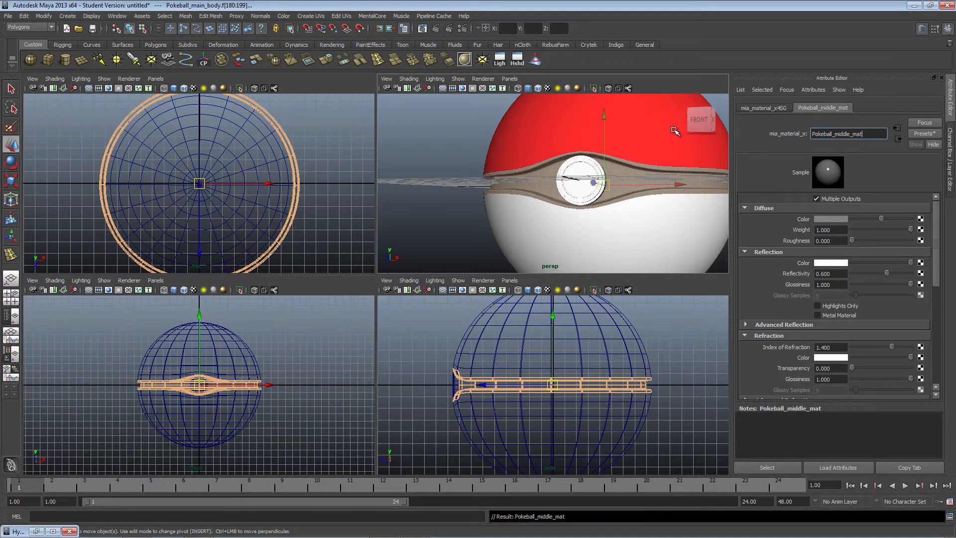
- Give Pokeball_middle_mat a near-black diffuse color, reflectivity 0.35 and reflection glossiness 0.3
left_click(855, 220)
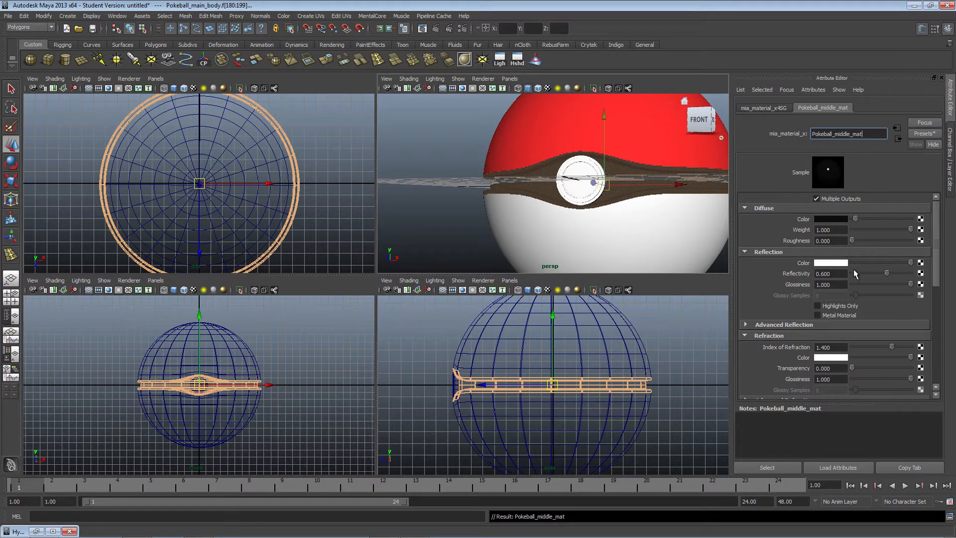
left_click(830, 273)
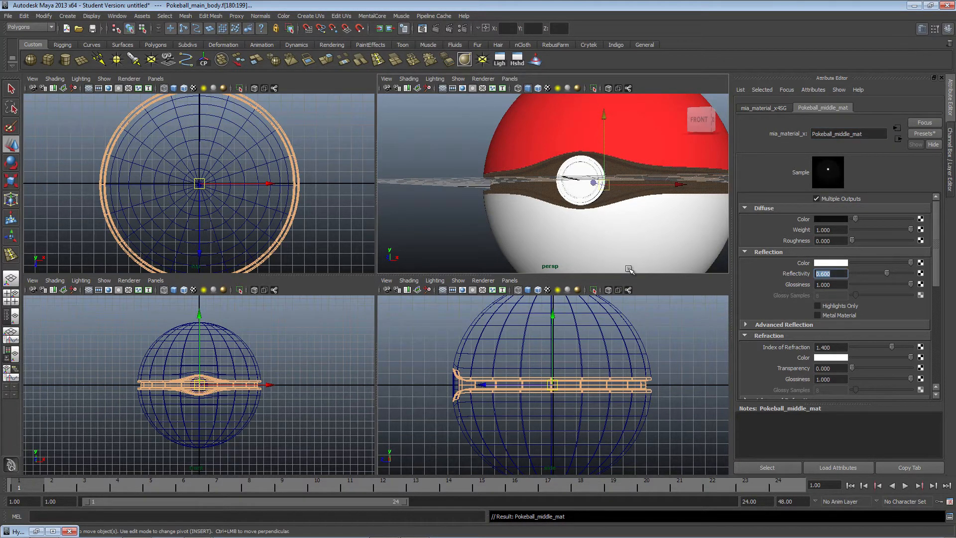
type(".")
key("Tab")
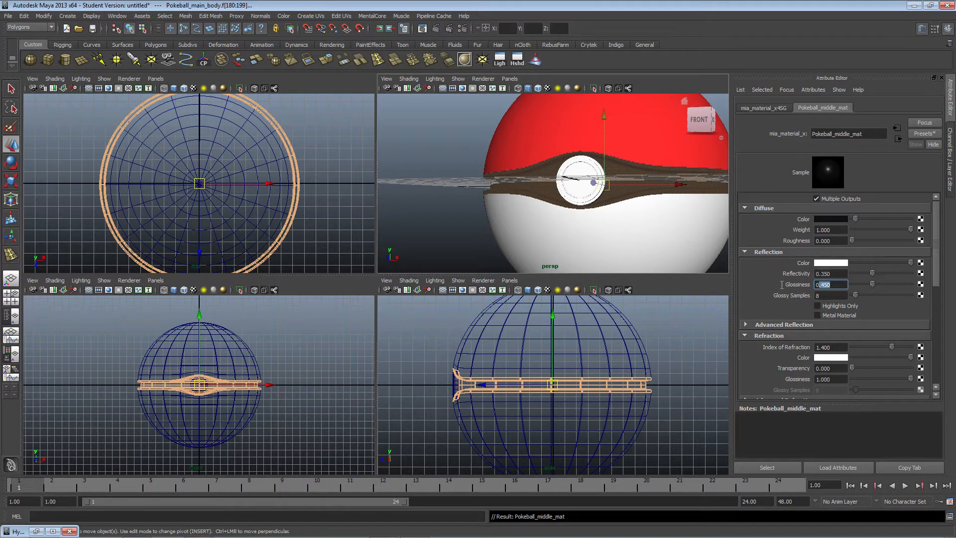
type("0.3")
key("Return")
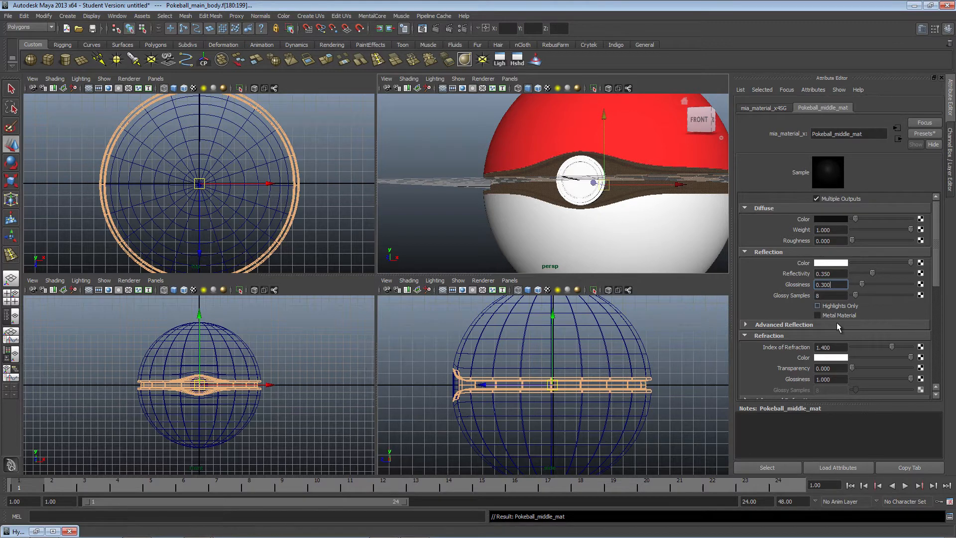
- Set the reflection glossy samples of Pokeball_middle_mat to 32 and clear the selection
key("Tab")
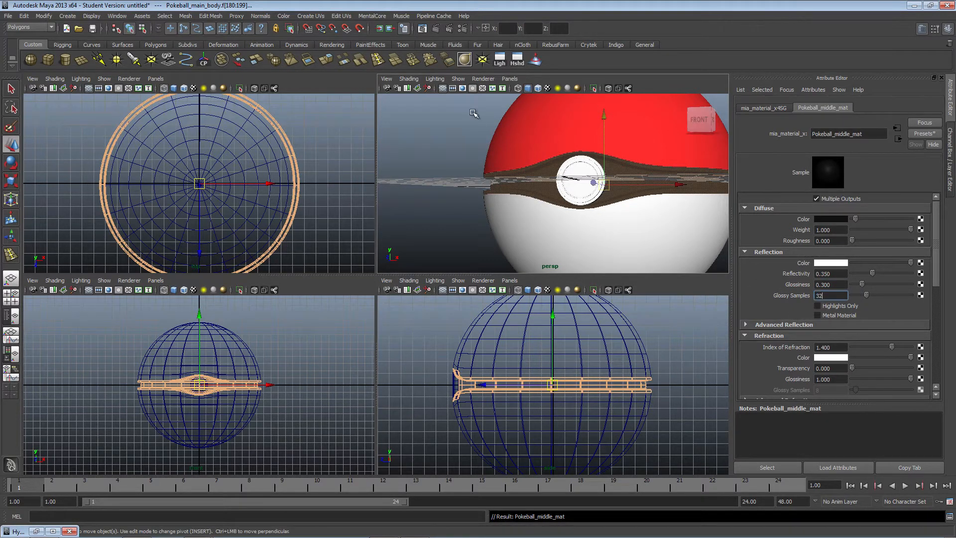
left_click(450, 160)
left_click_drag(450, 160, 653, 175, "alt")
right_click_drag(654, 176, 613, 213, "alt")
left_click_drag(609, 190, 598, 211, "alt")
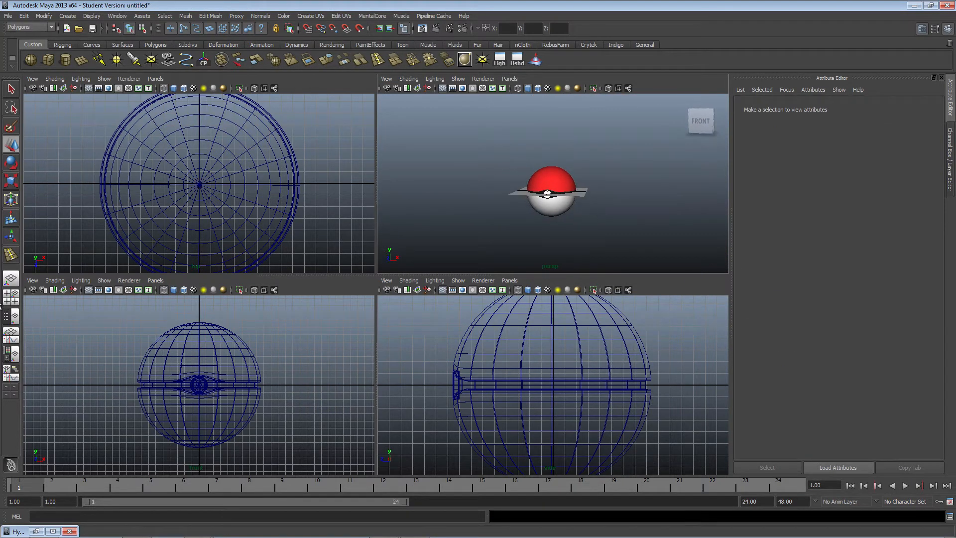
- Switch to the layout with the Outliner beside one large perspective view and frame the Pokeball
left_click(11, 315)
left_click_drag(477, 298, 551, 290, "alt")
scroll(550, 290, "up", 5)
left_click_drag(290, 403, 297, 354, "alt")
- Group Pokeball_main_body and Pokeball_Button together and rename the group as Pokeball
left_click(71, 143)
left_click(79, 152, "shift")
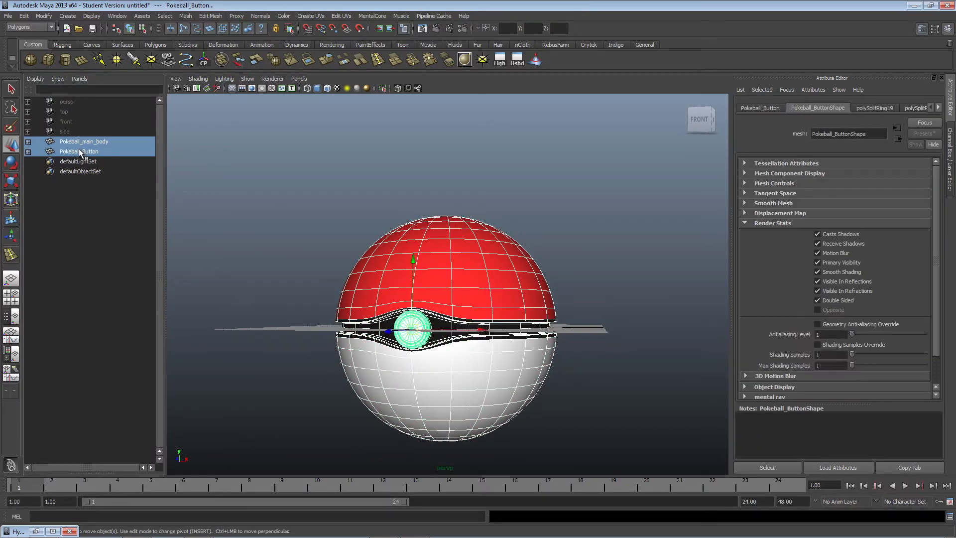
key("ctrl+g")
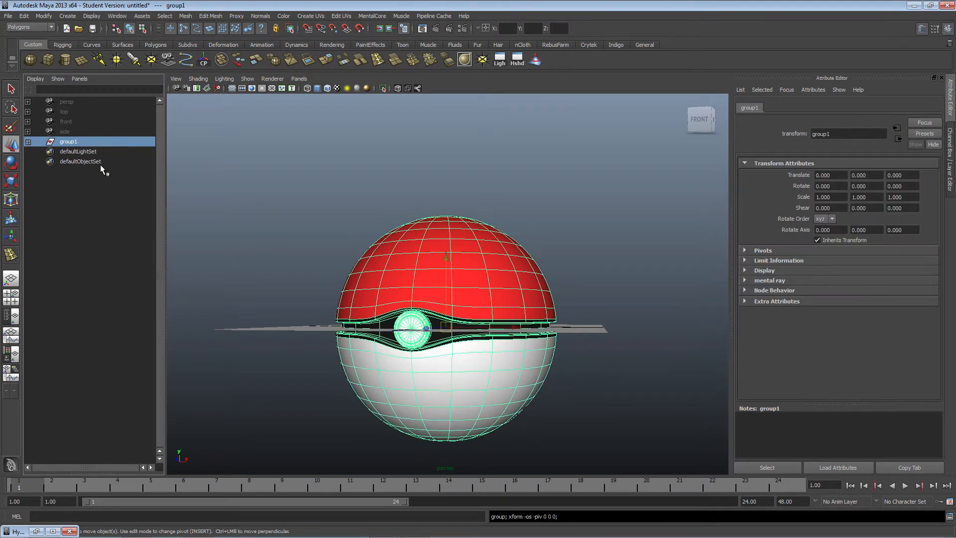
double_click(65, 142)
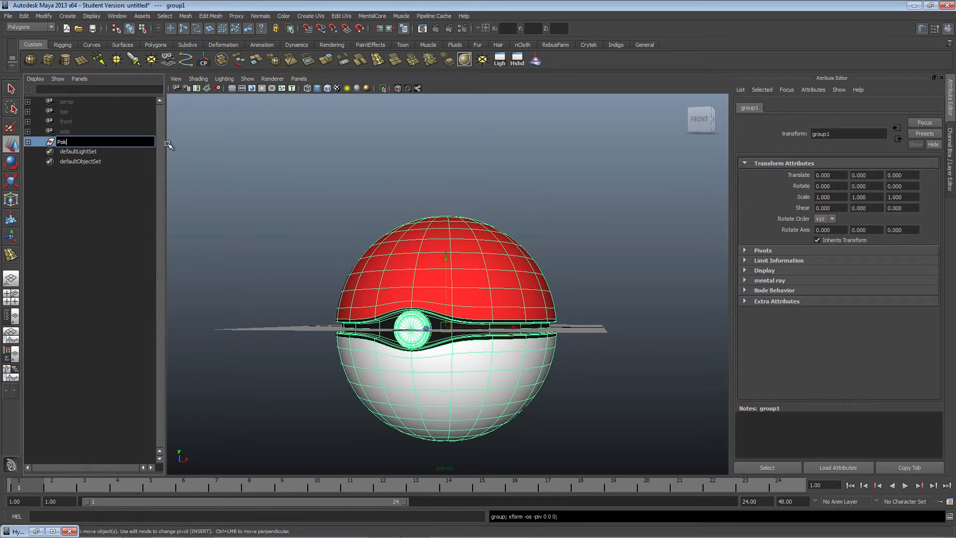
key("Return")
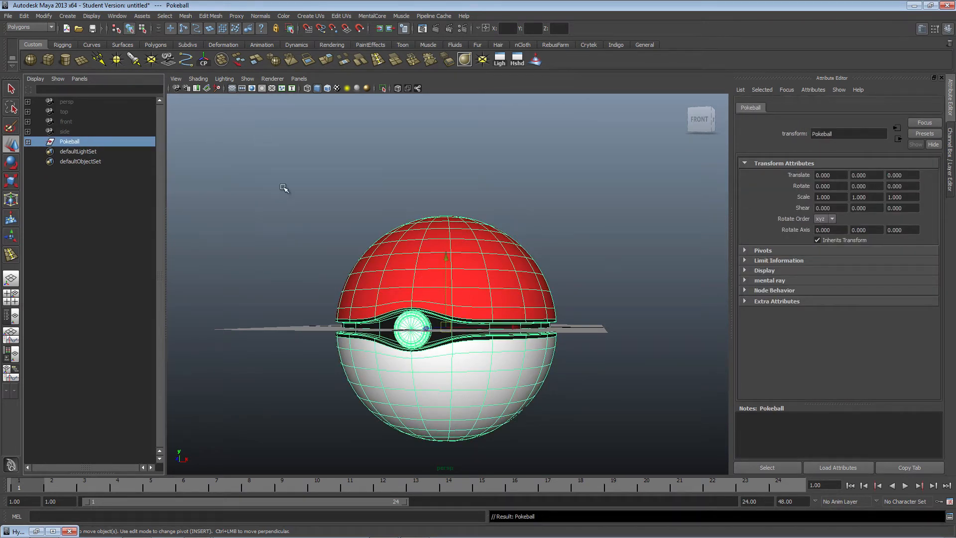
- Raise the Pokeball group to about 4.66 on the Y axis and undo the stray Z move
left_click_drag(488, 242, 443, 193, "alt")
left_click_drag(423, 264, 419, 275)
key("ctrl+z")
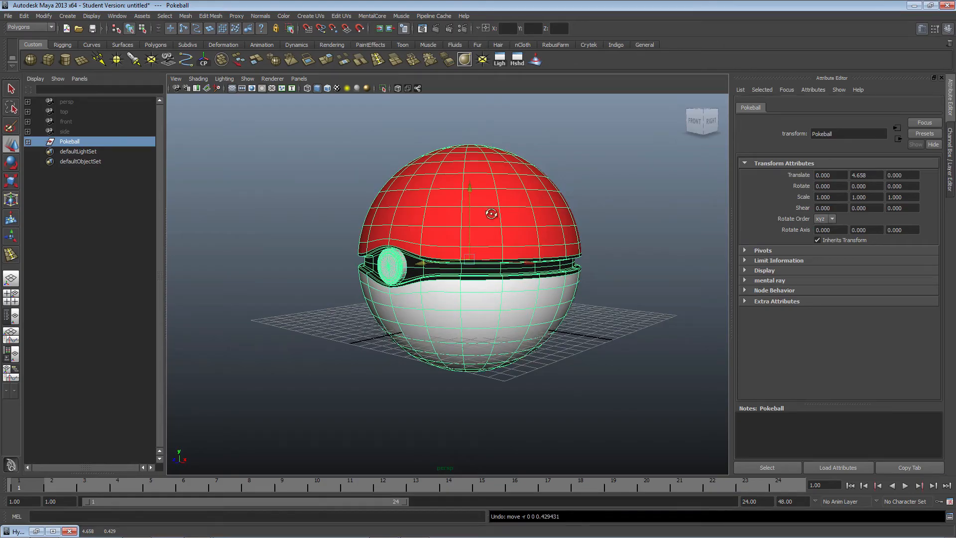
left_click_drag(491, 214, 455, 239, "alt")
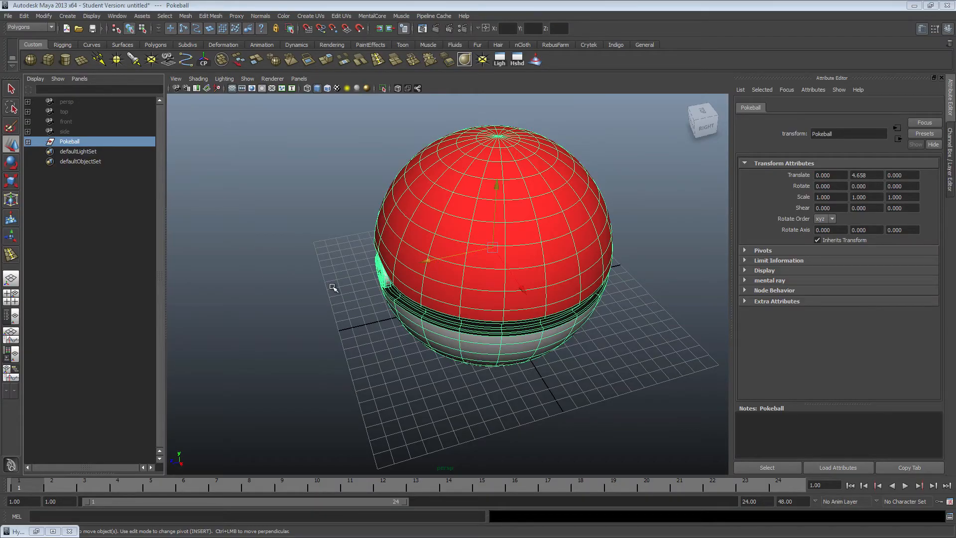
- Examine the shaded Pokeball from several sides, including its button, middle band and height relative to the grid
left_click_drag(345, 401, 369, 384, "alt")
left_click(292, 271)
left_click_drag(293, 271, 324, 328, "alt")
middle_click_drag(340, 224, 339, 321, "alt")
scroll(386, 311, "up", 5)
middle_click_drag(304, 359, 311, 265, "alt")
scroll(310, 265, "down", 8)
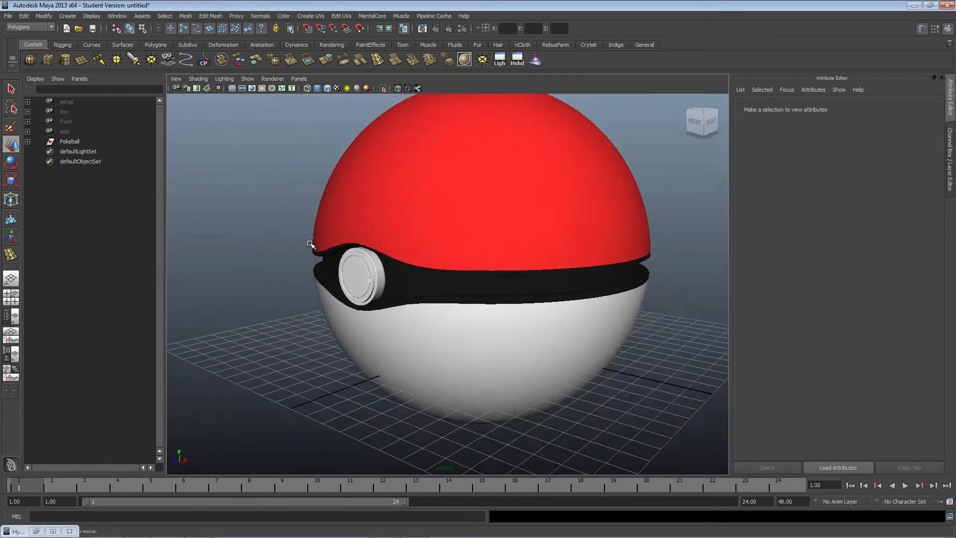
left_click_drag(577, 215, 505, 241, "alt")
scroll(574, 192, "down", 4)
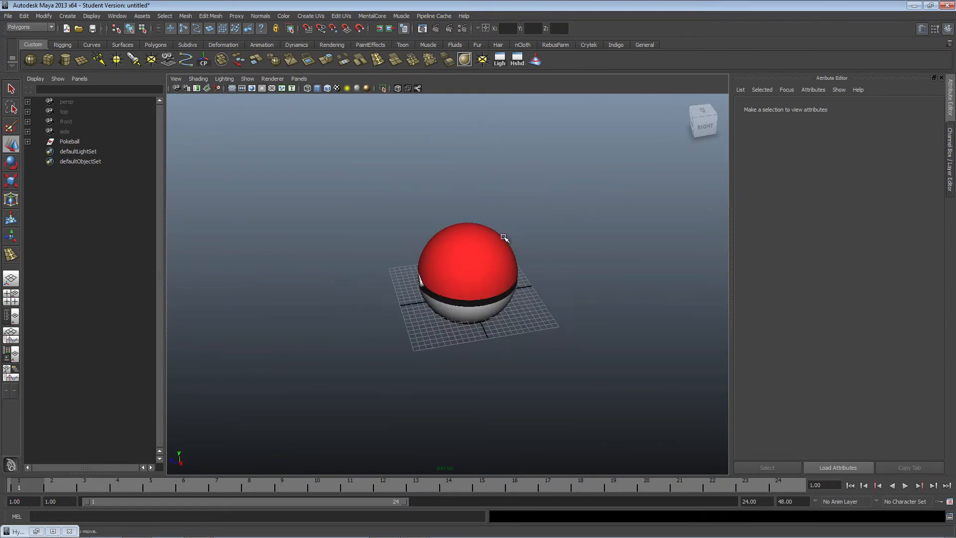
scroll(500, 245, "up", 5)
left_click_drag(351, 332, 382, 303, "alt")
middle_click_drag(382, 303, 360, 328, "alt")
scroll(360, 327, "down", 3)
left_click_drag(472, 281, 463, 297, "alt")
left_click_drag(320, 290, 432, 232, "alt")
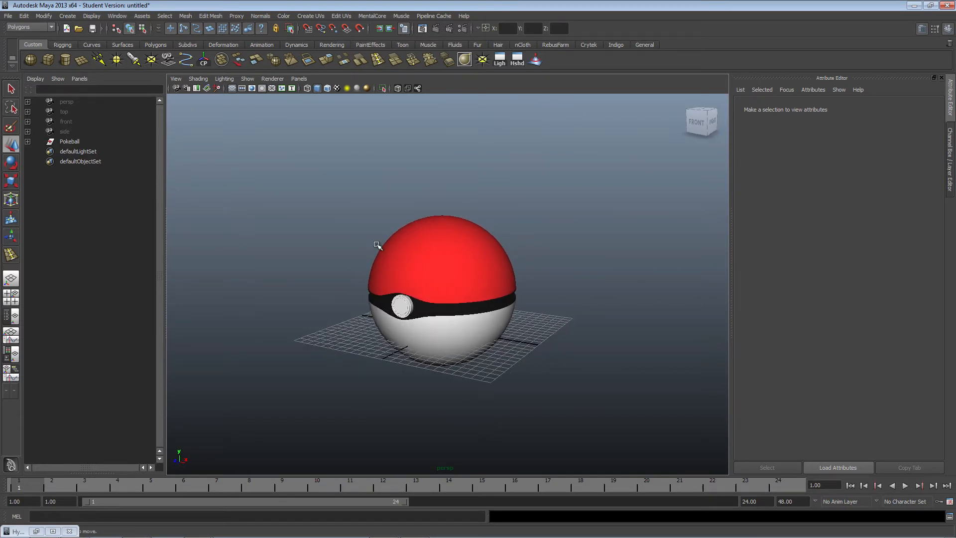
- Raise the Pokeball group to about 8.59 on the Y axis so it rests on the grid, and deselect it
left_click(67, 140)
middle_click_drag(448, 219, 430, 194)
left_click_drag(429, 194, 456, 185, "alt")
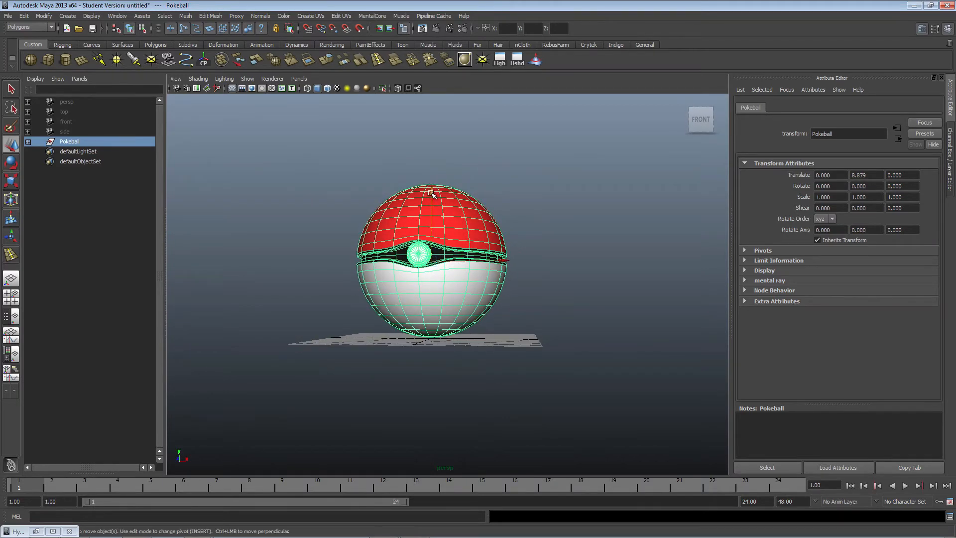
middle_click_drag(430, 194, 432, 196)
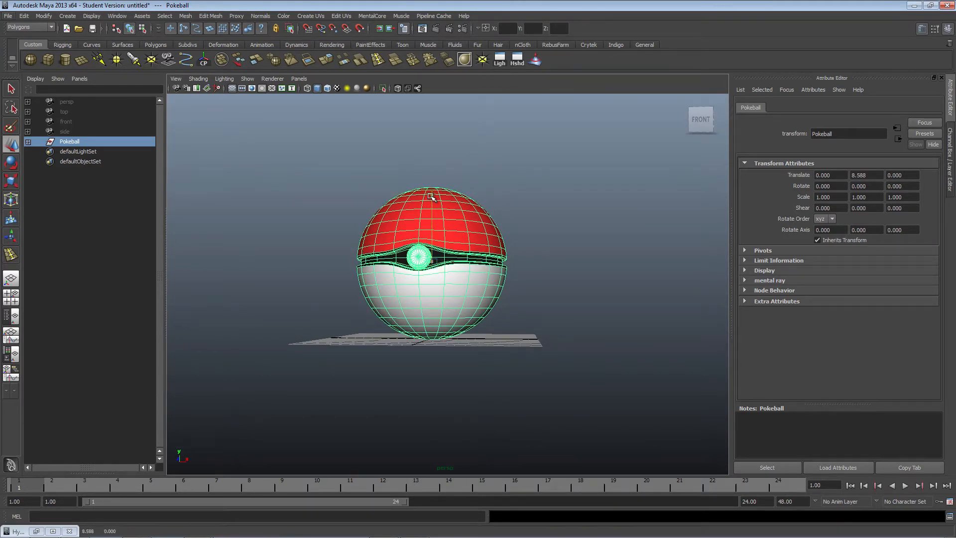
left_click(553, 193)
- Create a polygon plane under the Pokeball that extends beyond the grid, centred at about X -0.32 and Z -2.26
left_click_drag(553, 193, 408, 205, "alt")
right_click_drag(408, 205, 384, 204, "alt")
left_click_drag(373, 243, 621, 217, "alt")
left_click(82, 60)
left_click_drag(549, 288, 403, 323)
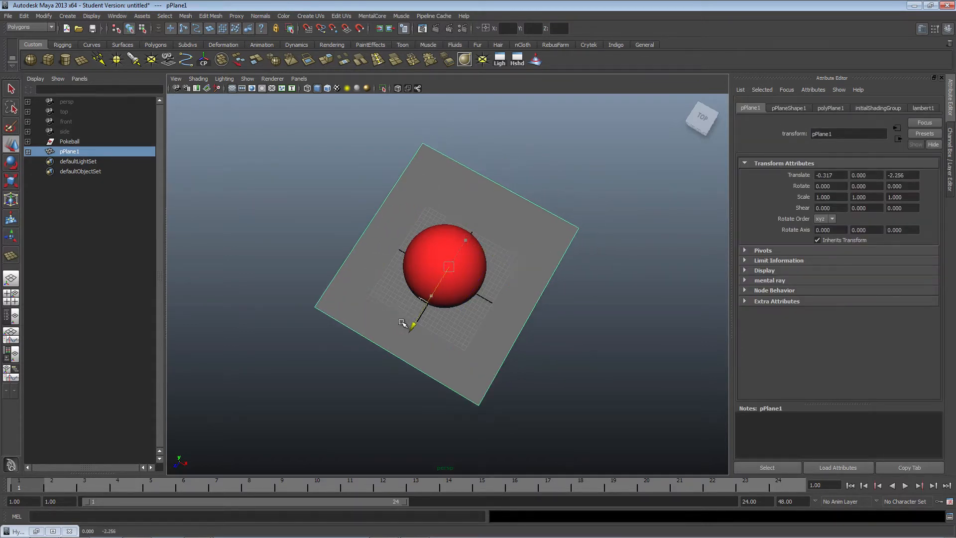
- Check from several angles and distances how the Pokeball sits on the new plane
left_click_drag(344, 340, 413, 242, "alt")
right_click_drag(448, 259, 547, 288, "alt")
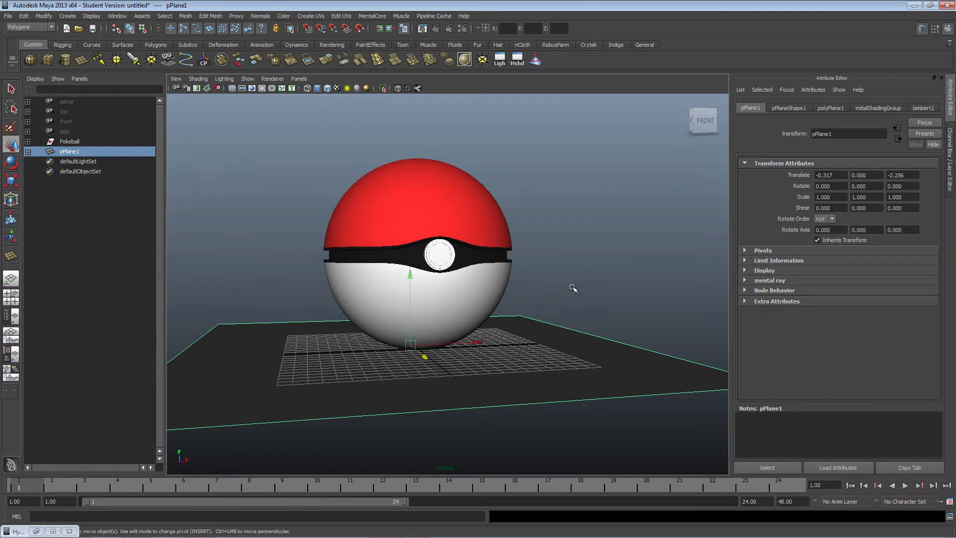
left_click_drag(546, 288, 510, 293, "alt")
mouse_move(232, 339)
right_mouse_down()
mouse_move(227, 467)
mouse_move(249, 338)
mouse_move(231, 338)
right_mouse_up()
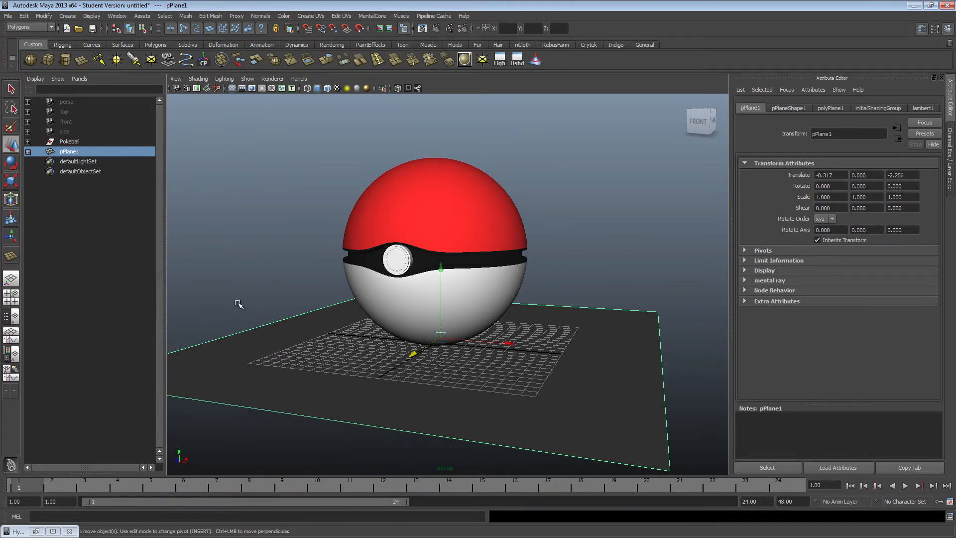
left_click(269, 246)
left_click_drag(327, 214, 356, 236, "alt")
right_click_drag(347, 241, 361, 286, "alt")
scroll(360, 286, "down", 10)
left_click_drag(535, 246, 471, 305, "alt")
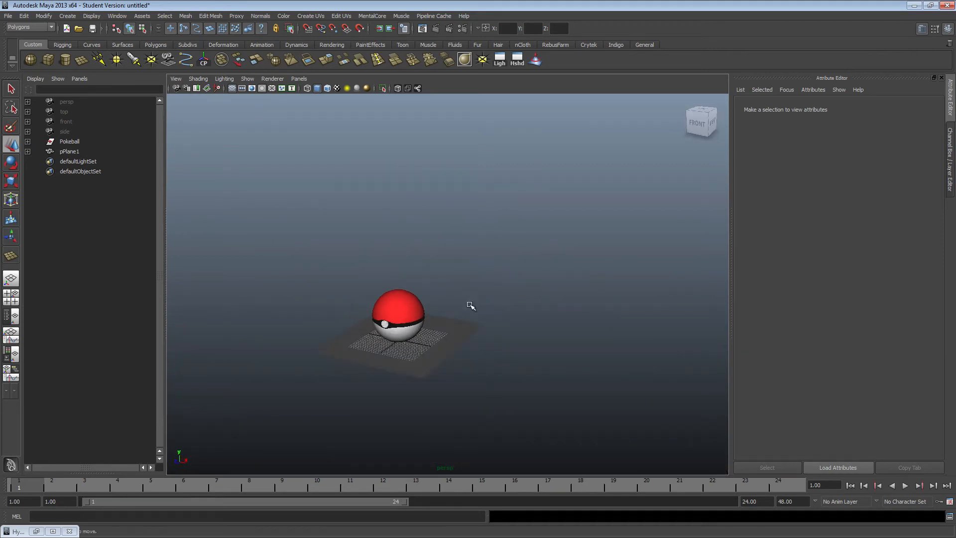
key("f")
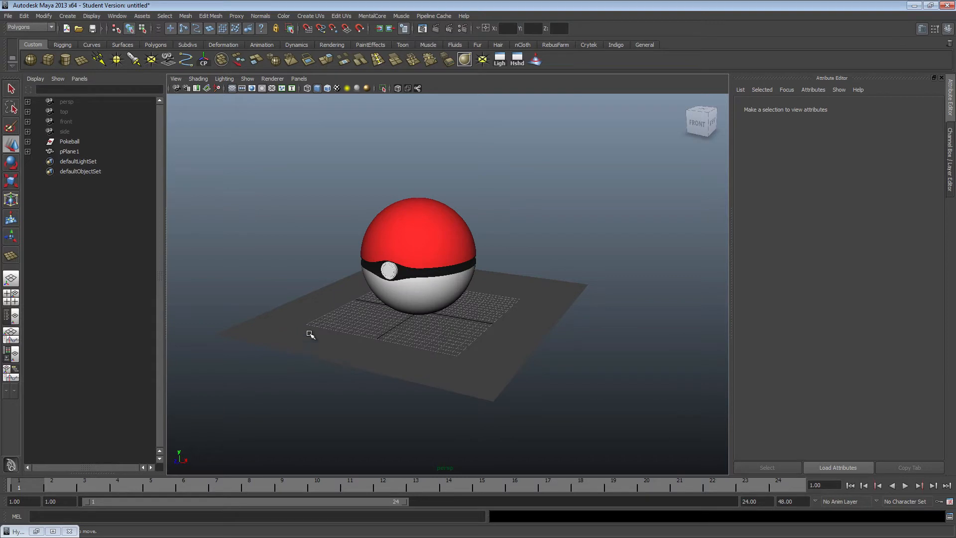
- Extrude the plane's face about 2.27 units downward to turn it into a thin tabletop slab
left_click(309, 333)
left_click_drag(362, 398, 361, 300, "alt")
right_click(361, 300)
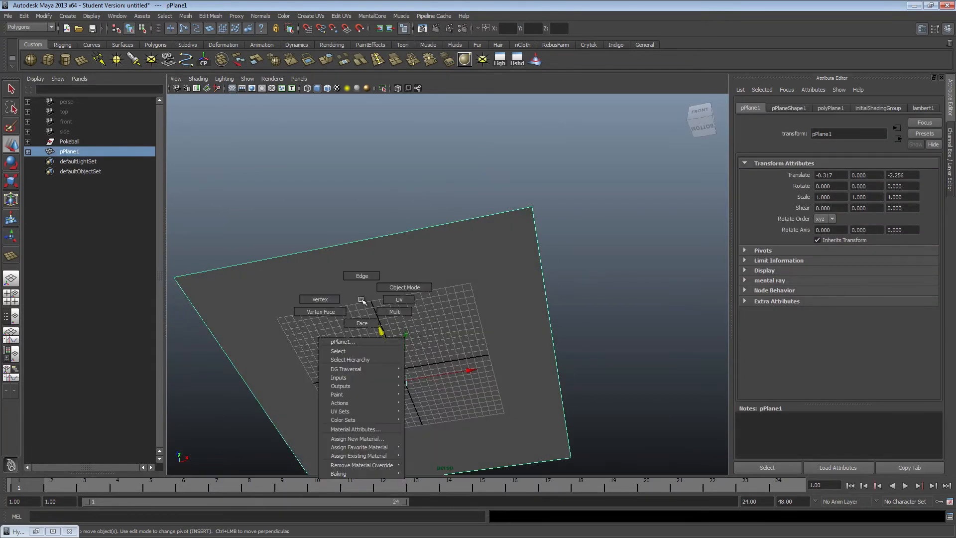
right_click_drag(334, 274, 330, 299)
middle_click_drag(496, 309, 534, 248, "alt")
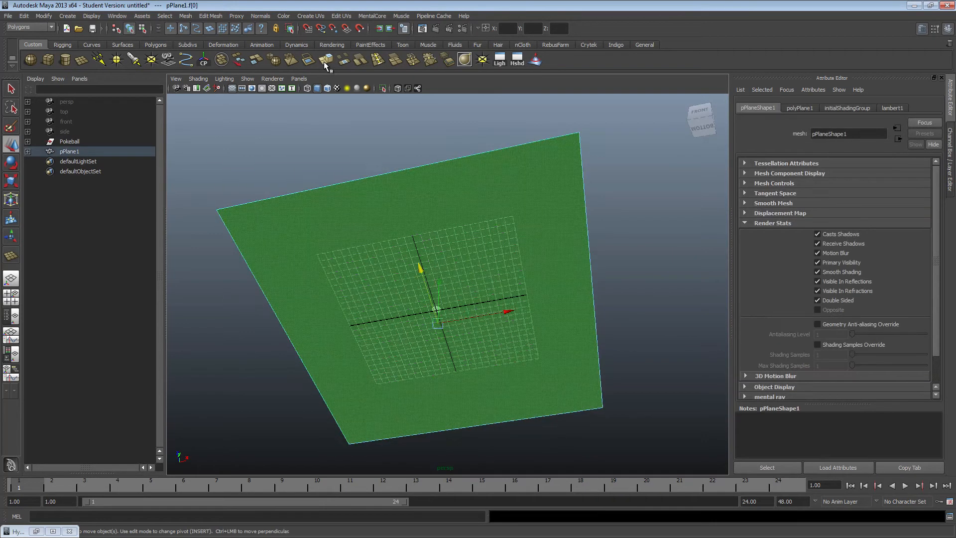
left_click(324, 61)
left_click_drag(500, 245, 476, 295, "alt")
left_click_drag(449, 252, 444, 384)
left_click_drag(444, 293, 451, 326, "alt")
middle_click_drag(451, 326, 468, 228, "alt")
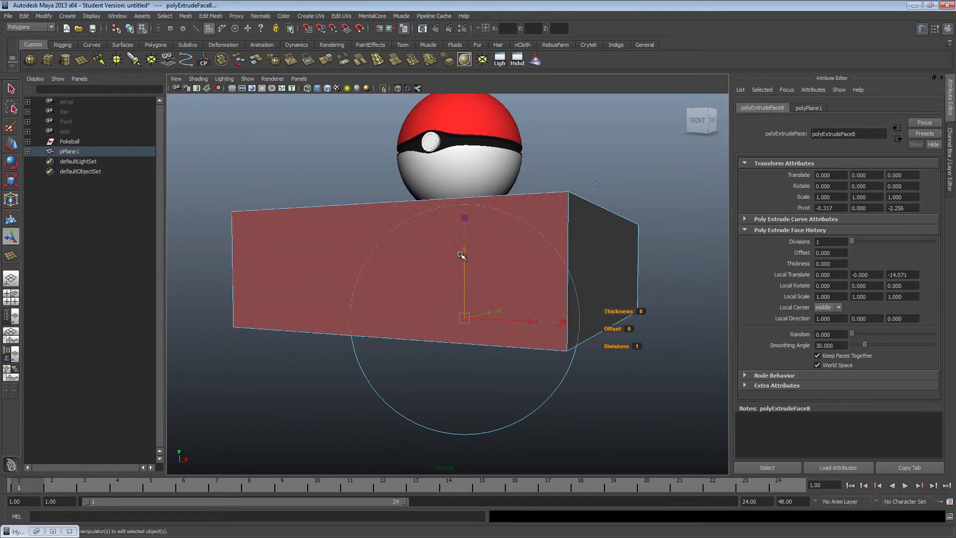
left_click_drag(464, 254, 472, 201)
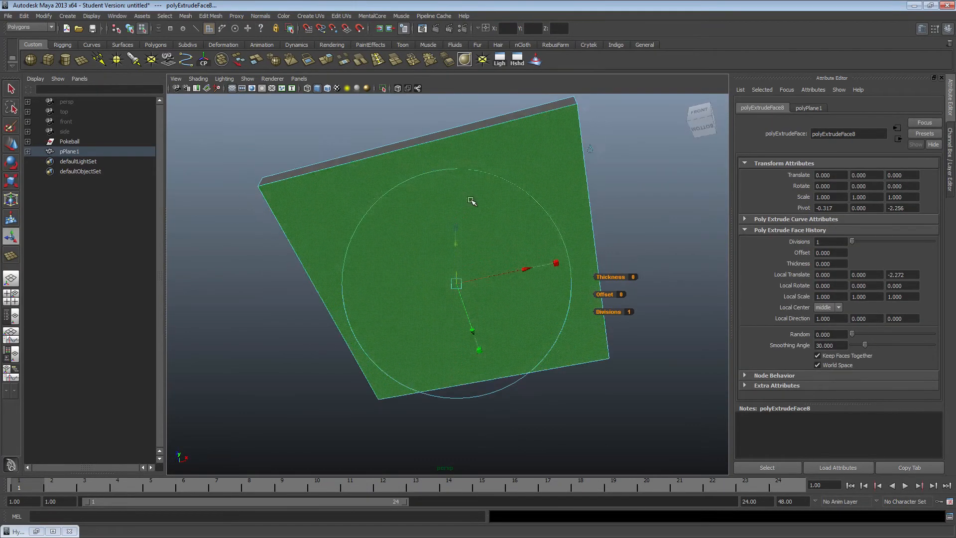
- Insert four edge loops around the tabletop, one close to each outer side, undoing and replacing the second loop
left_click(378, 59)
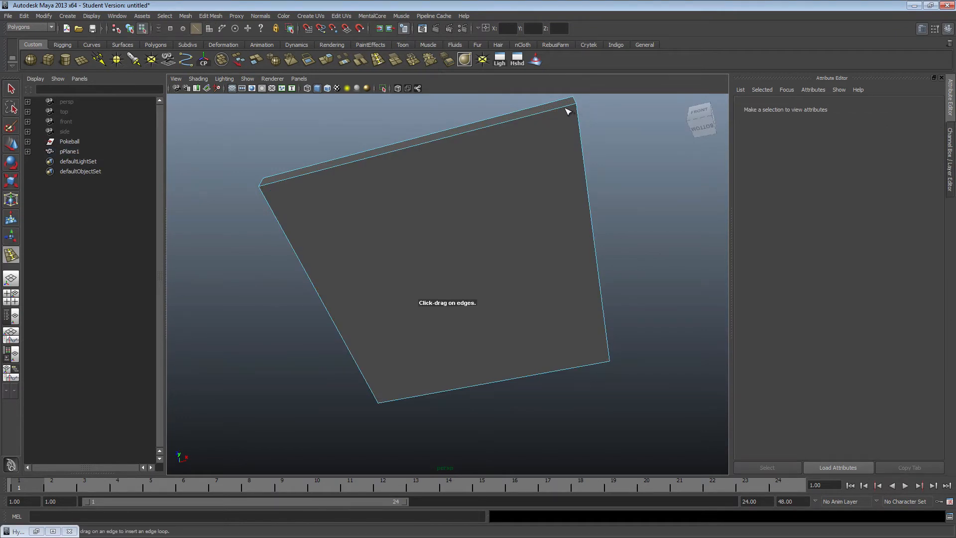
left_click(567, 109)
left_click(577, 120)
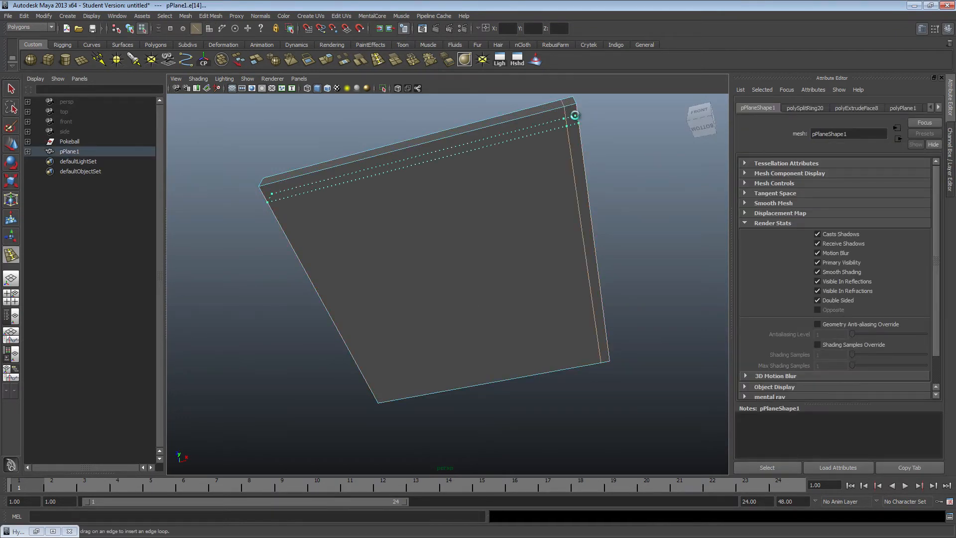
key("ctrl+z")
left_click(579, 119)
left_click_drag(601, 363, 600, 357)
left_click_drag(387, 394, 390, 396)
key("w")
- Extrude the four small corner faces on the tabletop's underside about 49.65 units downward to form legs
right_click_drag(376, 204, 377, 227)
left_click(265, 190)
left_click(576, 112, "shift")
left_click(607, 359, "shift")
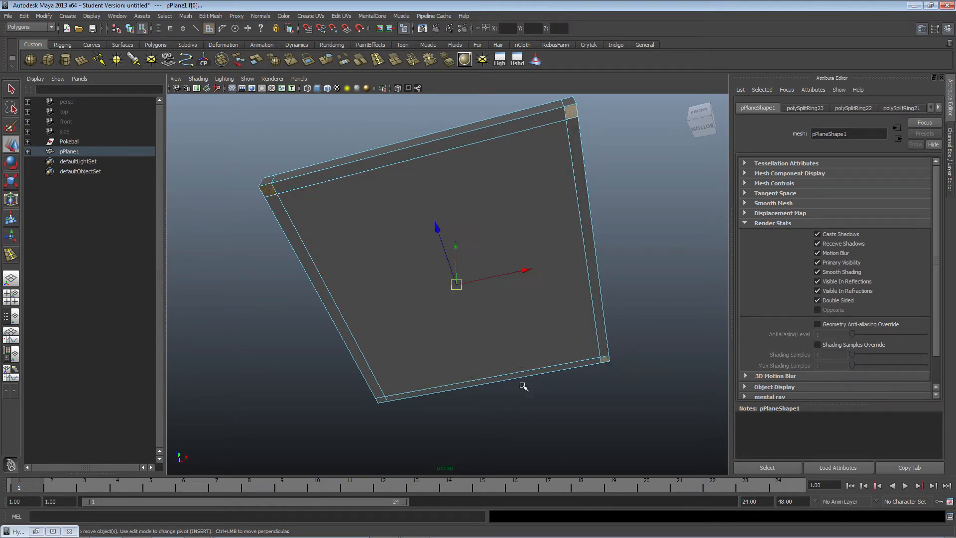
left_click(378, 402, "shift")
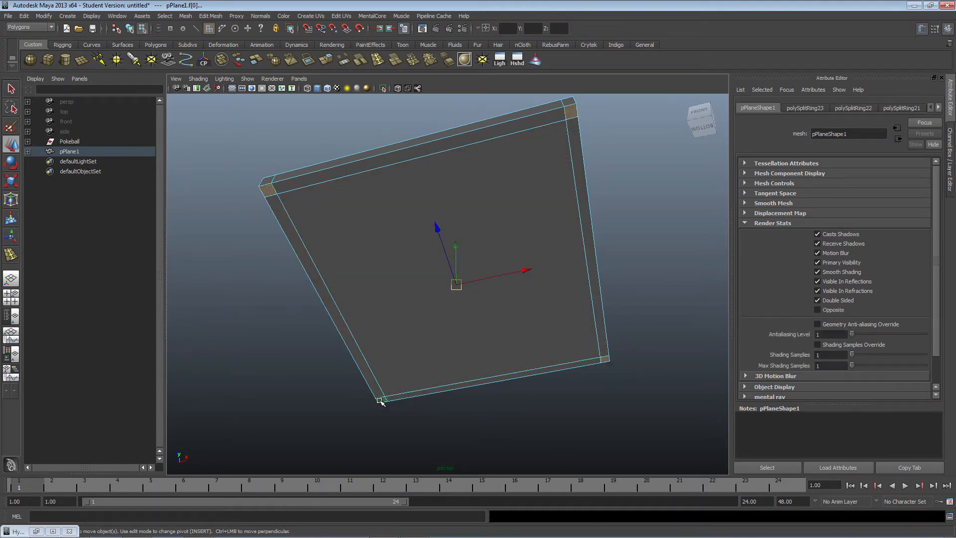
left_click(326, 60)
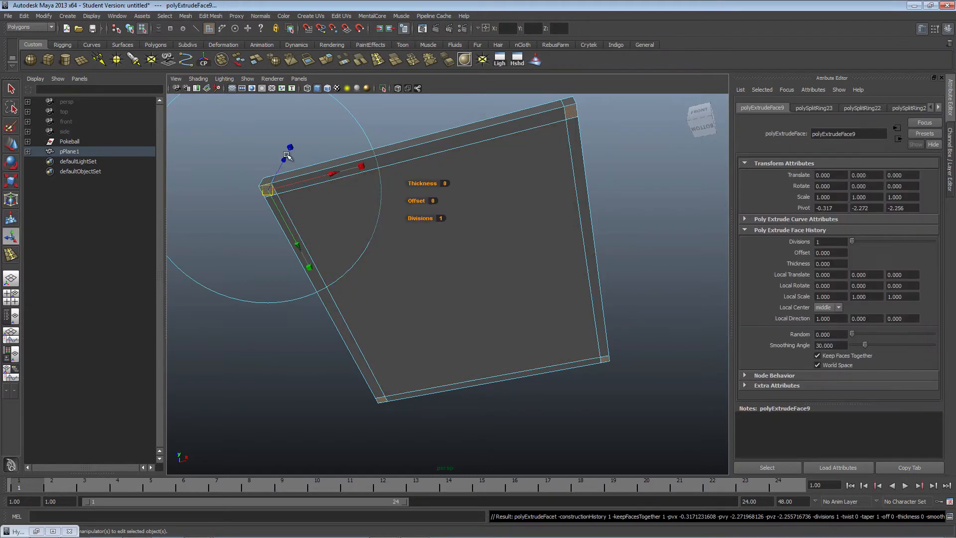
left_click_drag(285, 159, 239, 279)
- Try to bevel the four upper outer edges of the tabletop
left_click_drag(450, 214, 331, 280, "alt")
right_click_drag(329, 281, 329, 258)
scroll(309, 299, "up", 4)
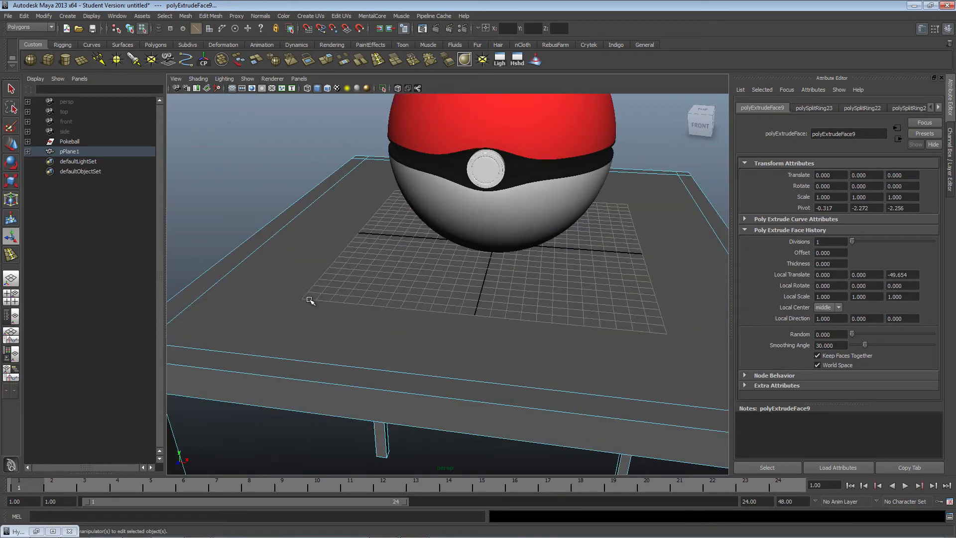
middle_click_drag(368, 319, 382, 320, "alt")
left_click(294, 319)
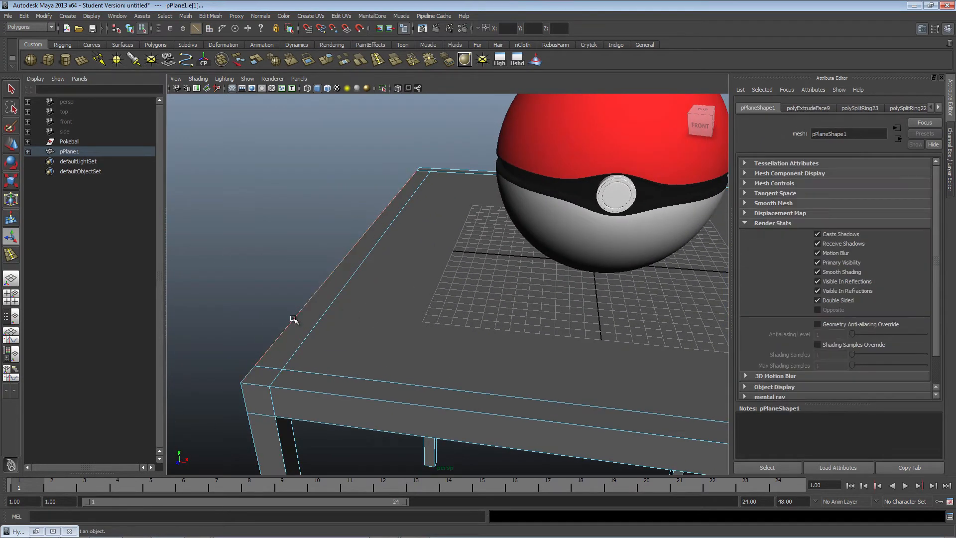
left_click(309, 391, "shift")
left_click_drag(459, 171, 493, 321, "alt")
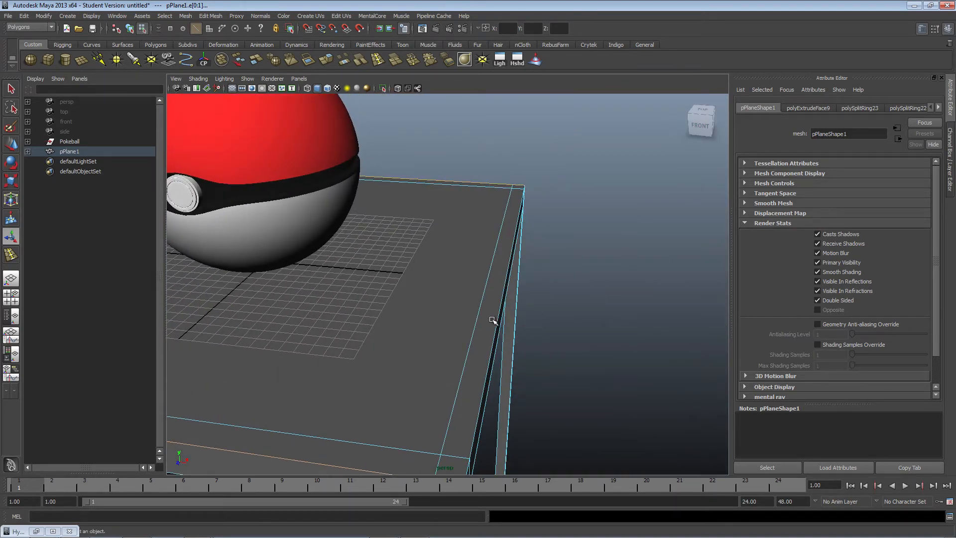
left_click(499, 319, "shift")
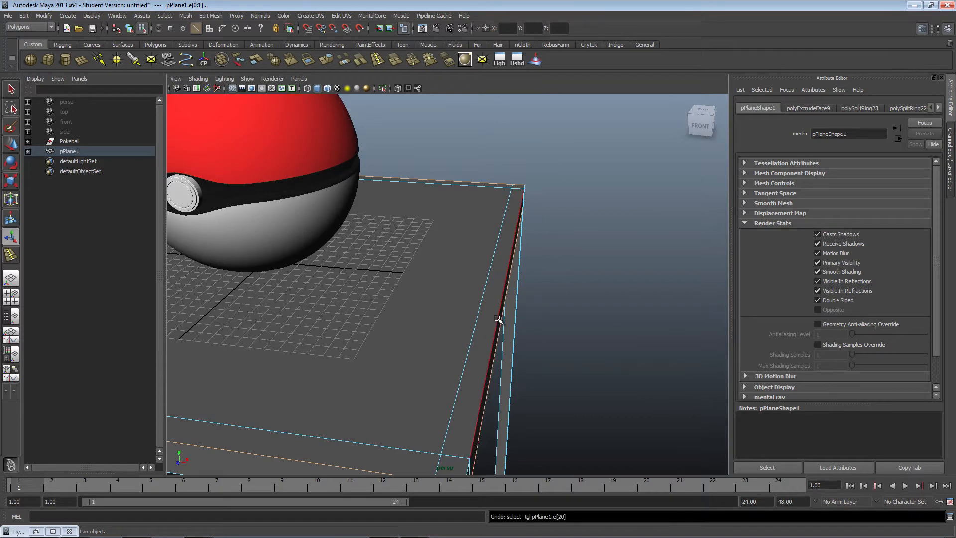
left_click_drag(418, 297, 484, 251, "alt")
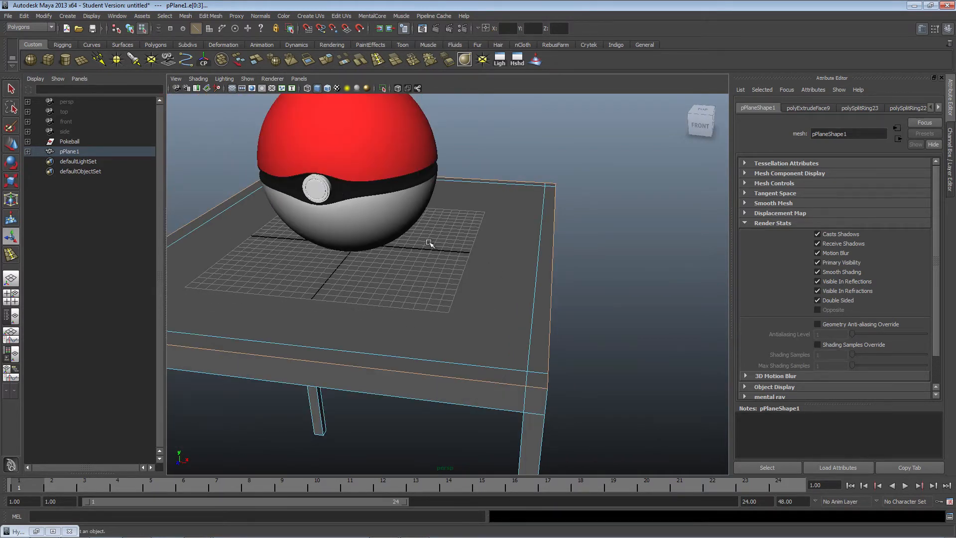
right_click_drag(483, 256, 405, 228, "alt")
middle_click_drag(405, 228, 556, 254, "alt")
middle_click_drag(499, 198, 435, 254, "alt")
left_click(205, 17)
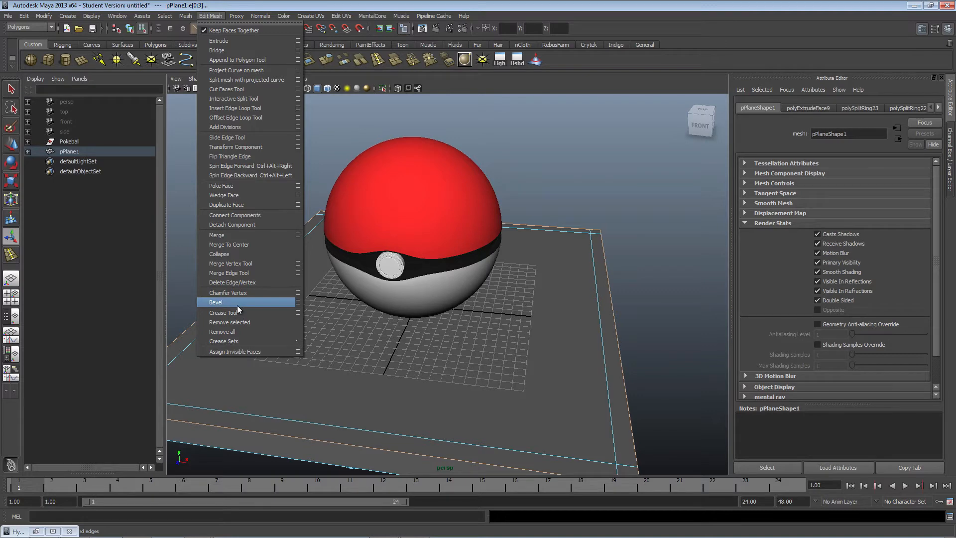
left_click(562, 1)
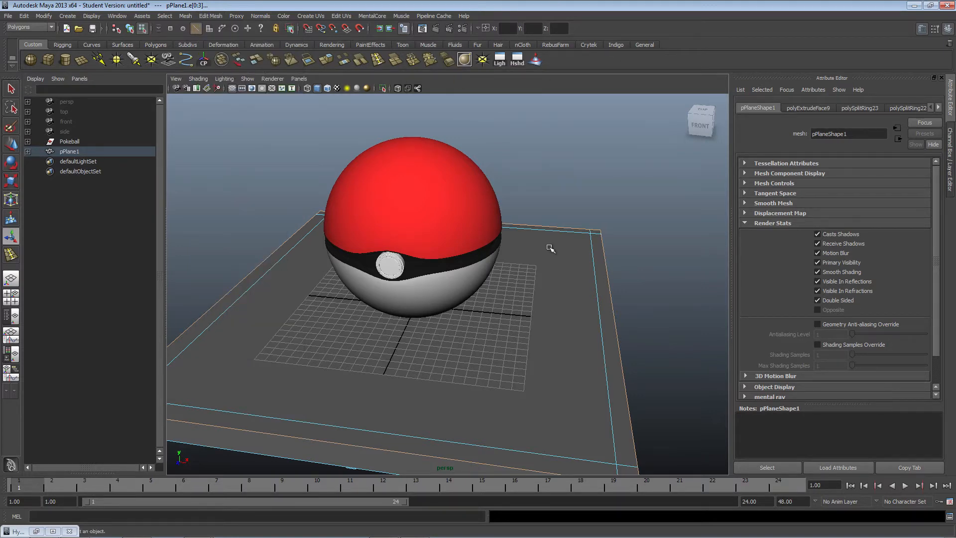
left_click(573, 306)
left_click_drag(563, 320, 450, 295, "alt")
right_click_drag(323, 279, 317, 258)
middle_click_drag(264, 171, 355, 228, "alt")
right_click_drag(355, 227, 431, 274, "alt")
right_click_drag(299, 259, 377, 269, "alt")
middle_click_drag(338, 265, 298, 321, "alt")
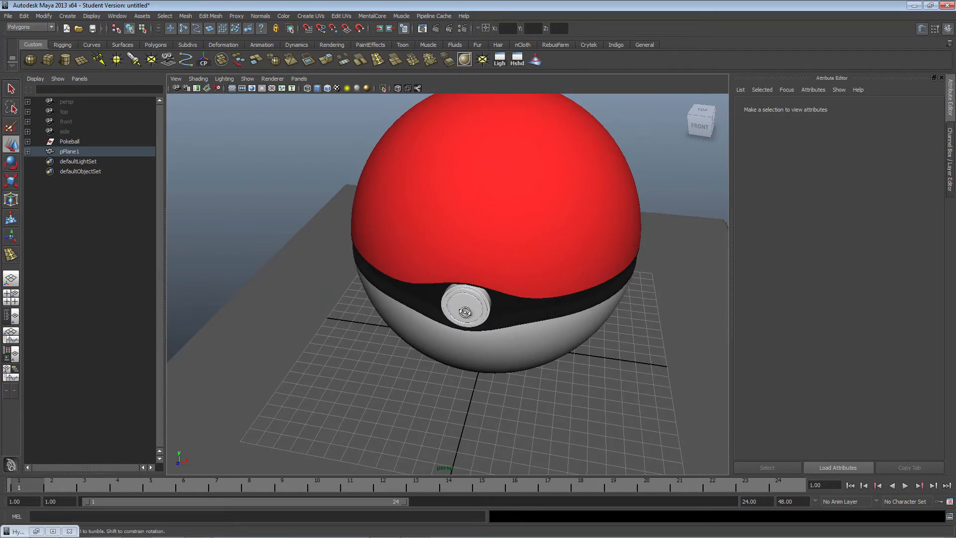
- Scale the table to about 0.783 along Z and position it under the Pokeball at about 0.995 in Z
left_click_drag(466, 312, 480, 286, "alt")
right_click_drag(480, 286, 380, 352, "alt")
left_click_drag(380, 352, 446, 293, "alt")
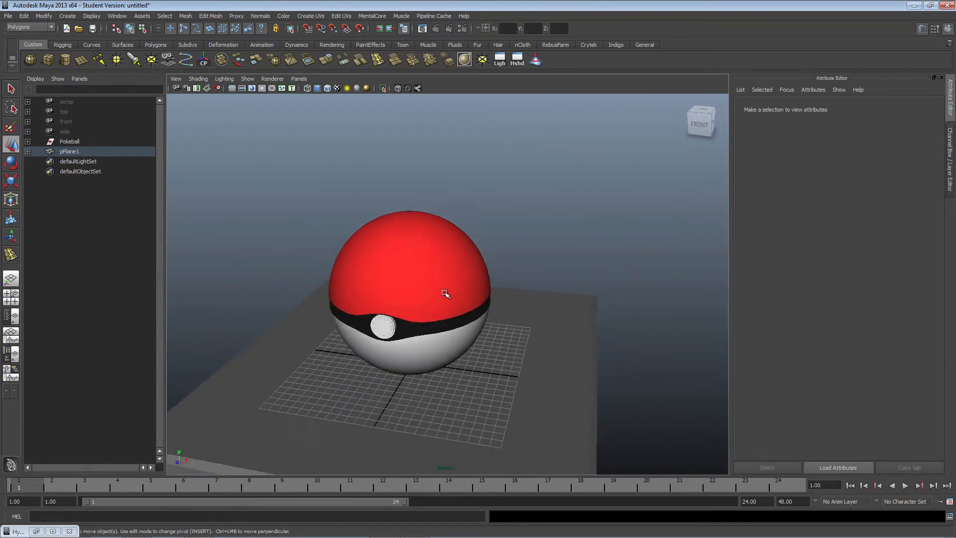
right_click_drag(446, 292, 409, 299, "alt")
scroll(409, 299, "down", 3)
left_click_drag(603, 309, 545, 345, "alt")
left_click(438, 363)
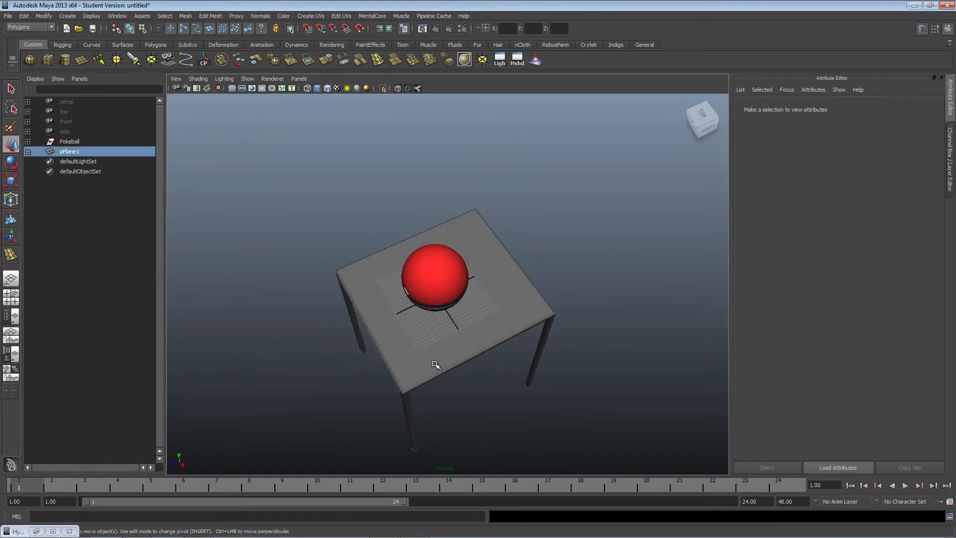
key("r")
left_click_drag(351, 333, 369, 317)
left_click(12, 144)
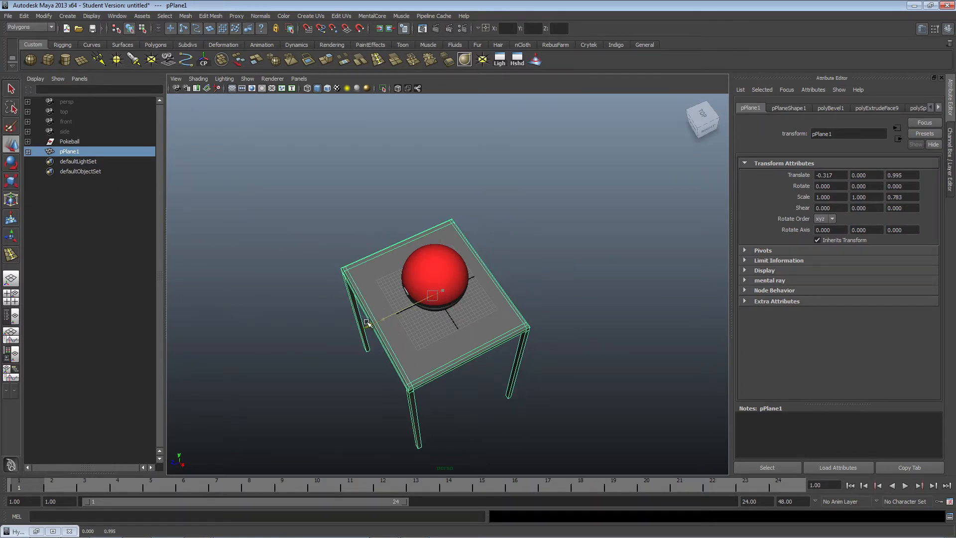
left_click(317, 235)
- Nudge the table slightly sideways to refine its placement beneath the Pokeball
left_click_drag(317, 242, 406, 271, "alt")
right_click_drag(405, 271, 450, 334, "alt")
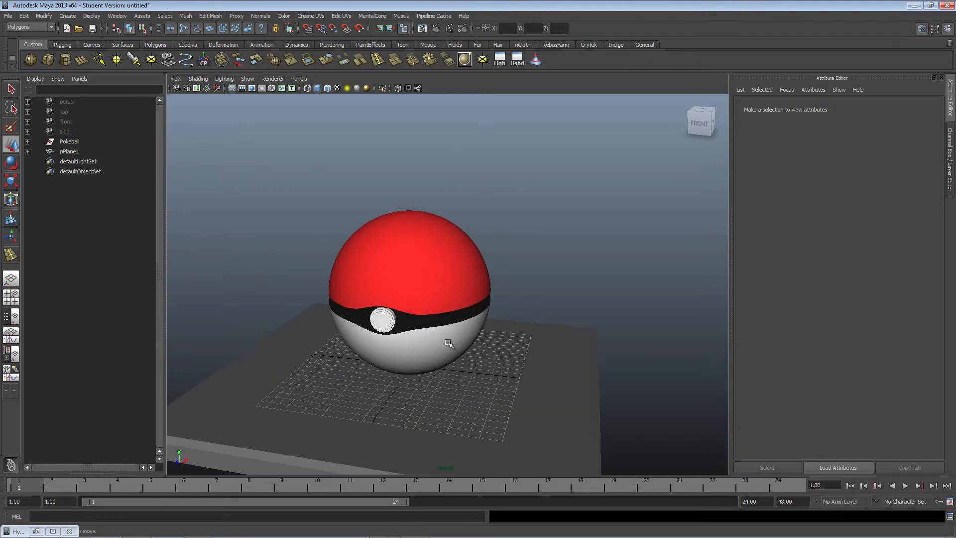
left_click_drag(317, 361, 295, 366, "alt")
middle_click_drag(383, 343, 411, 333, "alt")
left_click(355, 414)
left_click_drag(495, 361, 387, 359, "alt")
left_click_drag(330, 239, 292, 209, "alt")
left_click(277, 232)
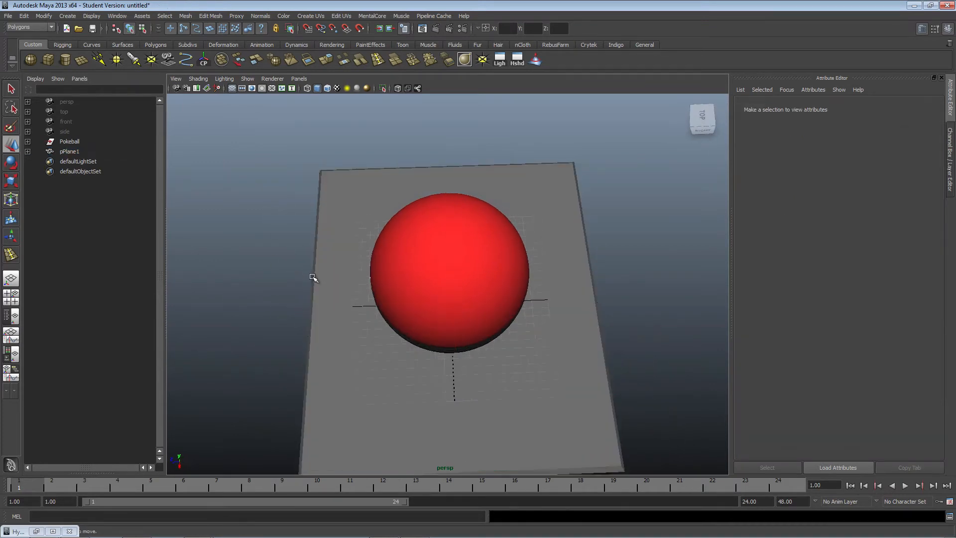
left_click(344, 313)
left_click_drag(382, 296, 379, 295)
left_click(256, 279)
- Examine the Pokeball's placement on the table from several angles and distances
left_click_drag(279, 321, 405, 286, "alt")
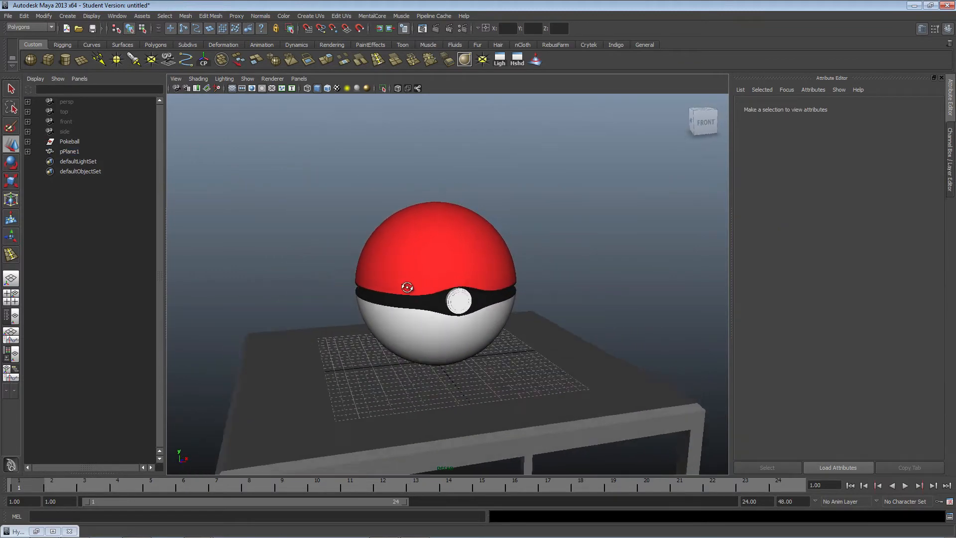
right_click_drag(406, 285, 532, 303, "alt")
left_click_drag(621, 356, 572, 347, "alt")
scroll(587, 338, "down", 5)
left_click_drag(514, 285, 636, 312, "alt")
scroll(562, 298, "down", 5)
scroll(555, 306, "down", 3)
scroll(555, 305, "up", 10)
scroll(613, 298, "down", 5)
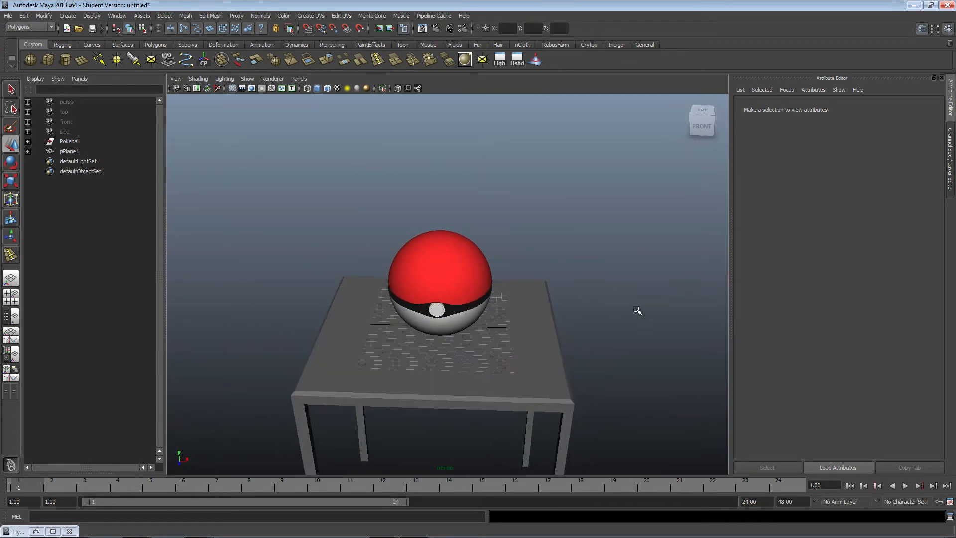
scroll(590, 351, "up", 6)
left_click_drag(589, 350, 592, 320, "alt")
scroll(585, 330, "down", 5)
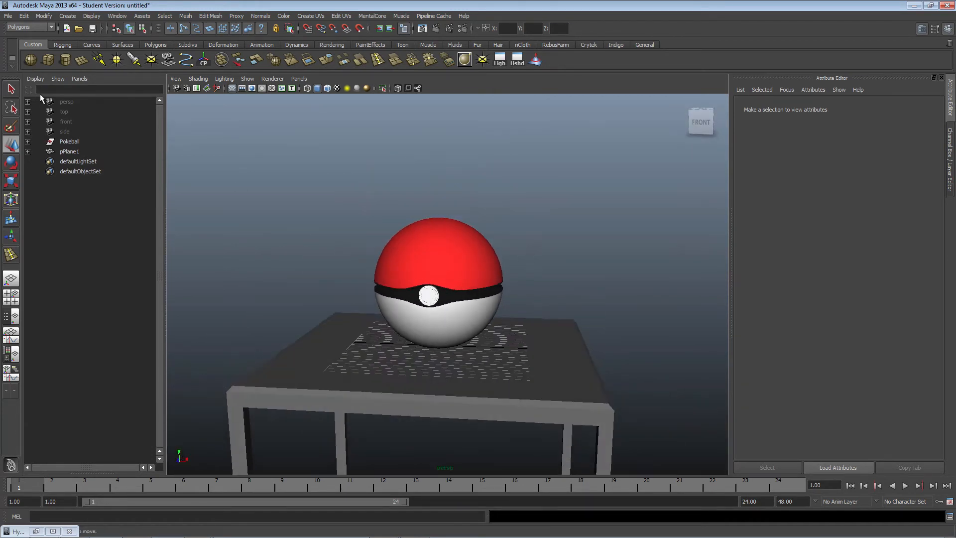
- Create a large polygon sphere enclosing the table and Pokeball, with Casts Shadows and Receive Shadows turned off
left_click(28, 63)
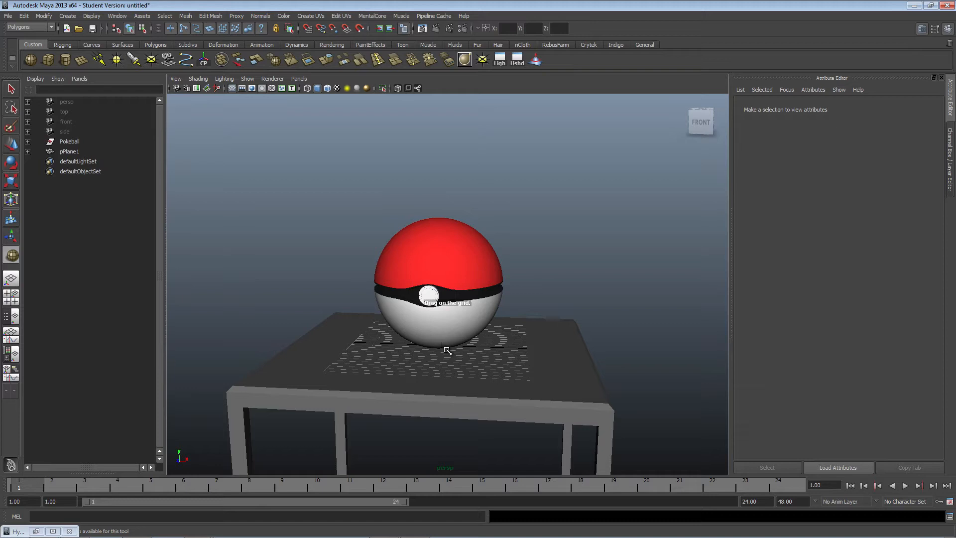
mouse_move(441, 352)
left_mouse_down()
mouse_move(805, 227)
mouse_move(734, 249)
left_mouse_up()
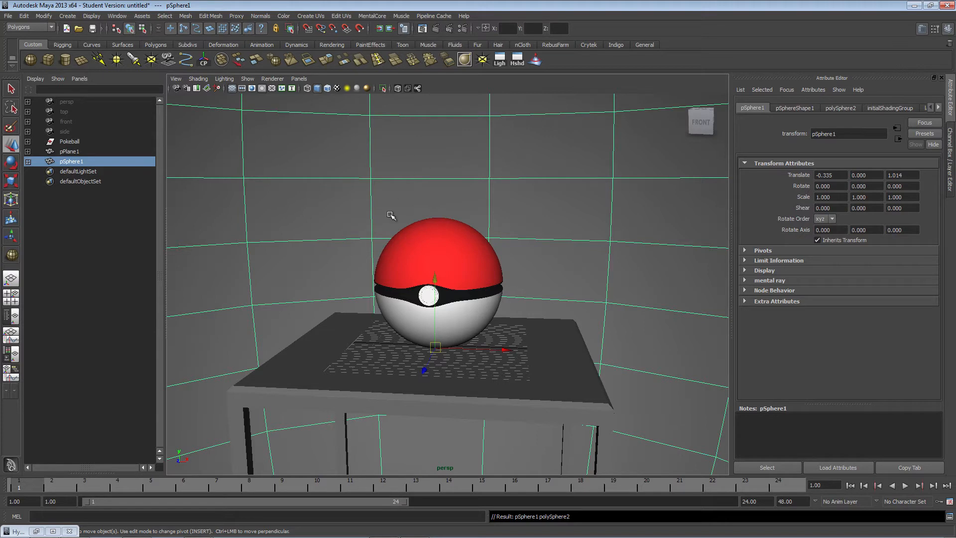
left_click_drag(529, 241, 560, 228, "alt")
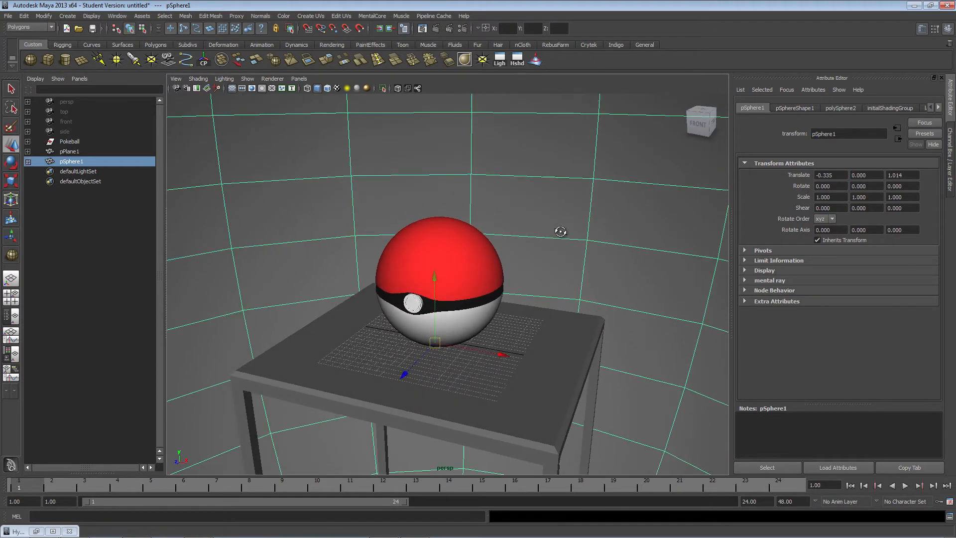
left_click(794, 109)
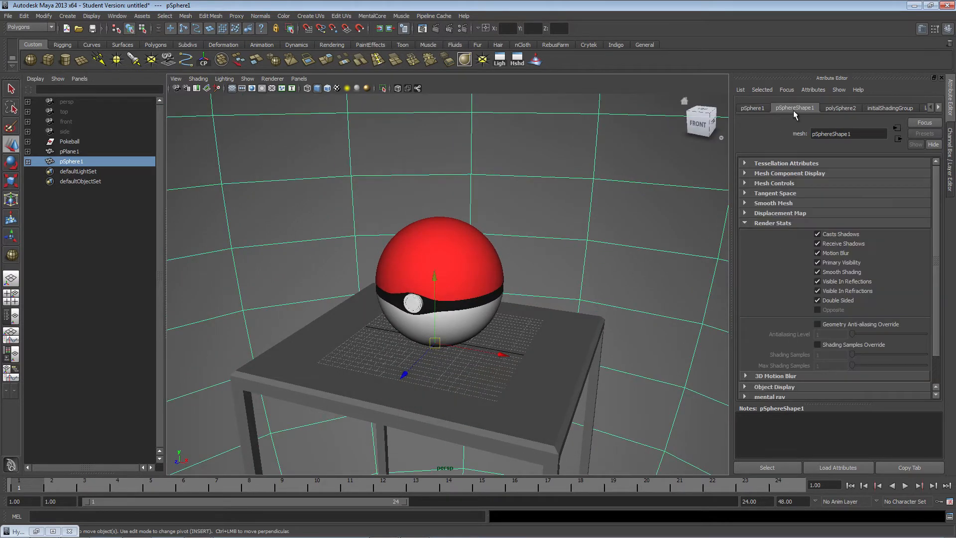
left_click(827, 244)
- Assign a new Lambert material to the enclosing sphere and set its color to black
right_click(543, 144)
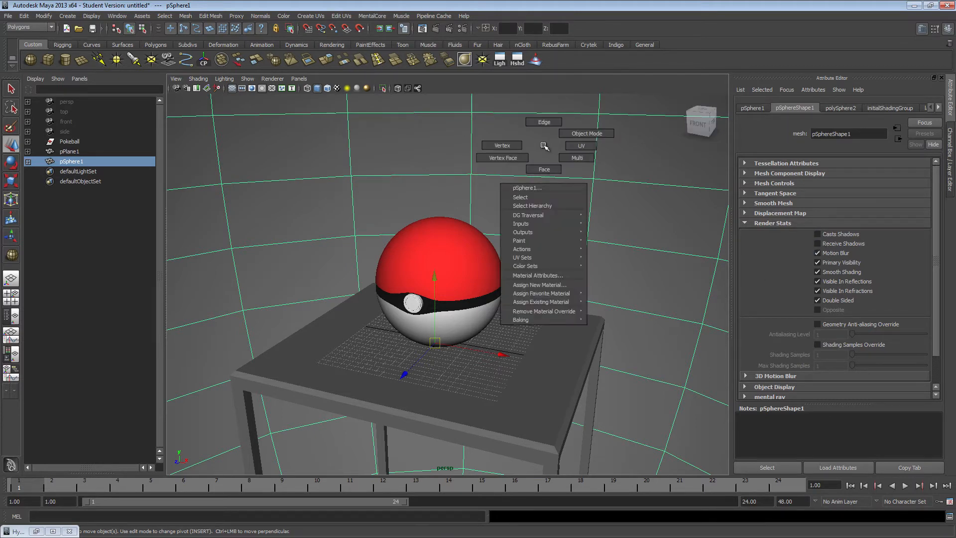
left_click(527, 276)
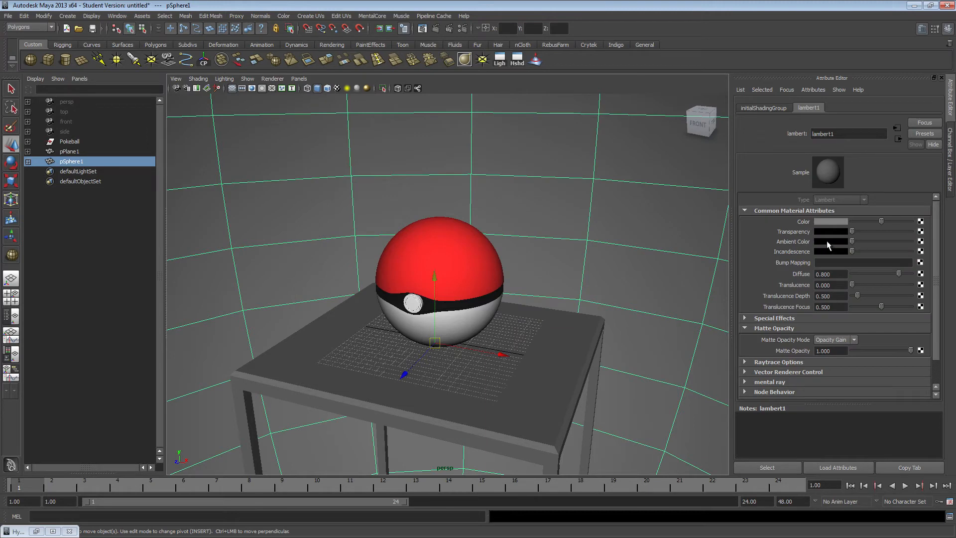
right_click_drag(563, 173, 566, 310)
scroll(429, 223, "up", 9)
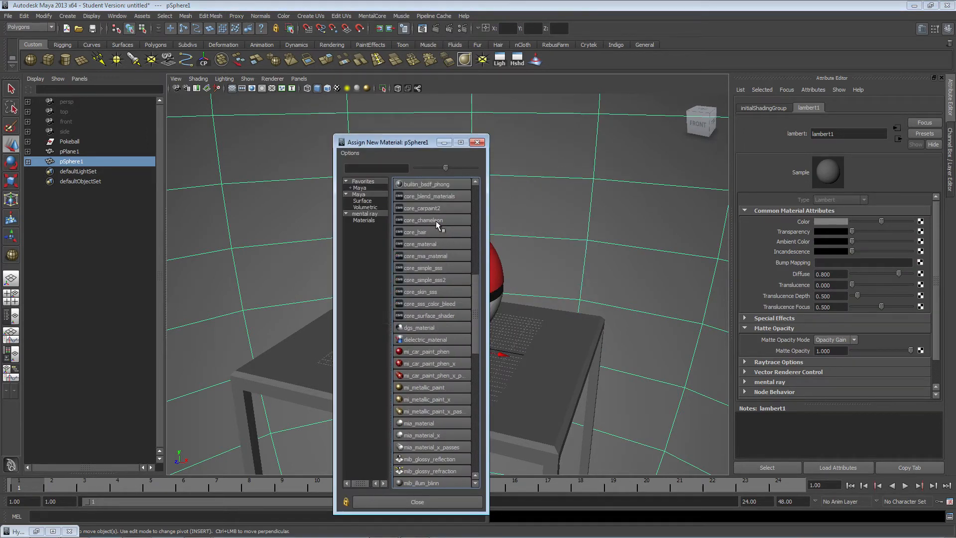
left_click(414, 220)
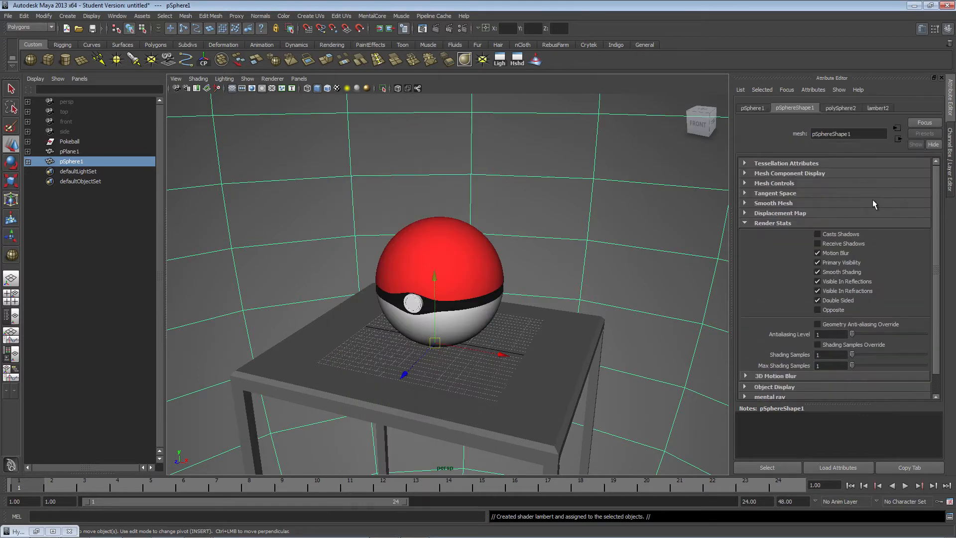
left_click_drag(881, 221, 849, 222)
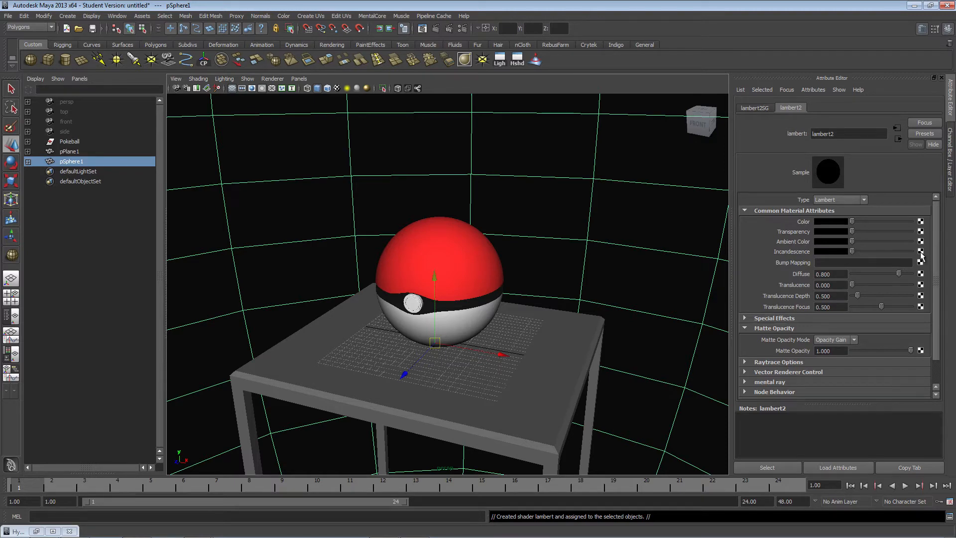
- Map a File texture to the Lambert's incandescence and load grace-new.exr from the HDRI folder
left_click(920, 252)
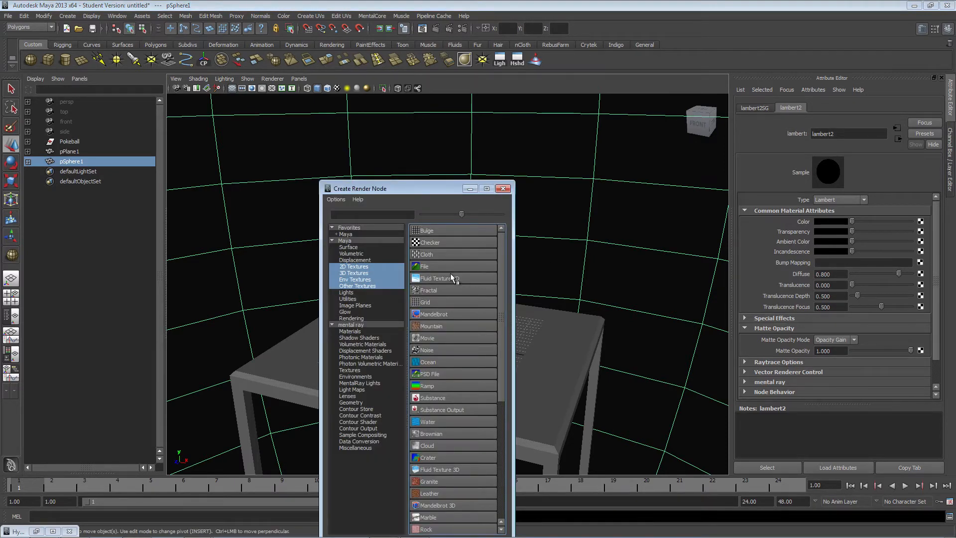
left_click(425, 267)
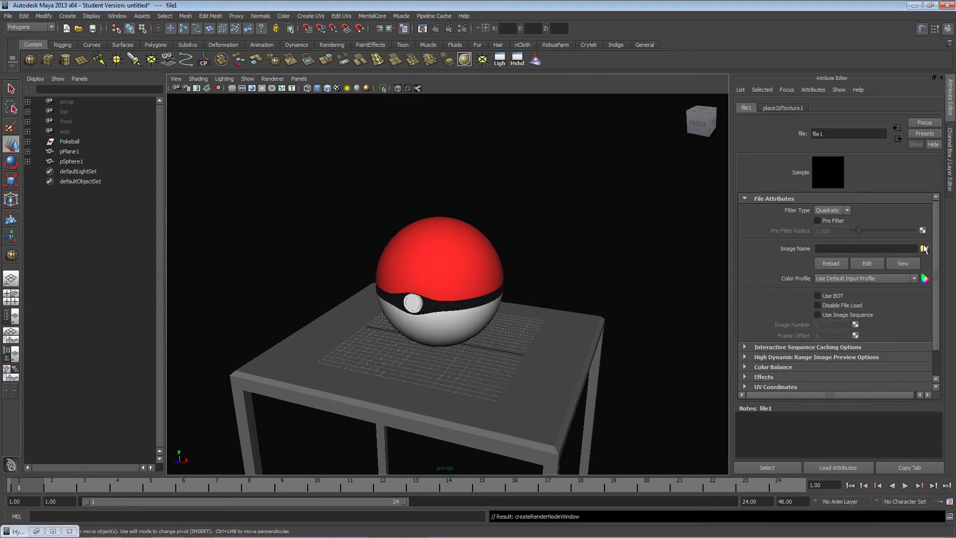
left_click(924, 249)
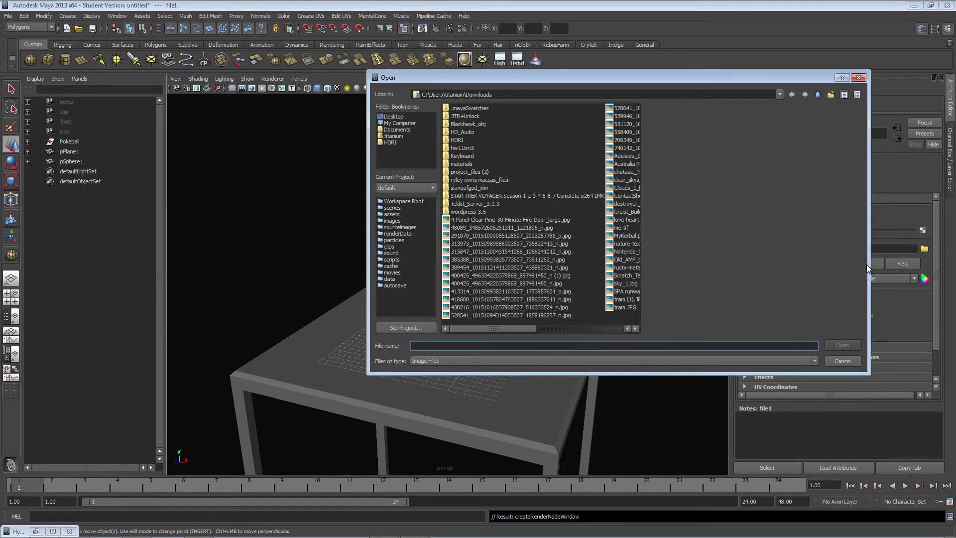
left_click(386, 142)
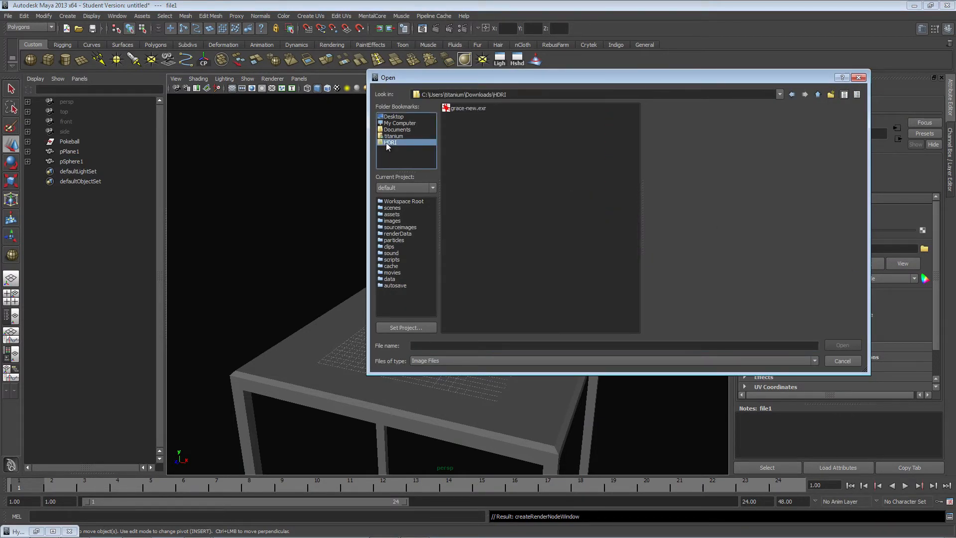
left_click(467, 110)
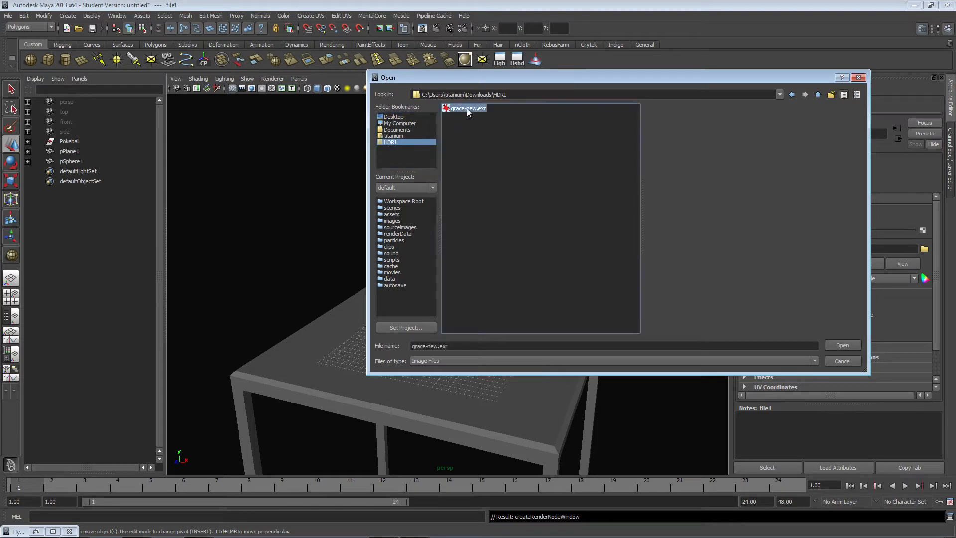
double_click(467, 108)
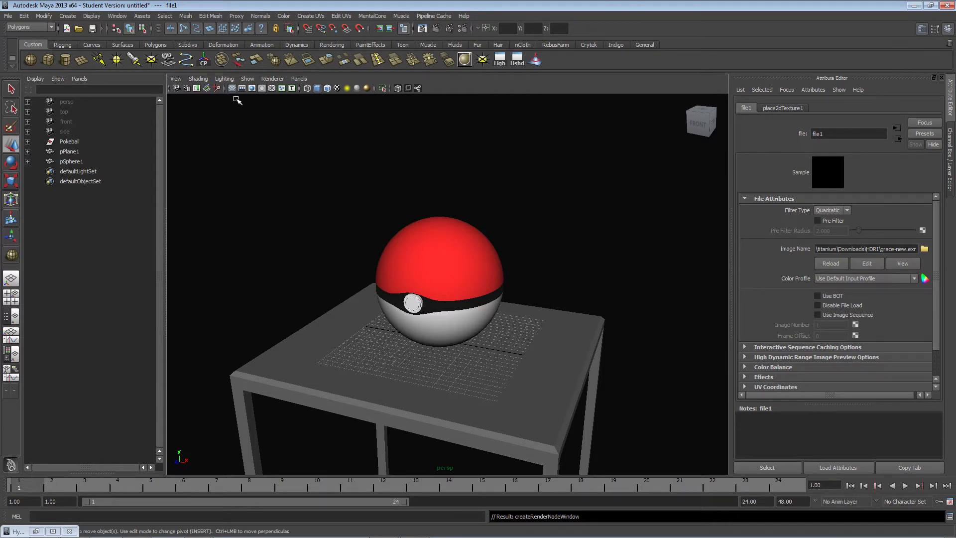
- Switch the viewport renderer to Viewport 2.0 and view the Pokeball against the HDRI environment
left_click(269, 79)
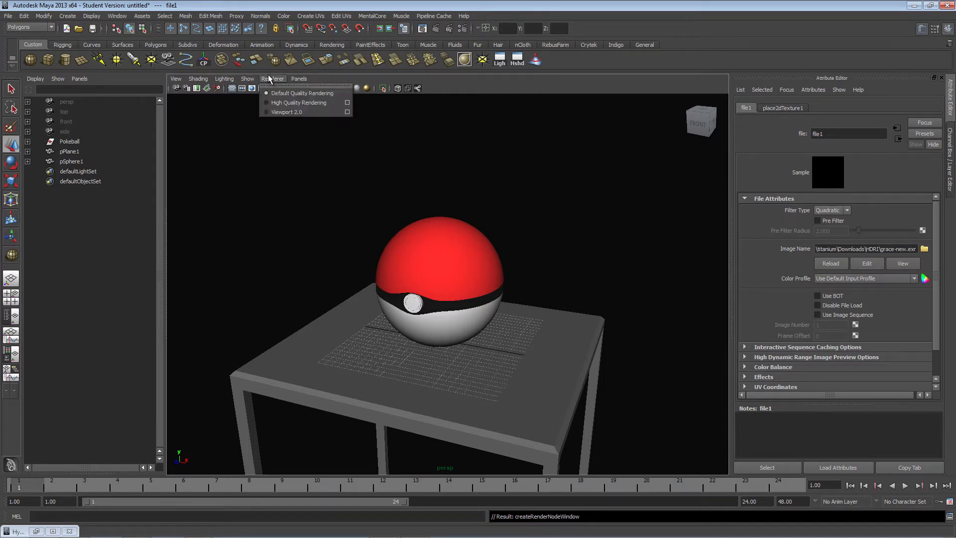
left_click(285, 114)
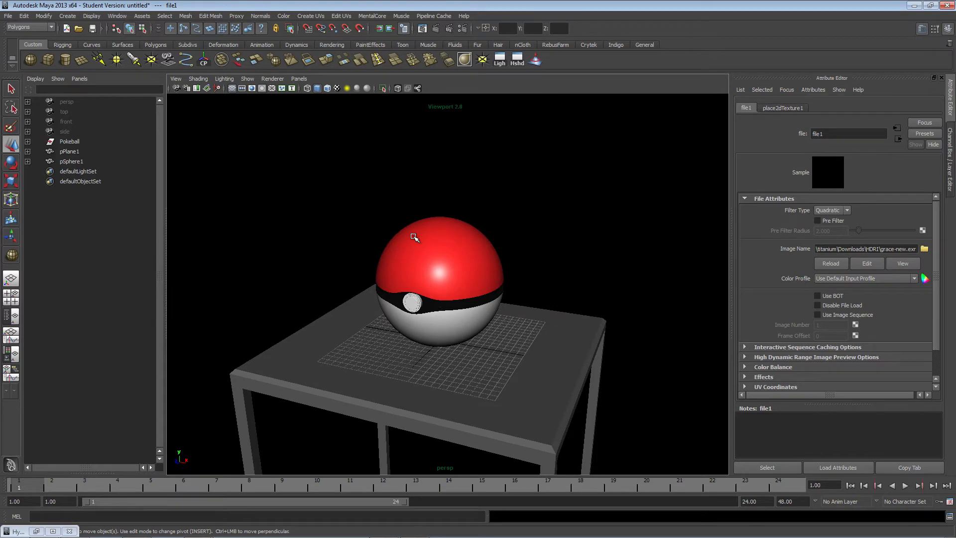
left_click_drag(475, 230, 563, 272, "alt")
scroll(392, 241, "up", 3)
scroll(367, 267, "down", 5)
scroll(773, 354, "down", 2)
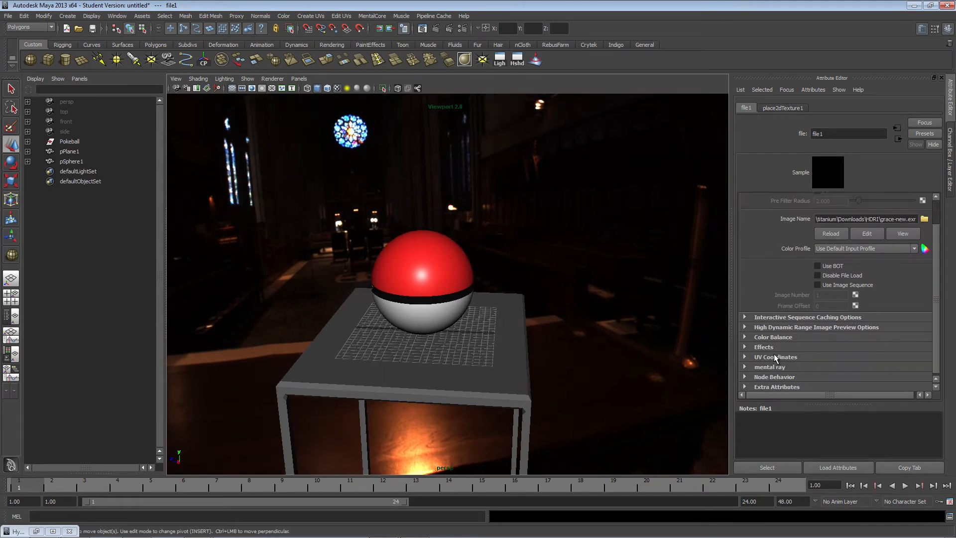
left_click(745, 364)
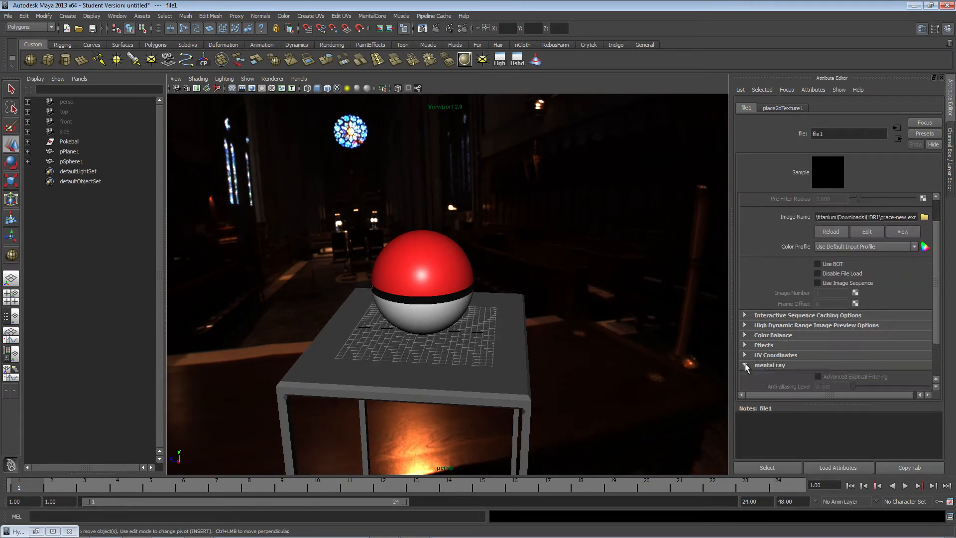
scroll(788, 343, "down", 3)
scroll(776, 333, "up", 5)
- Add a directional light well above the Pokeball and rotate it to a diagonal angle
left_click_drag(448, 230, 513, 249, "alt")
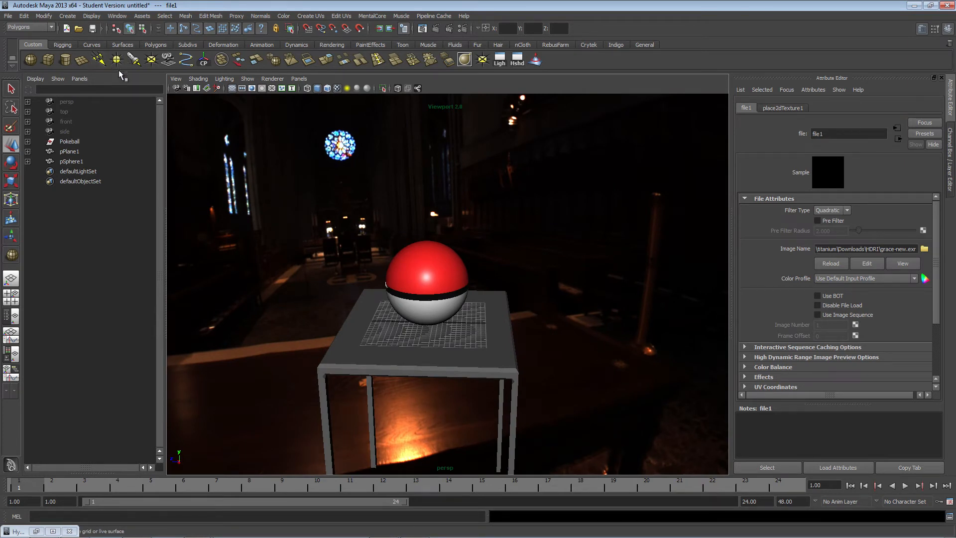
left_click(101, 60)
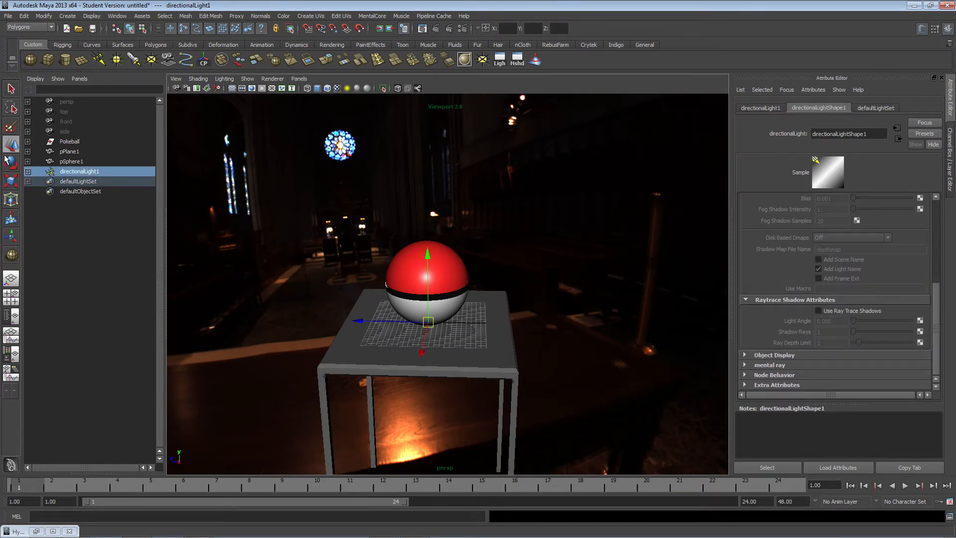
left_click_drag(426, 248, 426, 118)
scroll(377, 199, "up", 6)
middle_click_drag(376, 204, 388, 397, "alt")
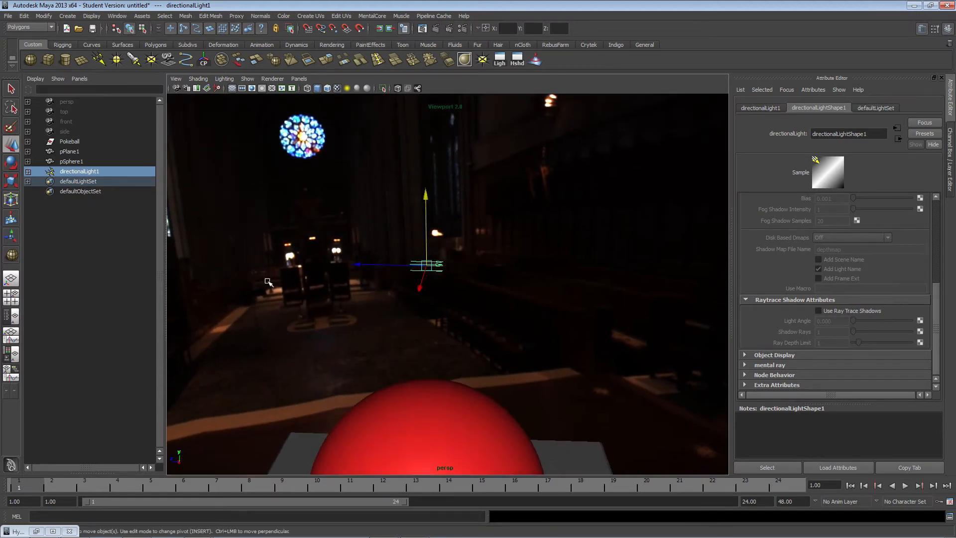
key("e")
left_click_drag(456, 281, 412, 259)
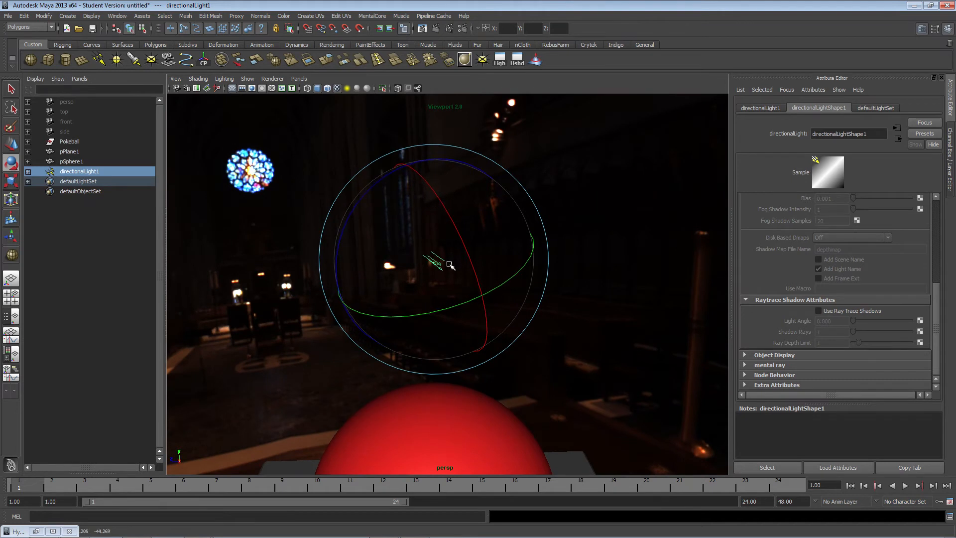
- Color the directional light with a blue sampled from the stained-glass window, softened to a pale light blue
scroll(824, 253, "up", 5)
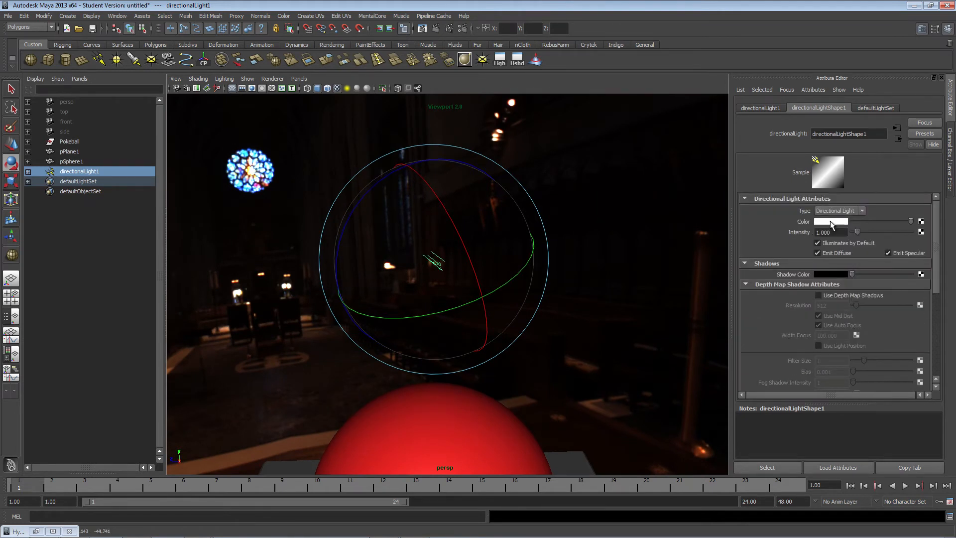
left_click(830, 221)
left_click(767, 224)
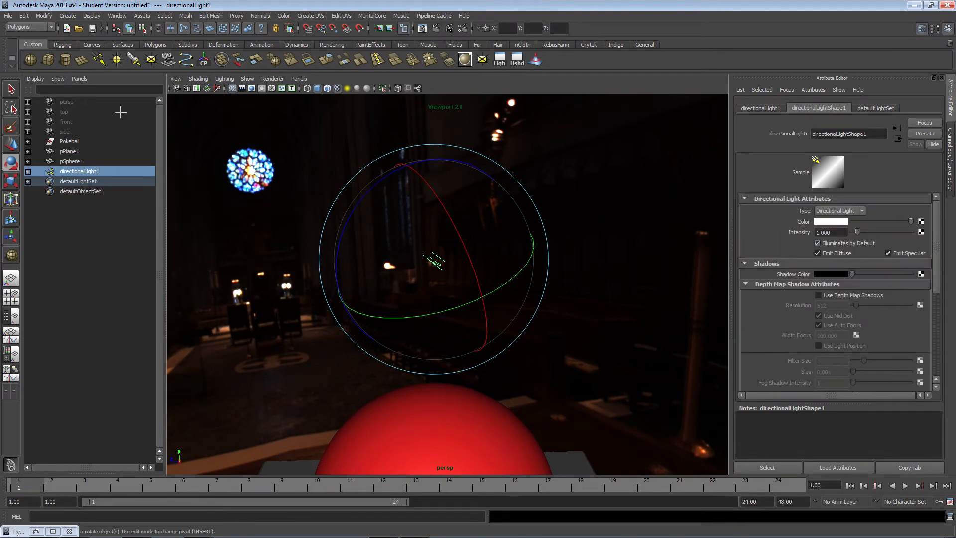
left_click(264, 168)
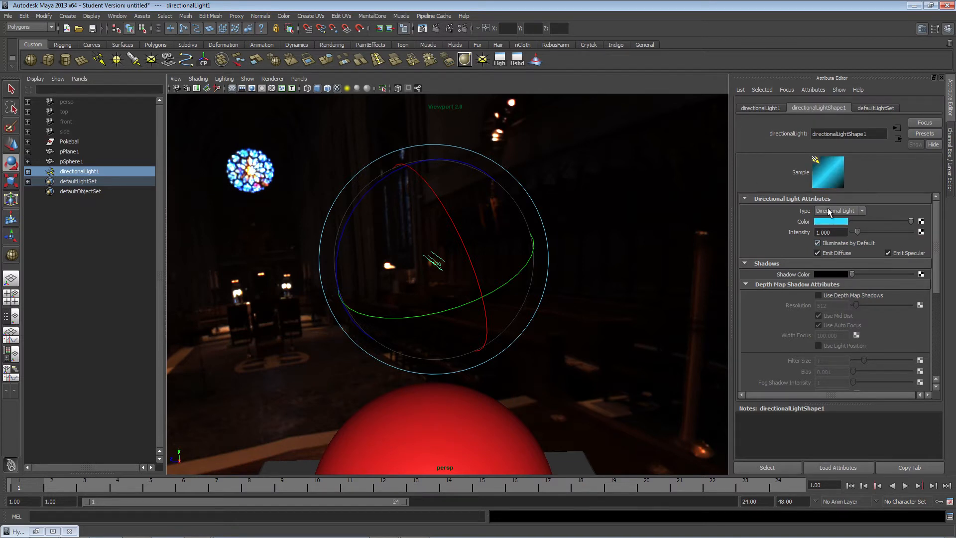
left_click(837, 221)
left_click_drag(914, 228, 900, 227)
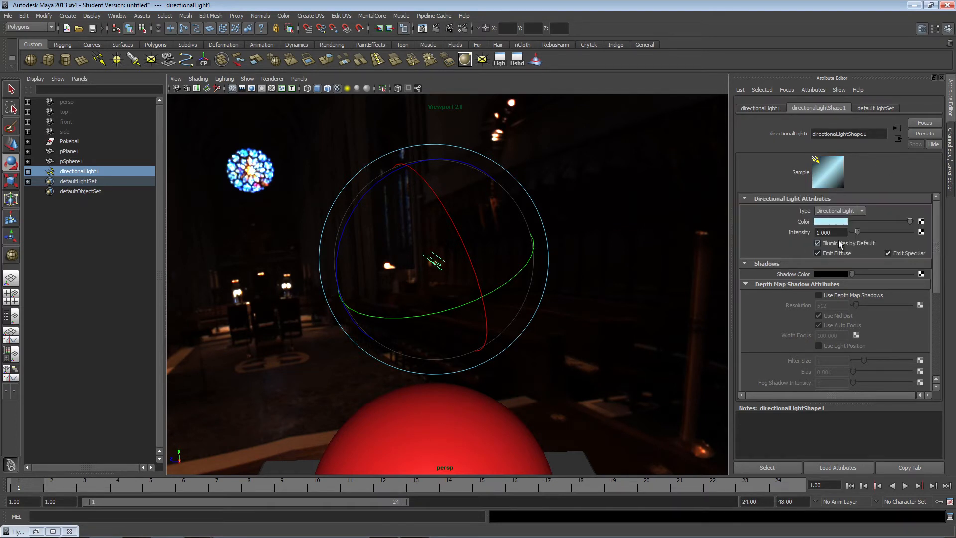
- Set the directional light's intensity to 0.8 and enable ray trace shadows with a light angle of 8 and 45 shadow rays
left_click_drag(838, 233, 783, 234)
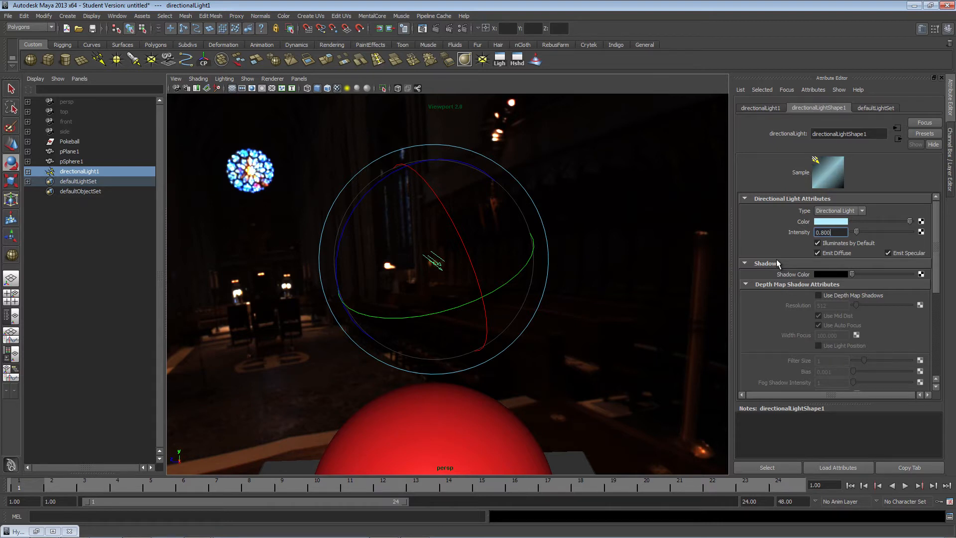
scroll(790, 319, "down", 5)
left_click(830, 313)
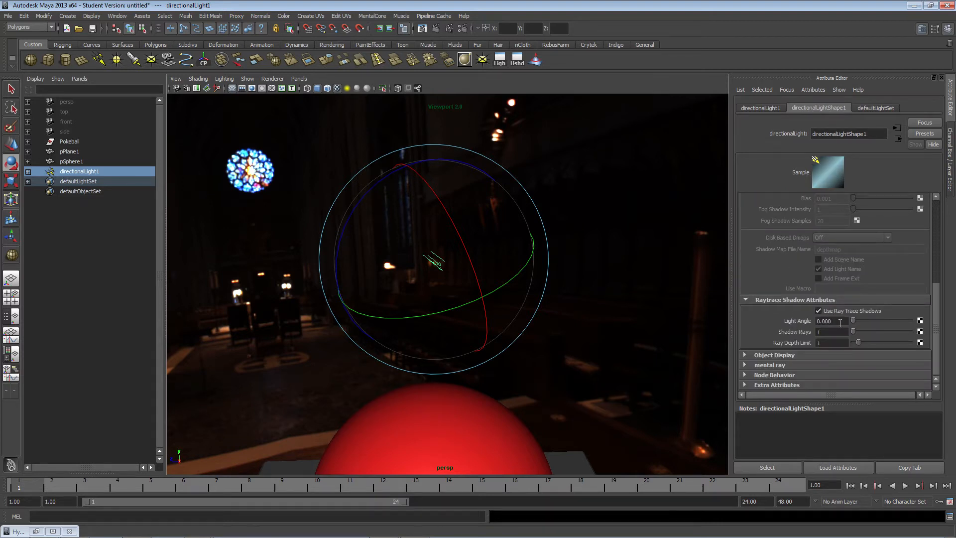
double_click(830, 321)
type("8")
key("Tab")
type("45")
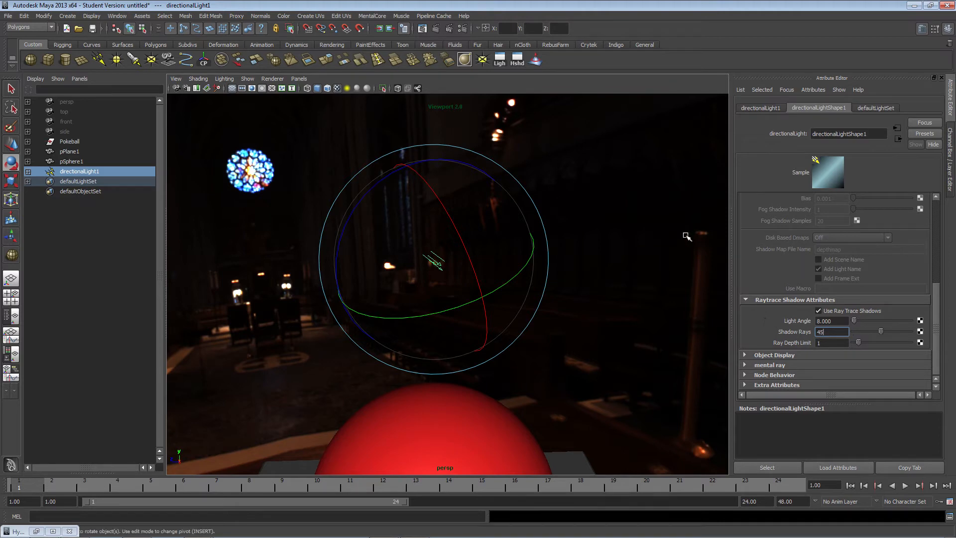
- Set the renderer to mental ray with color management enabled, and render the perspective view
left_click_drag(559, 314, 576, 302, "alt")
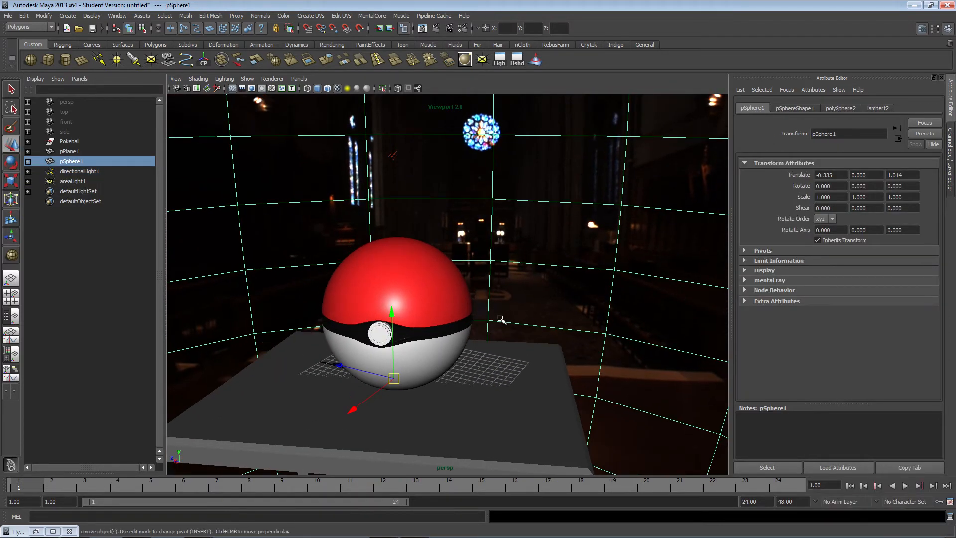
left_click(462, 30)
left_click(465, 99)
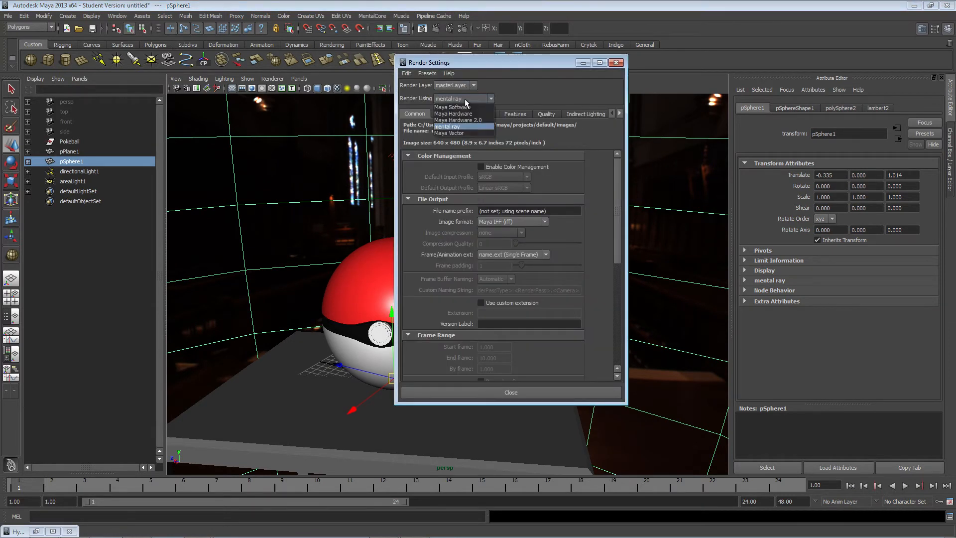
left_click(463, 127)
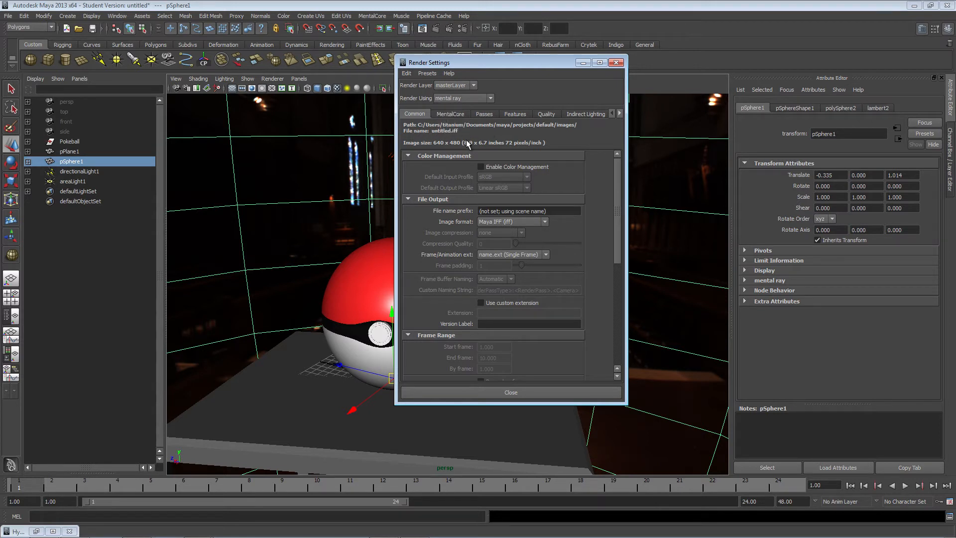
left_click(489, 166)
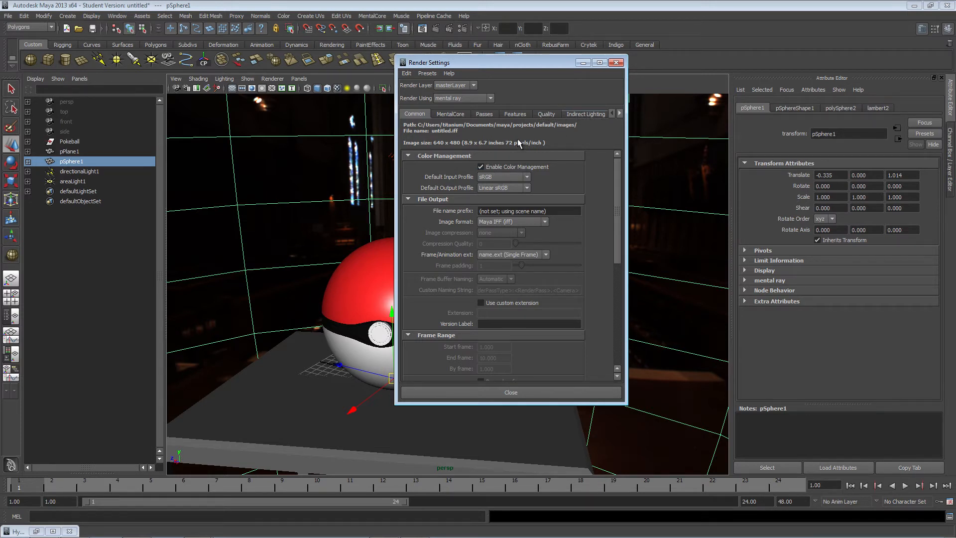
left_click(585, 114)
left_click(616, 63)
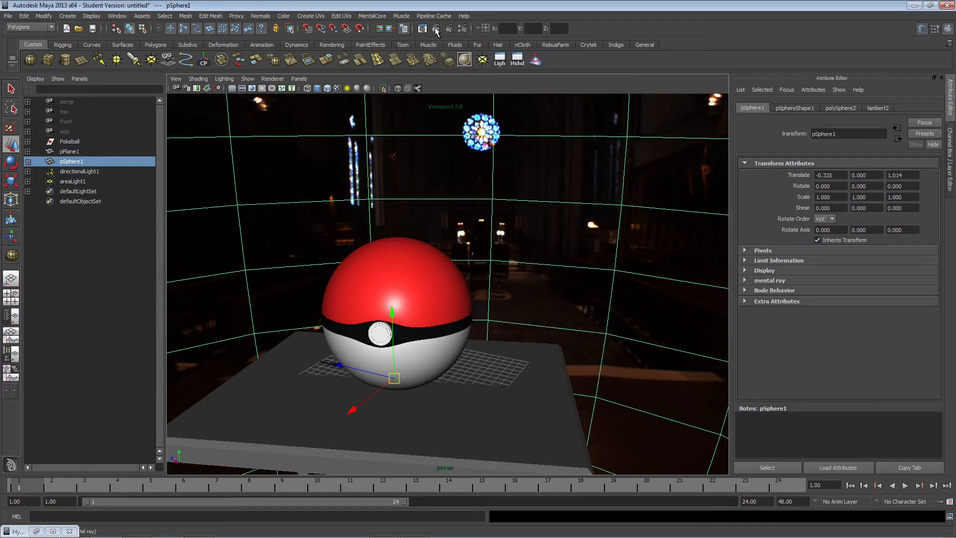
left_click(443, 60)
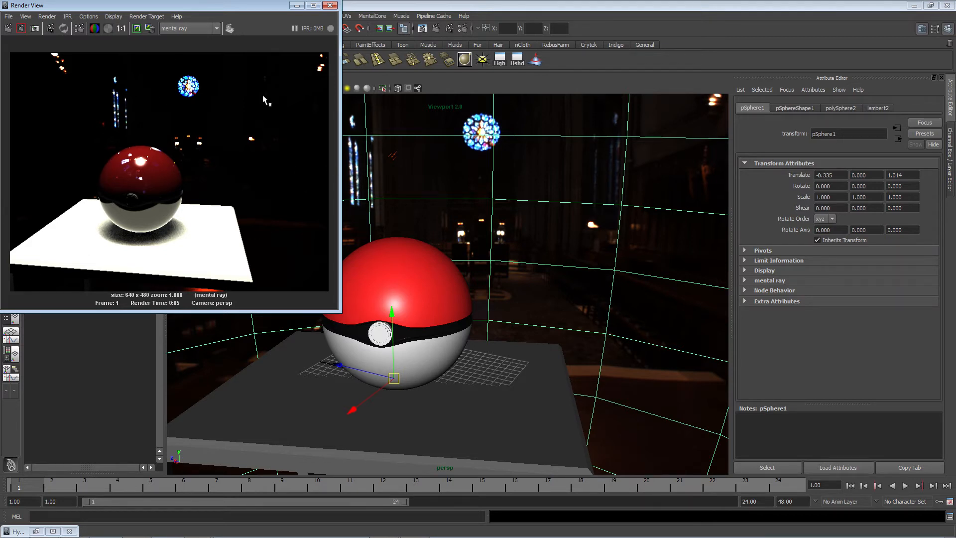
- Enable Final Gathering with accuracy 40, point interpolation 40 and 1 secondary diffuse bounce, and render the frame again
left_click(462, 29)
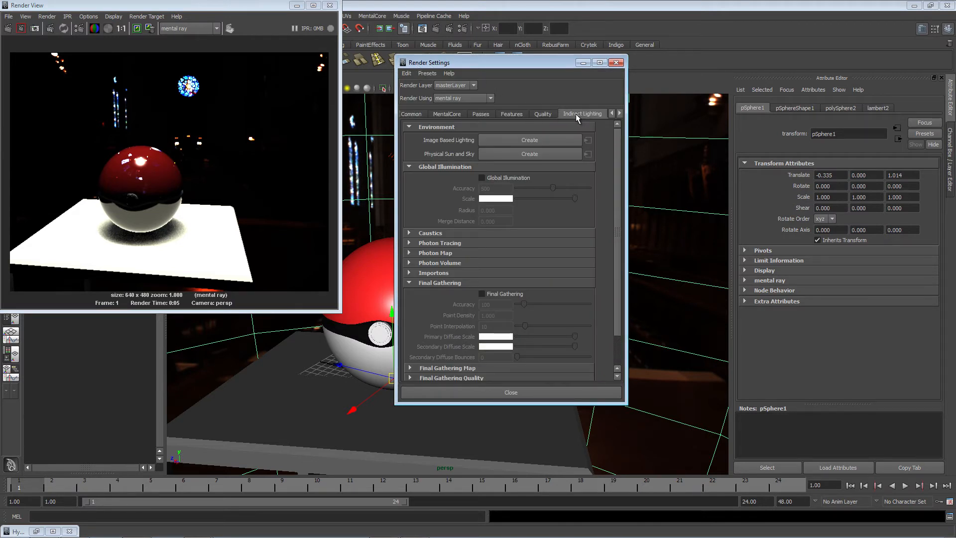
left_click(506, 295)
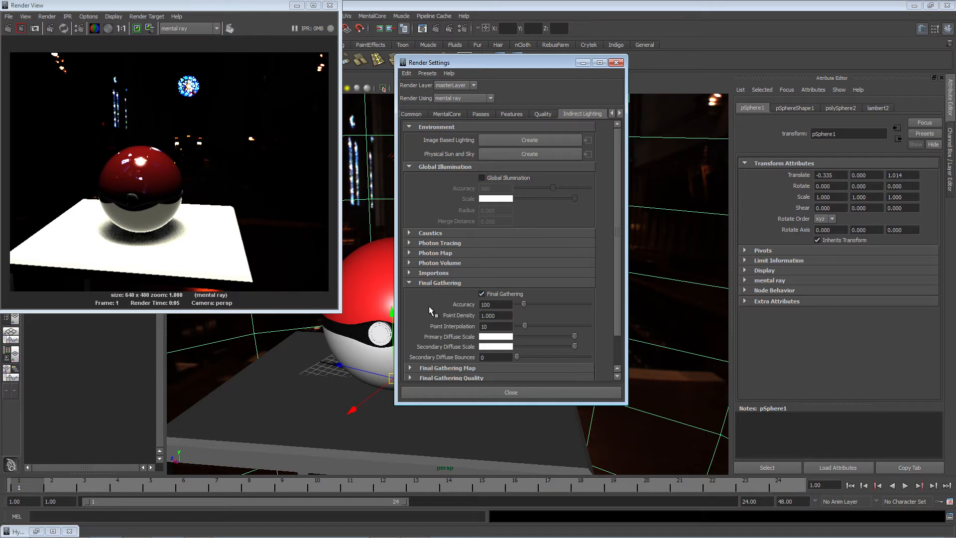
double_click(497, 304)
type("40")
key("Tab")
type("40")
key("Tab")
left_click(431, 395)
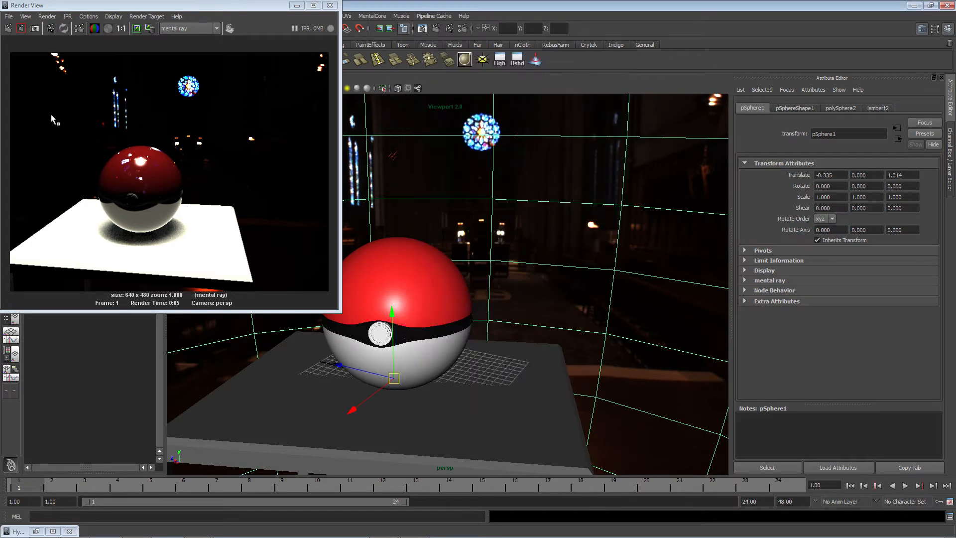
left_click(8, 27)
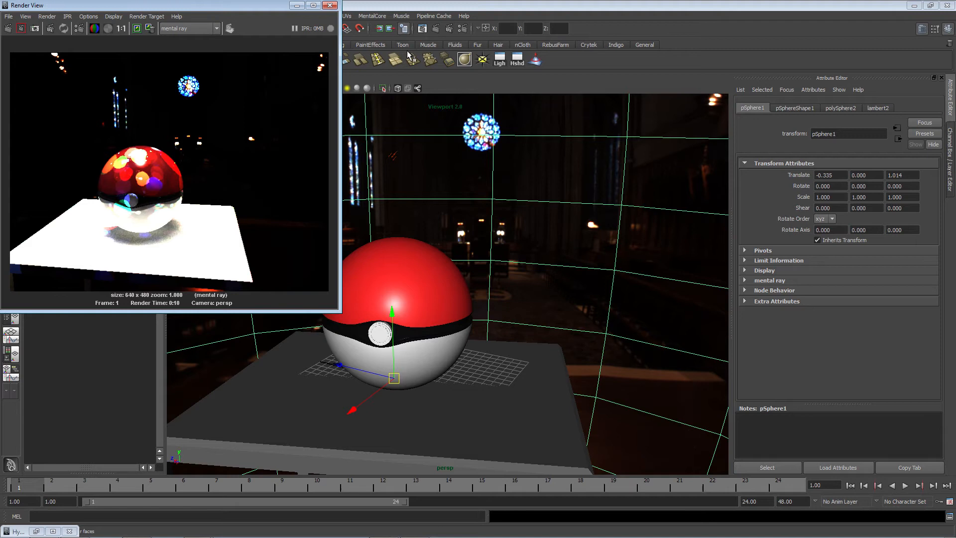
- Set the Final Gathering accuracy to 120 and render only a region around the Pokeball
left_click(462, 28)
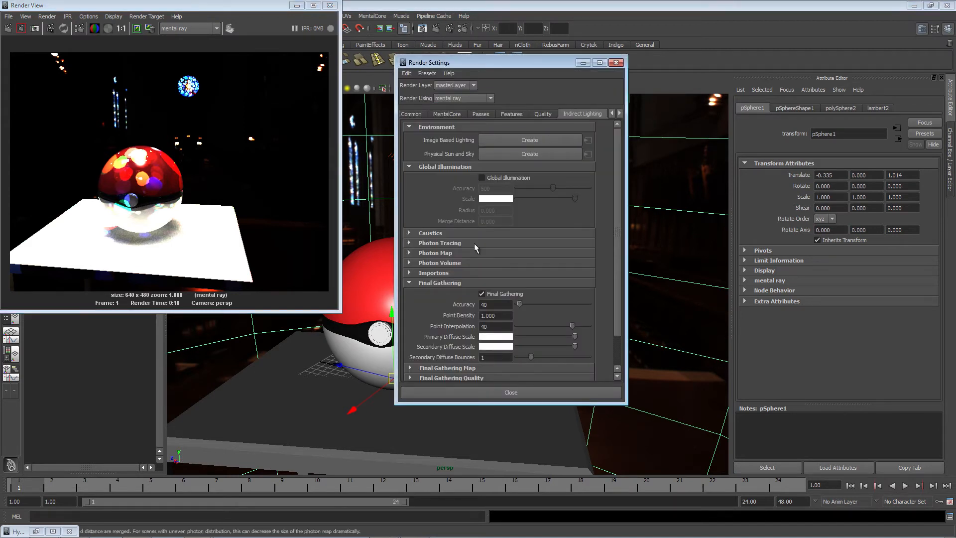
left_click(489, 305)
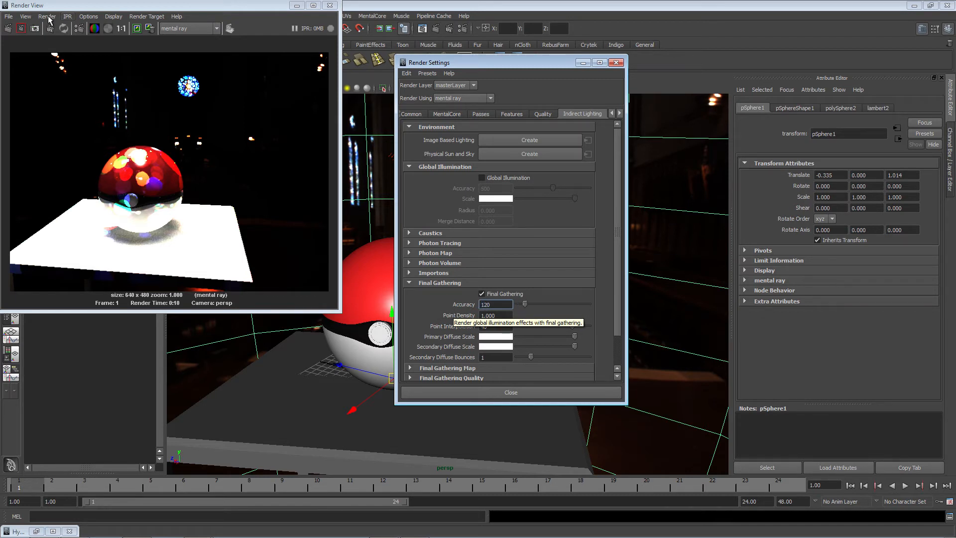
left_click_drag(57, 114, 231, 258)
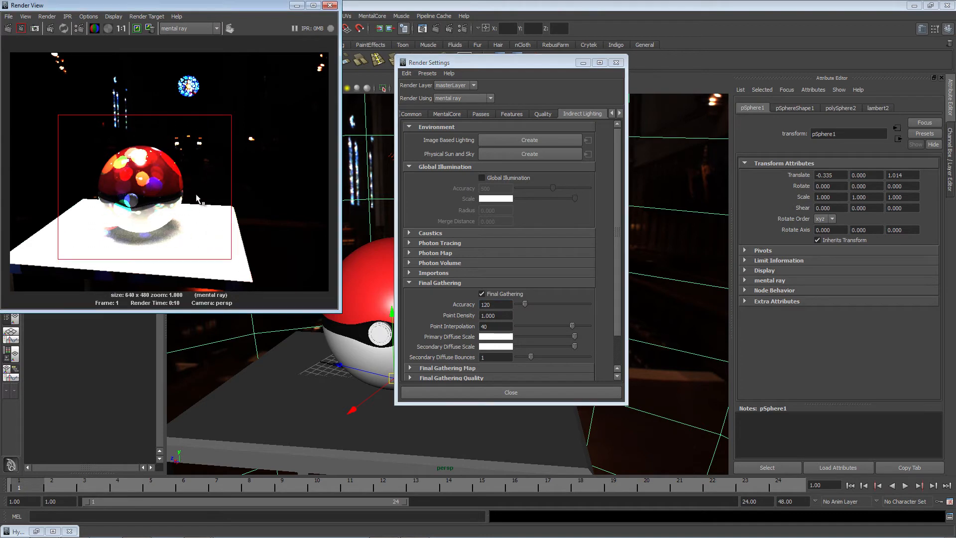
left_click(20, 28)
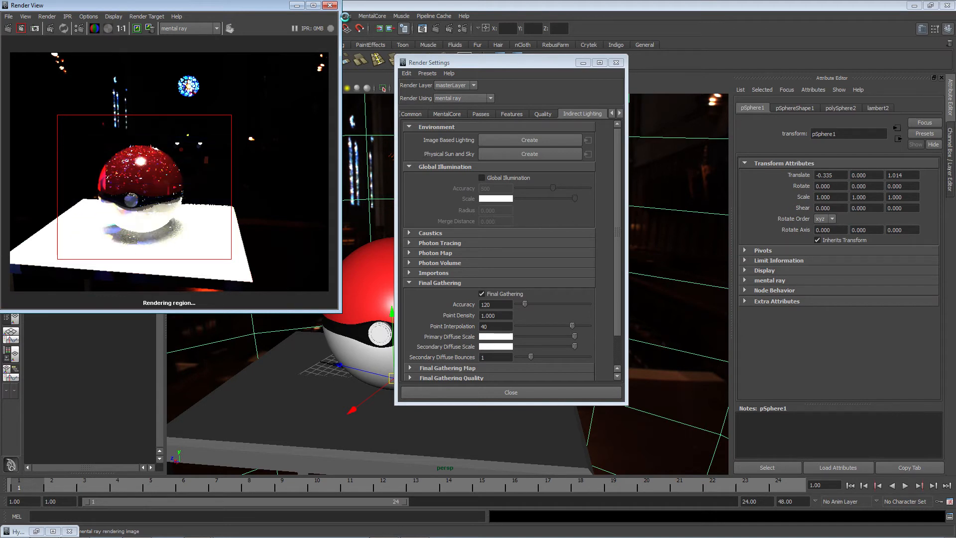
- Replace the environment sphere's incandescence image with ContactSheet_Piazza-San-Mar.jpg from the Downloads folder and re-render the Pokeball region
left_click_drag(483, 64, 517, 156)
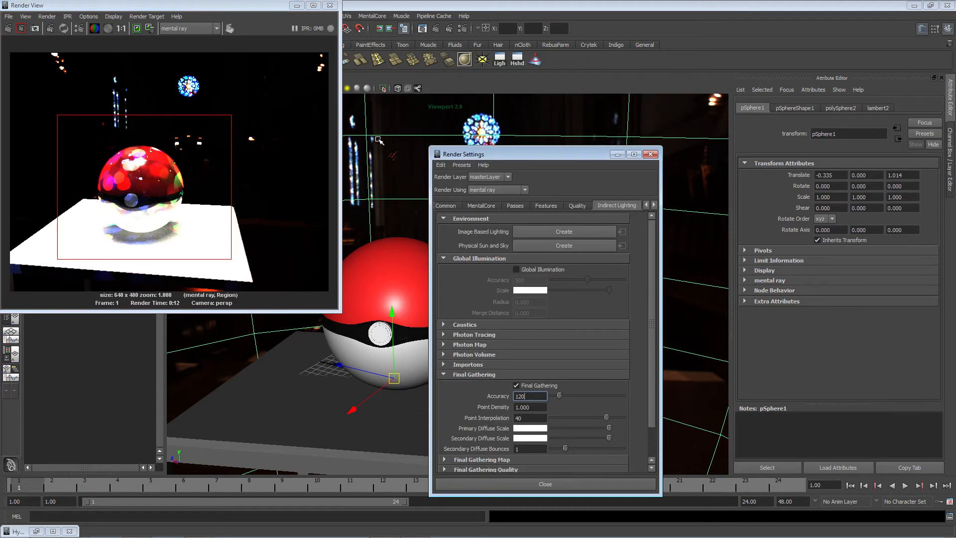
middle_click(471, 131)
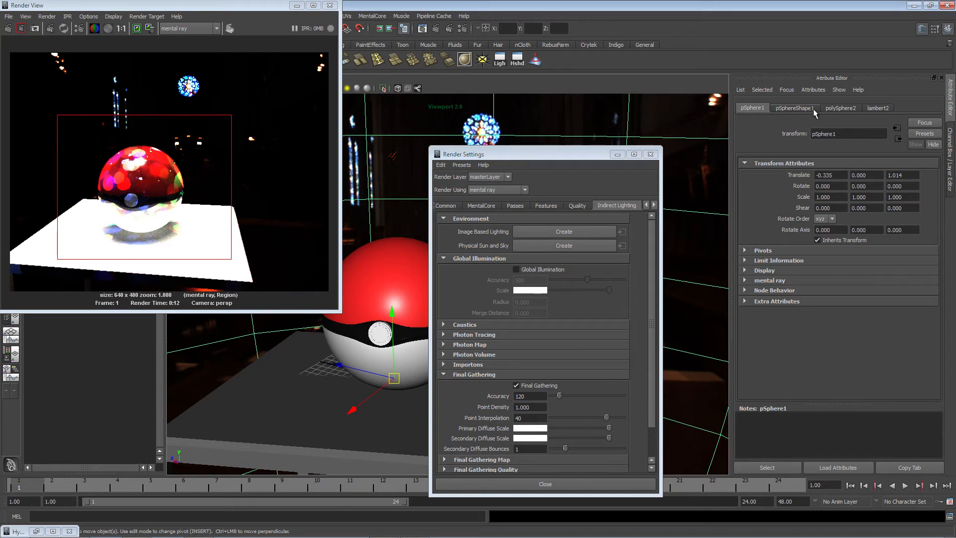
left_click(878, 108)
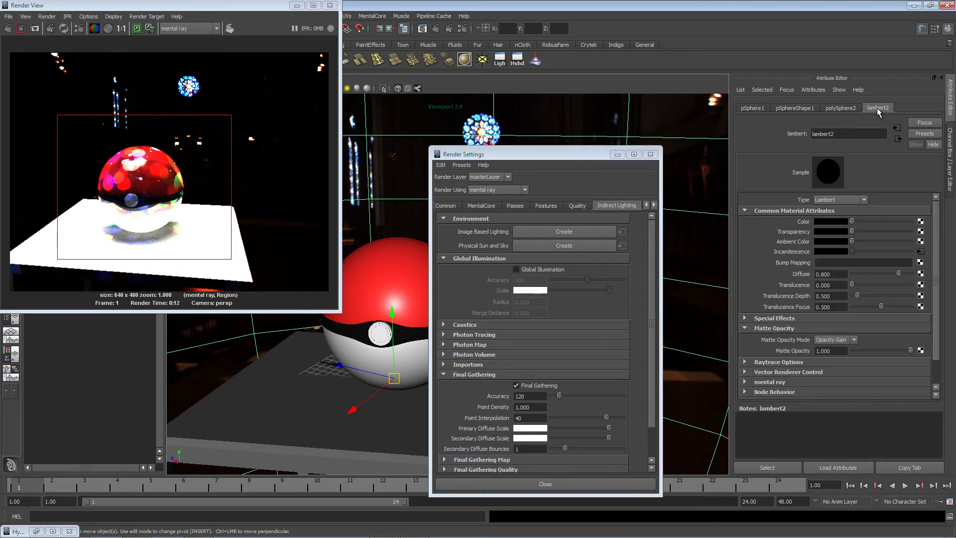
left_click(920, 250)
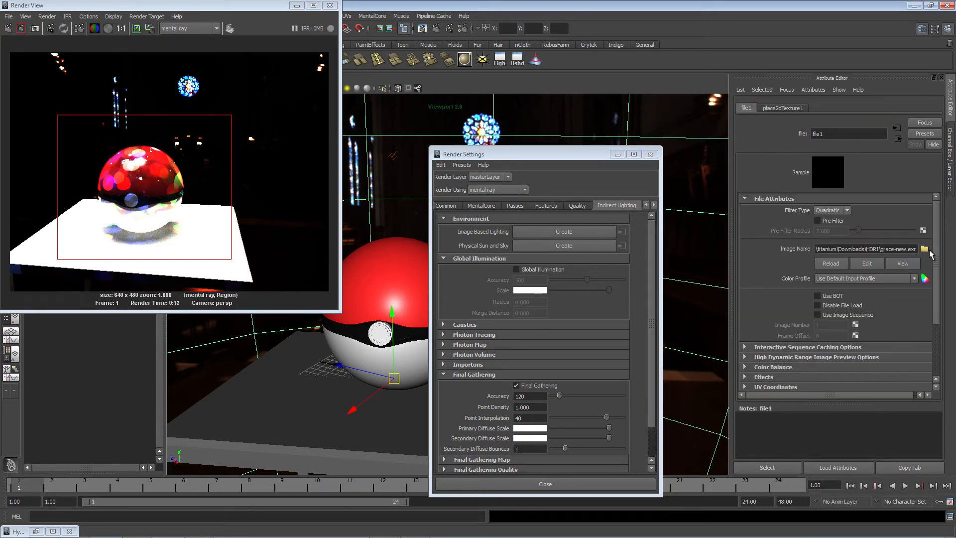
left_click(924, 248)
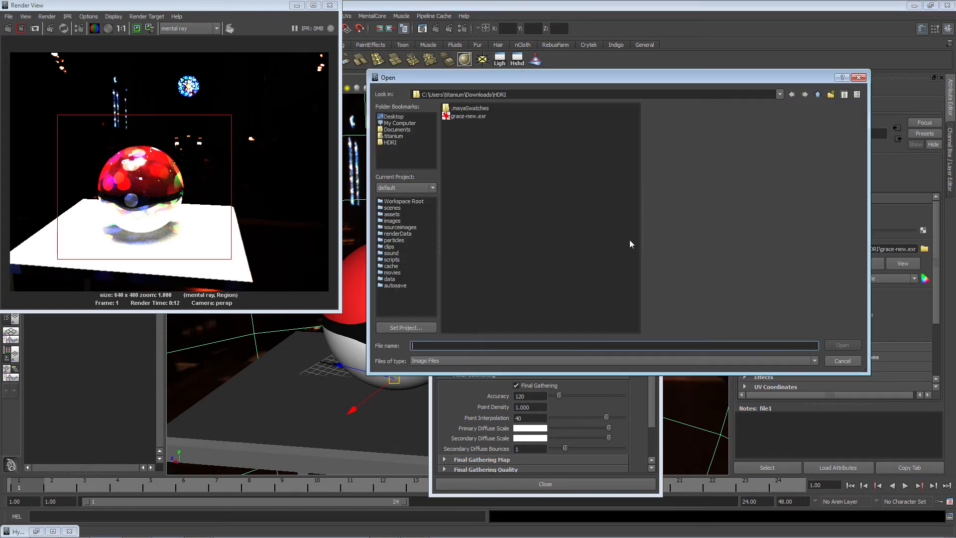
left_click(399, 136)
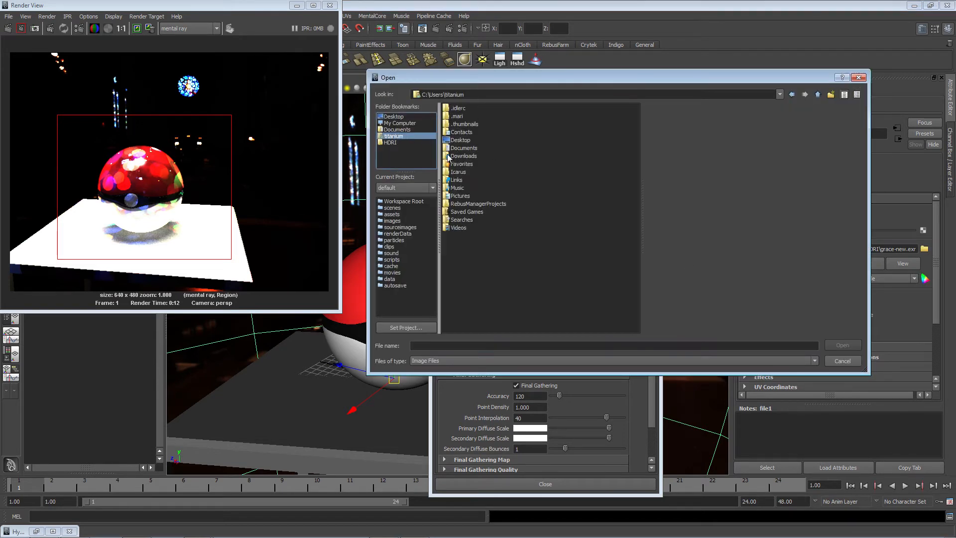
left_click(460, 156)
double_click(461, 157)
left_click(477, 172)
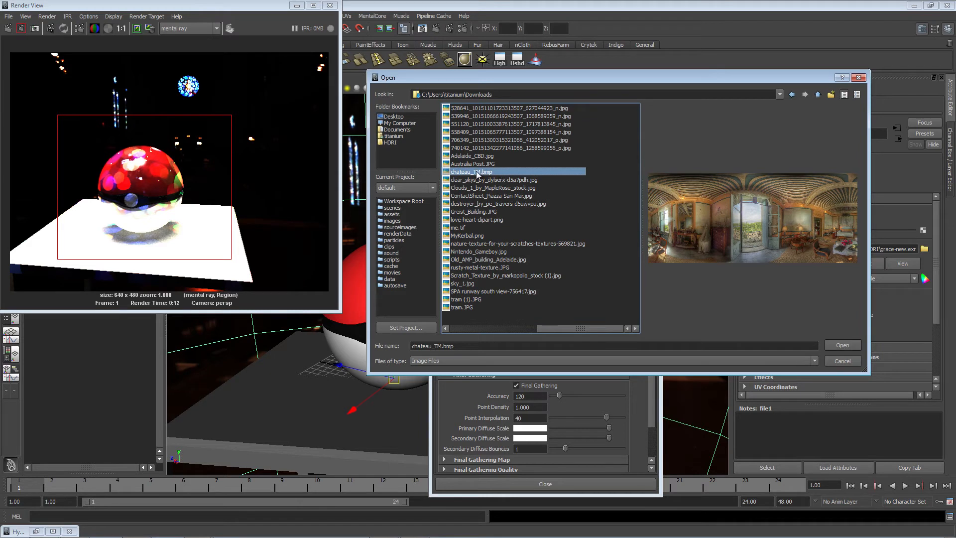
left_click(481, 180)
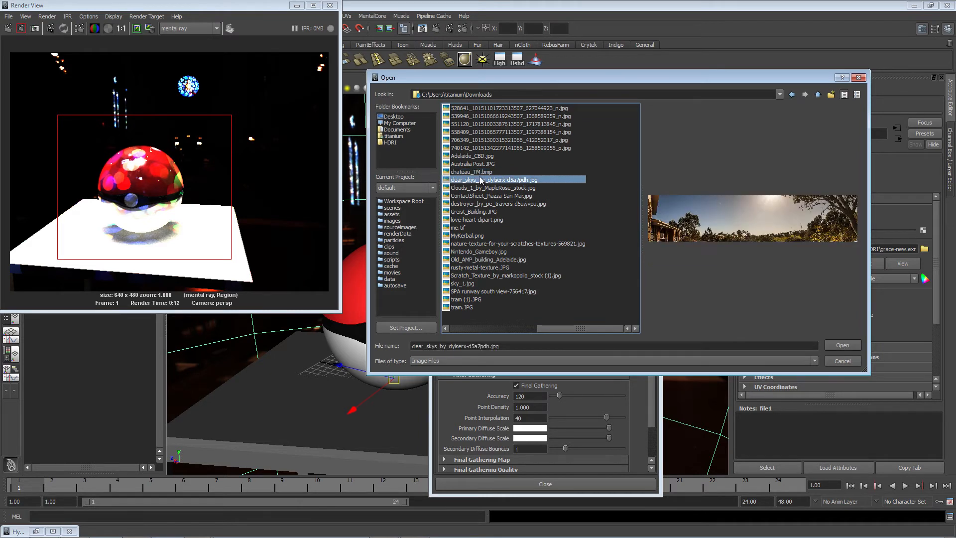
left_click(479, 188)
left_click(479, 196)
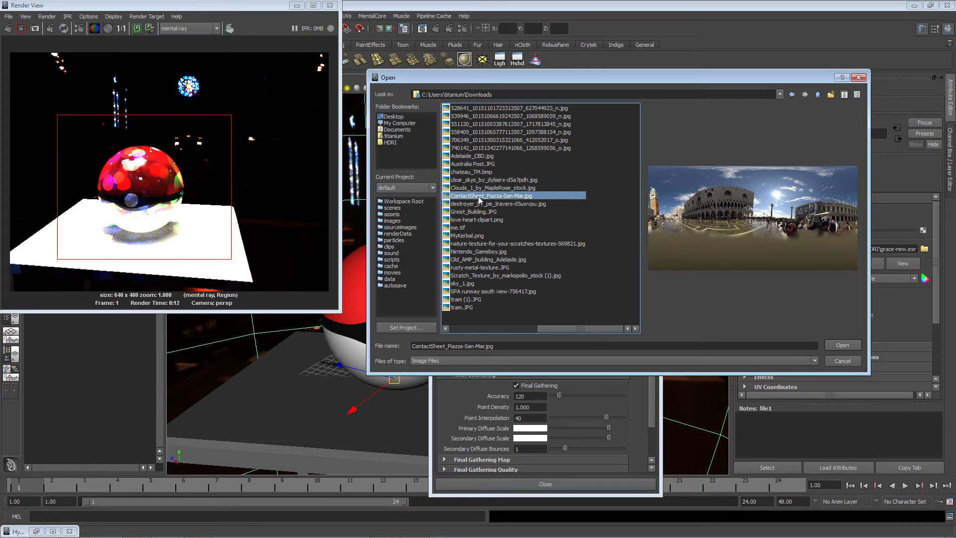
double_click(479, 196)
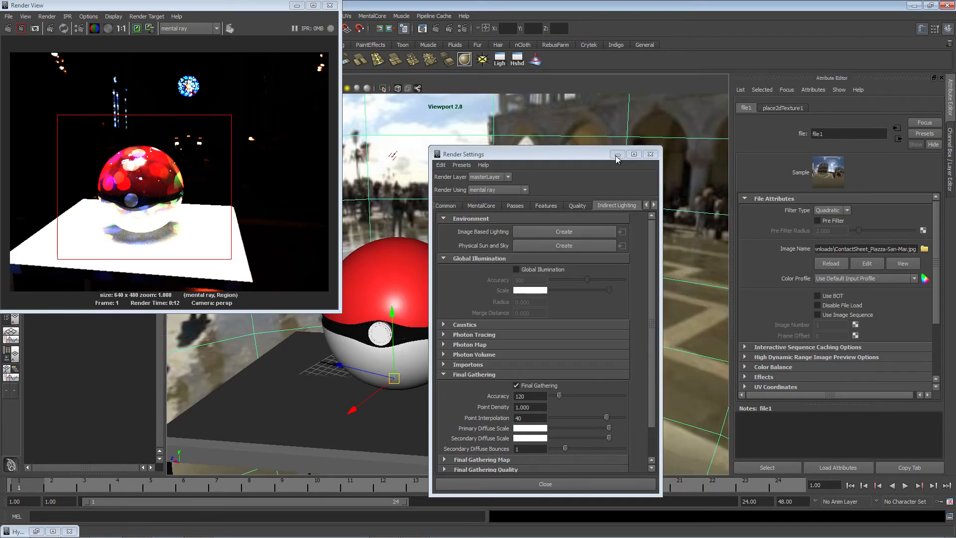
left_click(617, 155)
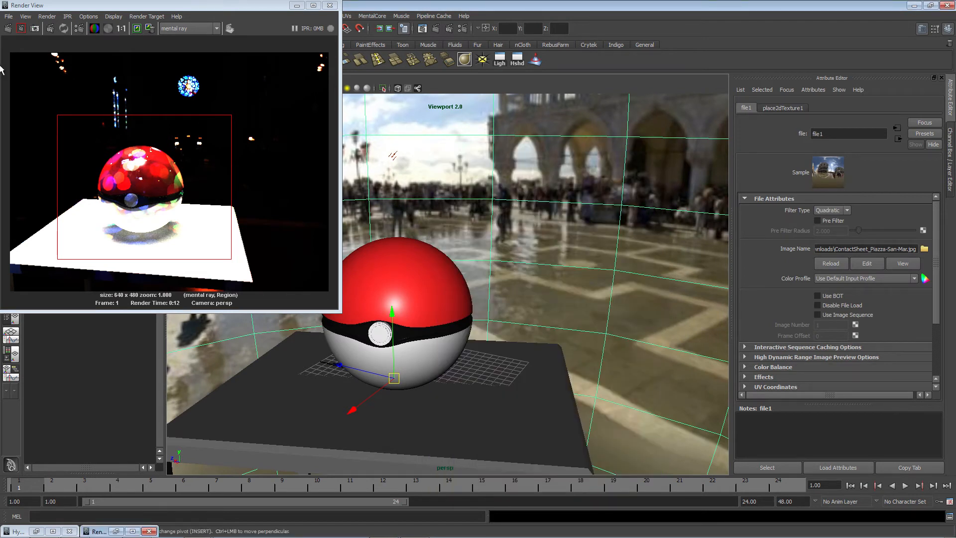
left_click(22, 28)
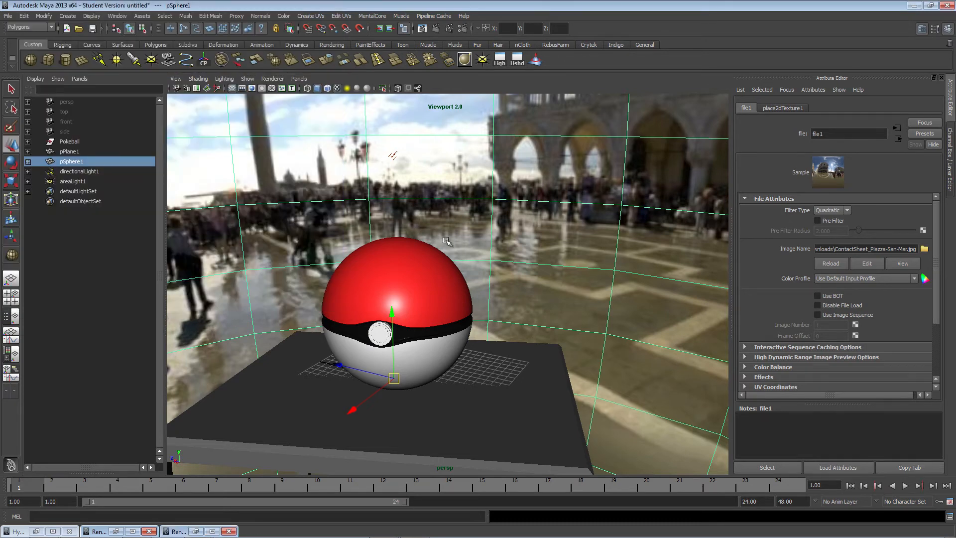
- Rotate the directional light so that it shines from the sun in the sky of the new environment image
left_click_drag(448, 299, 404, 244, "alt")
left_click(79, 170)
left_click(10, 157)
left_click_drag(408, 155, 448, 199, "alt")
mouse_move(416, 132)
left_mouse_down()
mouse_move(438, 233)
mouse_move(471, 261)
mouse_move(427, 184)
mouse_move(448, 216)
left_mouse_up()
key("f")
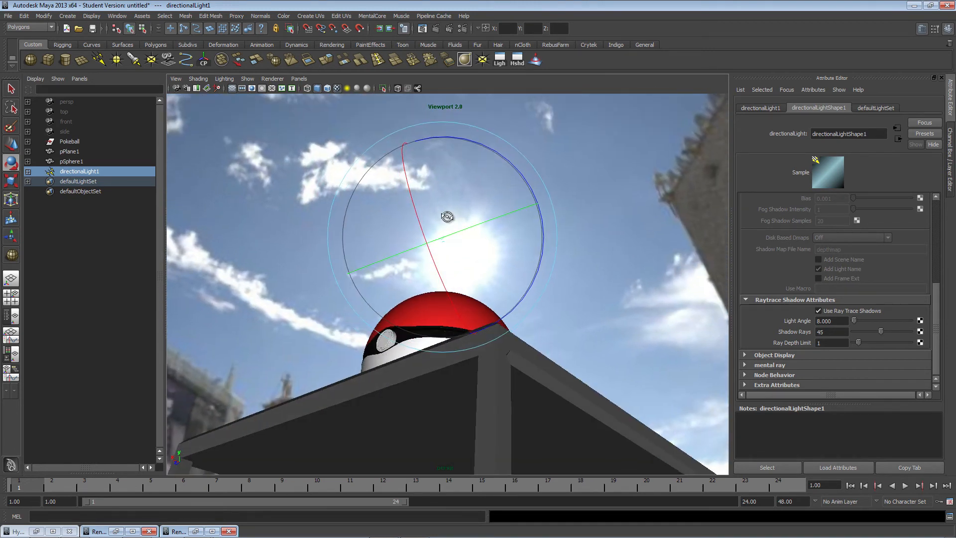
- Change the directional light's color to a pale warm yellow to match the sunlight
scroll(832, 224, "up", 5)
left_click(830, 223)
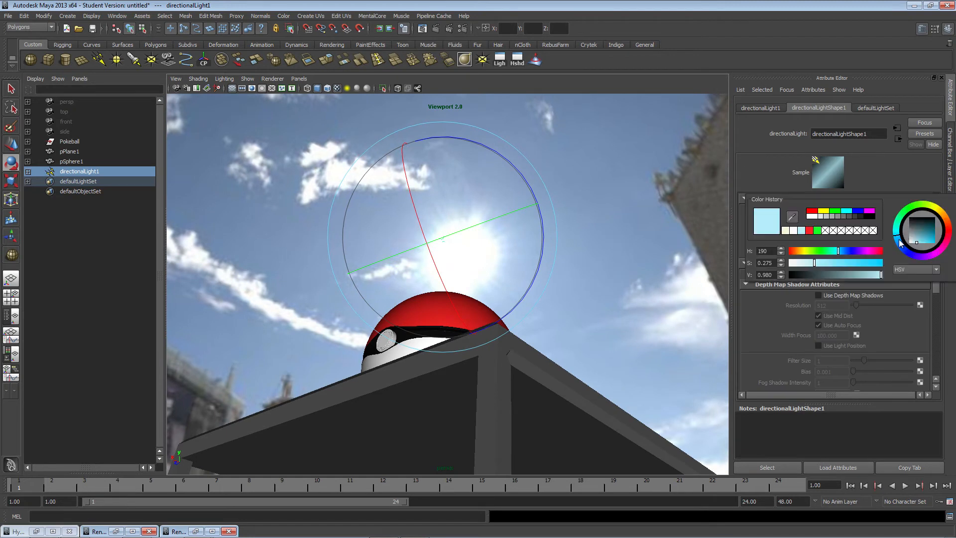
left_click(937, 213)
left_click_drag(919, 244, 909, 250)
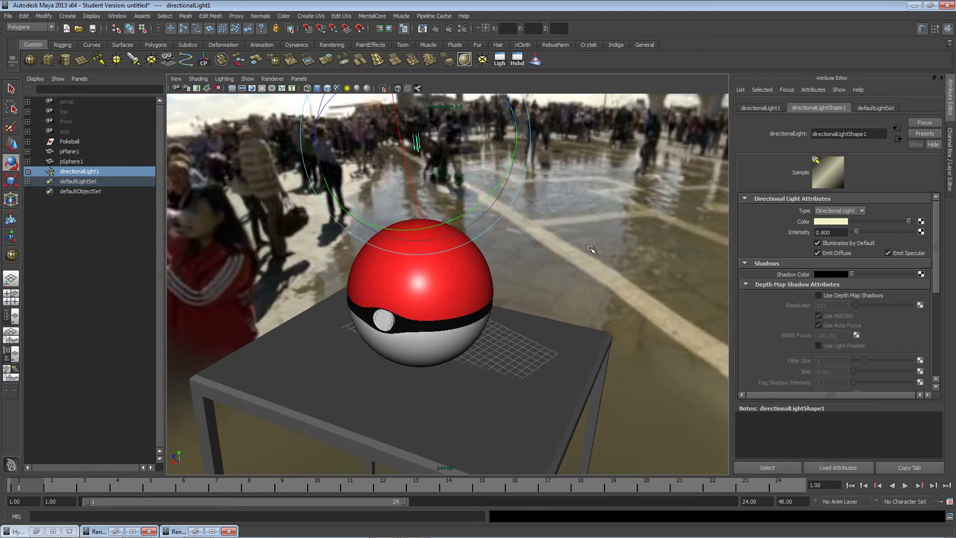
- Set the directional light's ray trace shadow light angle to 5
middle_click_drag(591, 249, 538, 221, "alt")
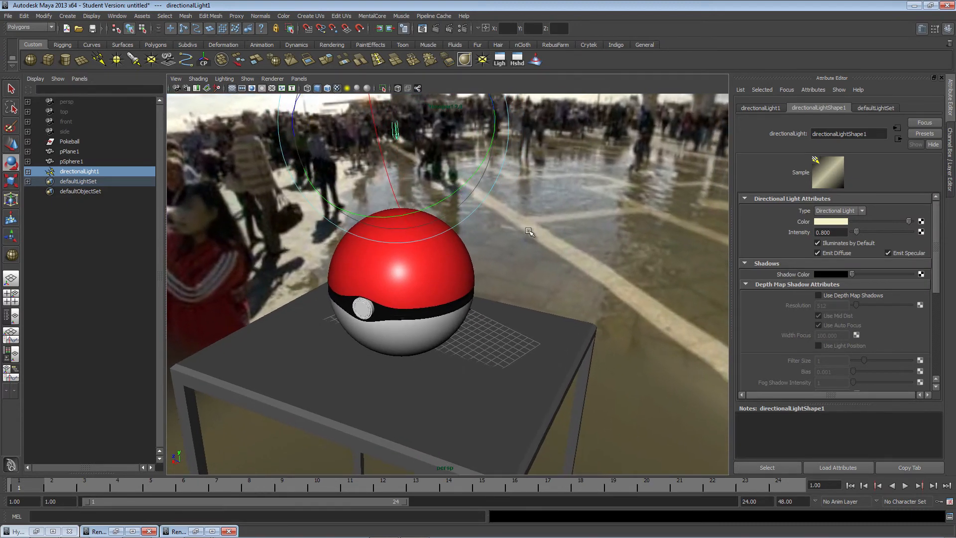
scroll(781, 330, "down", 5)
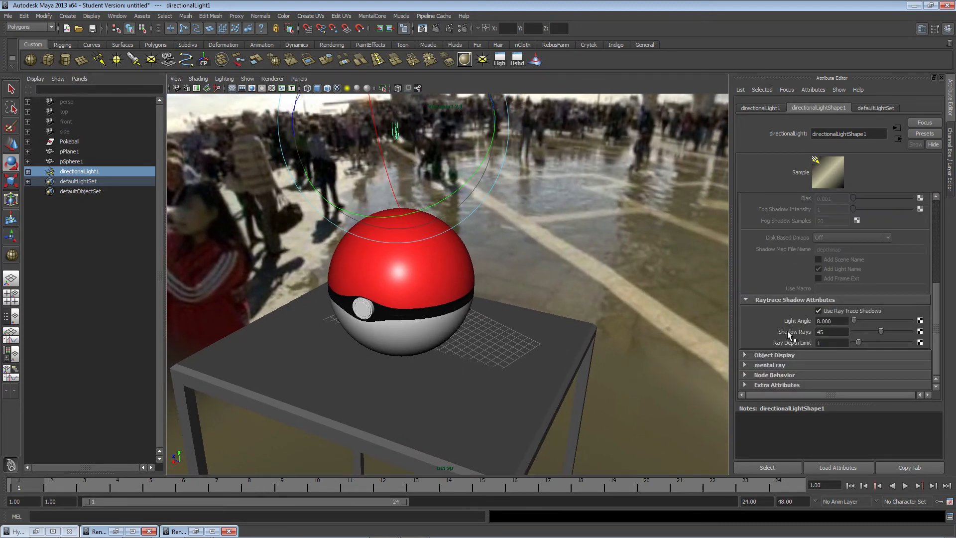
left_click(839, 321)
mouse_move(514, 301)
left_mouse_down("alt")
mouse_move(538, 301)
mouse_move(523, 297)
left_mouse_up("alt")
left_click_drag(445, 313, 474, 305, "alt")
middle_click_drag(467, 298, 574, 242, "alt")
left_click_drag(560, 244, 513, 263, "alt")
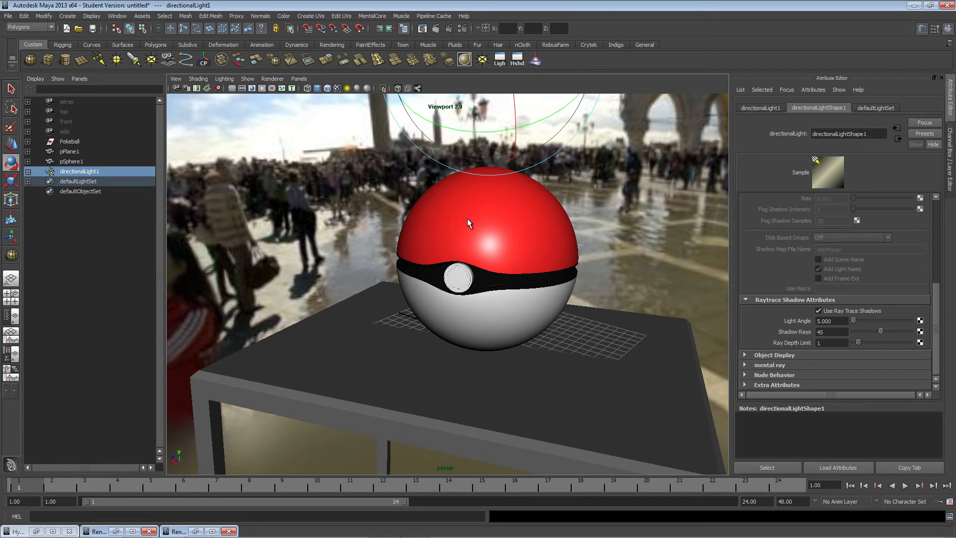
- Render the current view and examine the Pokeball's reflections, highlight and shadow up close
key("ctrl+r")
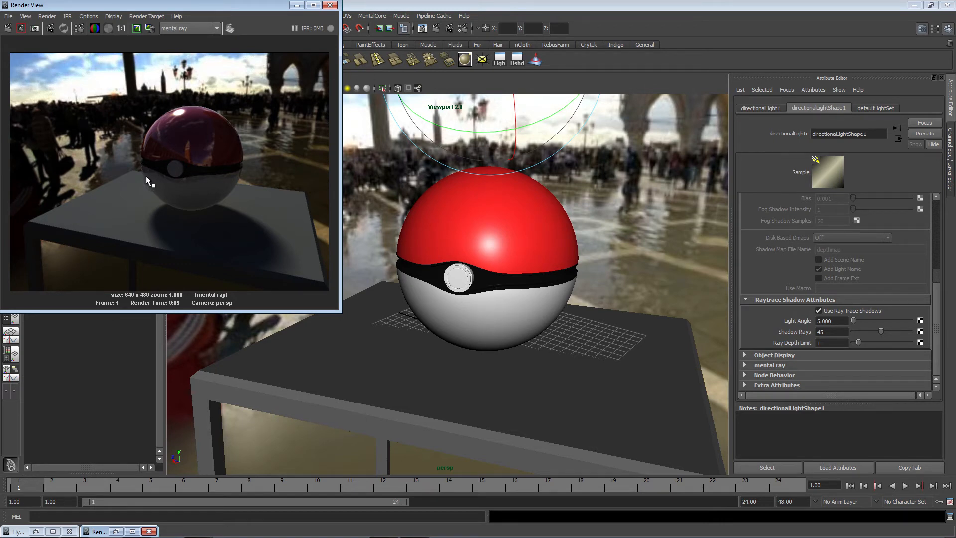
scroll(148, 194, "up", 4)
scroll(180, 155, "down", 6)
scroll(212, 144, "up", 4)
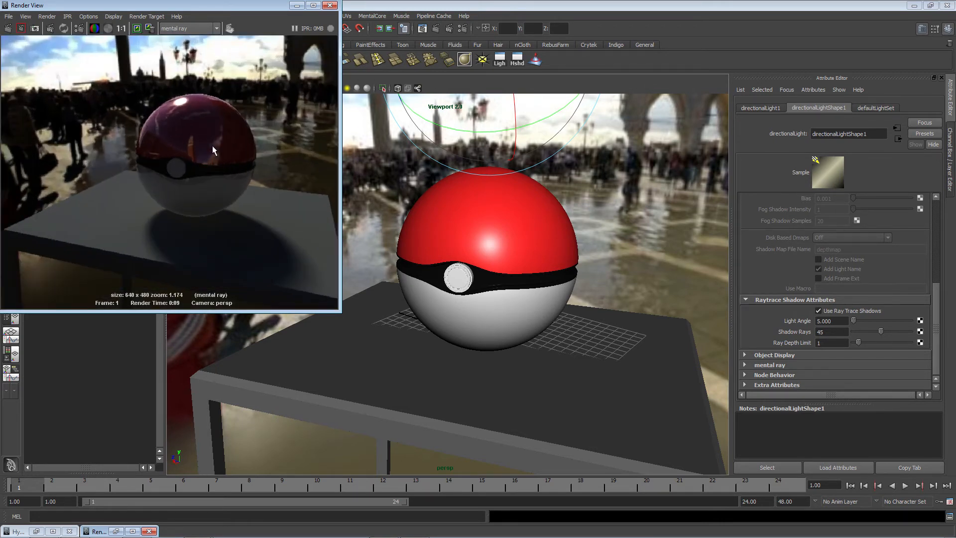
scroll(214, 100, "up", 6)
scroll(231, 148, "down", 4)
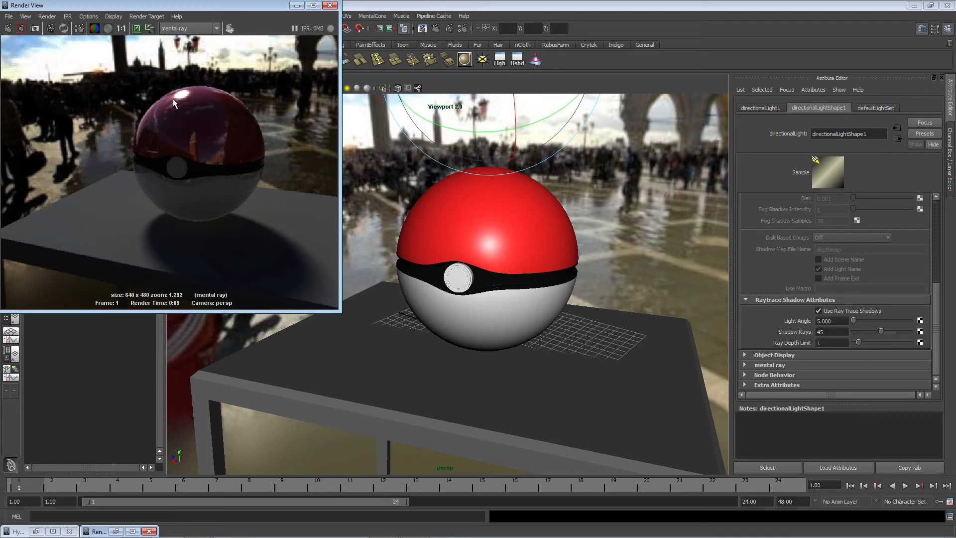
scroll(172, 108, "down", 5)
scroll(176, 144, "up", 4)
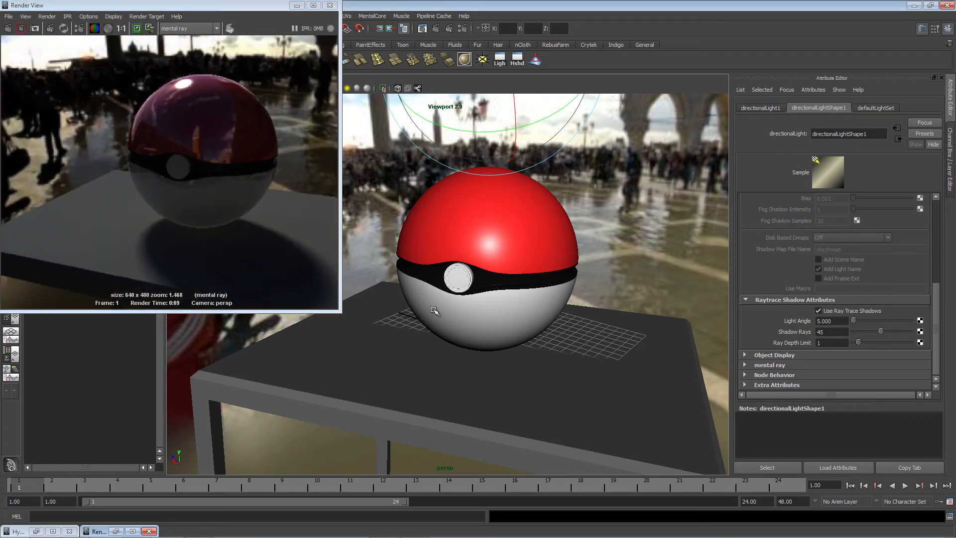
- Rotate the Pokeball and its table together so the button faces the camera with the basilica side of the environment behind
left_click_drag(396, 333, 485, 235, "alt")
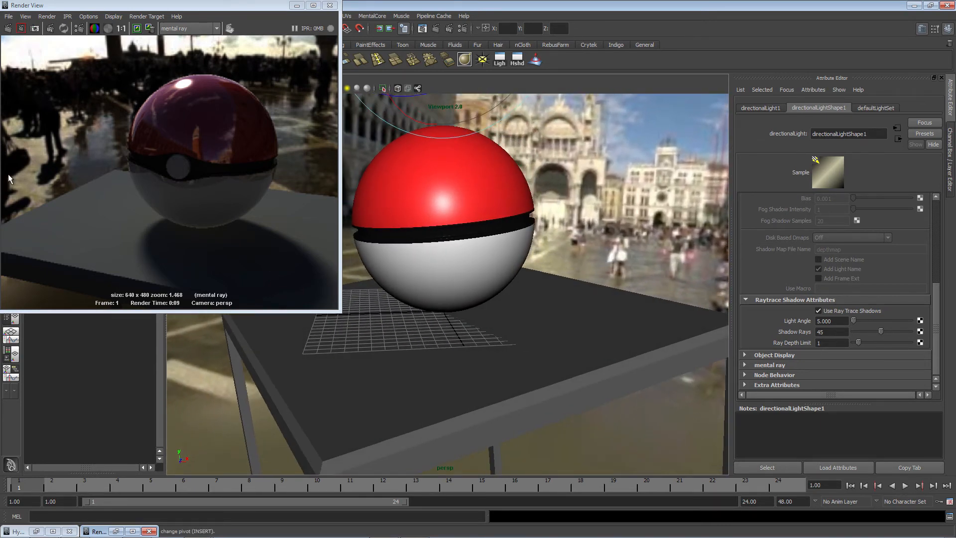
left_click_drag(99, 6, 346, 89)
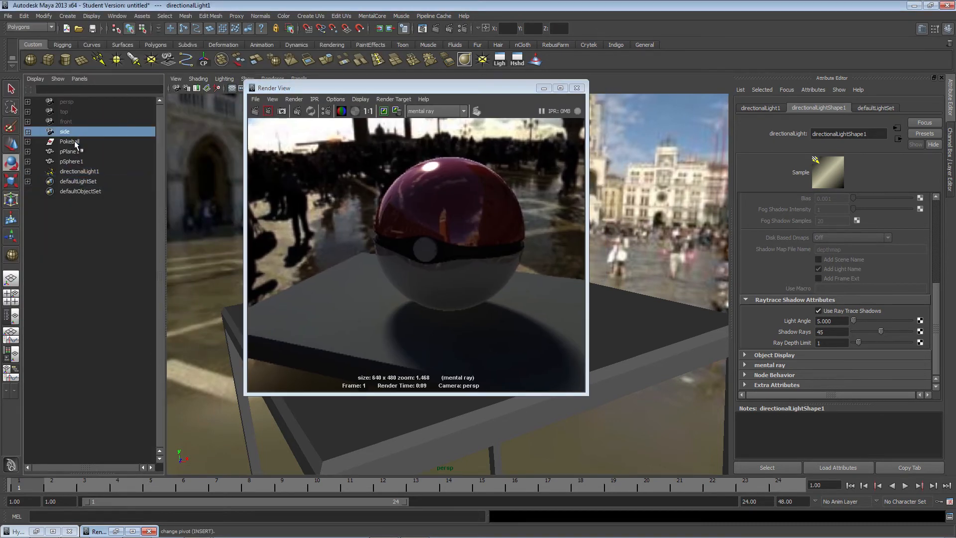
left_click(69, 142)
left_click(71, 161, "shift")
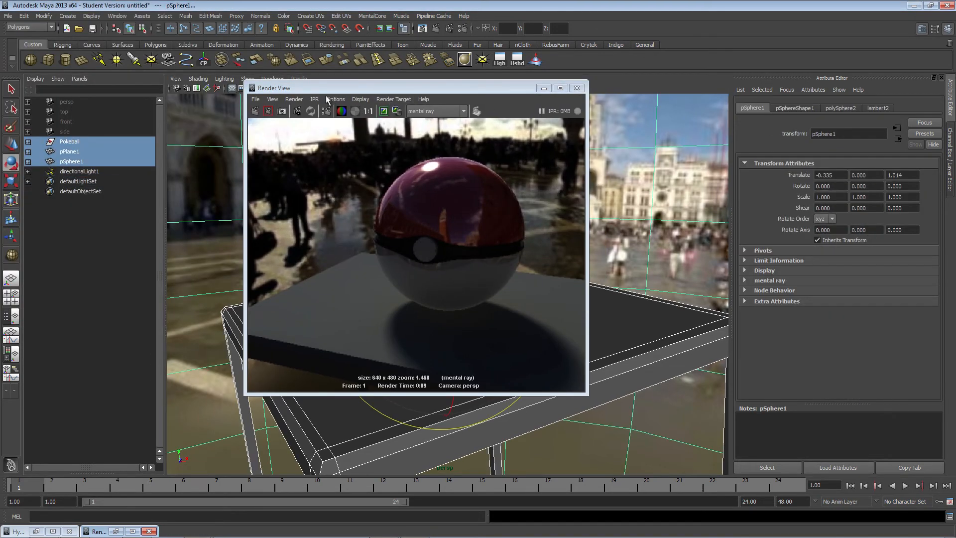
left_click(122, 161, "ctrl")
left_click_drag(388, 93, 759, 105)
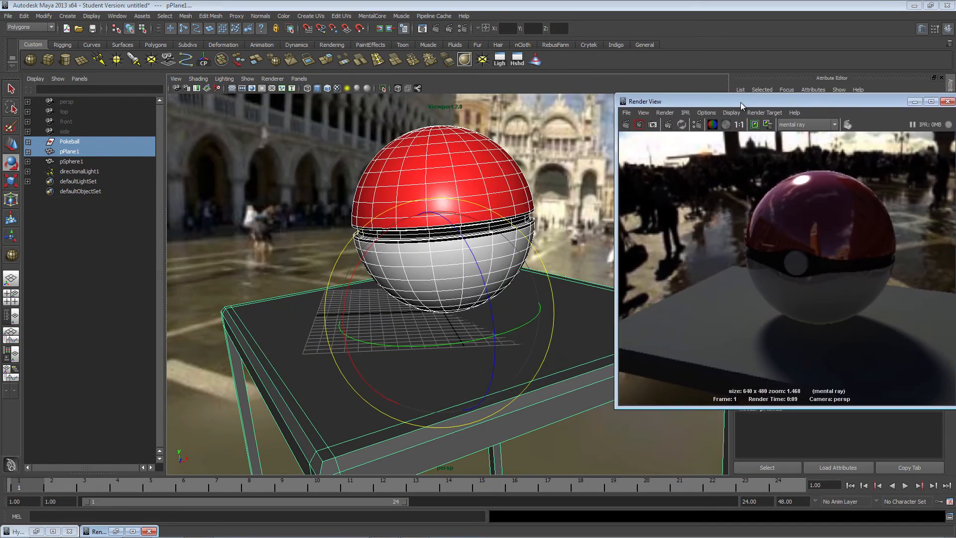
left_click_drag(366, 351, 390, 313)
left_click_drag(321, 288, 323, 283)
left_click_drag(493, 293, 462, 297, "alt")
middle_click_drag(371, 221, 297, 263, "alt")
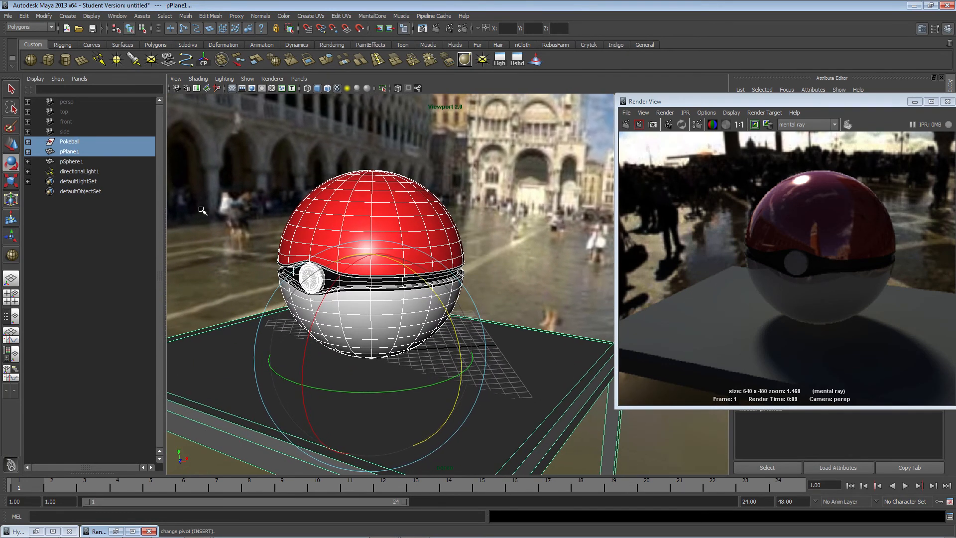
- Frame the Pokeball and table against the basilica and render the new view
left_click(202, 210)
middle_click_drag(461, 241, 442, 260, "alt")
left_click(11, 144)
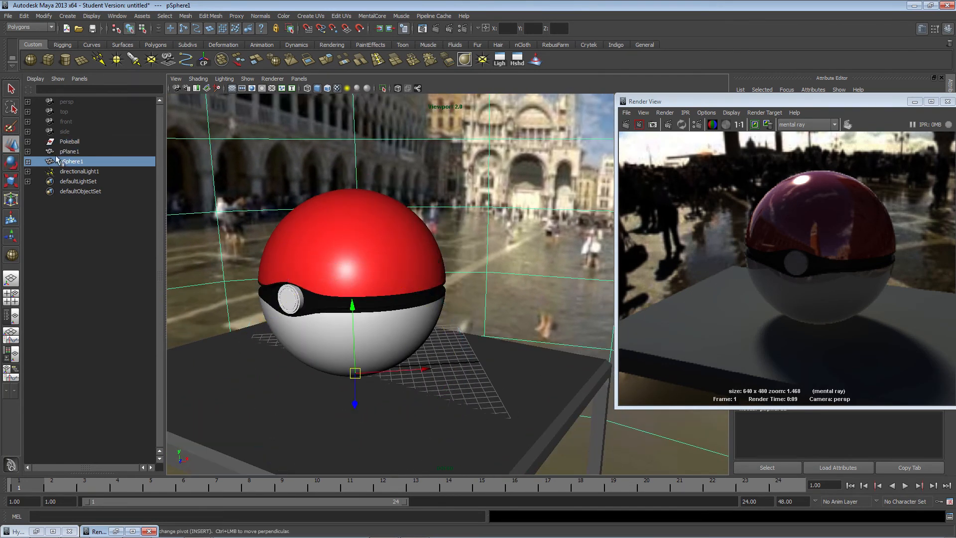
left_click_drag(463, 195, 481, 217, "alt")
left_click(625, 125)
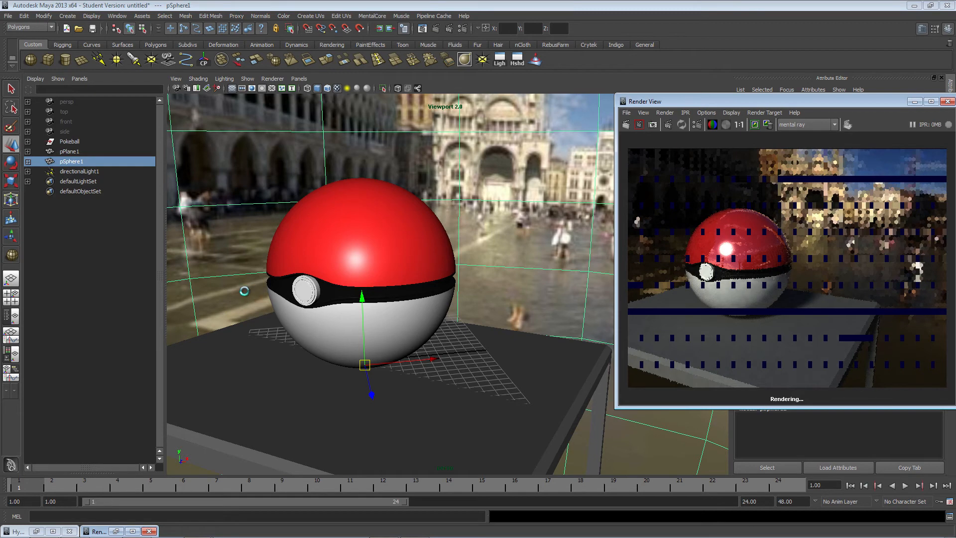
- Rotate the Pokeball alone so that its band tilts and its button faces the other side of the camera
left_click(70, 141)
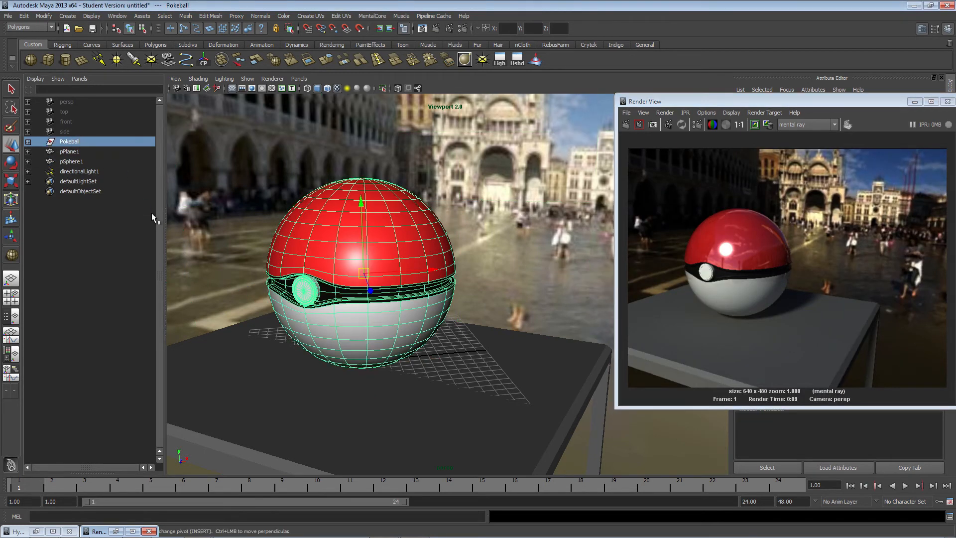
key("e")
left_click_drag(373, 263, 386, 239)
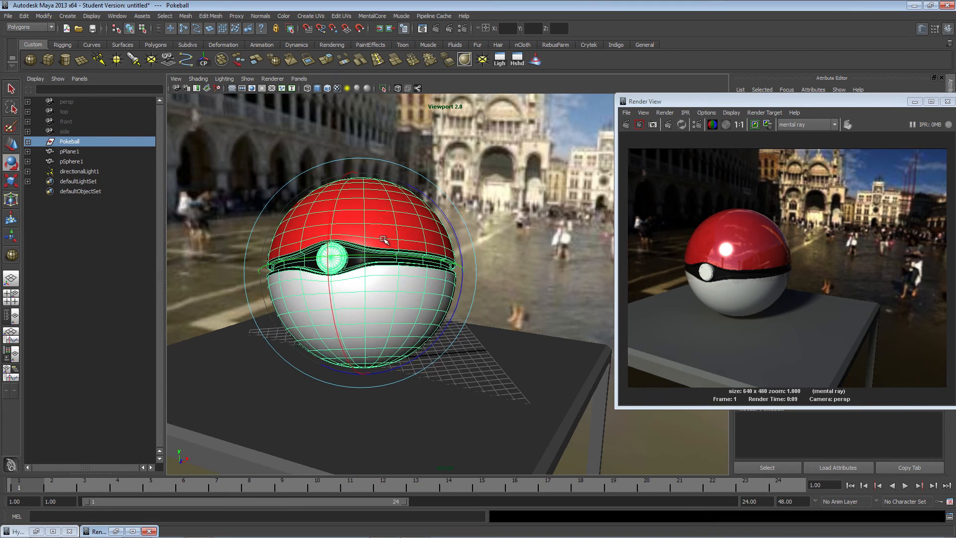
left_click_drag(306, 298, 399, 294)
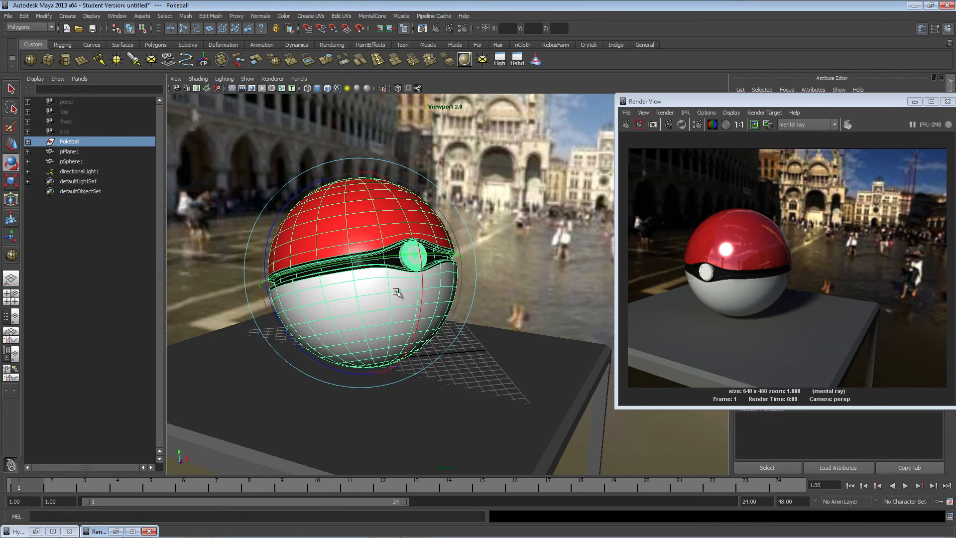
- Re-render the view and examine the specular highlight and reflections on the rotated Pokeball
left_click(653, 125)
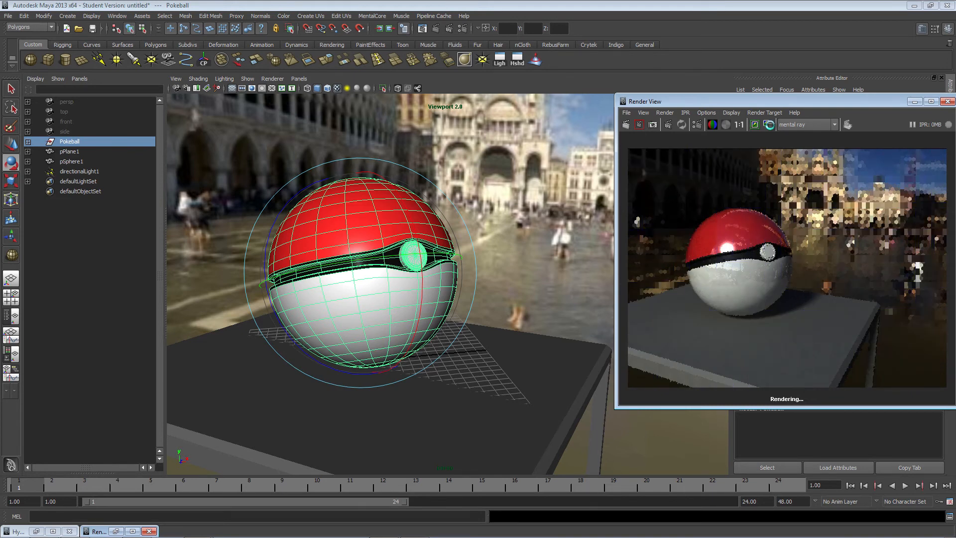
left_click_drag(798, 106, 484, 113)
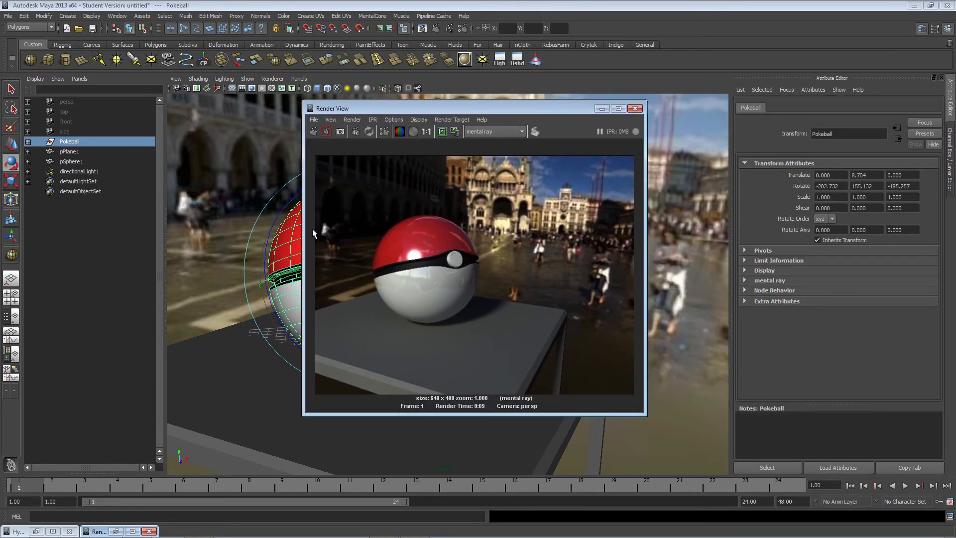
key("w")
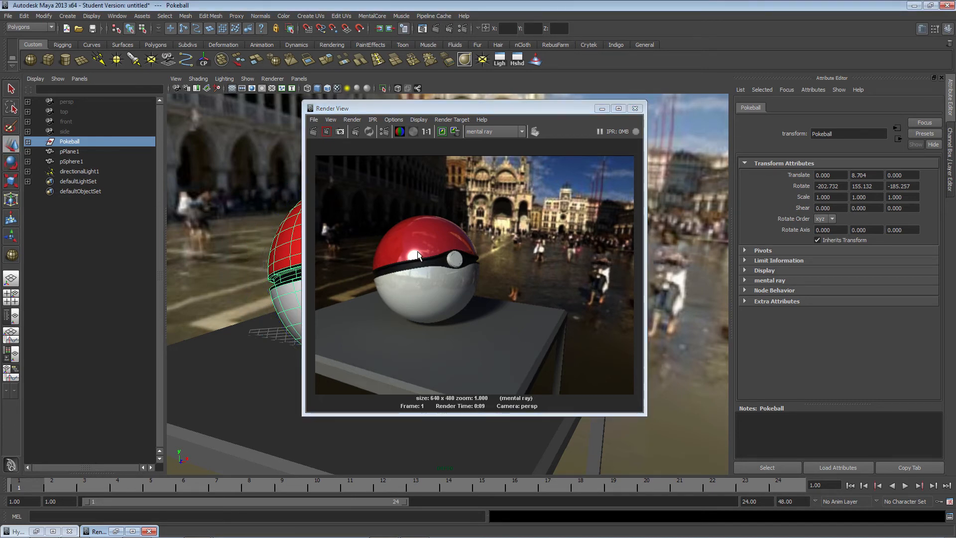
scroll(417, 251, "up", 7)
scroll(375, 240, "down", 2)
middle_click_drag(382, 241, 453, 230, "alt")
scroll(453, 230, "down", 5)
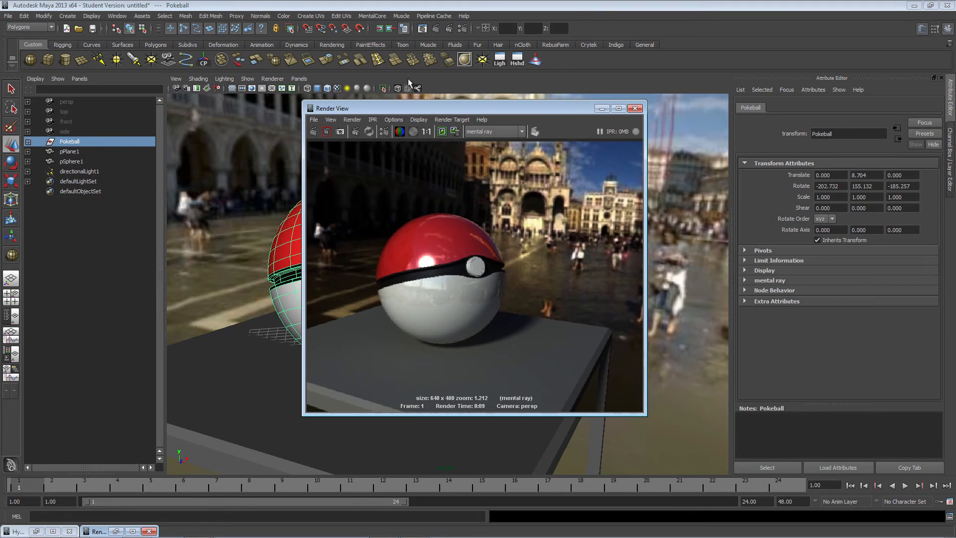
- Set the specular balance of the Pokeball_red_mat material to 0
left_click_drag(430, 108, 530, 86)
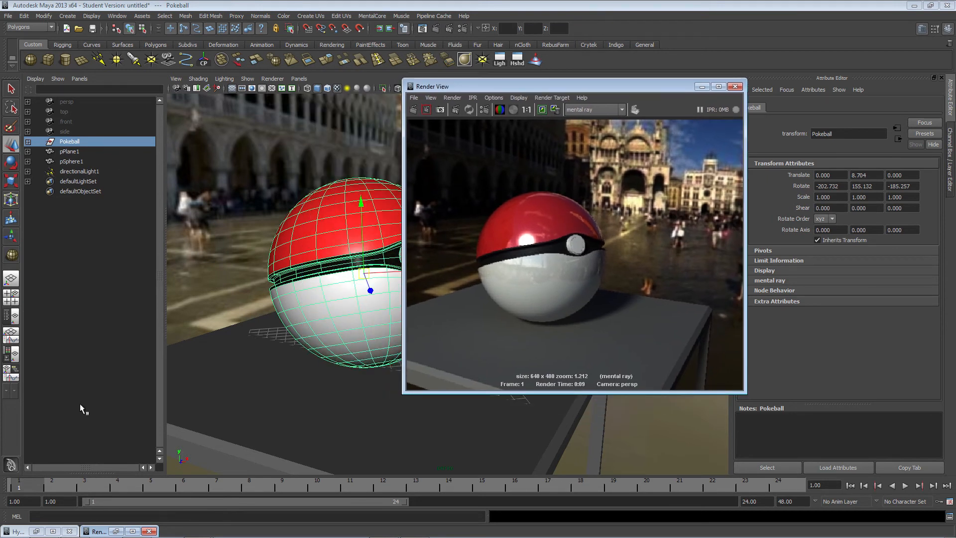
left_click(38, 531)
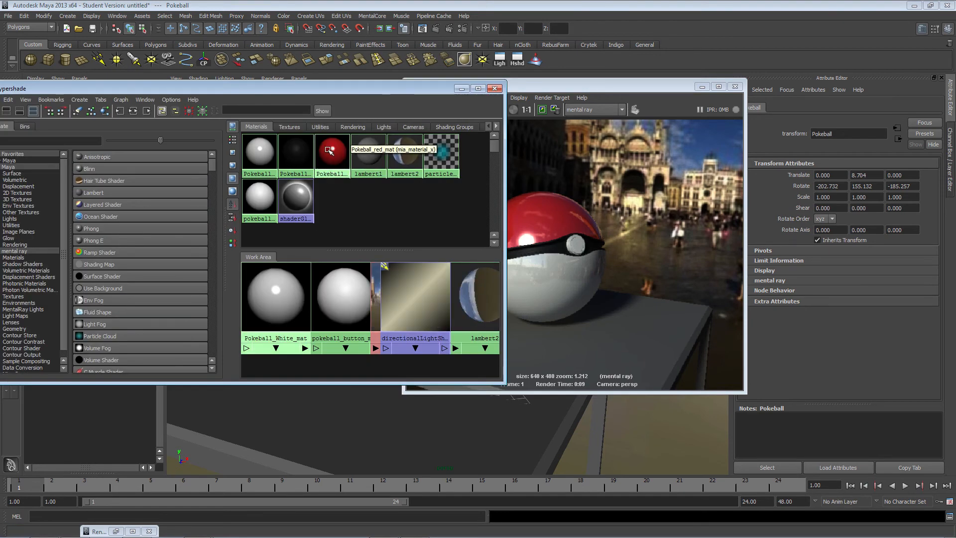
left_click(333, 150)
scroll(772, 318, "down", 5)
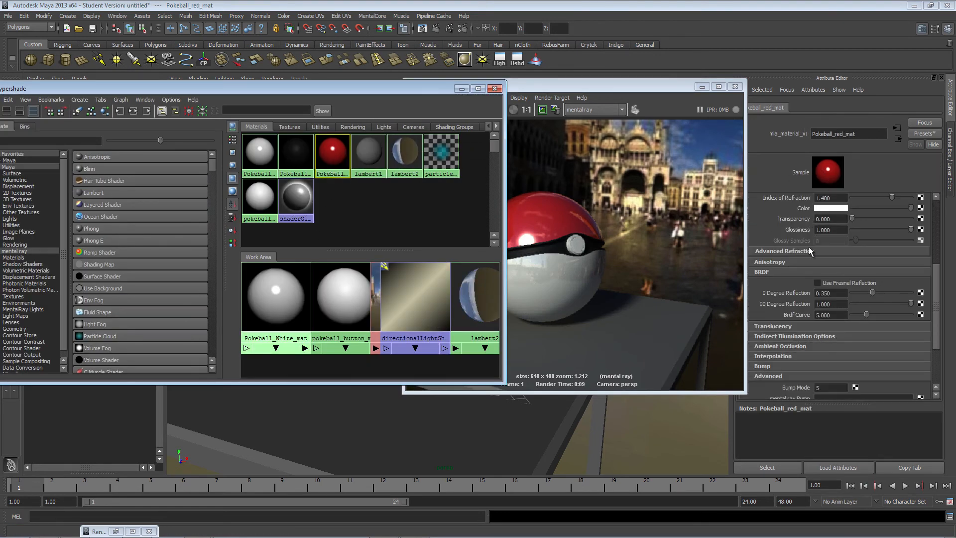
left_click(770, 316)
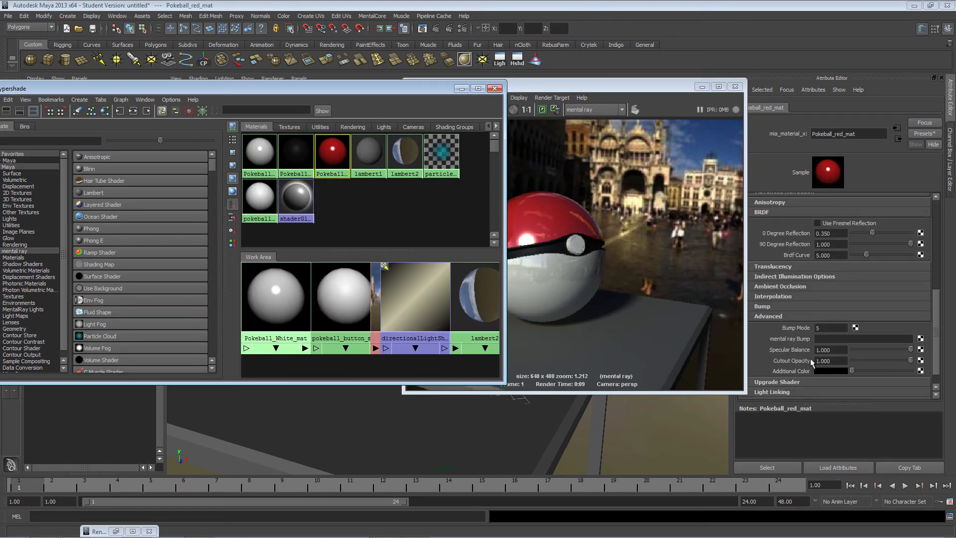
left_click(779, 316)
left_click(785, 354)
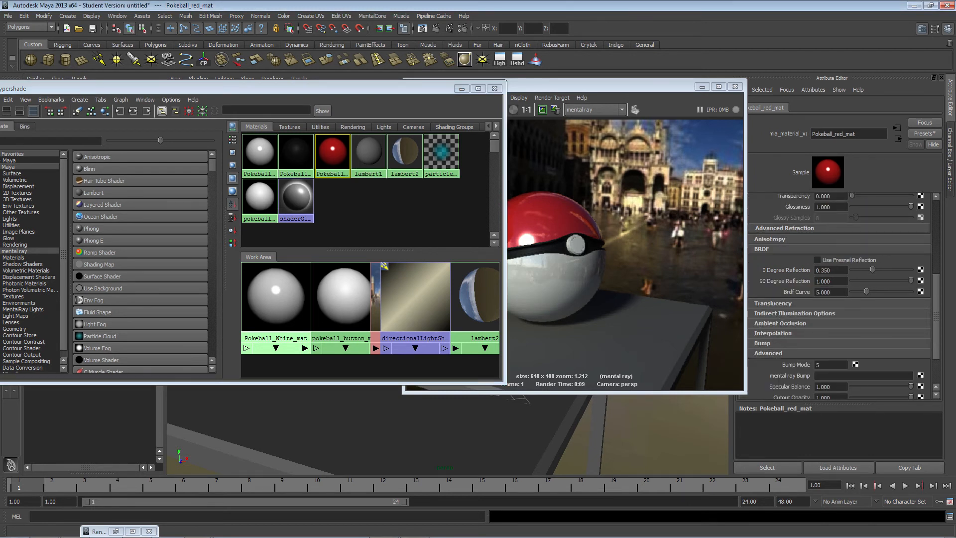
scroll(818, 351, "down", 2)
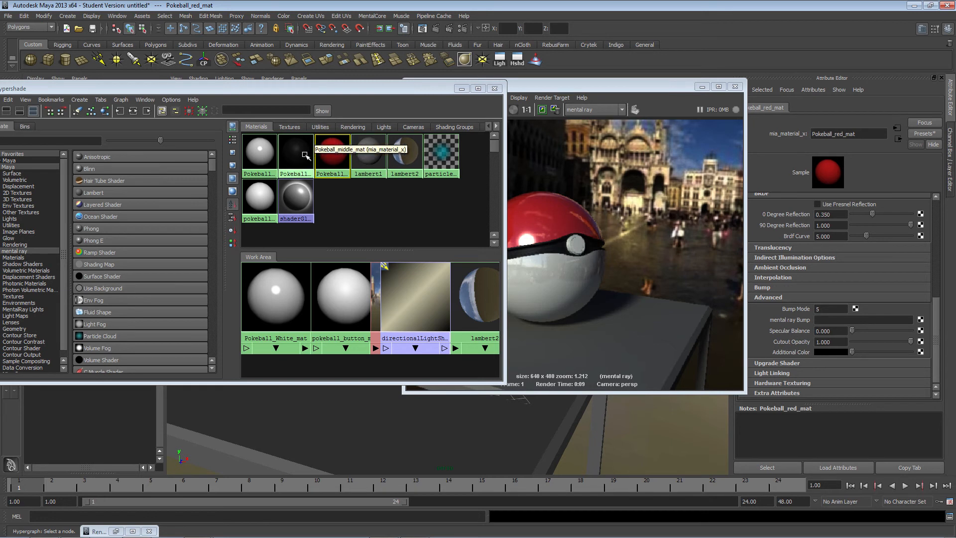
- Set the specular balance of the Pokeball_White_mat material to 0
left_click(259, 152)
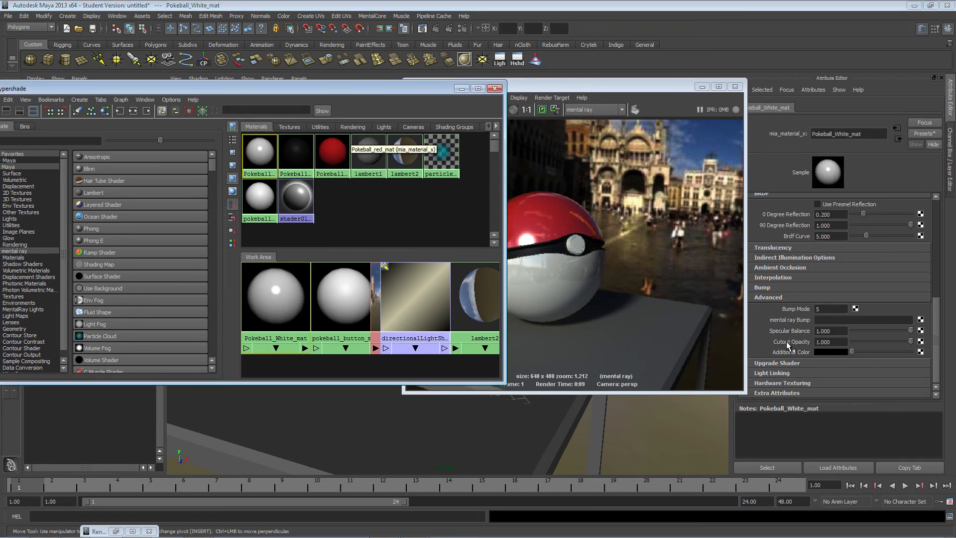
left_click(852, 330)
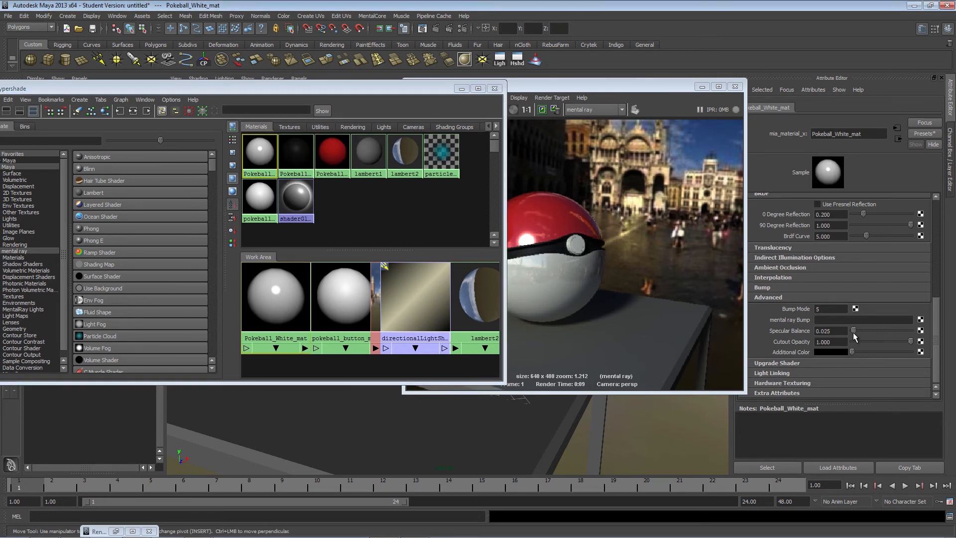
left_click(460, 90)
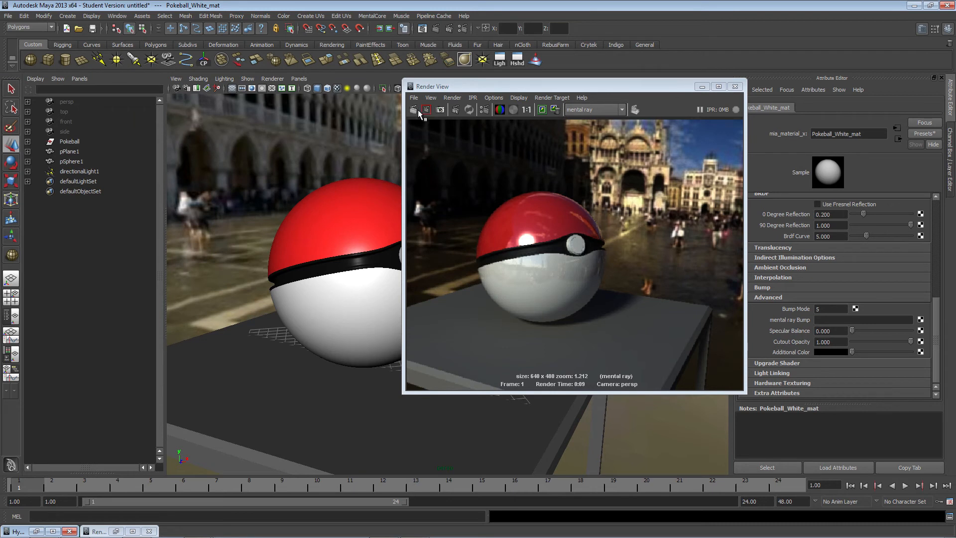
- Re-render the view and examine the reflections on the Pokeball's red and white halves
left_click(414, 110)
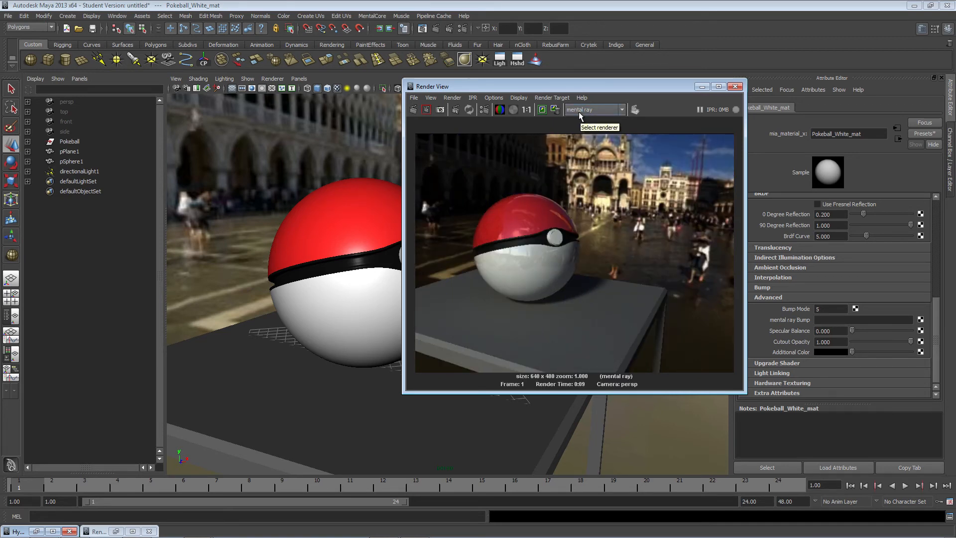
scroll(514, 224, "up", 5)
middle_click_drag(523, 220, 631, 256, "alt")
scroll(609, 257, "up", 4)
scroll(608, 257, "down", 6)
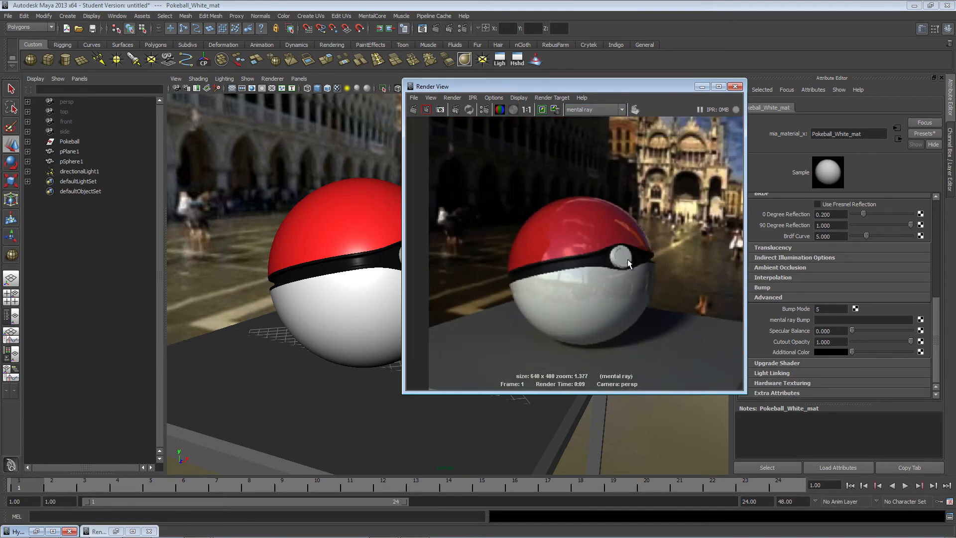
scroll(622, 260, "up", 5)
scroll(620, 261, "down", 4)
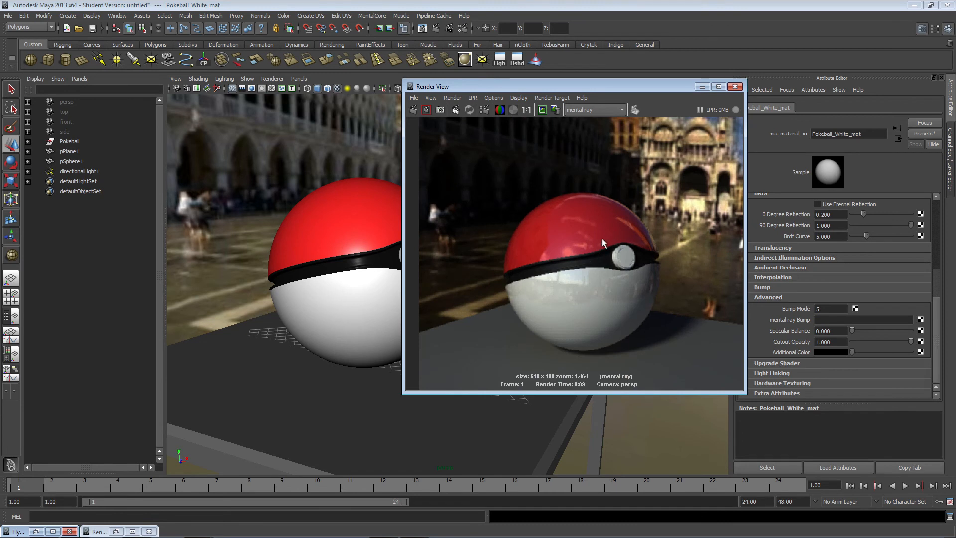
middle_click_drag(597, 276, 559, 259, "alt")
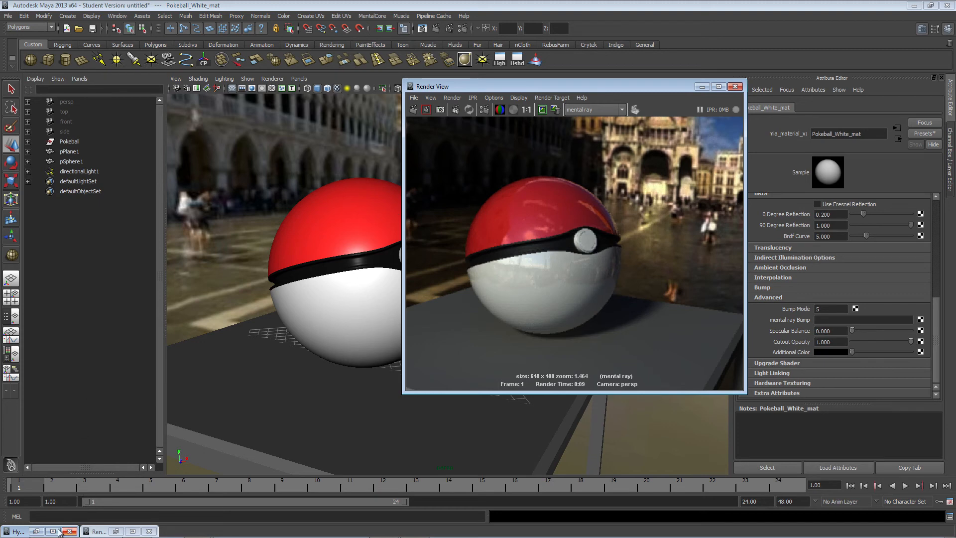
- Set the reflection glossiness of the Pokeball_red_mat material to 0.45
left_click(36, 531)
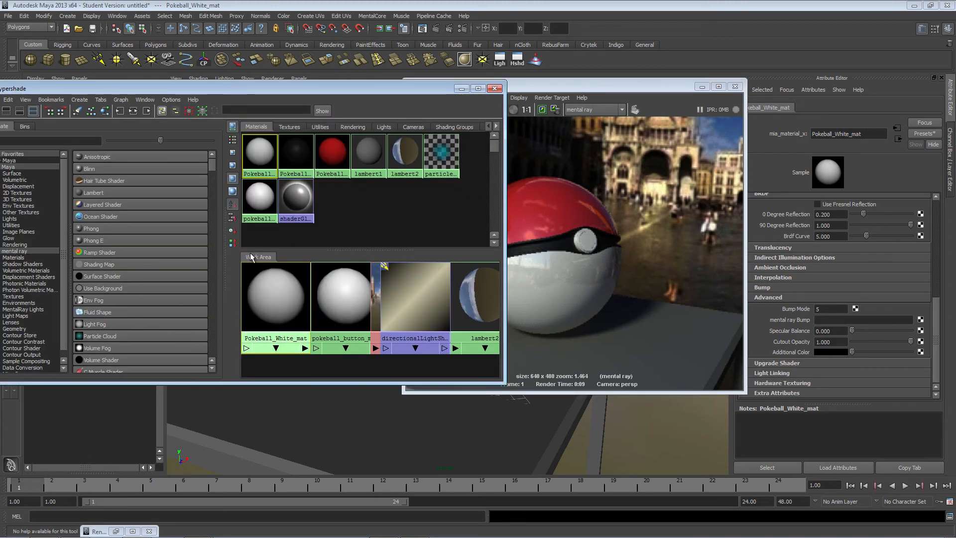
left_click(333, 152)
scroll(854, 250, "up", 5)
scroll(846, 264, "up", 3)
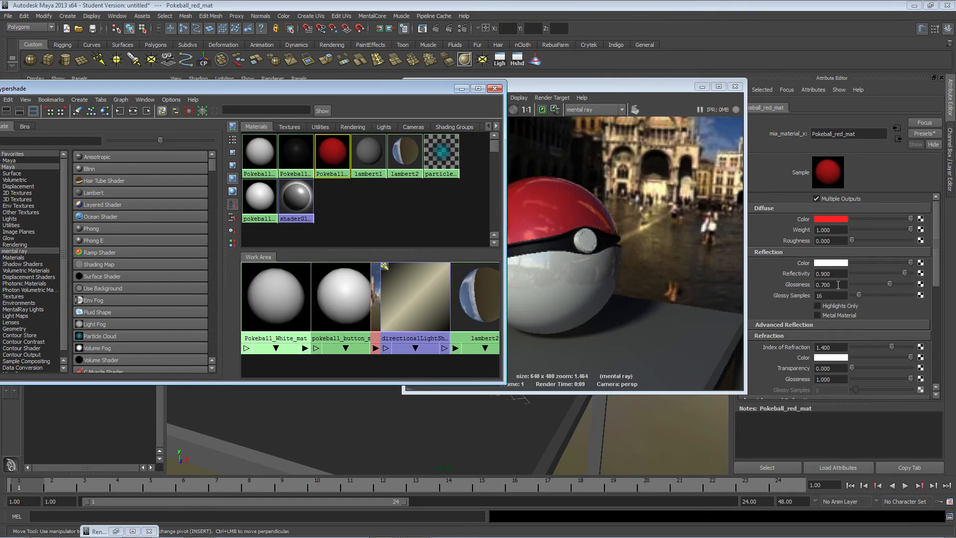
double_click(828, 284)
type(".")
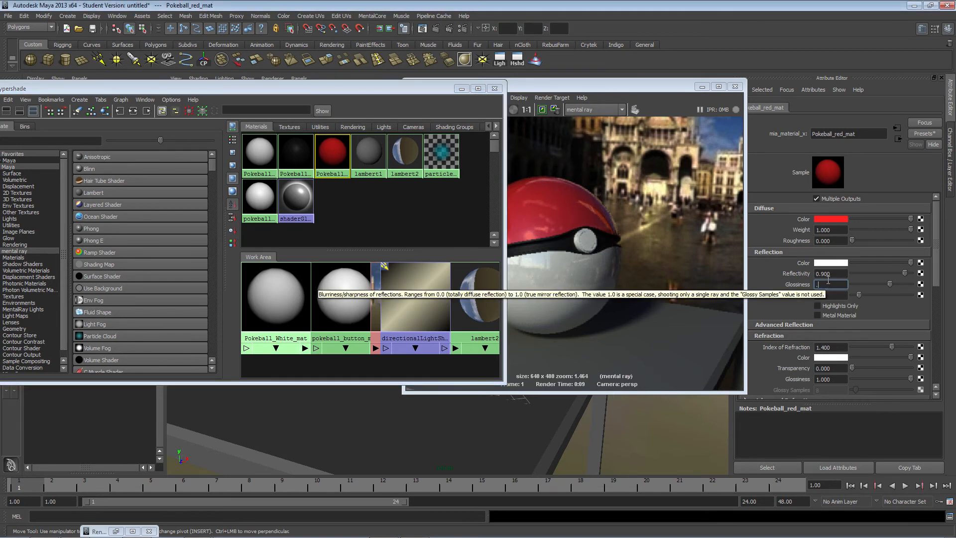
type("45")
key("Return")
- Set the reflection glossiness of the Pokeball_White_mat material to 0.45 and re-render the view
left_click(259, 152)
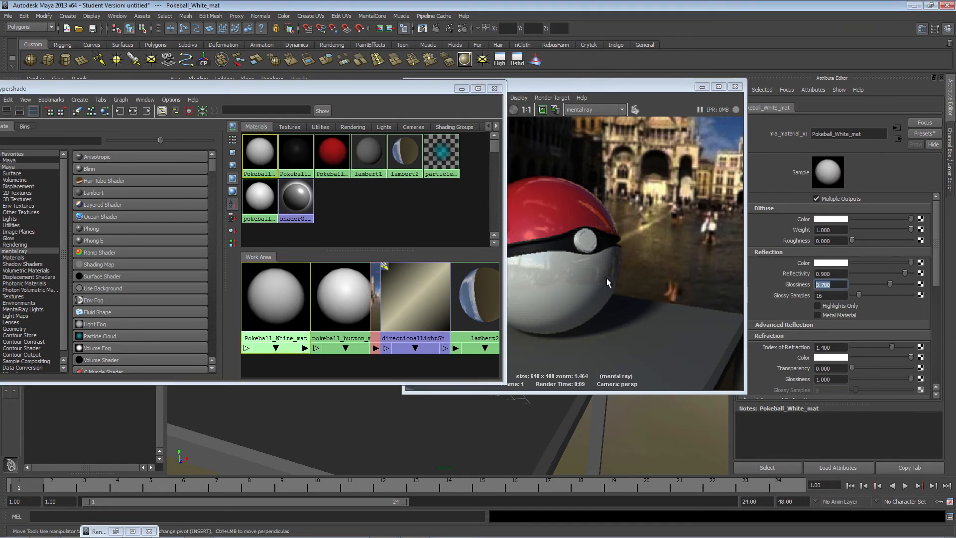
left_click(638, 89)
left_click(414, 109)
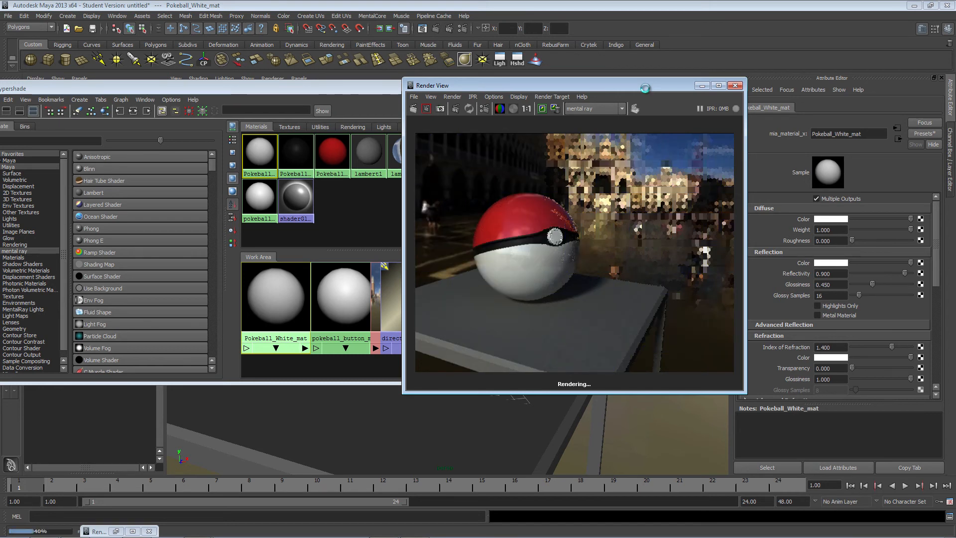
- Examine the blurred reflections on the red and white halves of the rendered Pokeball up close
scroll(546, 218, "up", 5)
scroll(646, 282, "down", 3)
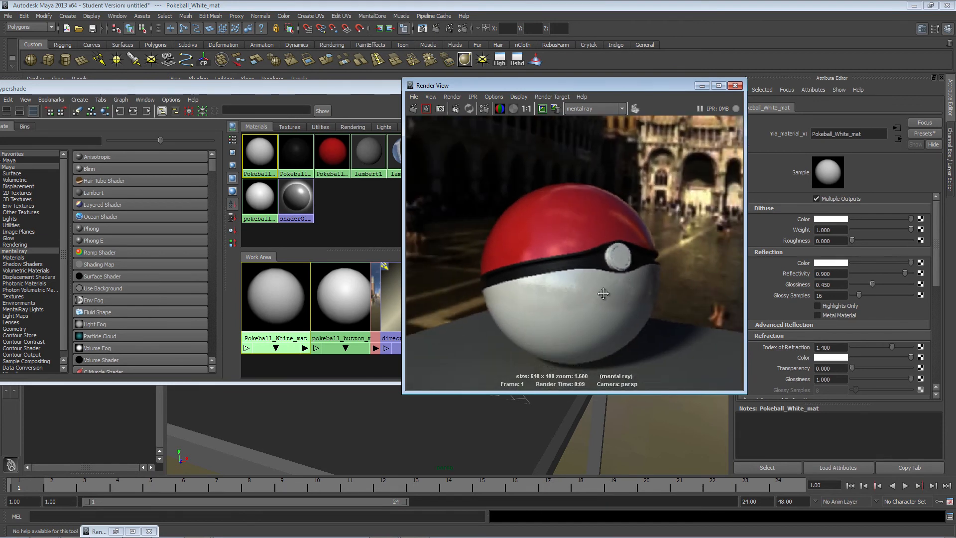
scroll(570, 274, "down", 2)
scroll(626, 285, "up", 4)
scroll(625, 289, "down", 3)
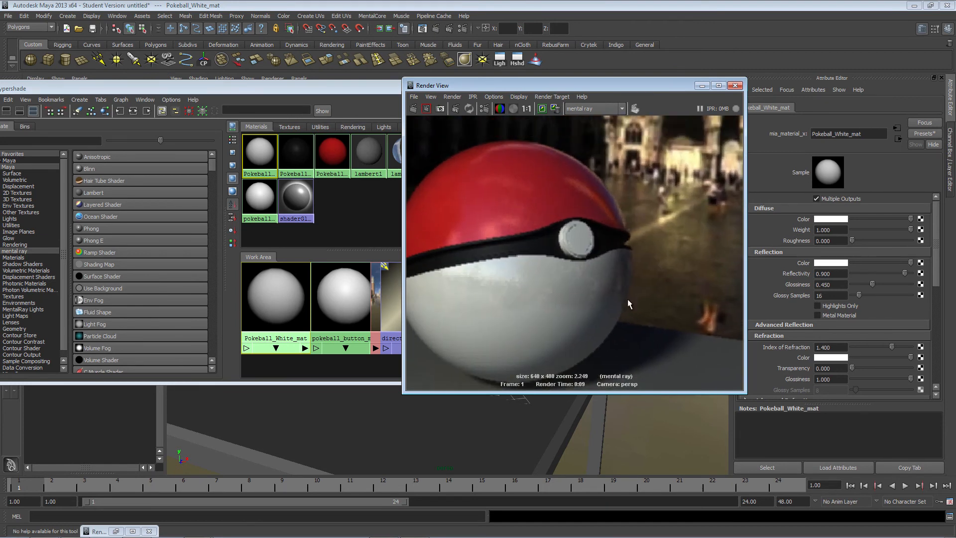
scroll(553, 280, "up", 4)
scroll(633, 281, "down", 2)
scroll(618, 285, "down", 2)
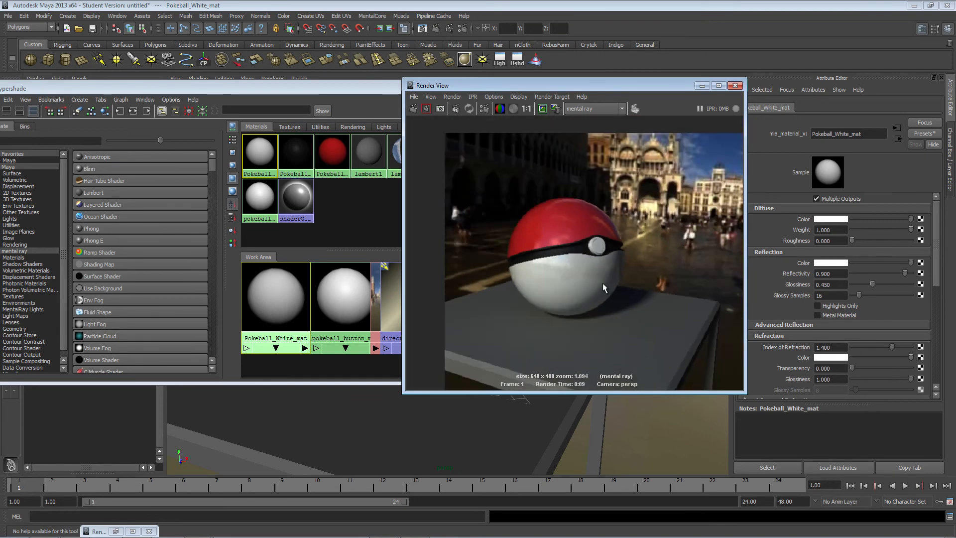
scroll(605, 269, "up", 1)
- Raise the pokeball_button_mat material's reflectivity to about 0.559 and its reflection glossiness to about 0.726
left_click_drag(595, 87, 674, 85)
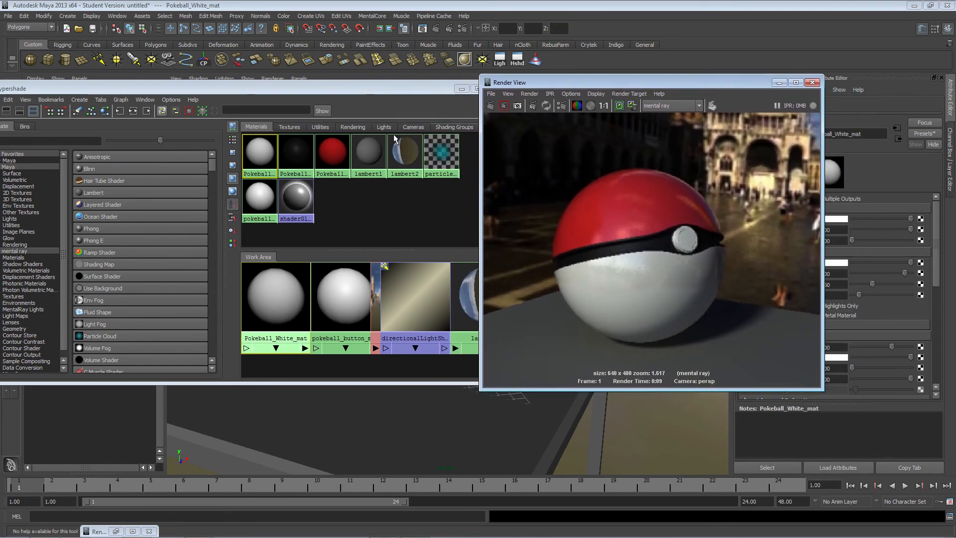
left_click(260, 197)
left_click(692, 88)
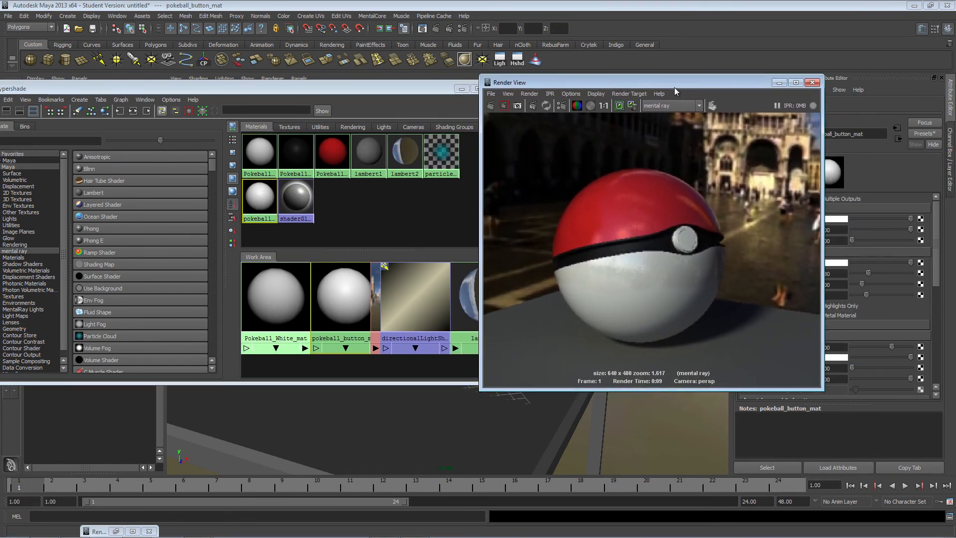
left_click_drag(763, 86, 575, 83)
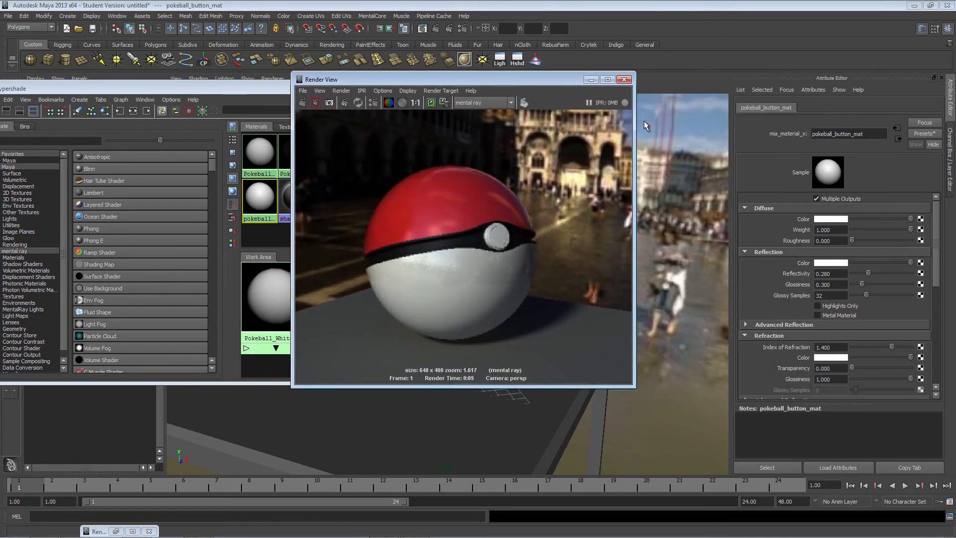
left_click(883, 275)
left_click(883, 284)
left_click(891, 284)
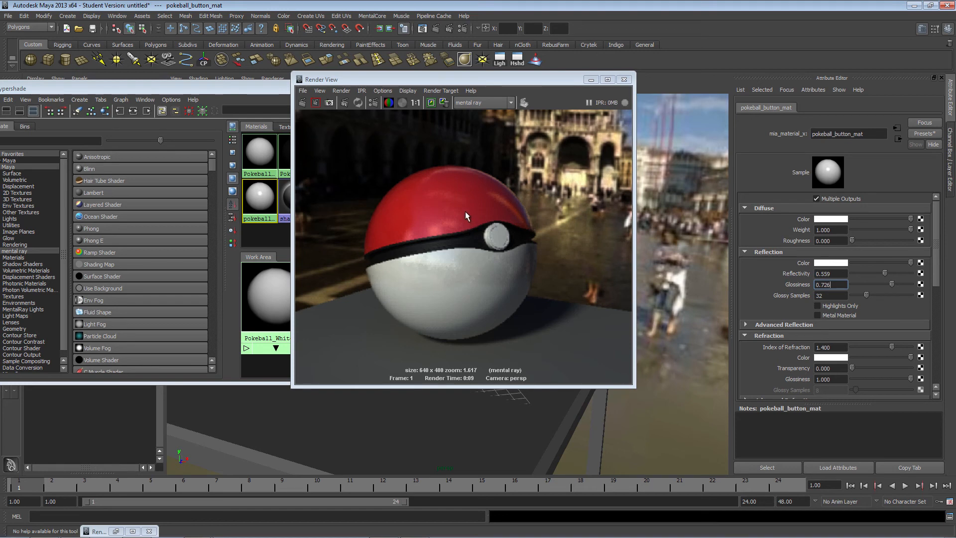
- Render only the region around the Pokeball's button, inspect it and put the render window away
left_click_drag(465, 213, 531, 276)
left_click(316, 103)
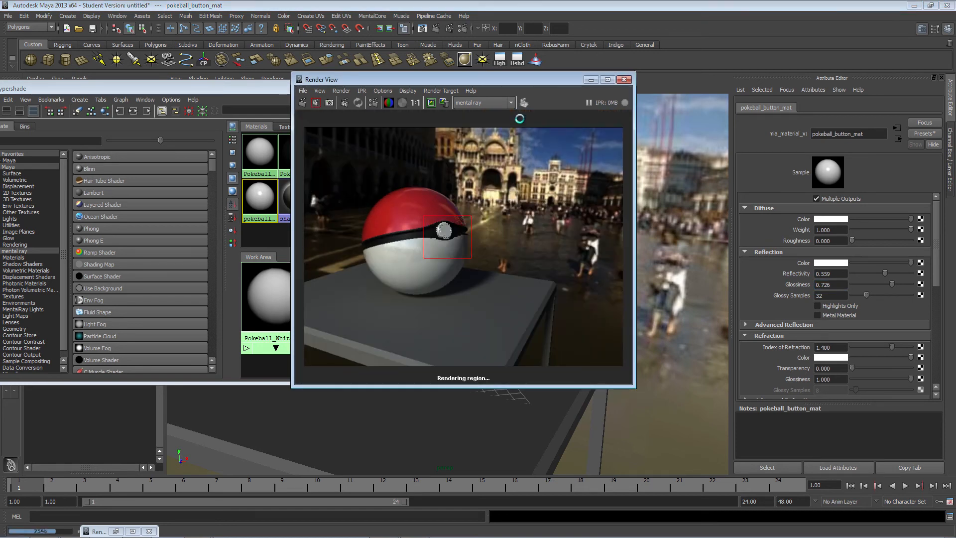
scroll(448, 240, "up", 5)
scroll(450, 240, "down", 5)
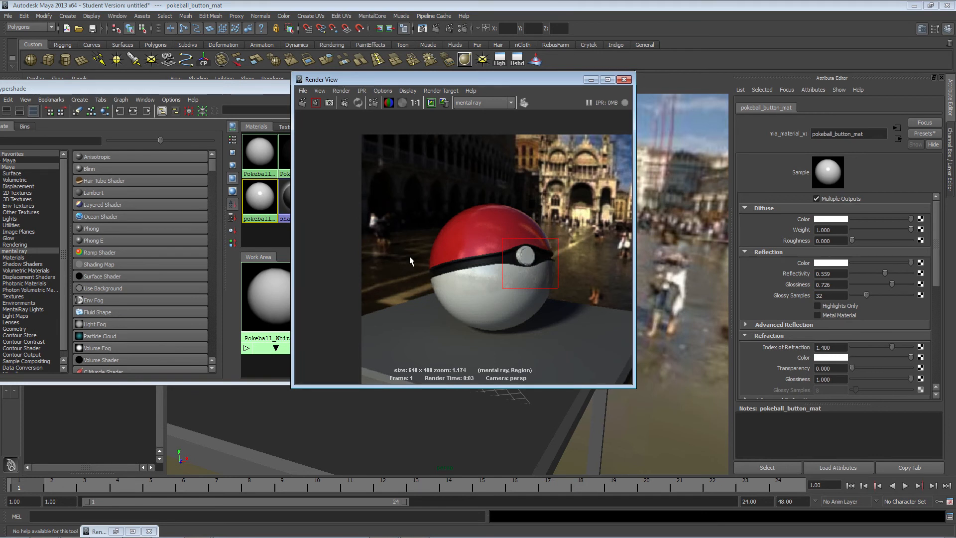
left_click_drag(494, 82, 371, 132)
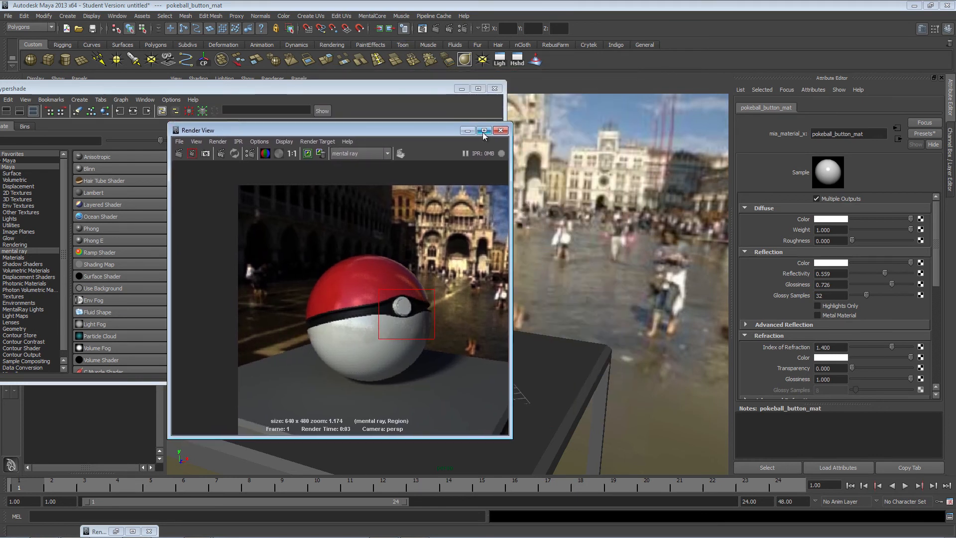
left_click(467, 130)
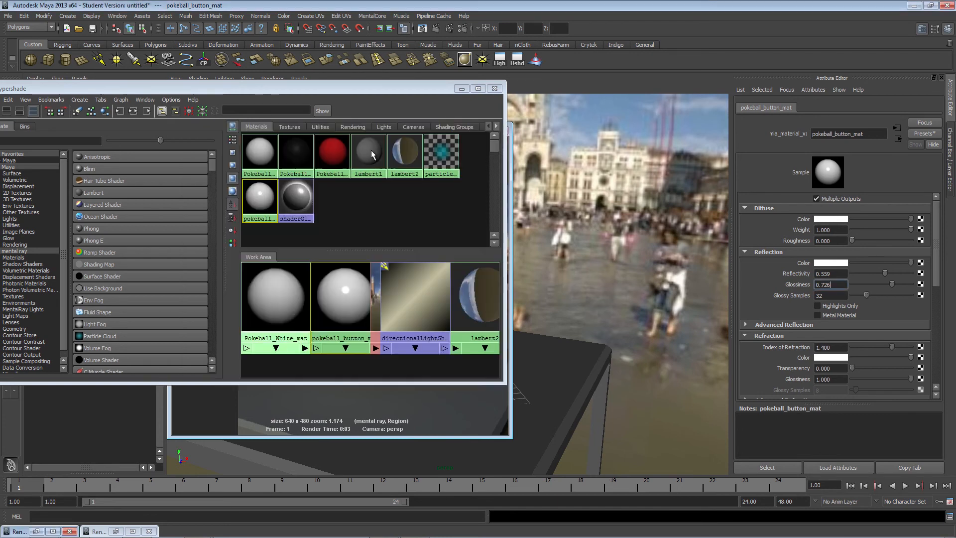
- Set the reflection glossy samples of the Pokeball_red_mat material to 64
left_click(336, 157)
middle_click_drag(337, 153, 335, 155)
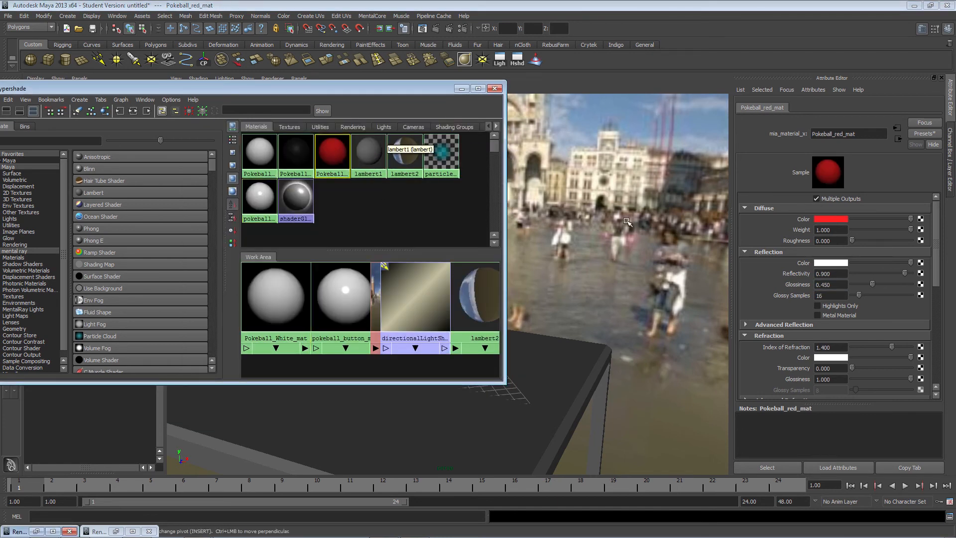
double_click(834, 295)
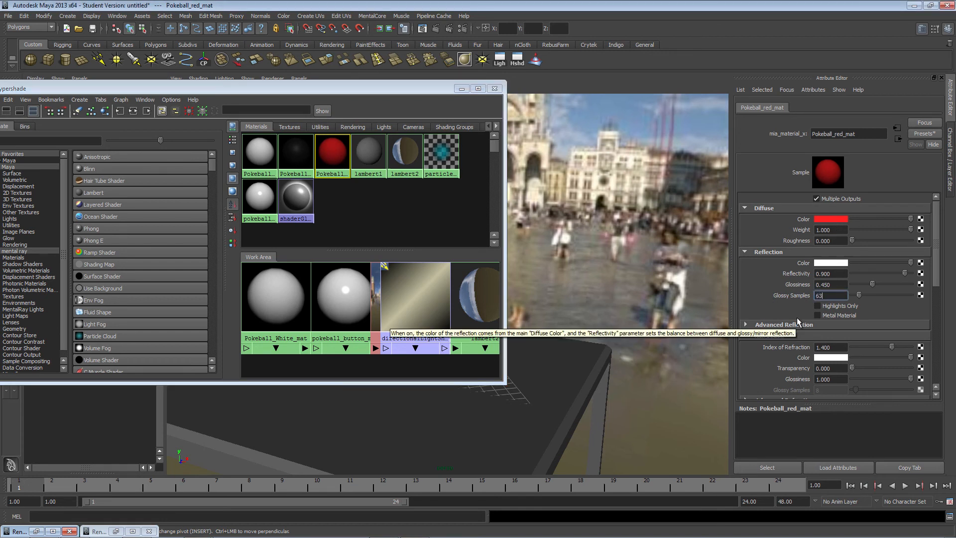
type("64")
key("Return")
- Set the reflection glossy samples of the Pokeball_White_mat and Pokeball_middle_mat materials to 64
left_click(260, 152)
double_click(831, 295)
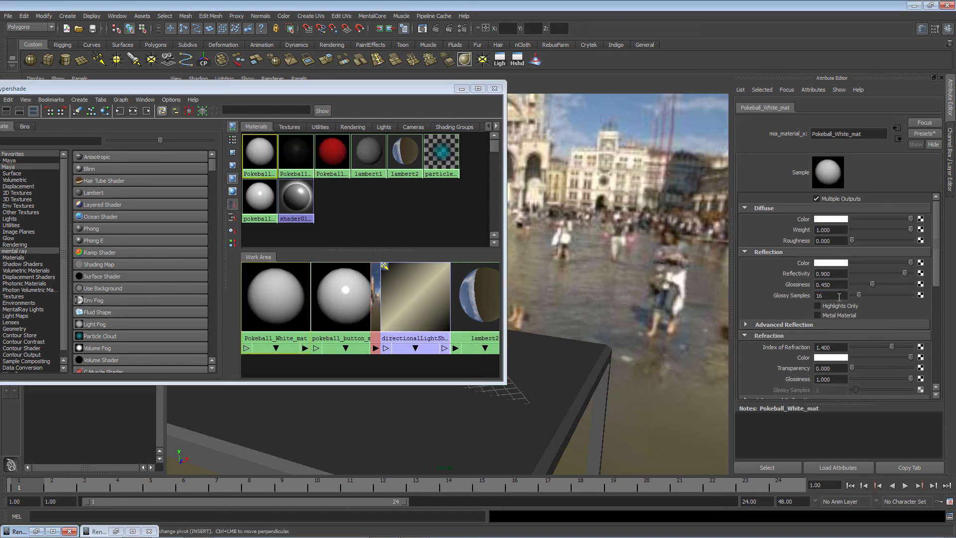
type("64")
key("Return")
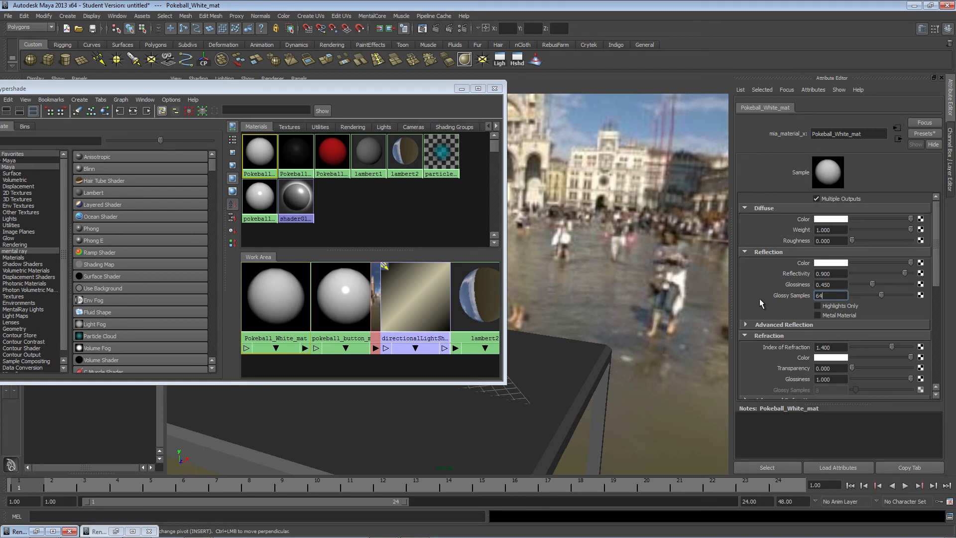
left_click(292, 164)
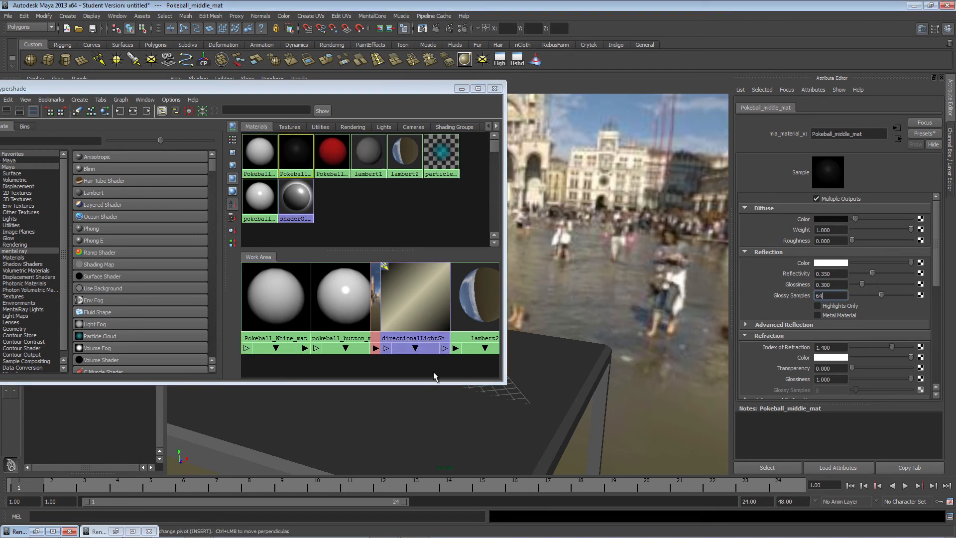
- Assign a new mia_material_x material to the table under the Pokeball
left_click(393, 425)
right_click_drag(395, 427, 358, 512)
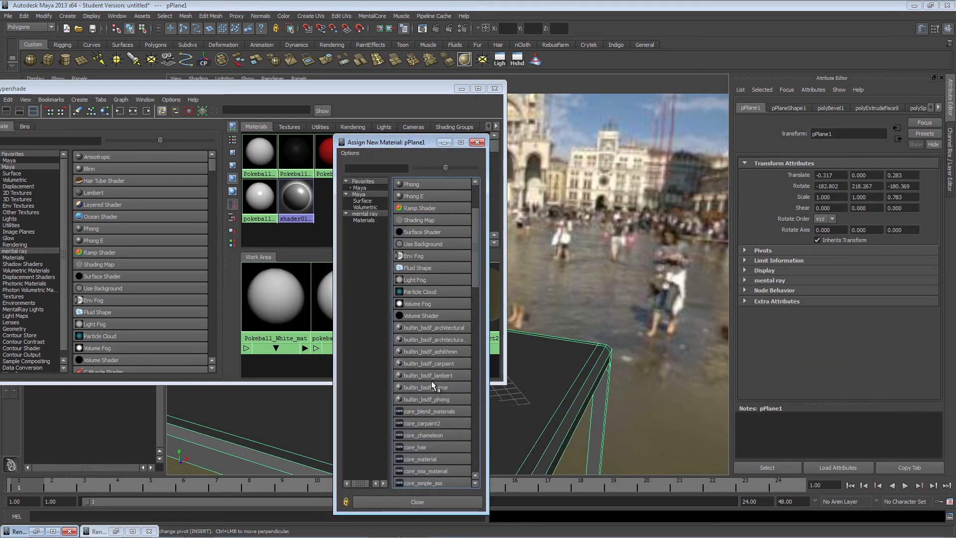
scroll(431, 378, "down", 6)
scroll(424, 398, "down", 2)
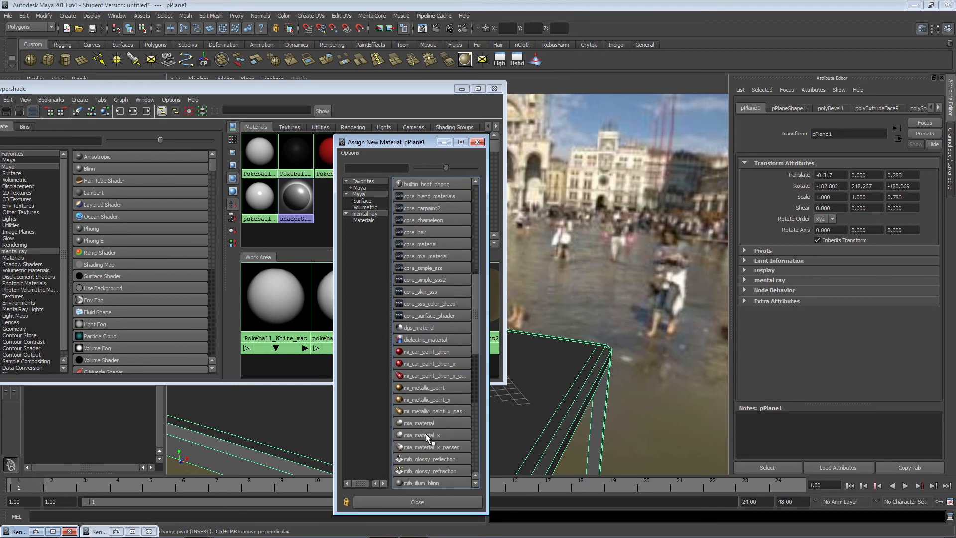
left_click(423, 435)
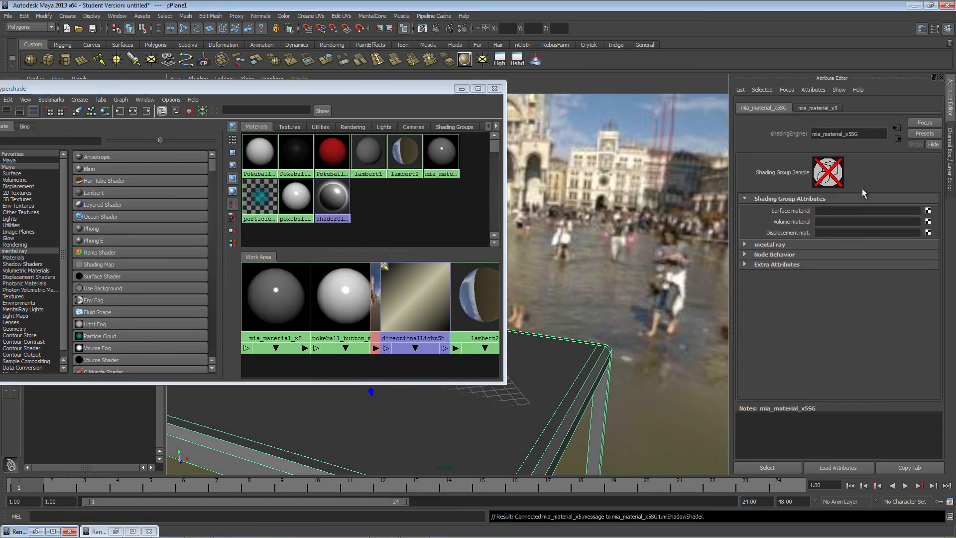
- Set the diffuse color of the table's new material to a light tan
left_click(841, 111)
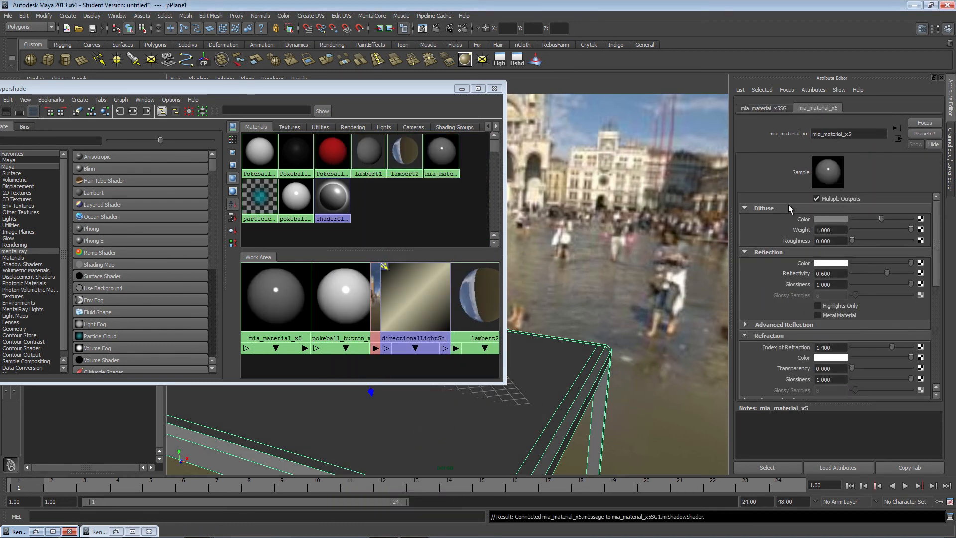
left_click(836, 222)
left_click(944, 215)
left_click_drag(912, 226, 917, 237)
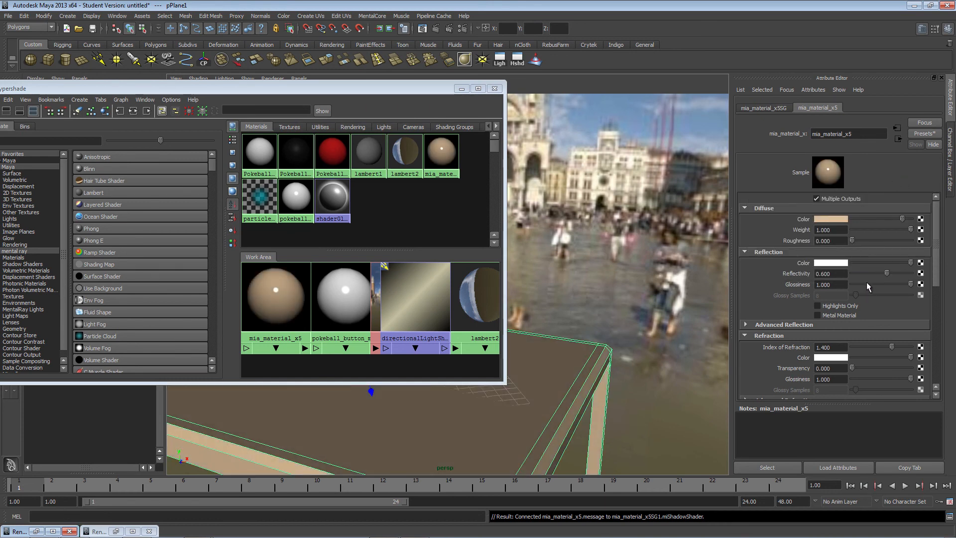
- Give the table material a reflectivity of about 0.195, a glossiness of about 0.323 and 32 glossy samples
left_click(863, 274)
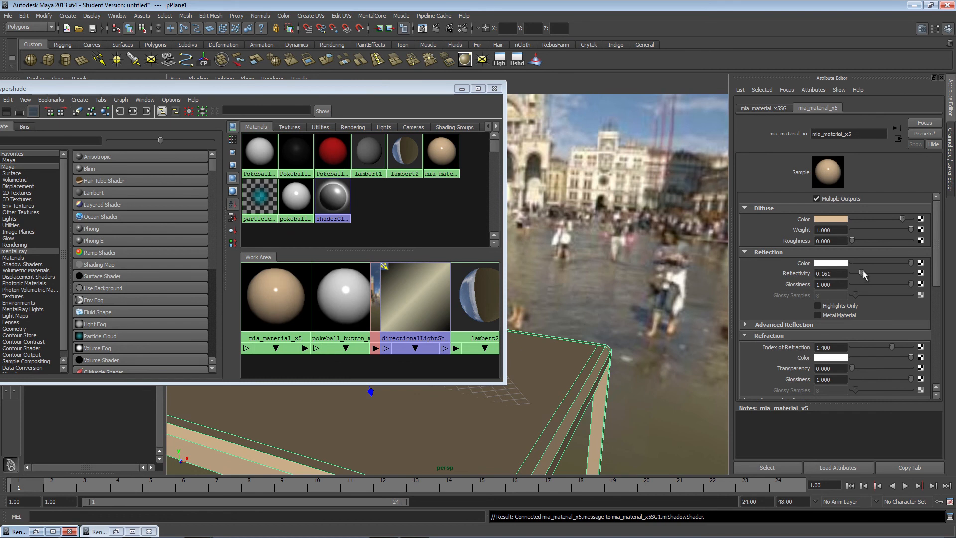
left_click(863, 283)
left_click(831, 296)
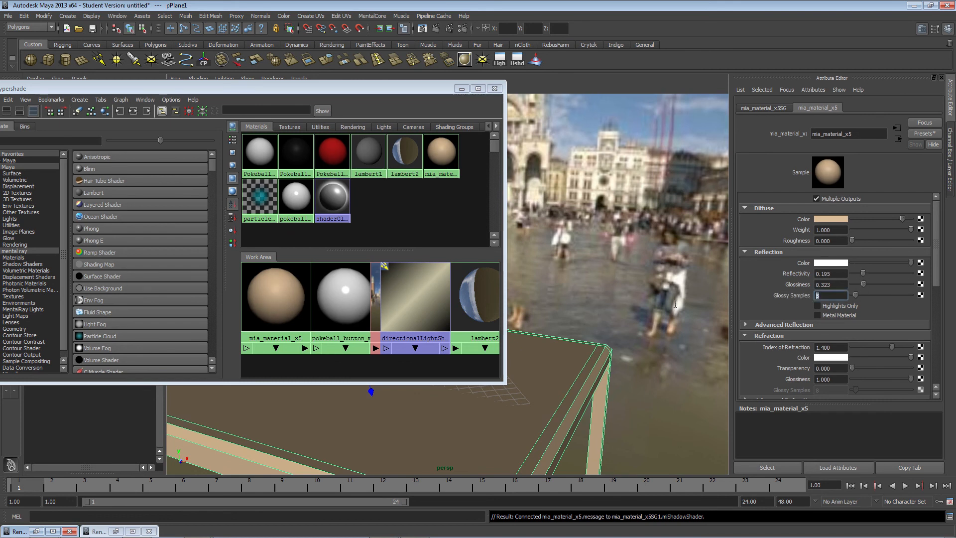
type("32")
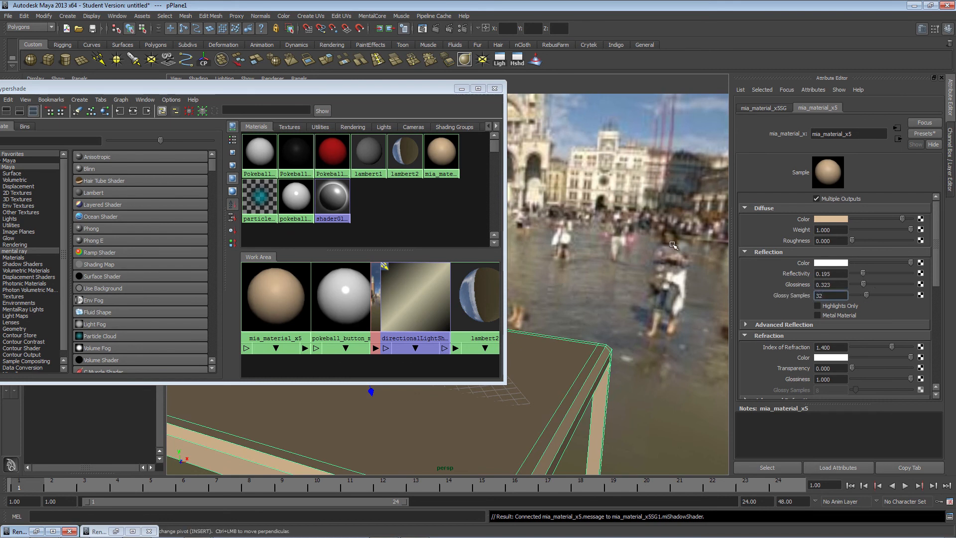
left_click(611, 283)
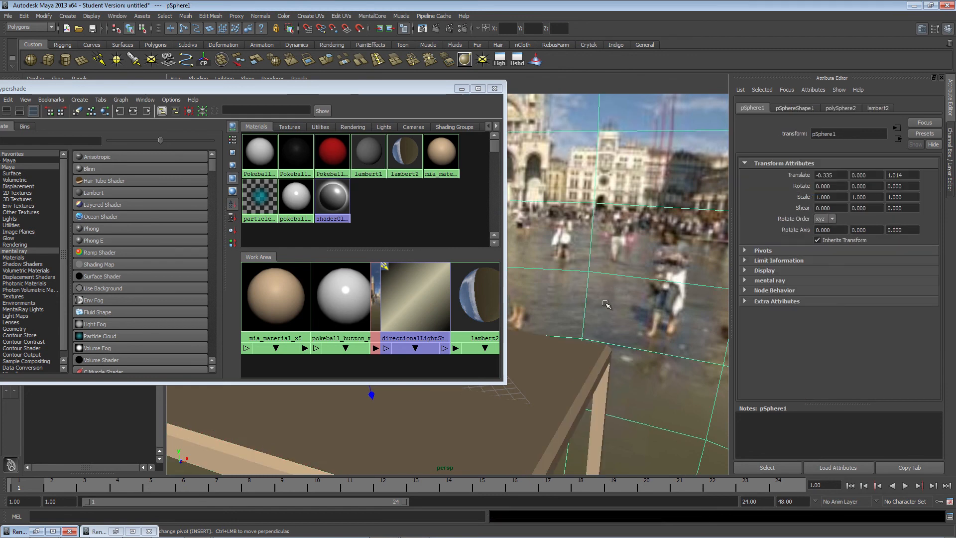
- Re-render the view and examine the reflections on the Pokeball, its button and the tan table
left_click(462, 88)
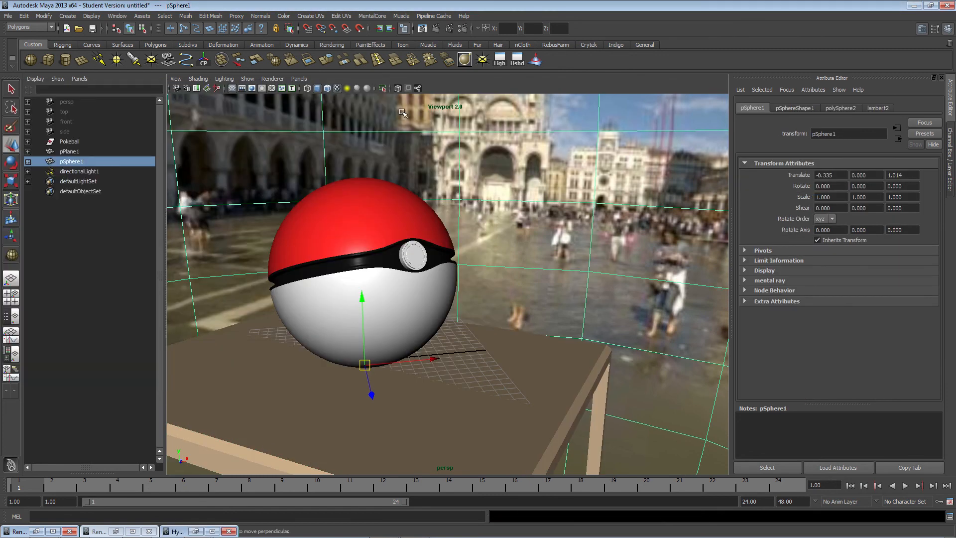
left_click(436, 29)
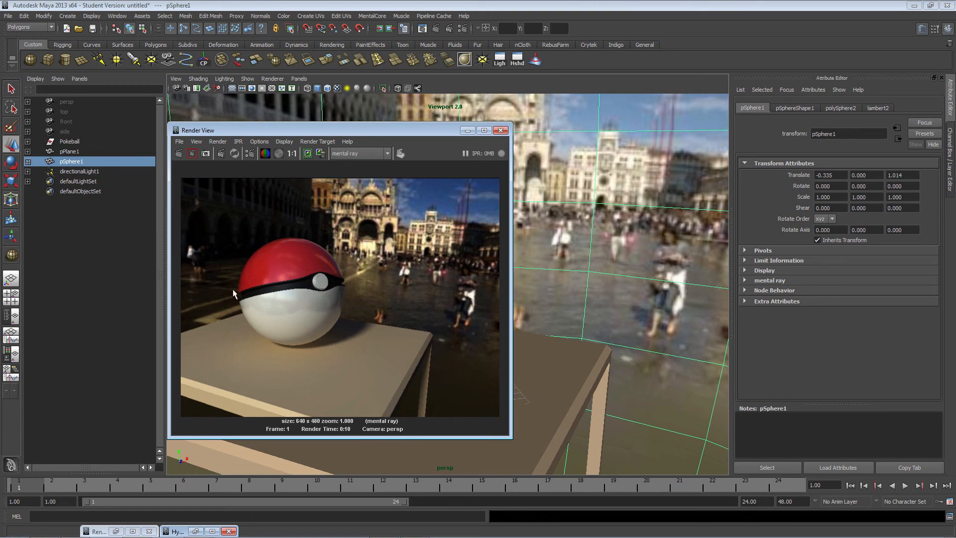
scroll(314, 321, "up", 5)
scroll(313, 325, "down", 3)
middle_click_drag(255, 318, 351, 300, "alt")
scroll(310, 301, "down", 4)
scroll(351, 300, "up", 3)
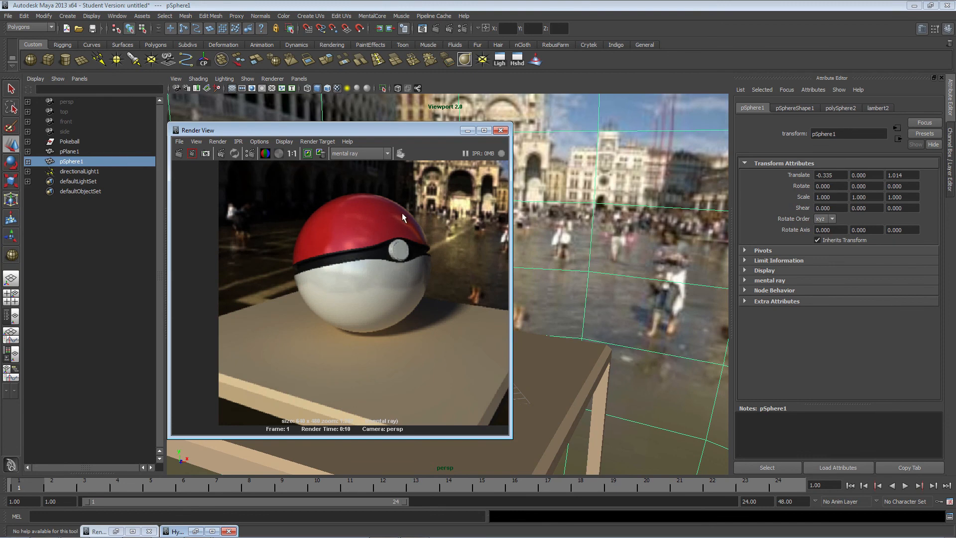
scroll(313, 276, "down", 3)
middle_click_drag(363, 290, 338, 308, "alt")
scroll(398, 322, "up", 4)
scroll(342, 310, "down", 4)
scroll(372, 348, "up", 2)
scroll(338, 336, "up", 3)
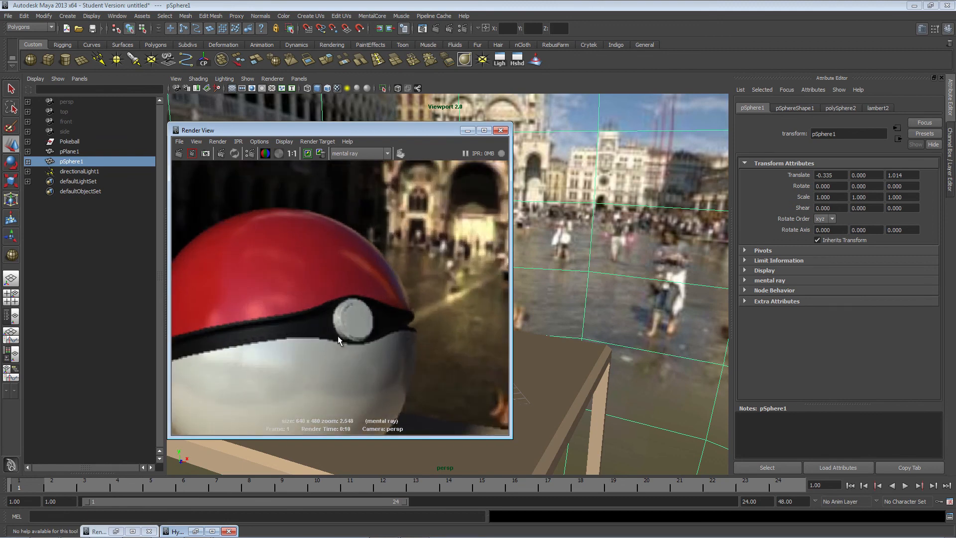
middle_click_drag(291, 324, 308, 300, "alt")
scroll(308, 300, "down", 6)
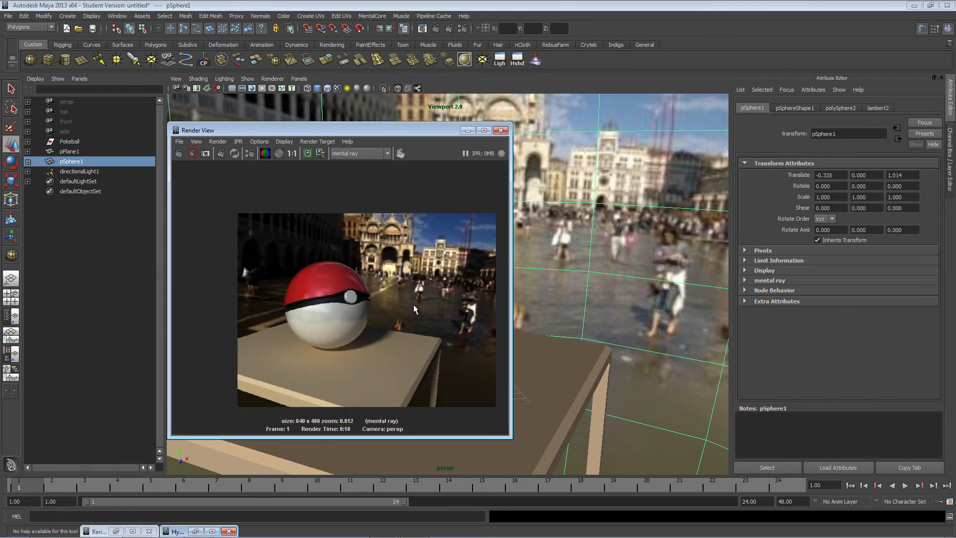
left_click(467, 132)
left_click(373, 317)
left_click(627, 235)
left_click(333, 324)
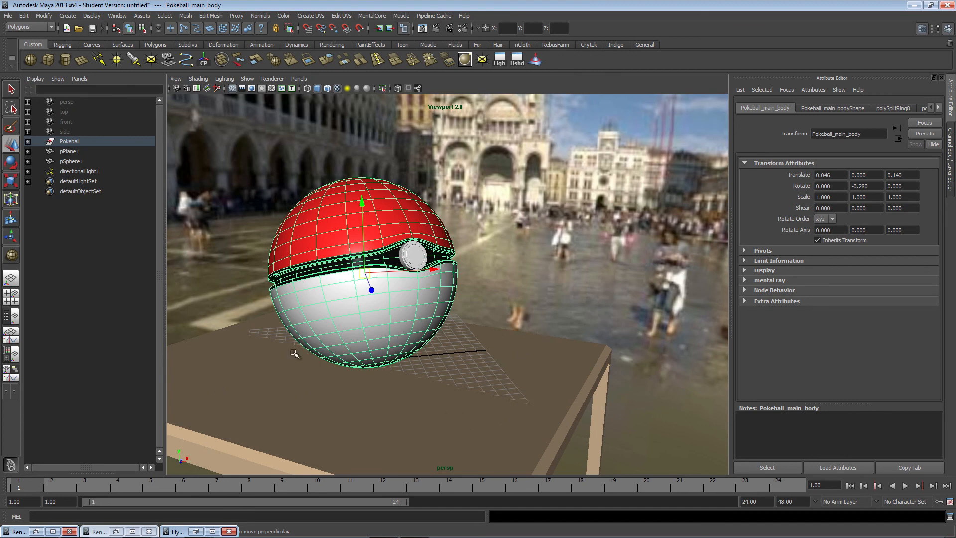
left_click(581, 258)
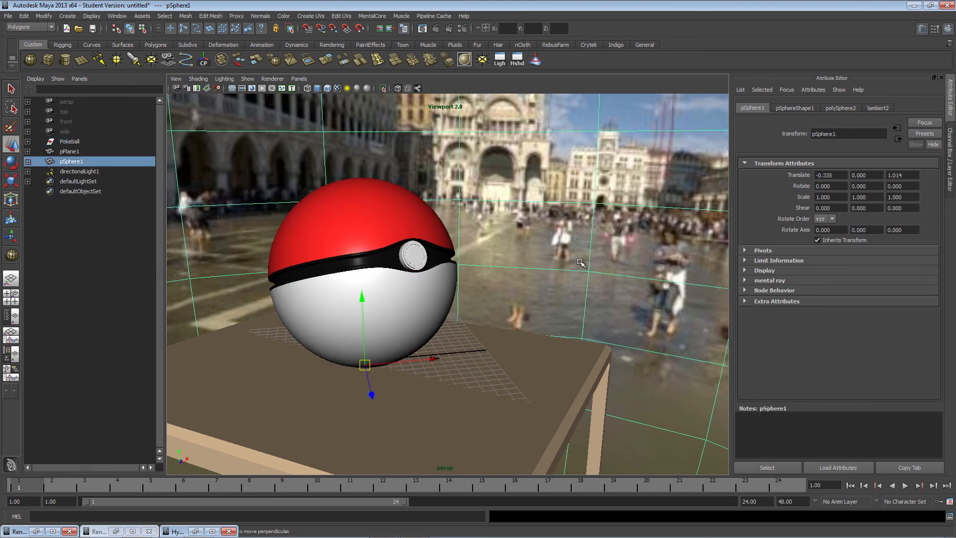